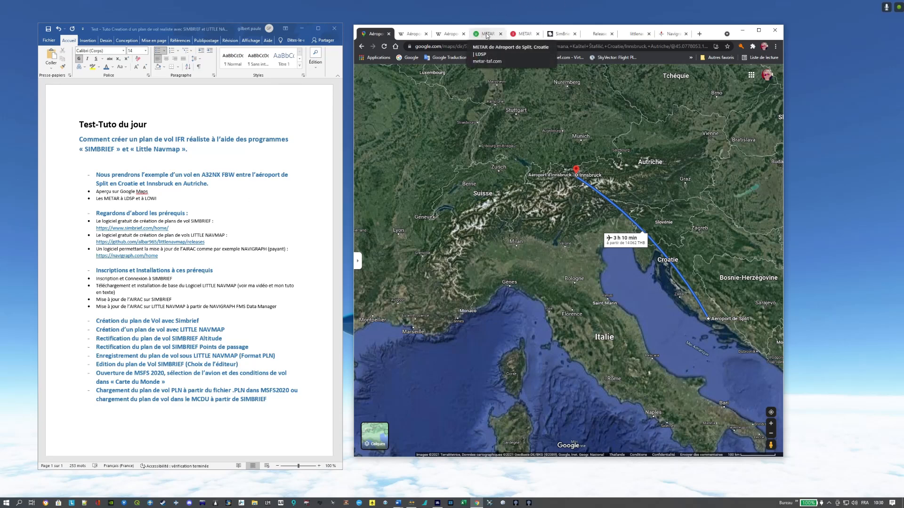
Compare the METAR reports for Split (LDSP) and Innsbruck (LOWI) with the Google Maps route between both airports.
{"action": "left_click", "coordinate": [487, 36]}
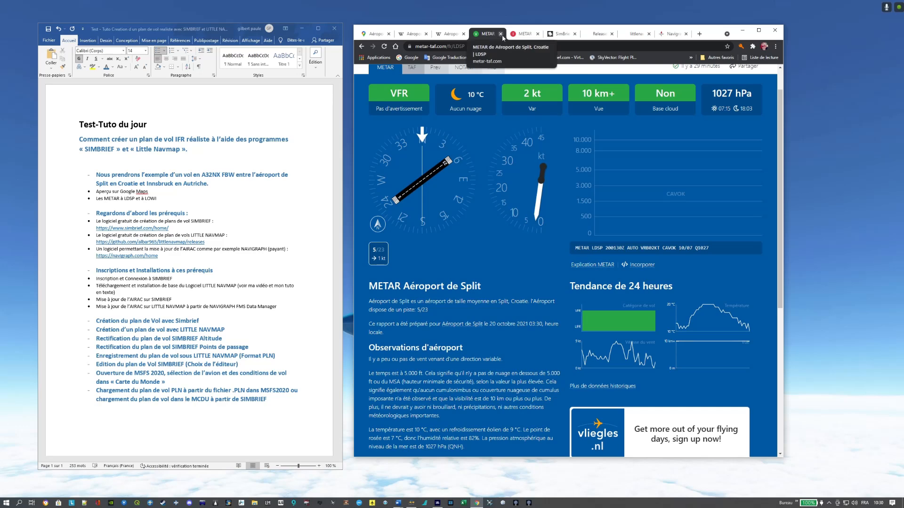
{"action": "left_click", "coordinate": [524, 34]}
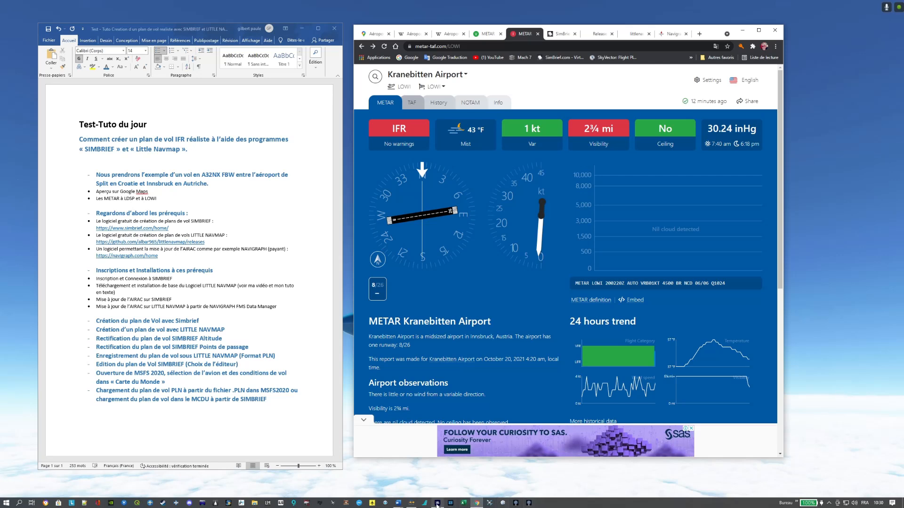
{"action": "mouse_move", "coordinate": [437, 505]}
{"action": "left_click", "coordinate": [377, 36]}
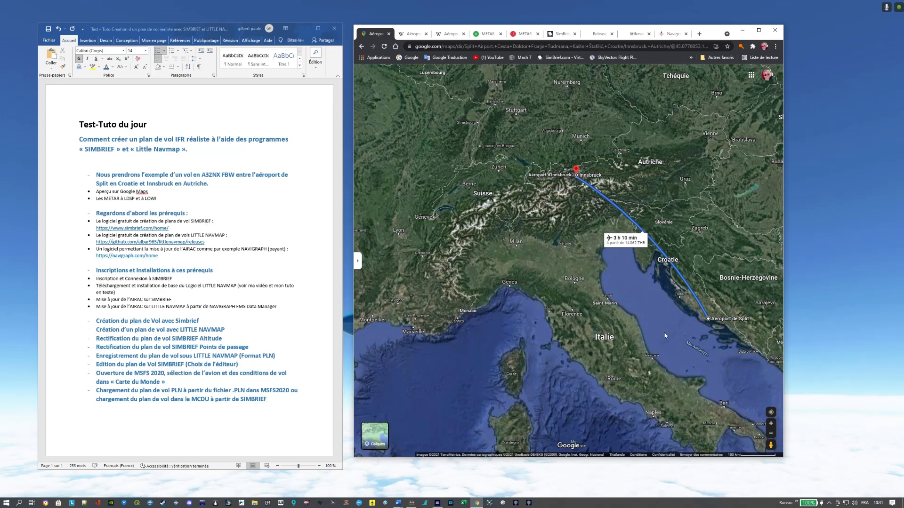
{"action": "left_click", "coordinate": [489, 35]}
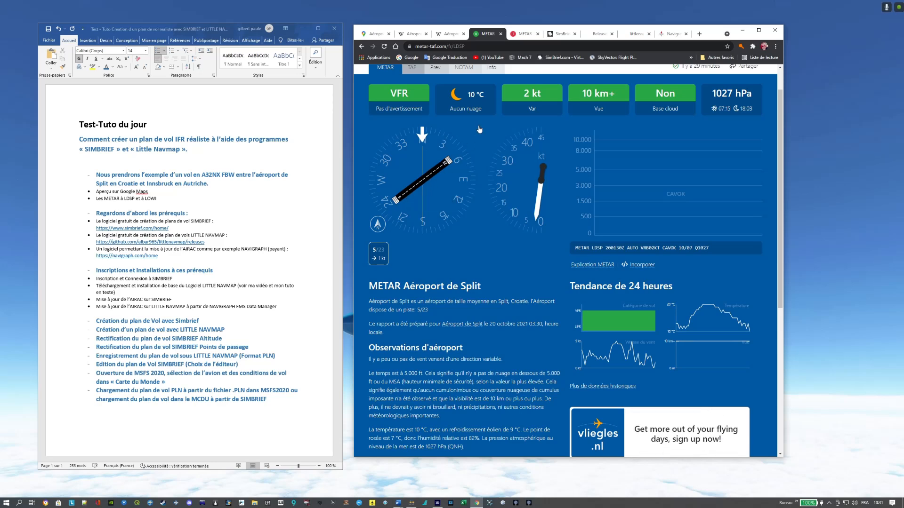
{"action": "left_click", "coordinate": [525, 33]}
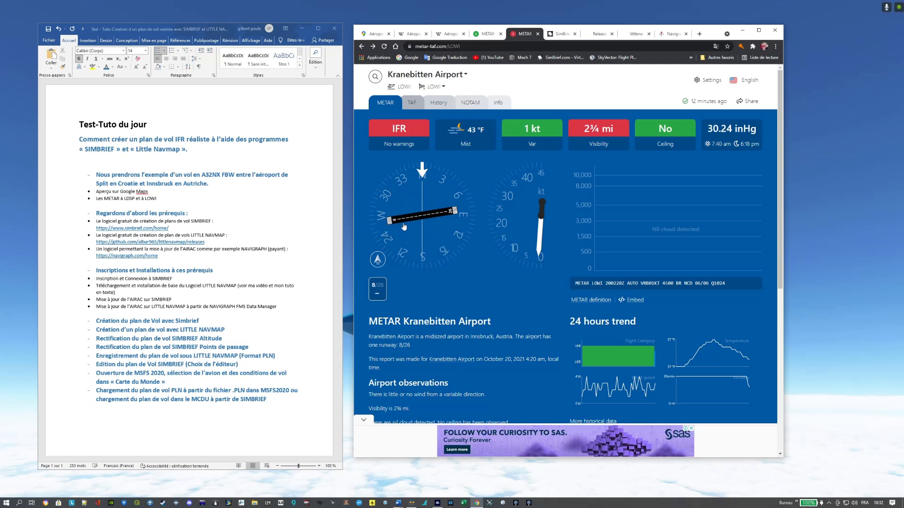
{"action": "left_click", "coordinate": [487, 35]}
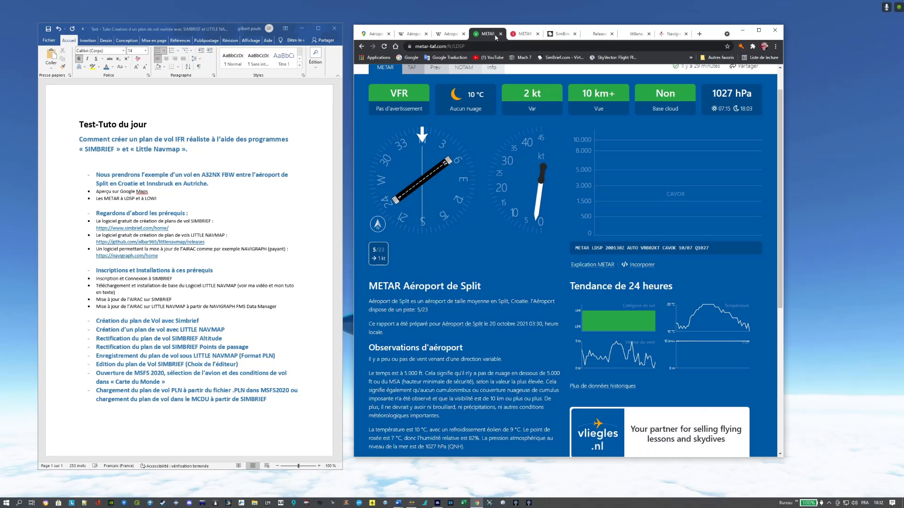
{"action": "left_click", "coordinate": [525, 35]}
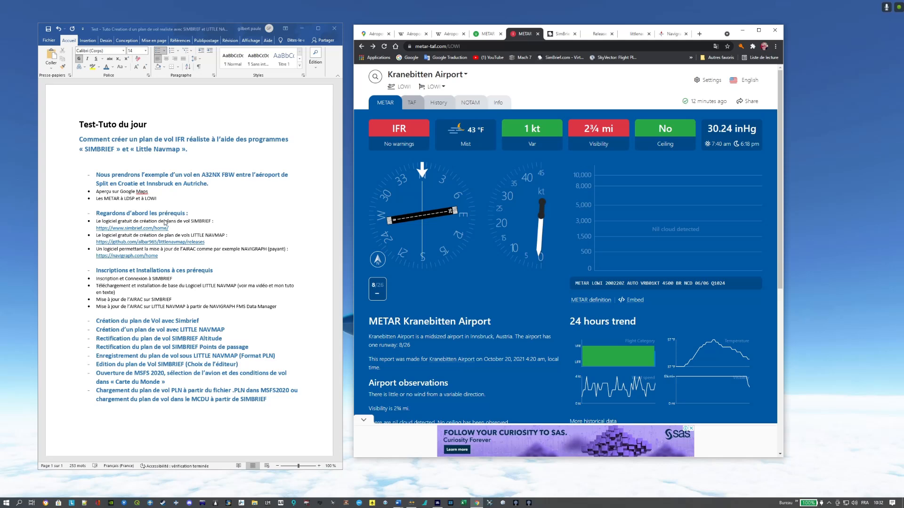
{"action": "left_click", "coordinate": [384, 35]}
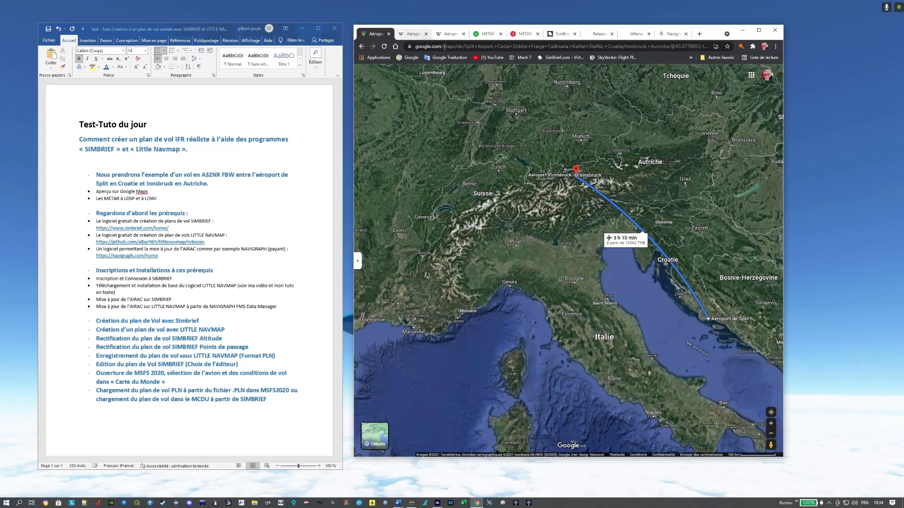
Review the prerequisite sites: the SimBrief home page, the Little Navmap GitHub releases and the Navigraph home page.
{"action": "left_click", "coordinate": [560, 33]}
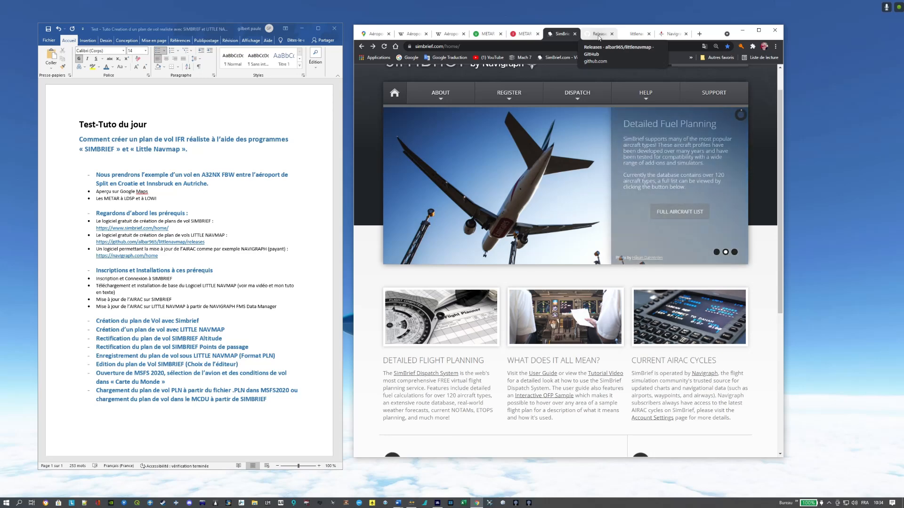
{"action": "left_click", "coordinate": [598, 34]}
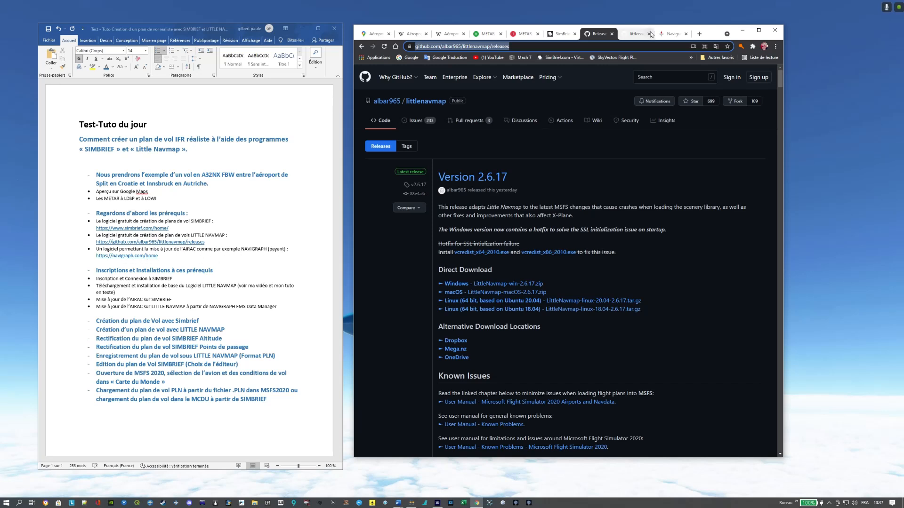
{"action": "left_click", "coordinate": [672, 34]}
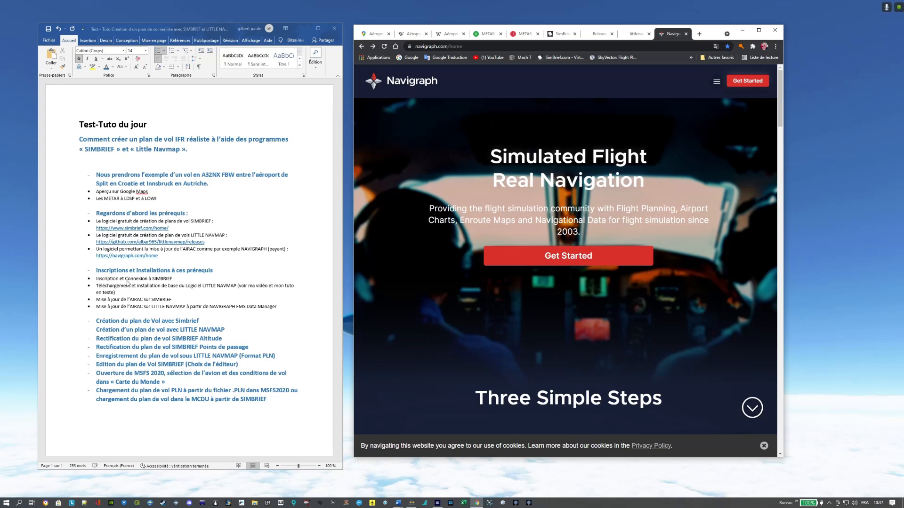
Return to the SimBrief site and open its account creation page.
{"action": "left_click", "coordinate": [565, 35]}
{"action": "mouse_move", "coordinate": [570, 100]}
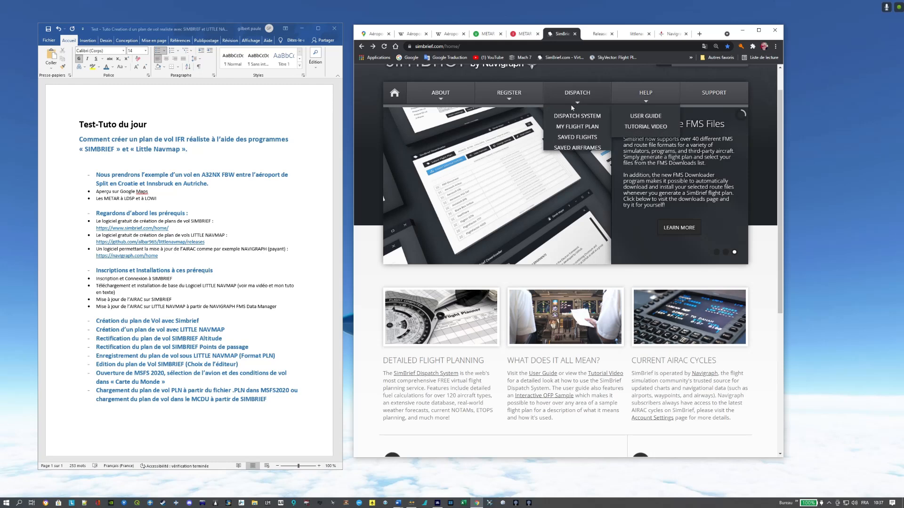
{"action": "mouse_move", "coordinate": [512, 96]}
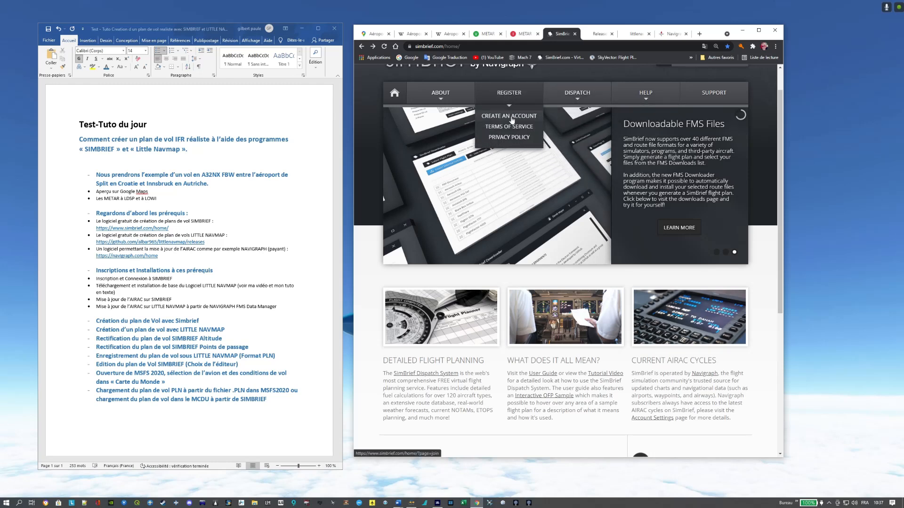
{"action": "left_click", "coordinate": [520, 119]}
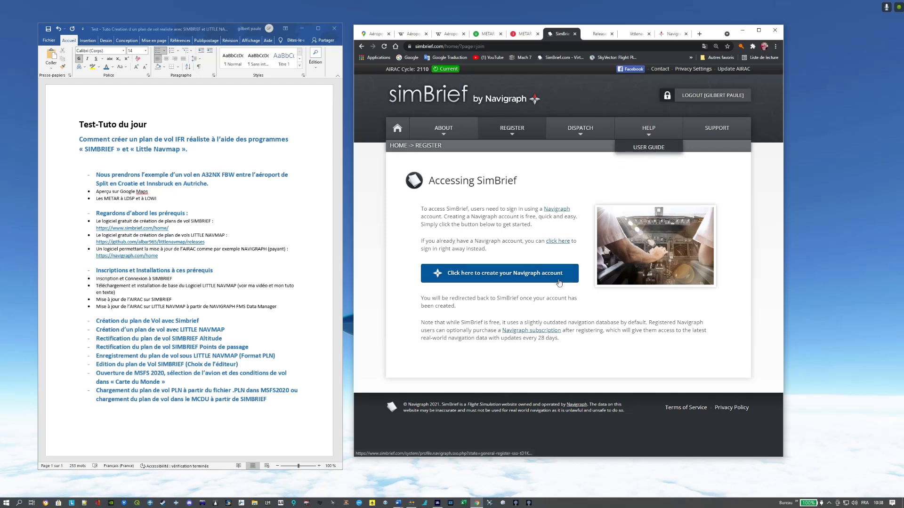
{"action": "mouse_move", "coordinate": [665, 126]}
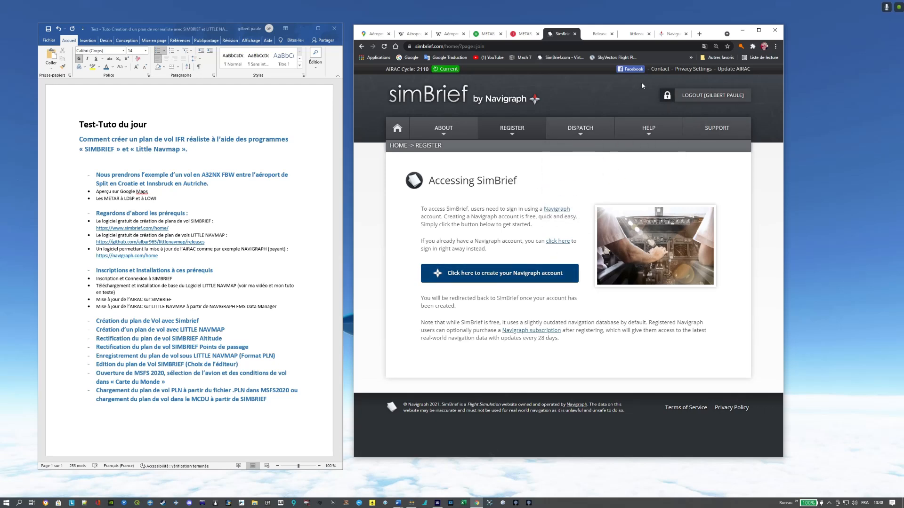
{"action": "mouse_move", "coordinate": [570, 135]}
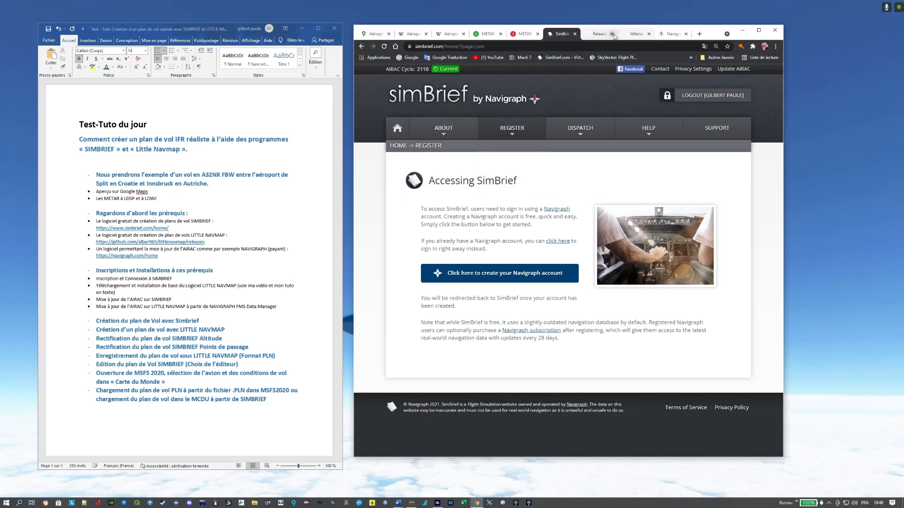
View the Little Navmap releases page, then check File Explorer for F:\MSFS2020\LittleNavMap and the downloaded LittleNavmap-win-2.6.17 archive.
{"action": "left_click", "coordinate": [600, 34]}
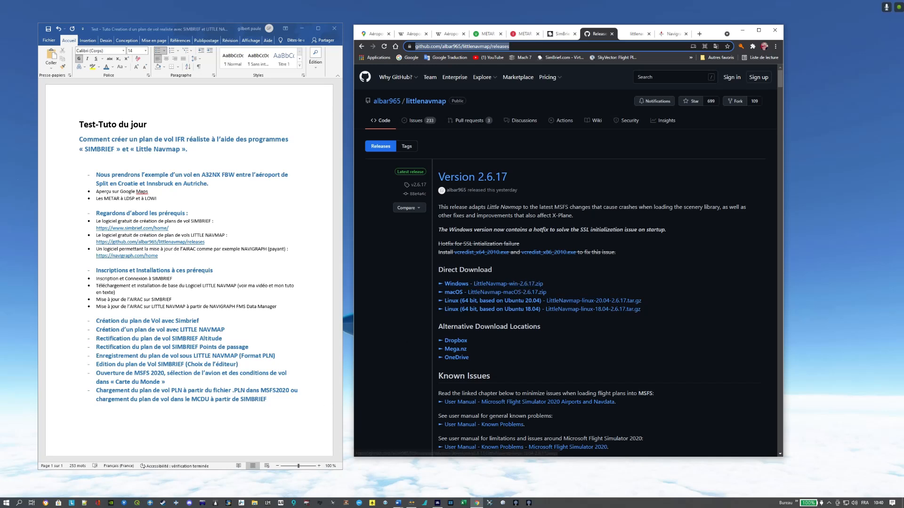
{"action": "left_click", "coordinate": [254, 502]}
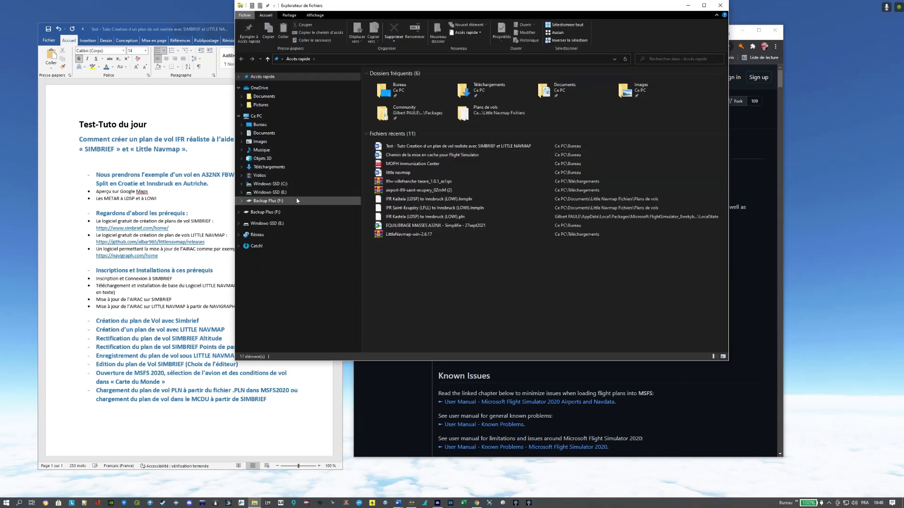
{"action": "left_click", "coordinate": [268, 201]}
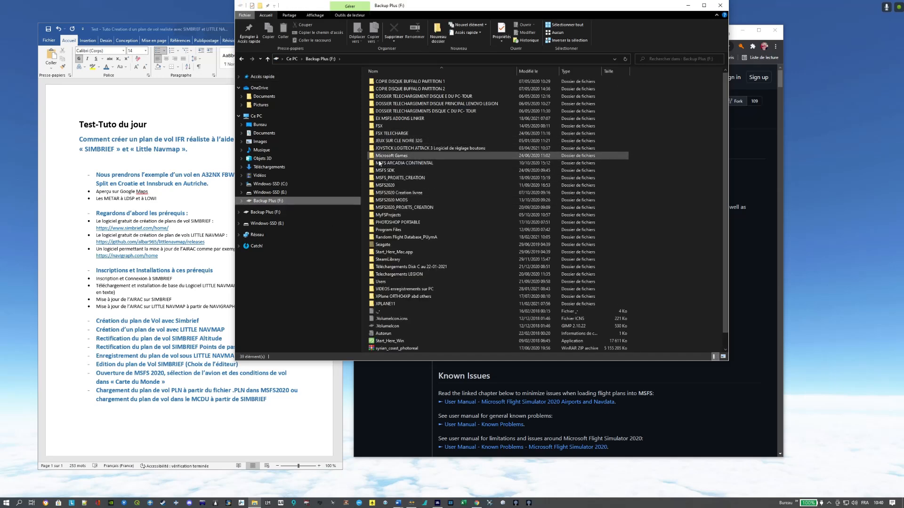
{"action": "left_click", "coordinate": [408, 187]}
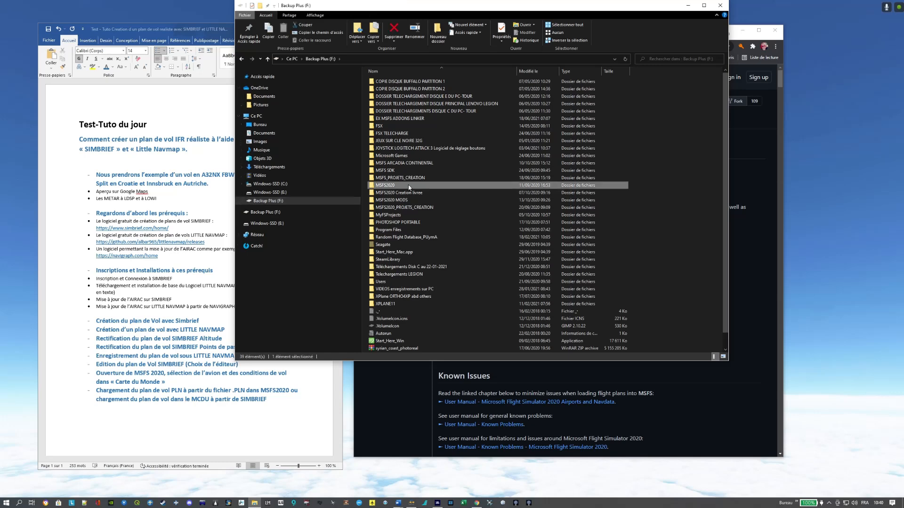
{"action": "double_click", "coordinate": [404, 187]}
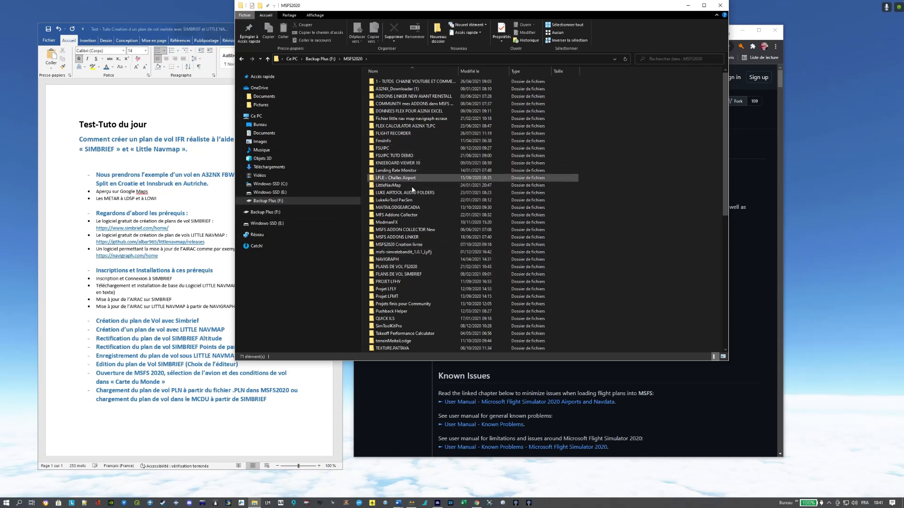
{"action": "double_click", "coordinate": [402, 187]}
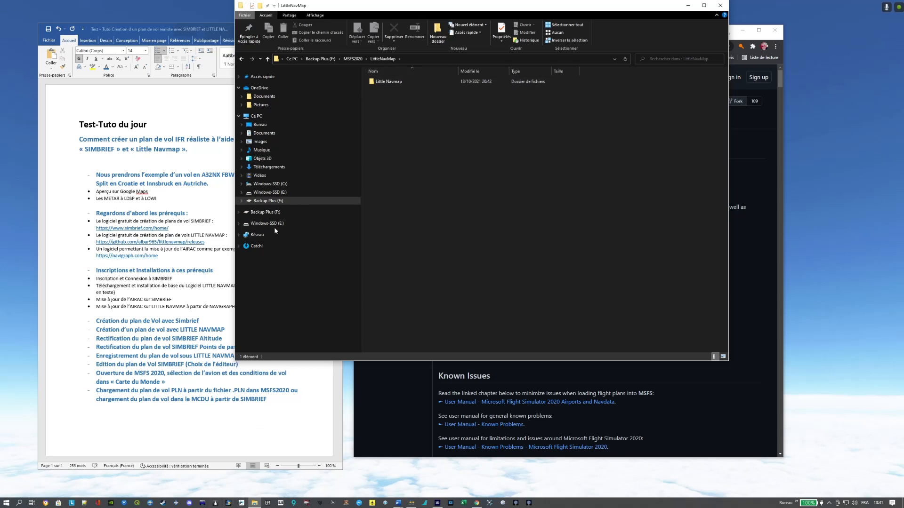
{"action": "left_click", "coordinate": [278, 169]}
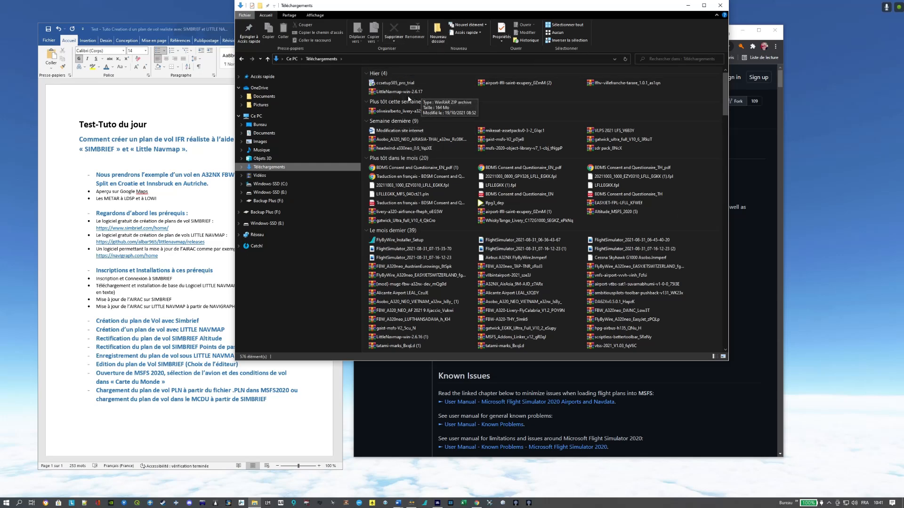
Inspect the installed program files in the Little Navmap folder under F:\MSFS2020\LittleNavMap.
{"action": "left_click", "coordinate": [271, 202]}
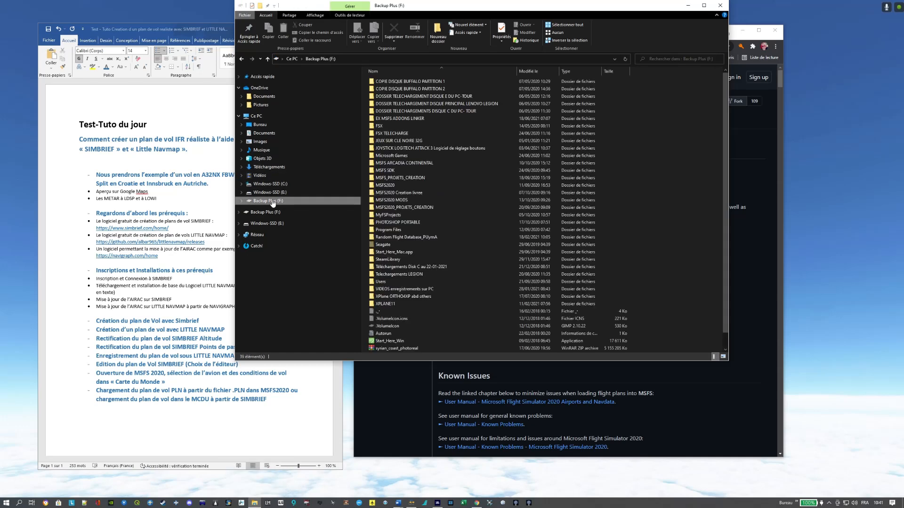
{"action": "double_click", "coordinate": [384, 185]}
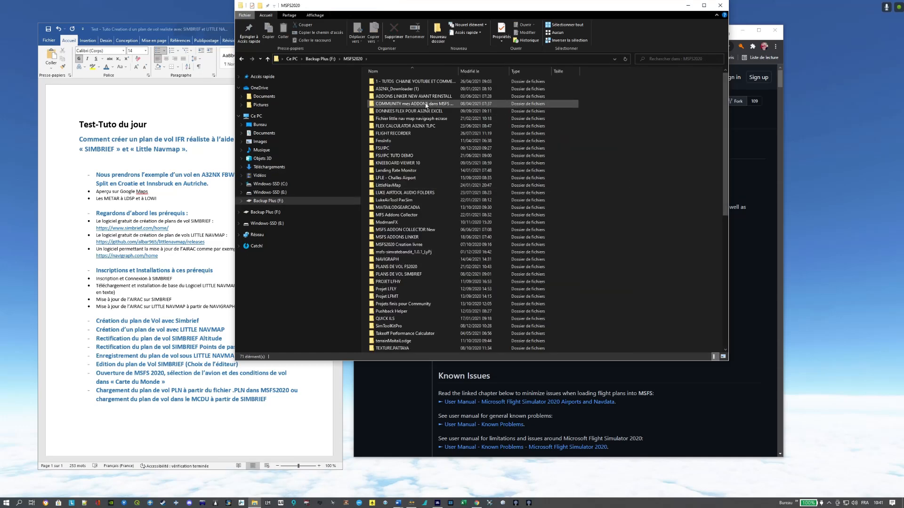
{"action": "left_click", "coordinate": [394, 142]}
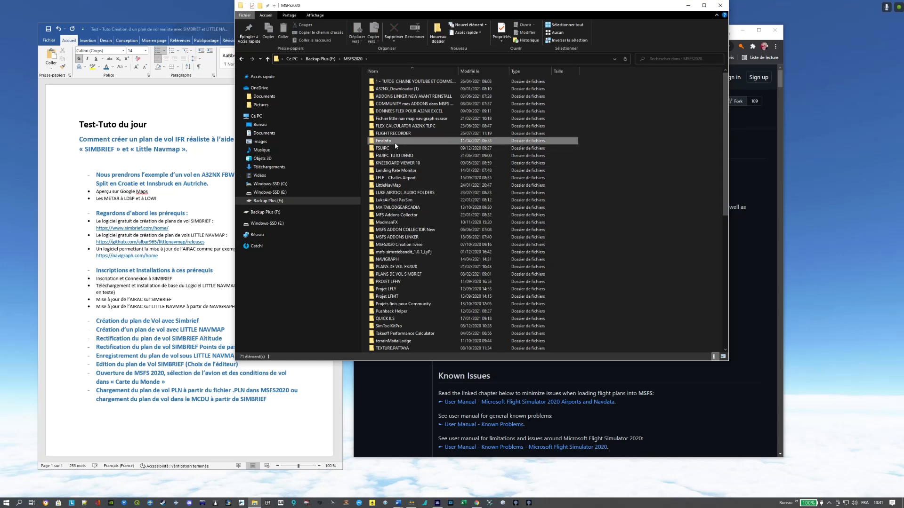
{"action": "double_click", "coordinate": [392, 186]}
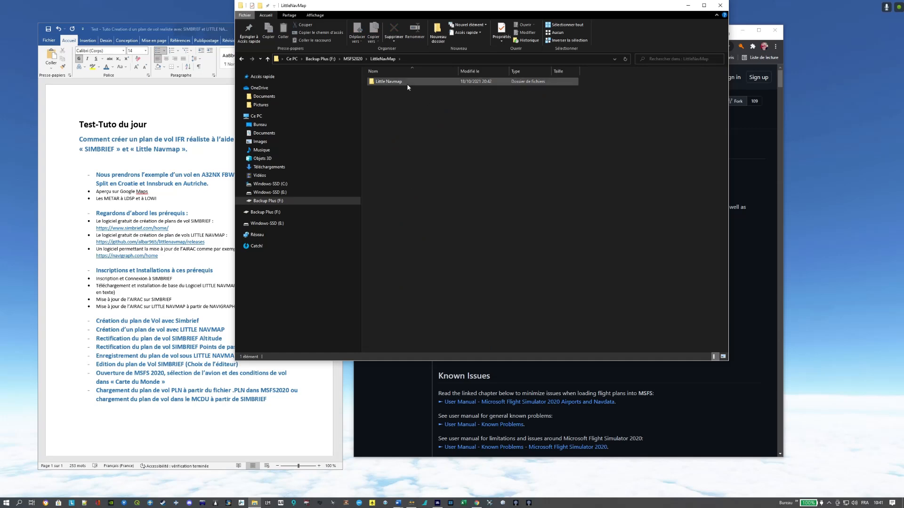
{"action": "double_click", "coordinate": [406, 83]}
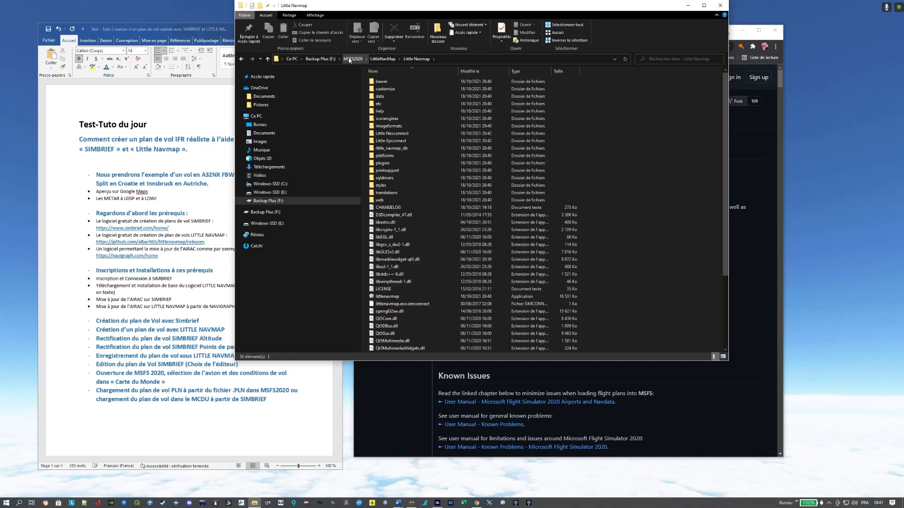
Delete the old Little Navmap program folder from F:\MSFS2020\LittleNavMap.
{"action": "left_click", "coordinate": [383, 59]}
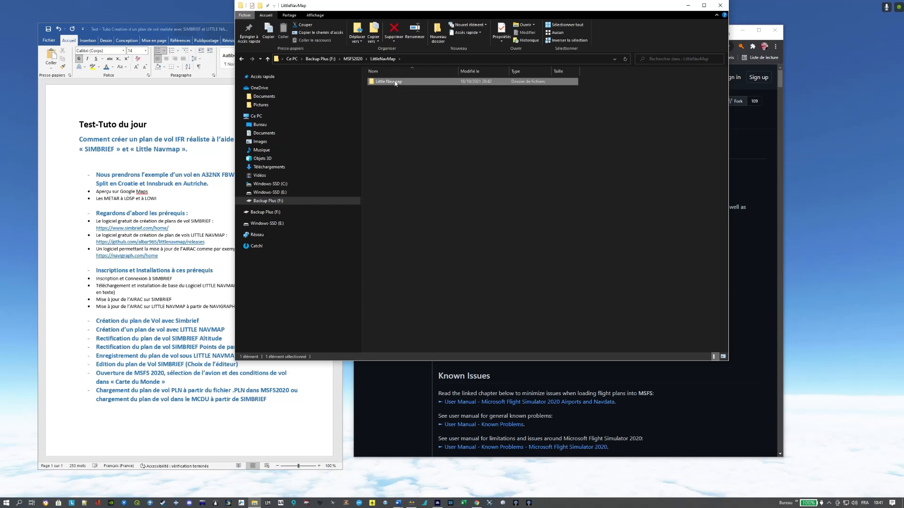
{"action": "right_click", "coordinate": [394, 82]}
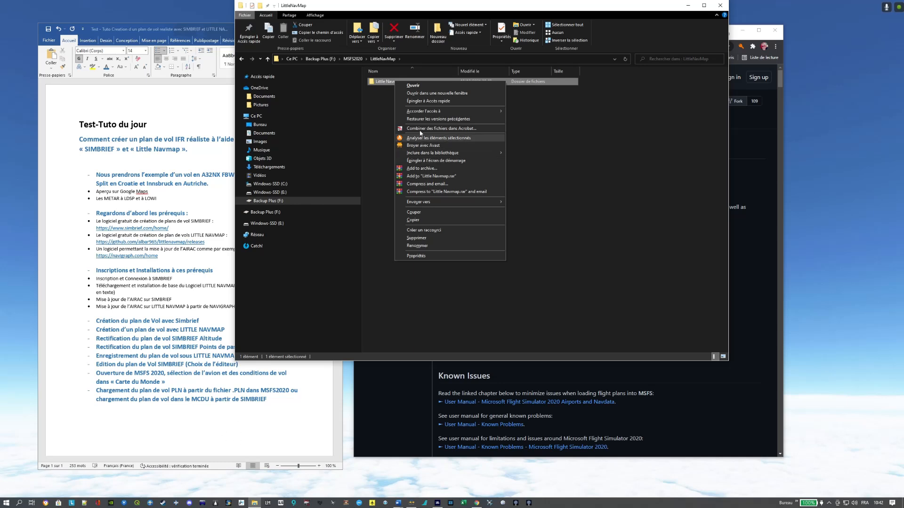
{"action": "left_click", "coordinate": [370, 117]}
{"action": "right_click", "coordinate": [393, 83]}
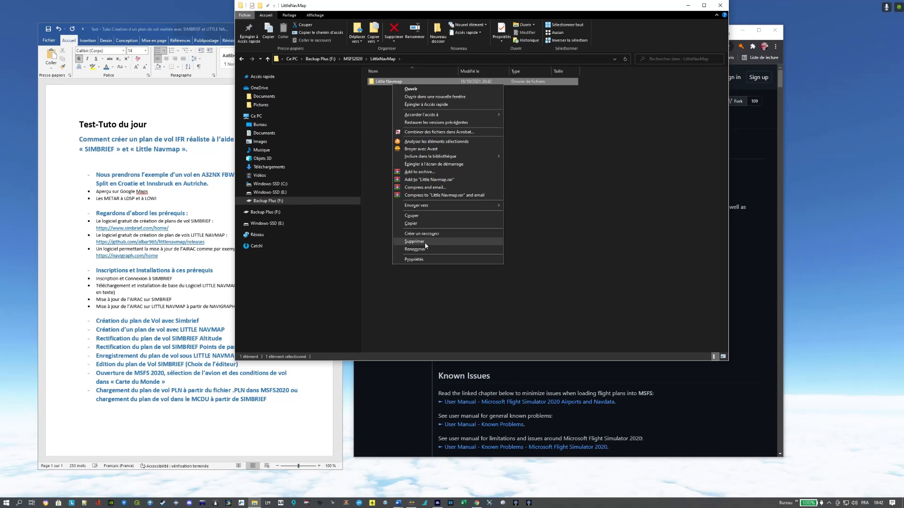
{"action": "left_click", "coordinate": [424, 242]}
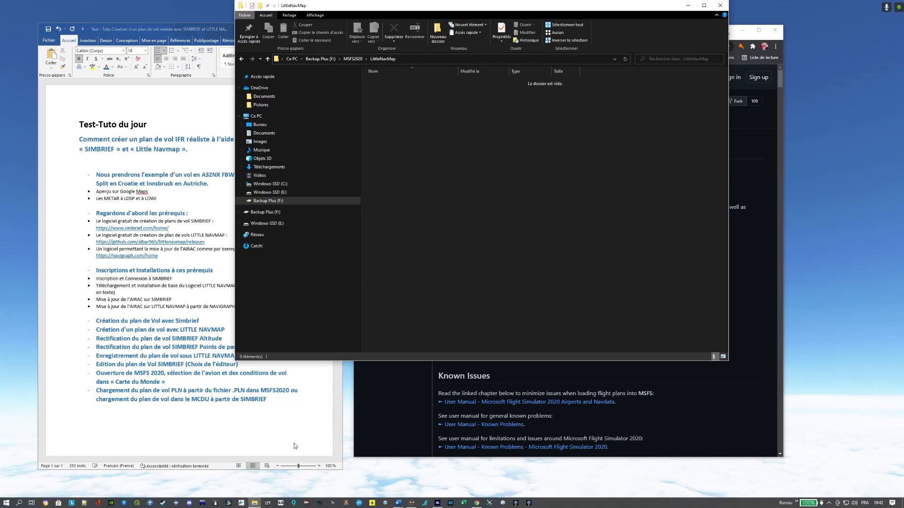
Open the LittleNavmap-win-2.6.17 archive from the Téléchargements folder in WinRAR.
{"action": "mouse_move", "coordinate": [256, 504]}
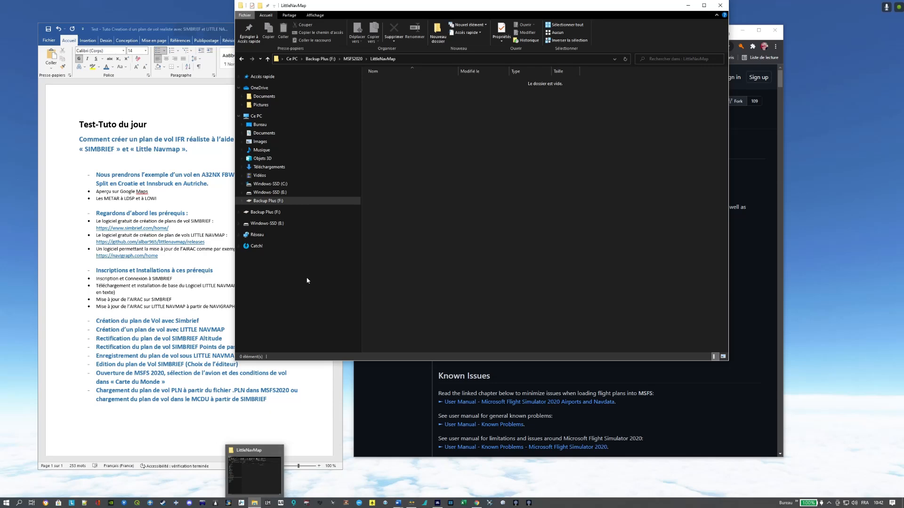
{"action": "left_click", "coordinate": [284, 167]}
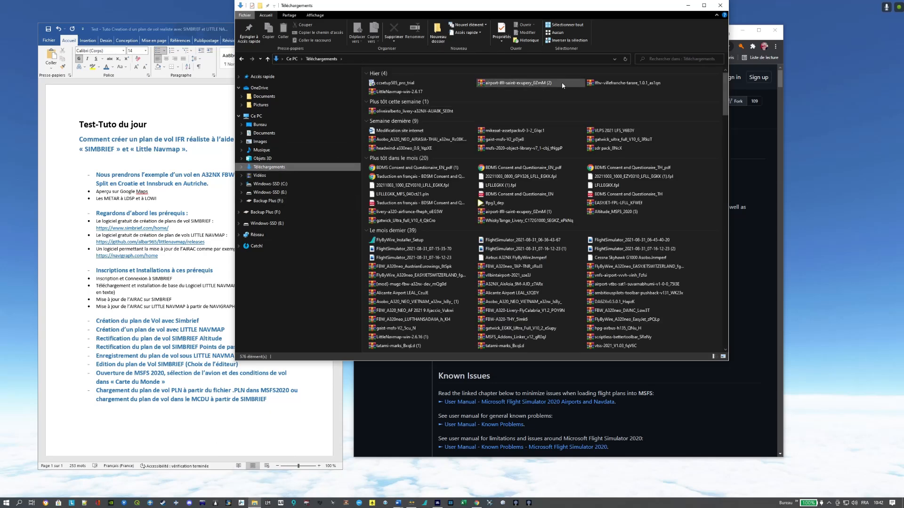
{"action": "double_click", "coordinate": [434, 92]}
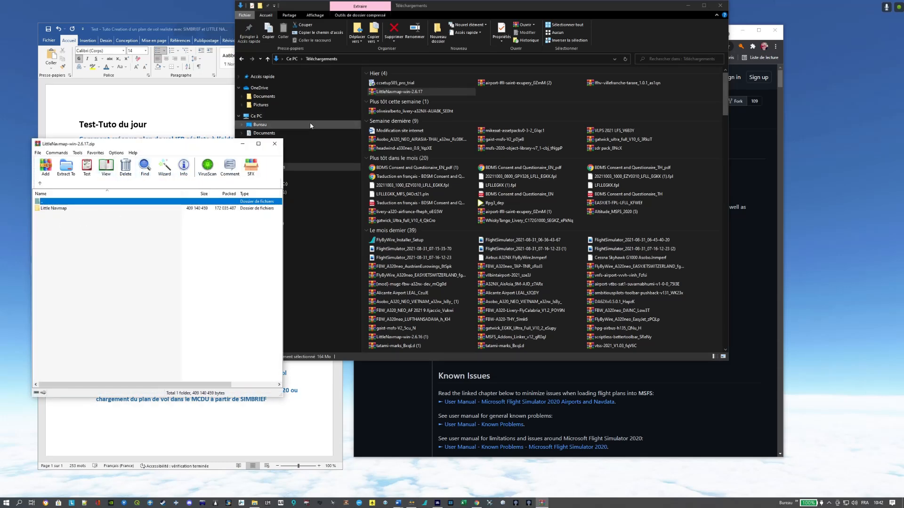
Extract the Little Navmap folder from the LittleNavmap-win-2.6.17 archive into F:\MSFS2020\LittleNavMap, and close the archive and folder windows.
{"action": "left_click", "coordinate": [631, 33]}
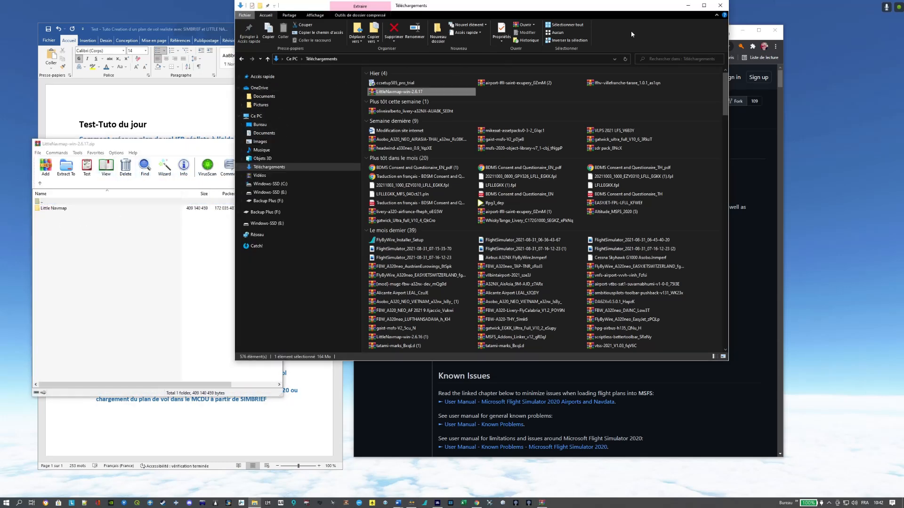
{"action": "left_click", "coordinate": [284, 203]}
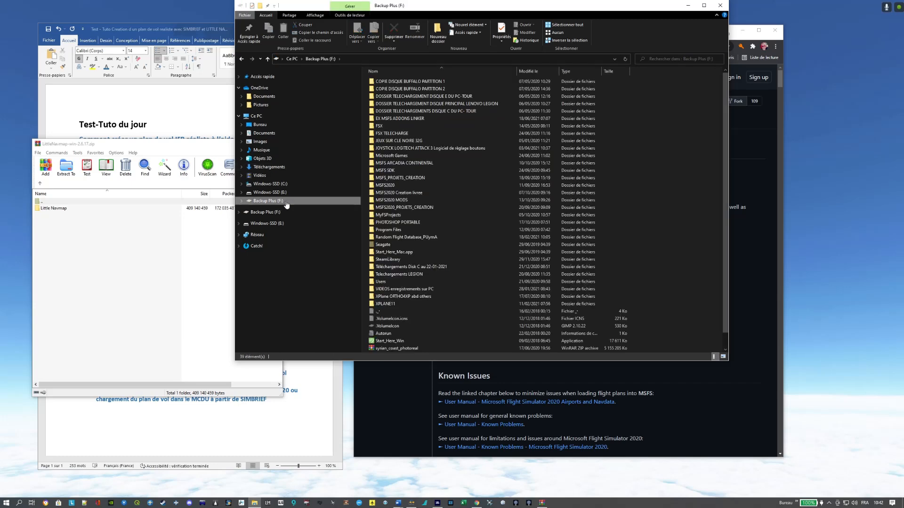
{"action": "double_click", "coordinate": [417, 185]}
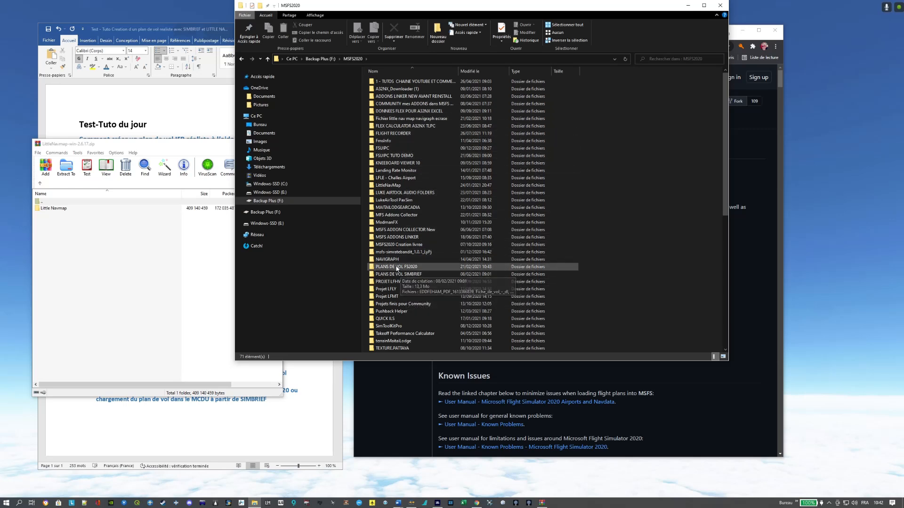
{"action": "double_click", "coordinate": [400, 186]}
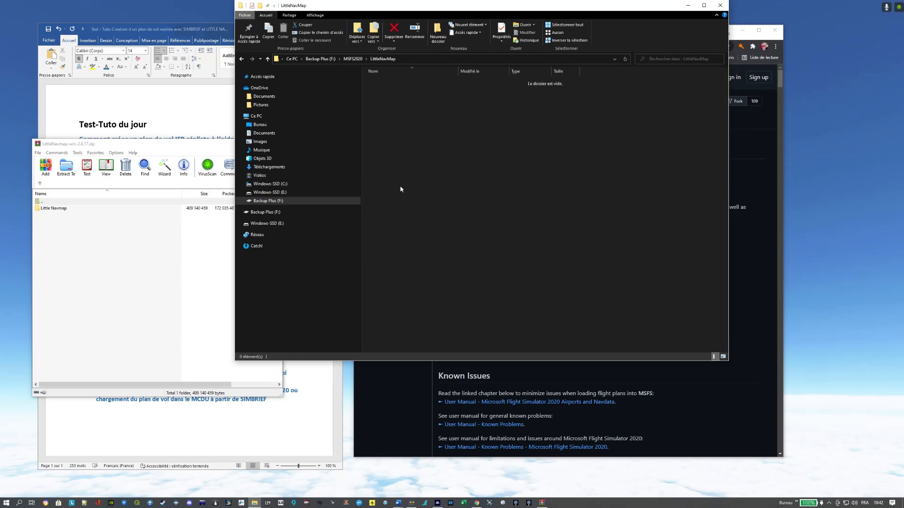
{"action": "left_click_drag", "start_coordinate": [70, 208], "coordinate": [481, 149]}
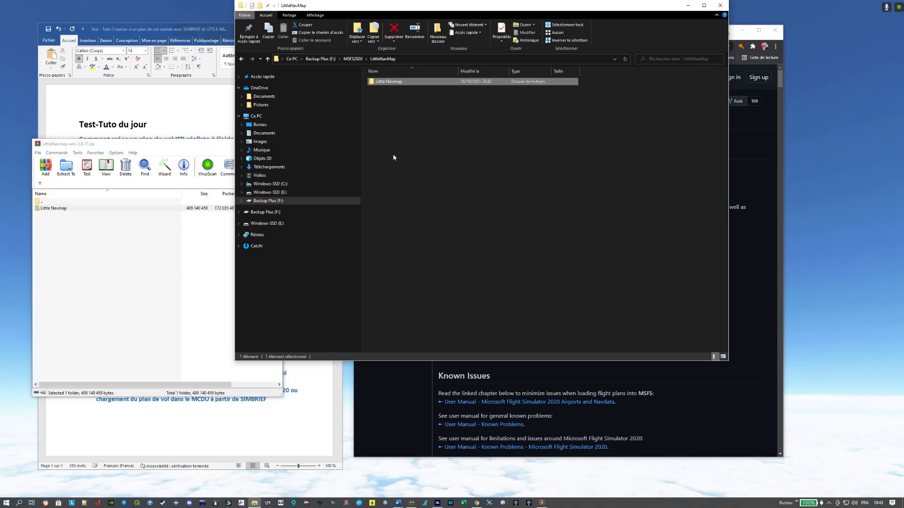
{"action": "left_click", "coordinate": [164, 145]}
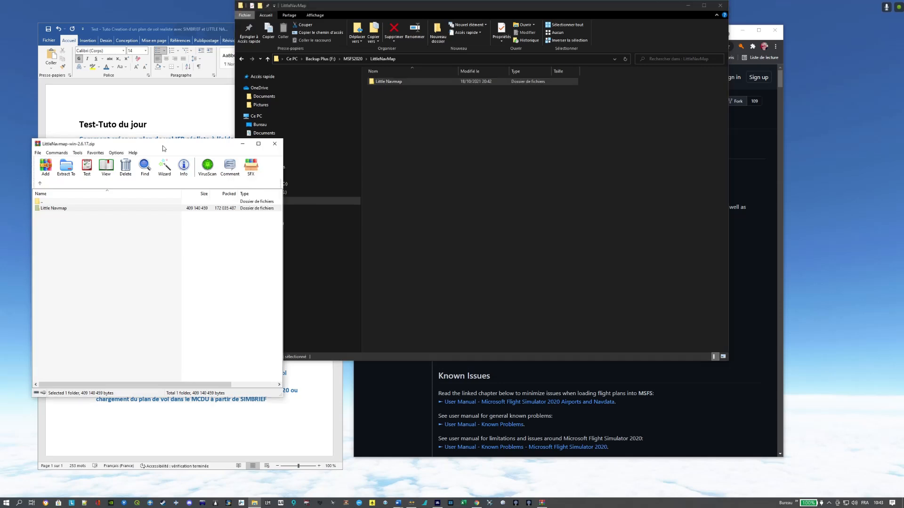
{"action": "left_click", "coordinate": [274, 145]}
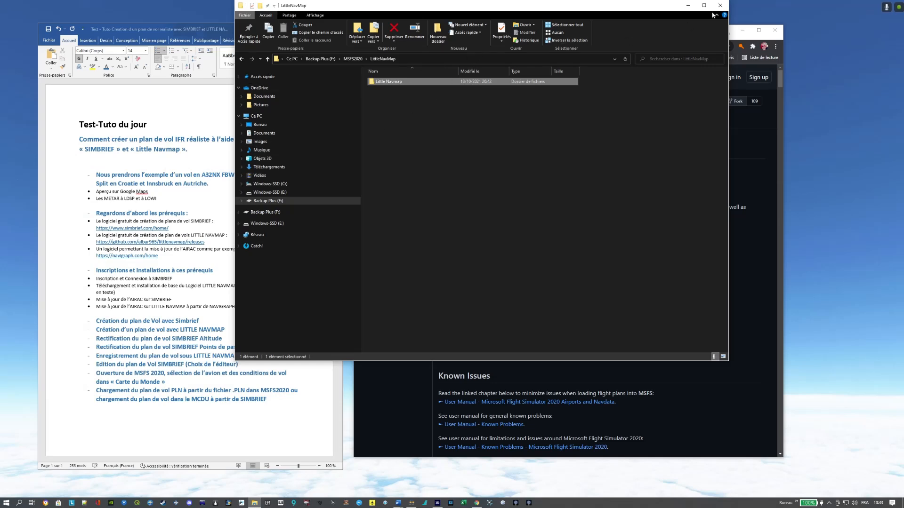
{"action": "left_click", "coordinate": [720, 5]}
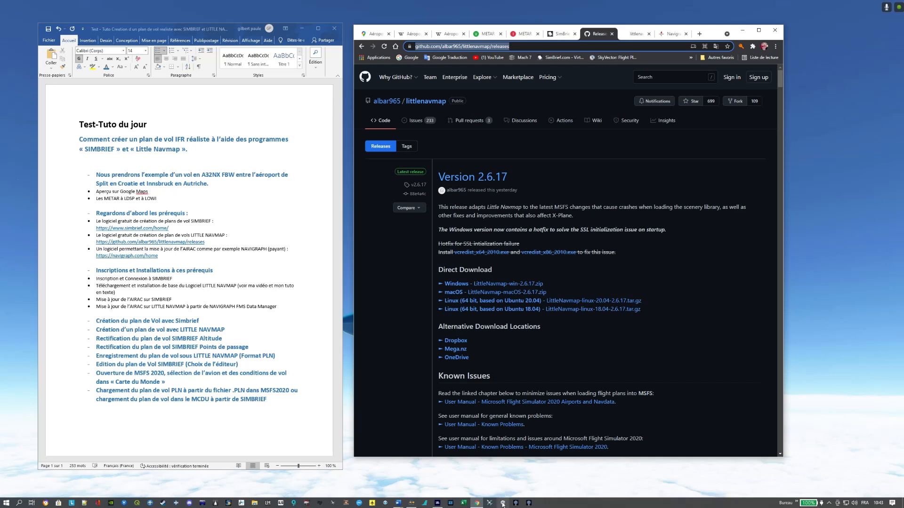
Switch to Little Navmap and examine the installation, scenery library and GLOBE elevation data instructions in the little navmap Word tutorial.
{"action": "left_click", "coordinate": [502, 504]}
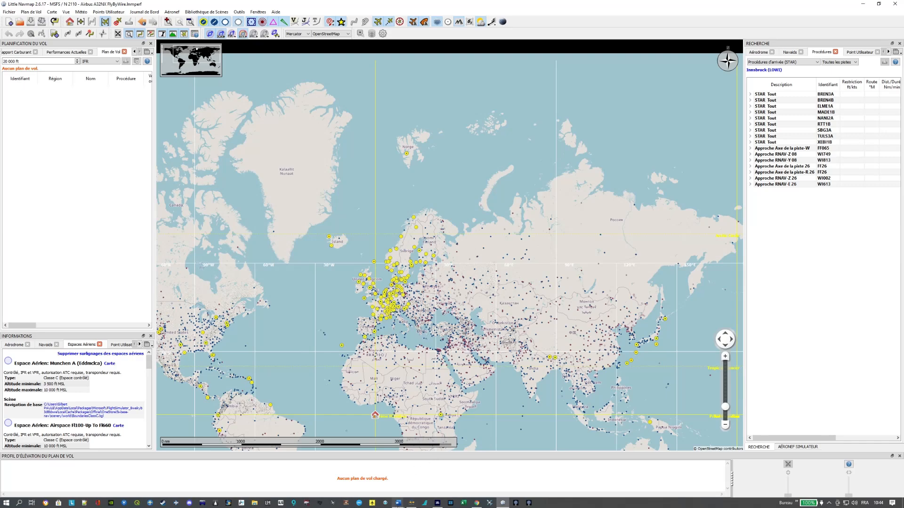
{"action": "mouse_move", "coordinate": [398, 503]}
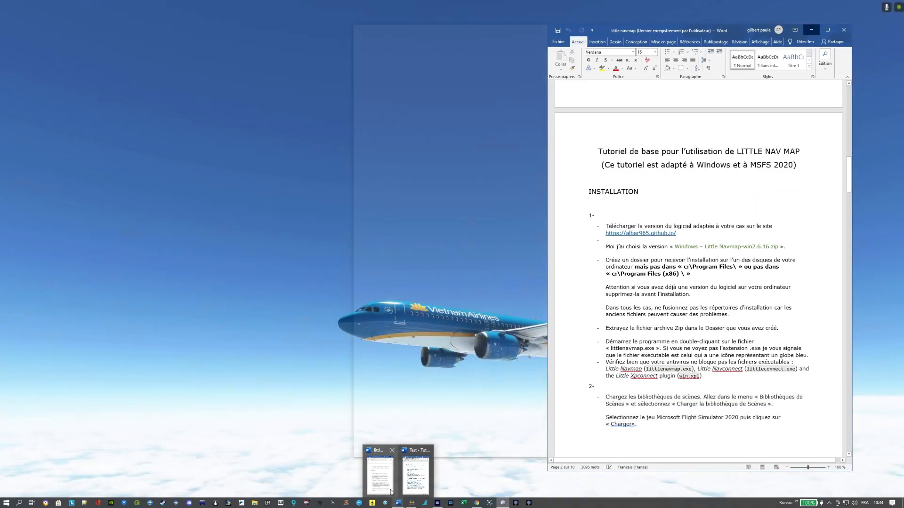
{"action": "left_click", "coordinate": [379, 474]}
{"action": "scroll", "coordinate": [668, 270], "scroll_direction": "up", "scroll_amount": 10}
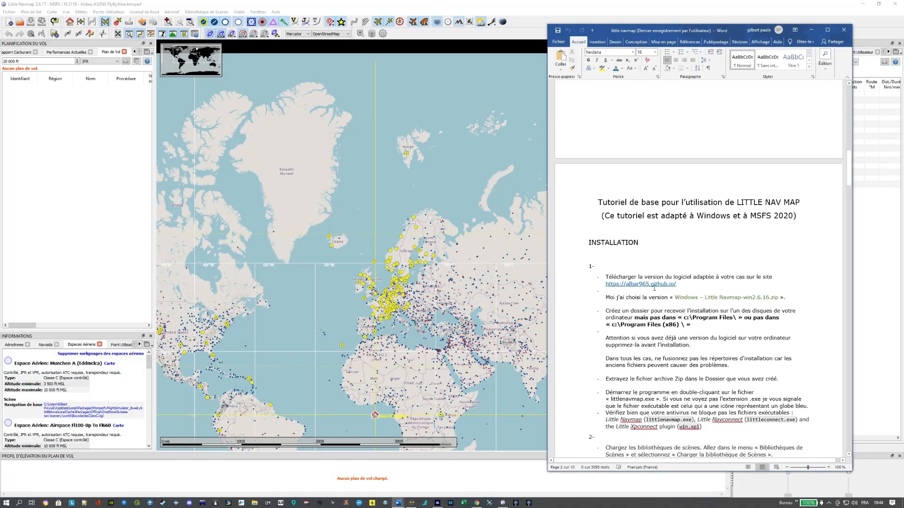
{"action": "scroll", "coordinate": [667, 269], "scroll_direction": "up", "scroll_amount": 15}
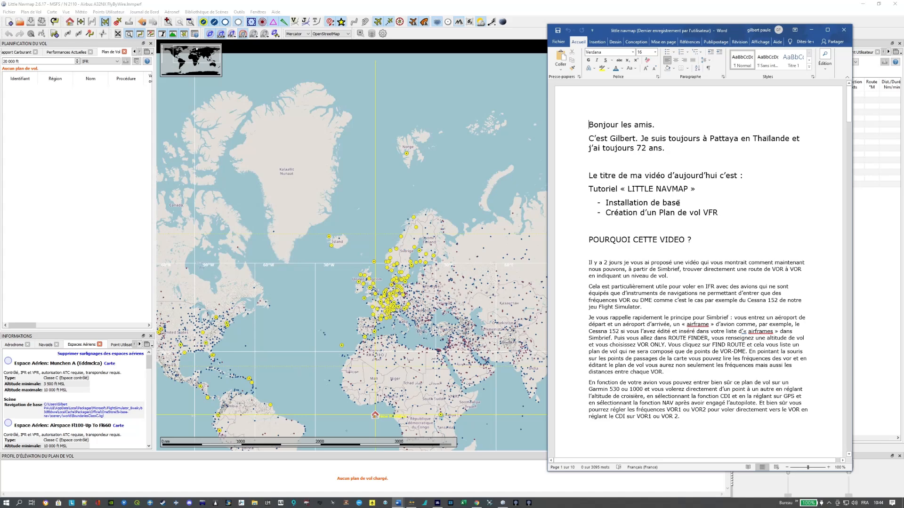
{"action": "scroll", "coordinate": [669, 205], "scroll_direction": "down", "scroll_amount": 3}
{"action": "scroll", "coordinate": [669, 205], "scroll_direction": "down", "scroll_amount": 13}
{"action": "scroll", "coordinate": [645, 253], "scroll_direction": "down", "scroll_amount": 4}
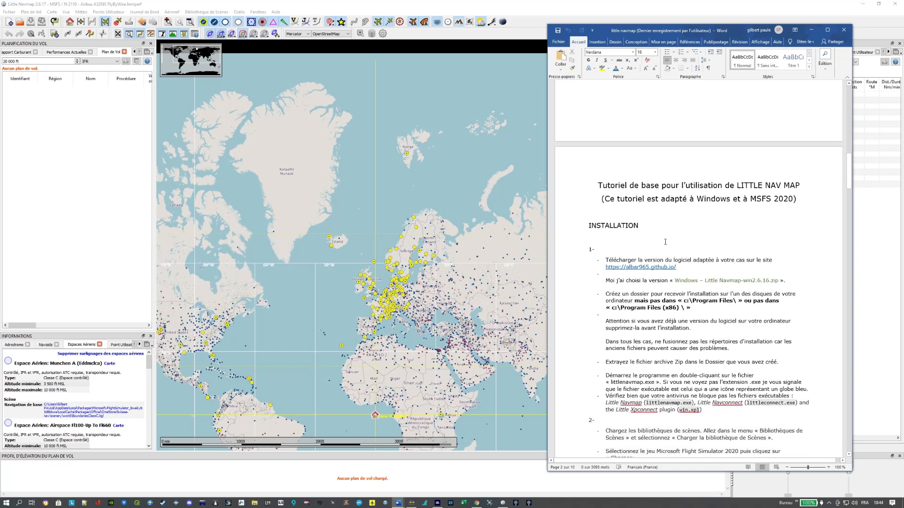
{"action": "scroll", "coordinate": [665, 241], "scroll_direction": "down", "scroll_amount": 1}
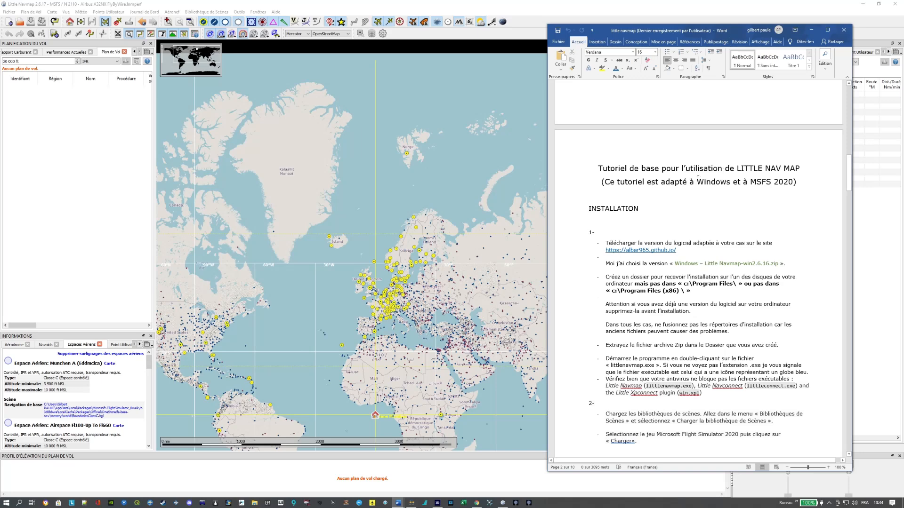
{"action": "scroll", "coordinate": [589, 186], "scroll_direction": "down", "scroll_amount": 1}
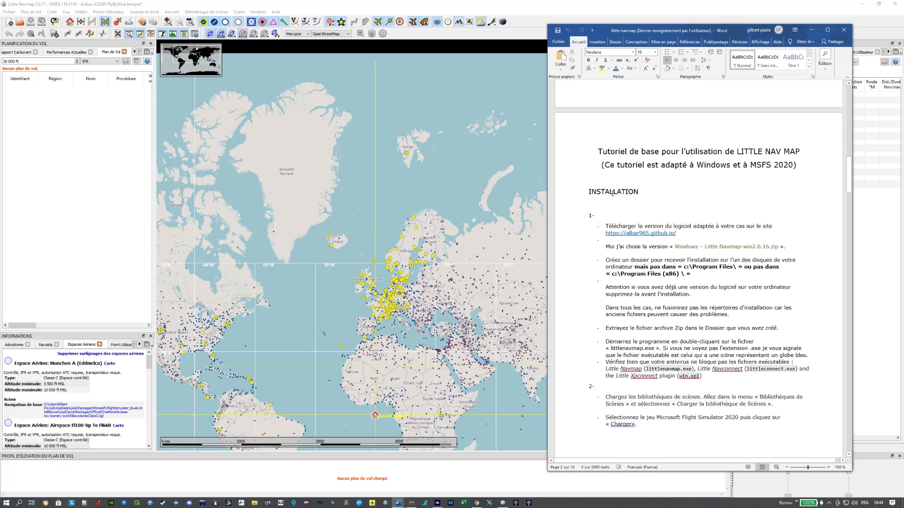
{"action": "scroll", "coordinate": [647, 201], "scroll_direction": "down", "scroll_amount": 2}
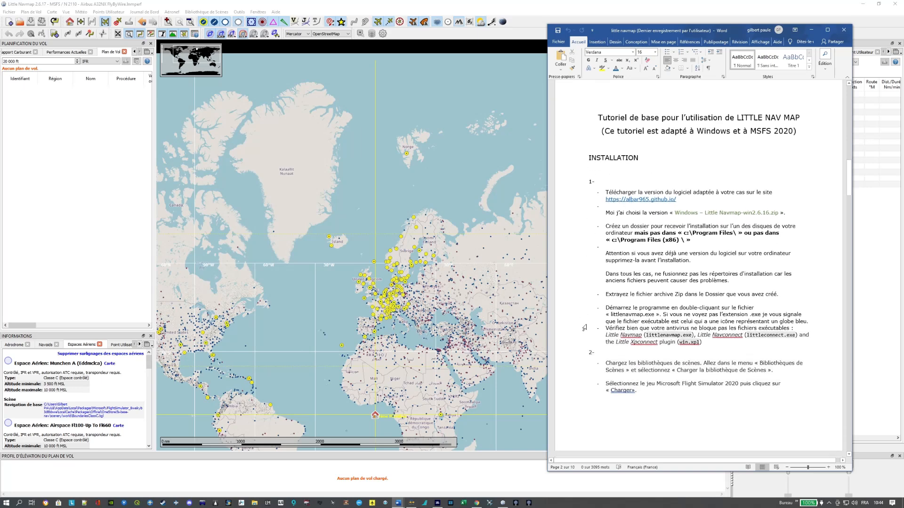
{"action": "scroll", "coordinate": [589, 315], "scroll_direction": "down", "scroll_amount": 14}
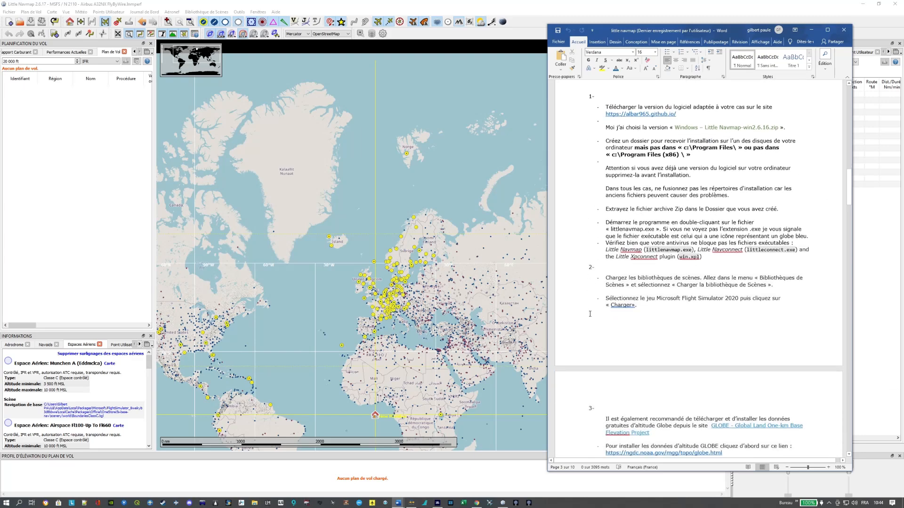
{"action": "scroll", "coordinate": [589, 315], "scroll_direction": "down", "scroll_amount": 15}
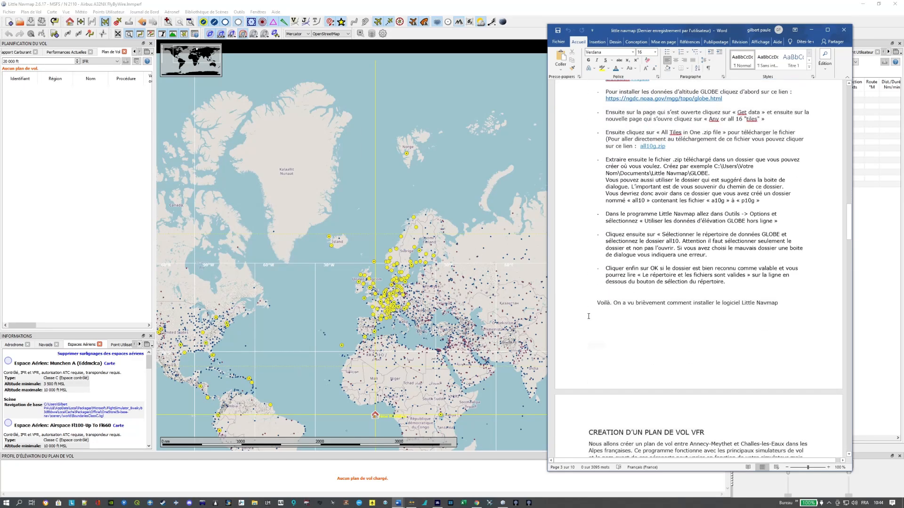
Review the tutorial's VFR flight plan sections on flight preparation, aircraft performance and the departure airport.
{"action": "scroll", "coordinate": [743, 423], "scroll_direction": "down", "scroll_amount": 11}
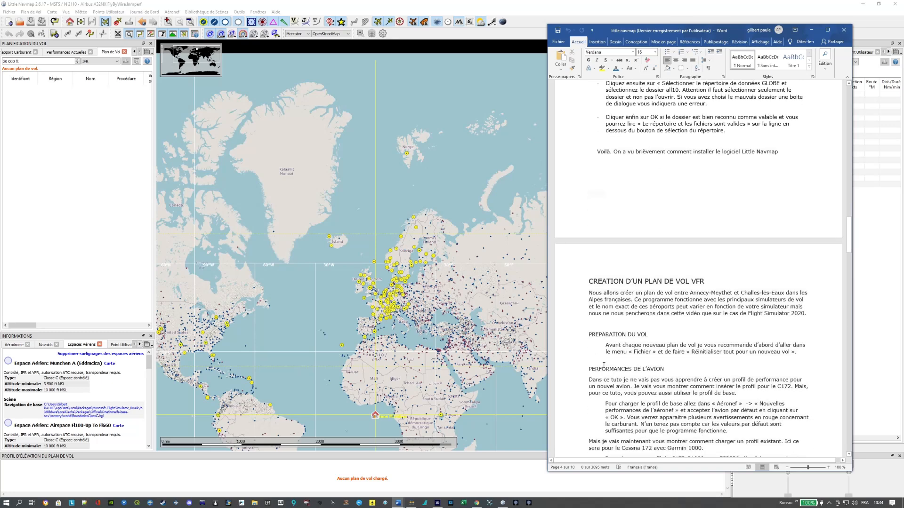
{"action": "scroll", "coordinate": [600, 375], "scroll_direction": "down", "scroll_amount": 3}
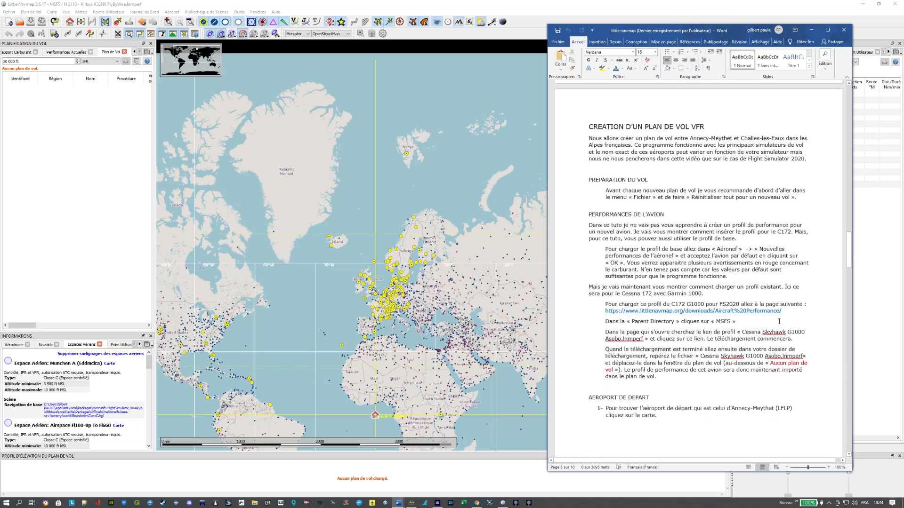
{"action": "scroll", "coordinate": [779, 321], "scroll_direction": "down", "scroll_amount": 4}
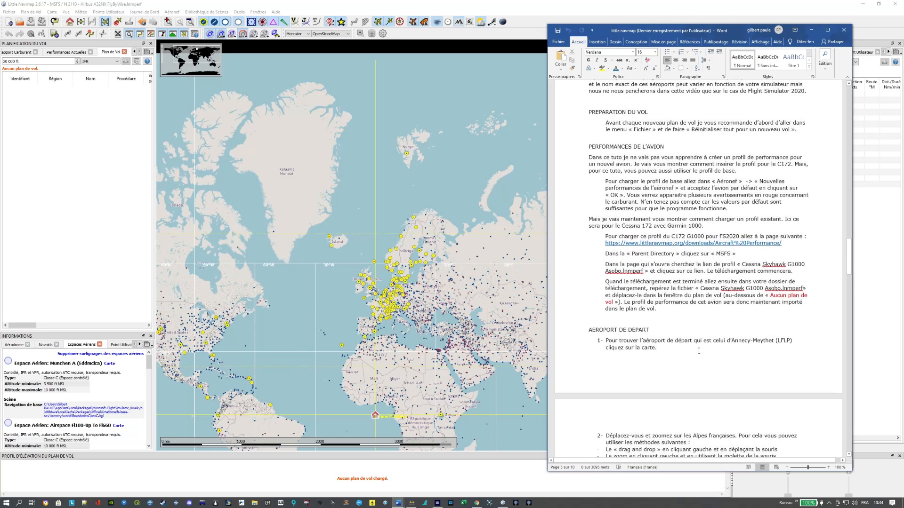
{"action": "scroll", "coordinate": [698, 351], "scroll_direction": "up", "scroll_amount": 11}
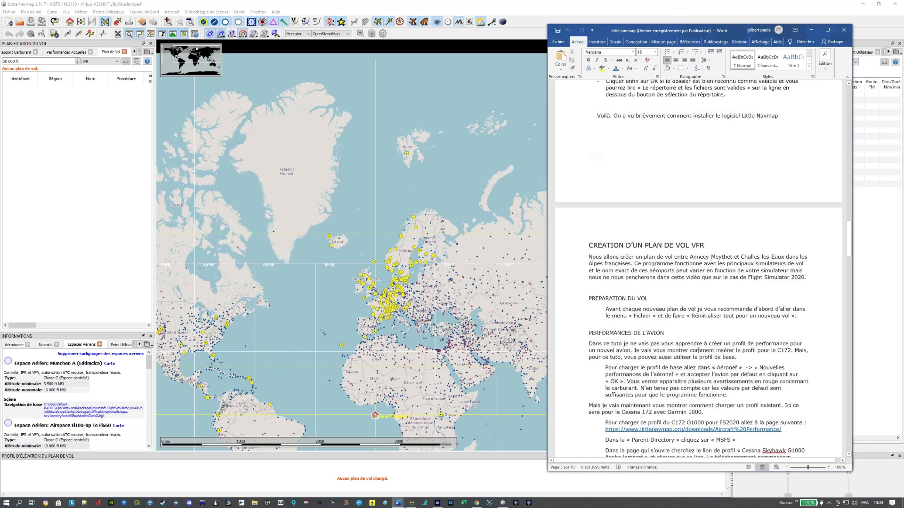
{"action": "scroll", "coordinate": [698, 350], "scroll_direction": "down", "scroll_amount": 9}
{"action": "scroll", "coordinate": [699, 351], "scroll_direction": "up", "scroll_amount": 12}
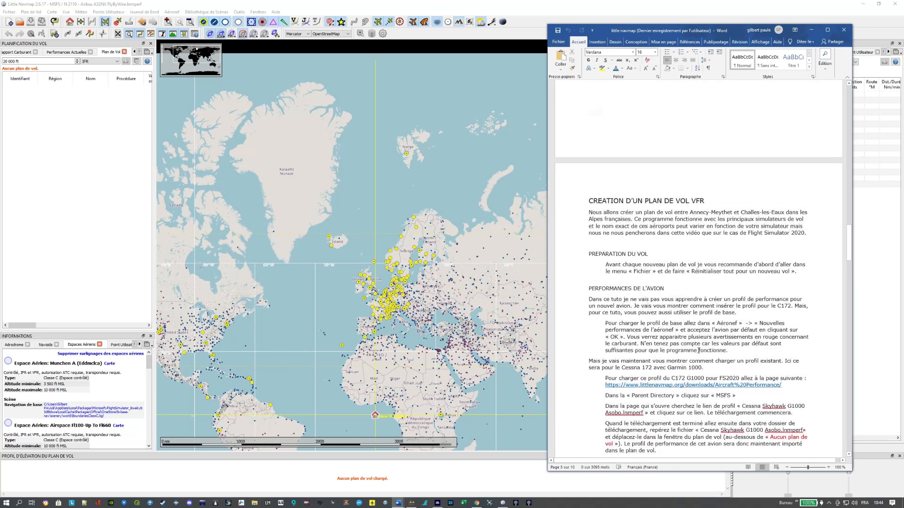
{"action": "scroll", "coordinate": [698, 351], "scroll_direction": "up", "scroll_amount": 5}
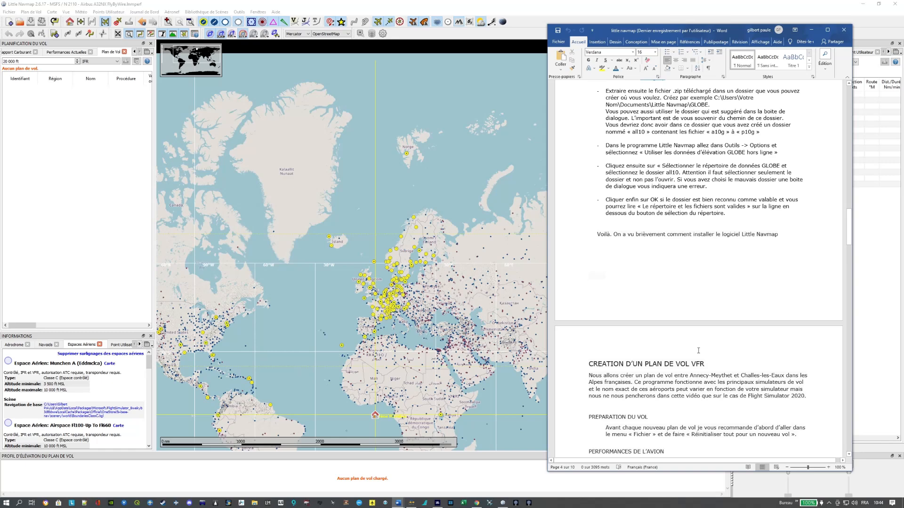
{"action": "scroll", "coordinate": [700, 406], "scroll_direction": "down", "scroll_amount": 20}
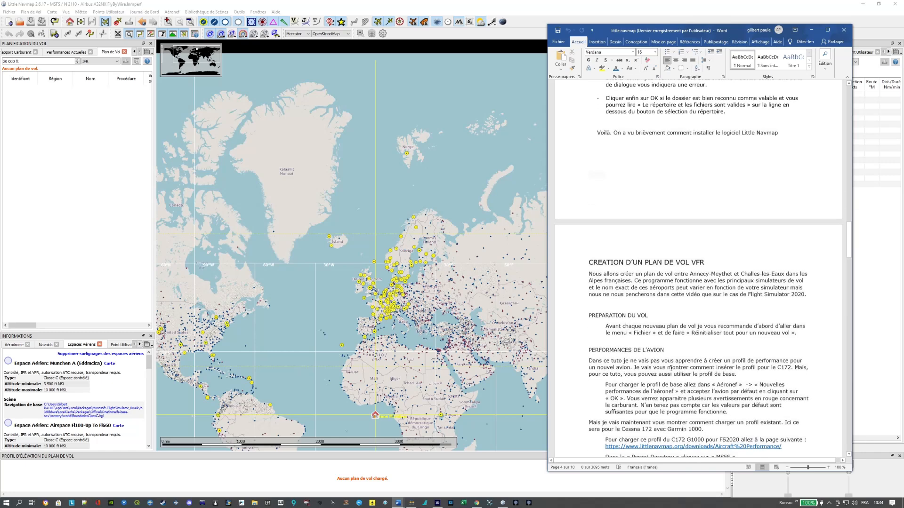
{"action": "scroll", "coordinate": [700, 406], "scroll_direction": "down", "scroll_amount": 1}
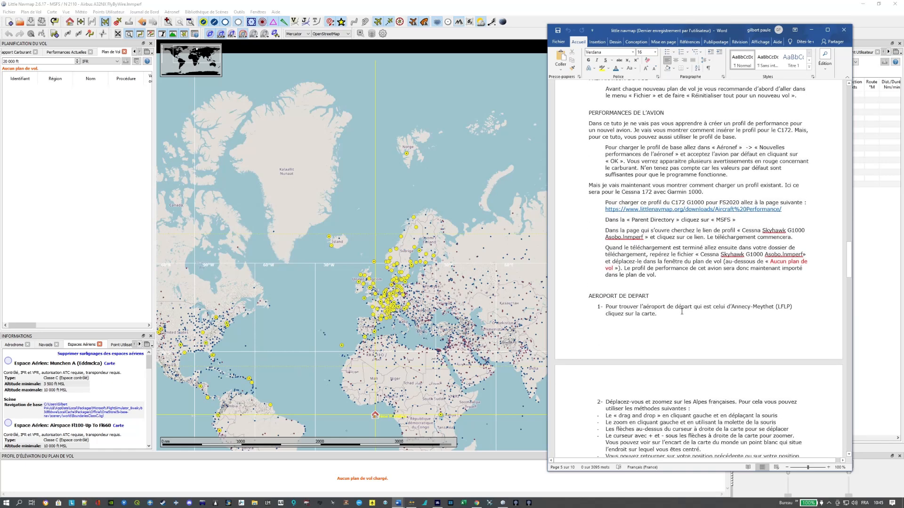
{"action": "scroll", "coordinate": [623, 317], "scroll_direction": "down", "scroll_amount": 15}
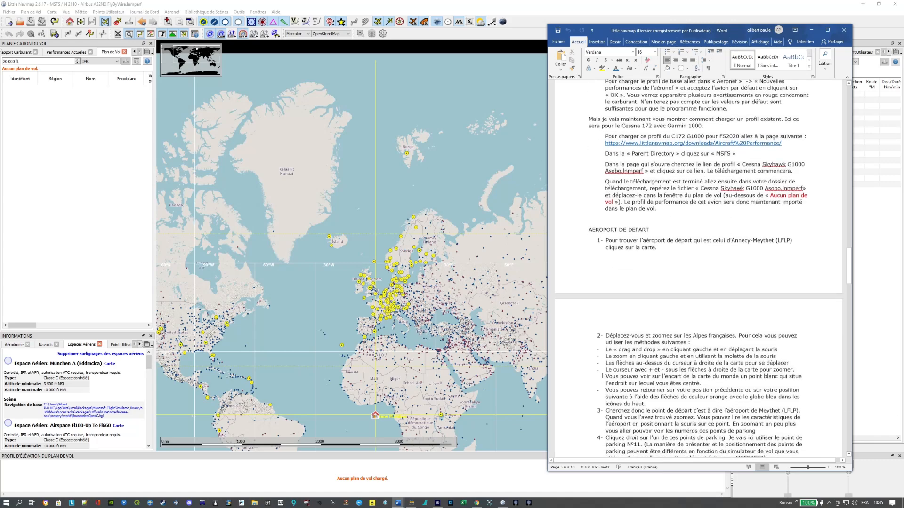
Read the tutorial's sections on route points, destination airport, cruise altitude, airspaces and saving the plan, and minimize the document.
{"action": "scroll", "coordinate": [740, 292], "scroll_direction": "down", "scroll_amount": 11}
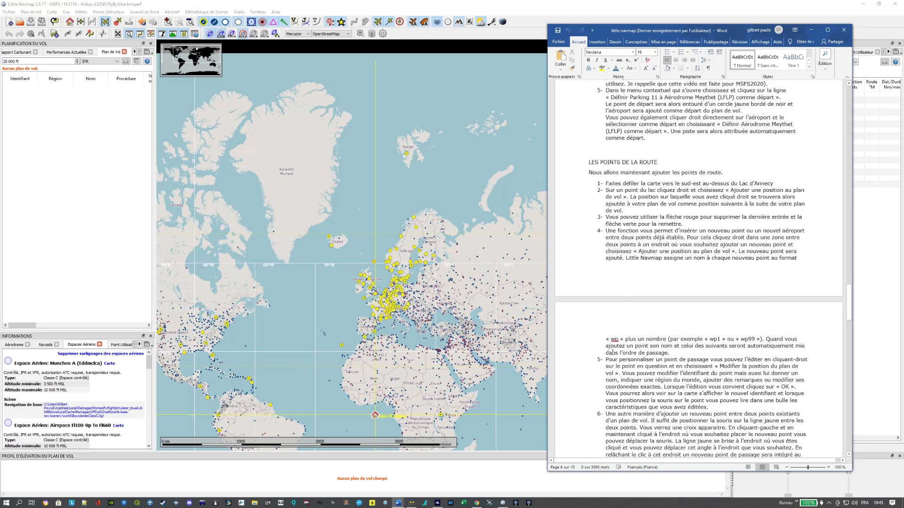
{"action": "scroll", "coordinate": [638, 378], "scroll_direction": "down", "scroll_amount": 13}
{"action": "scroll", "coordinate": [639, 380], "scroll_direction": "down", "scroll_amount": 3}
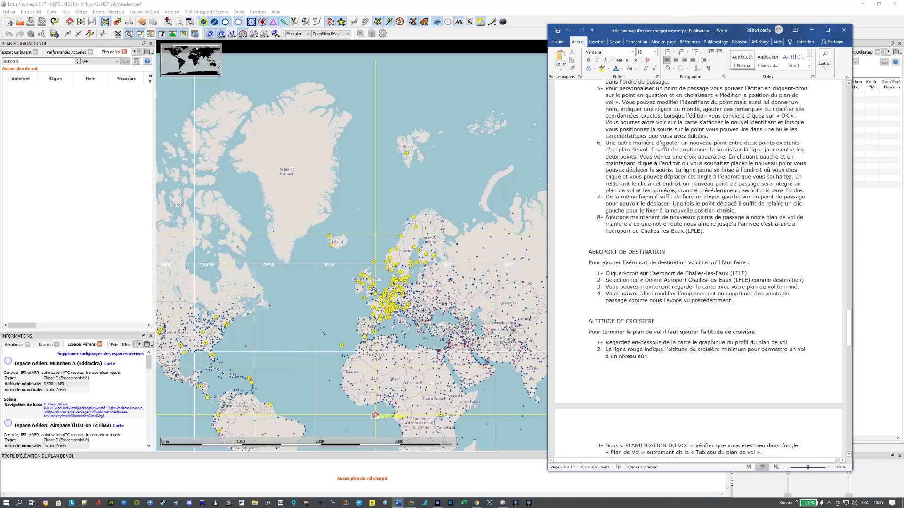
{"action": "scroll", "coordinate": [713, 348], "scroll_direction": "down", "scroll_amount": 3}
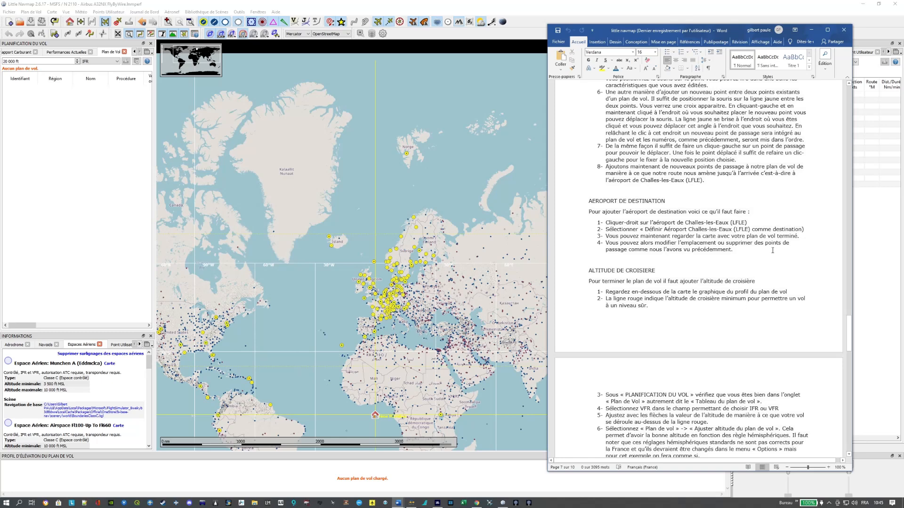
{"action": "scroll", "coordinate": [776, 249], "scroll_direction": "down", "scroll_amount": 13}
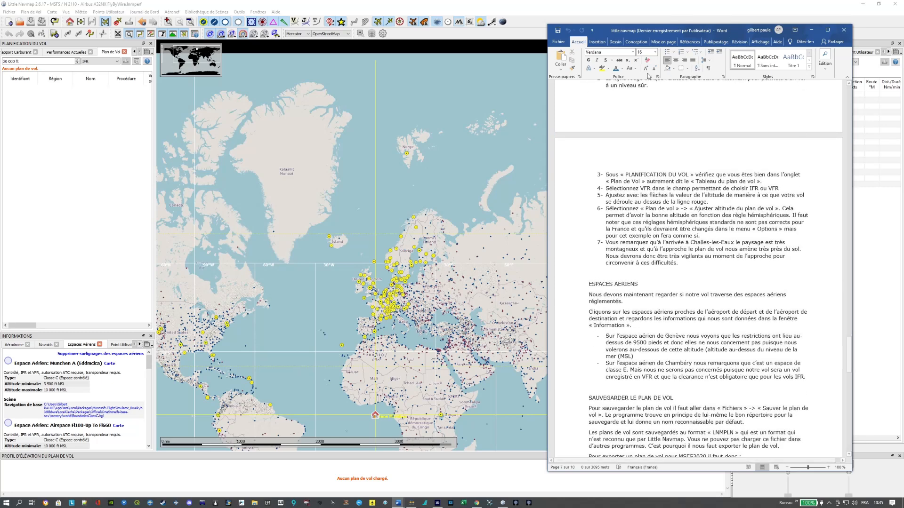
{"action": "left_click", "coordinate": [811, 31]}
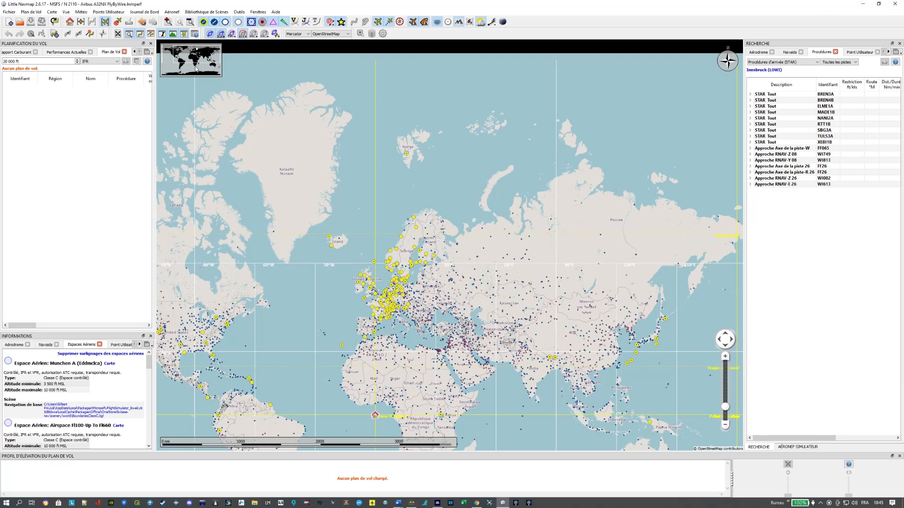
Minimize Little Navmap, open the Subscriptions page on the Navigraph website, and compare the Navdata and Ultimate plans.
{"action": "left_click", "coordinate": [864, 4]}
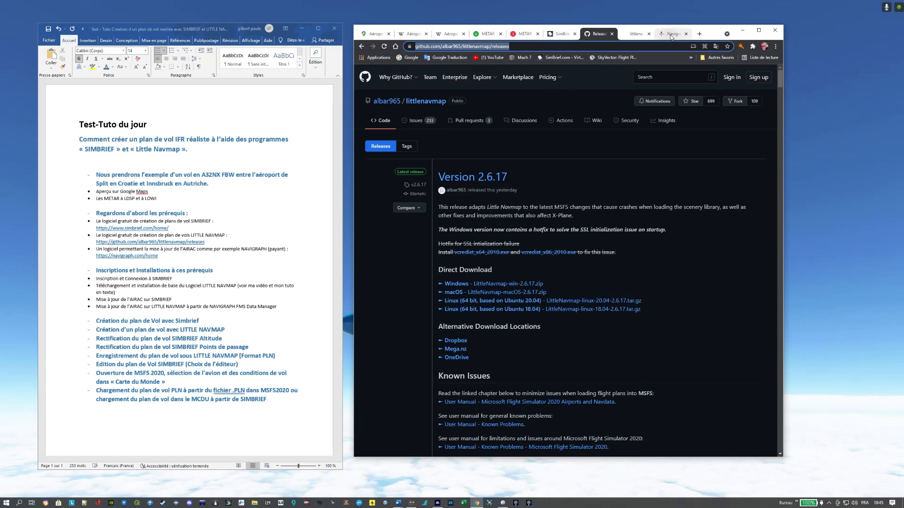
{"action": "left_click", "coordinate": [671, 34]}
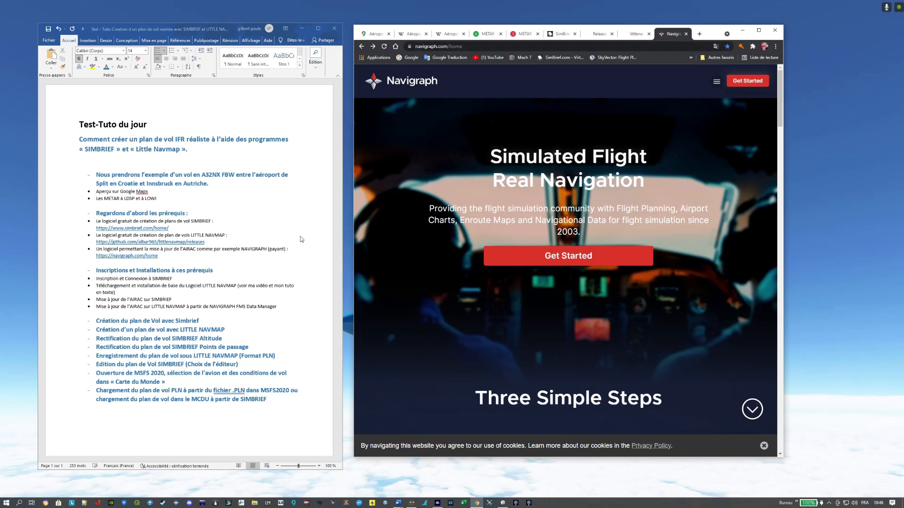
{"action": "left_click", "coordinate": [716, 81]}
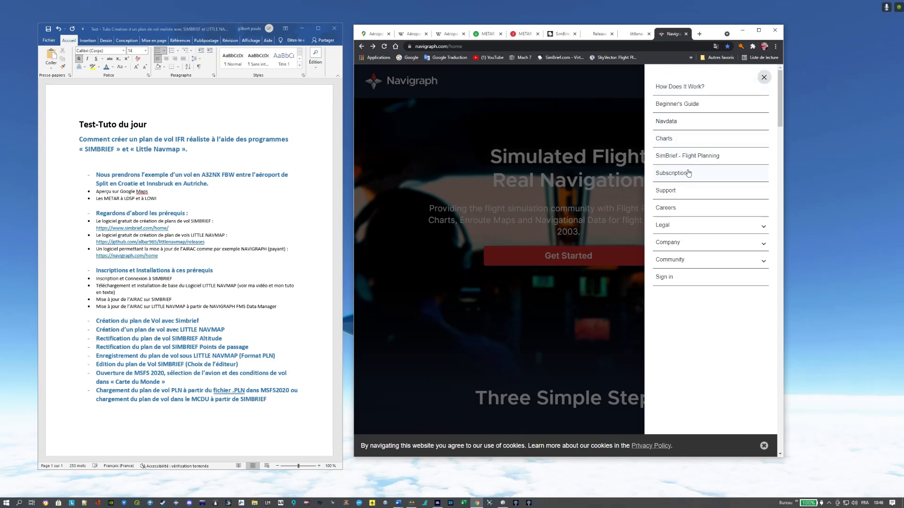
{"action": "left_click", "coordinate": [689, 180]}
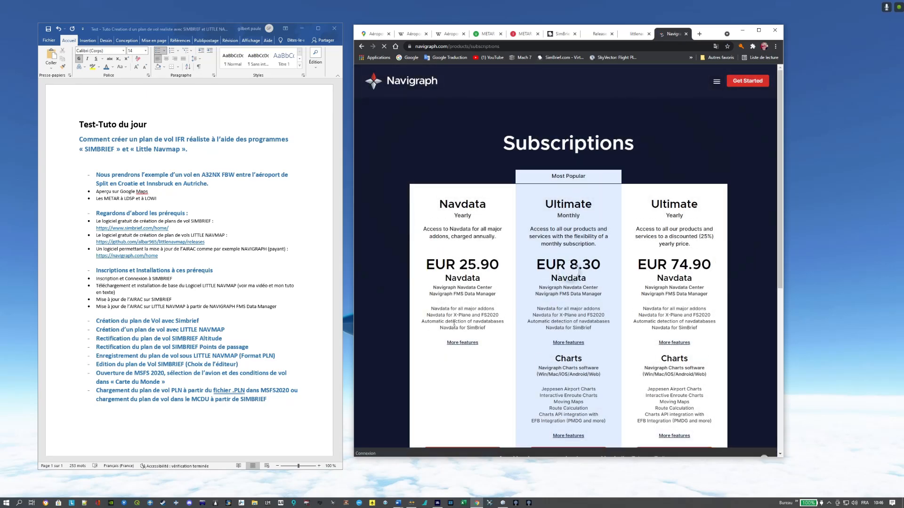
{"action": "scroll", "coordinate": [443, 281], "scroll_direction": "down", "scroll_amount": 1}
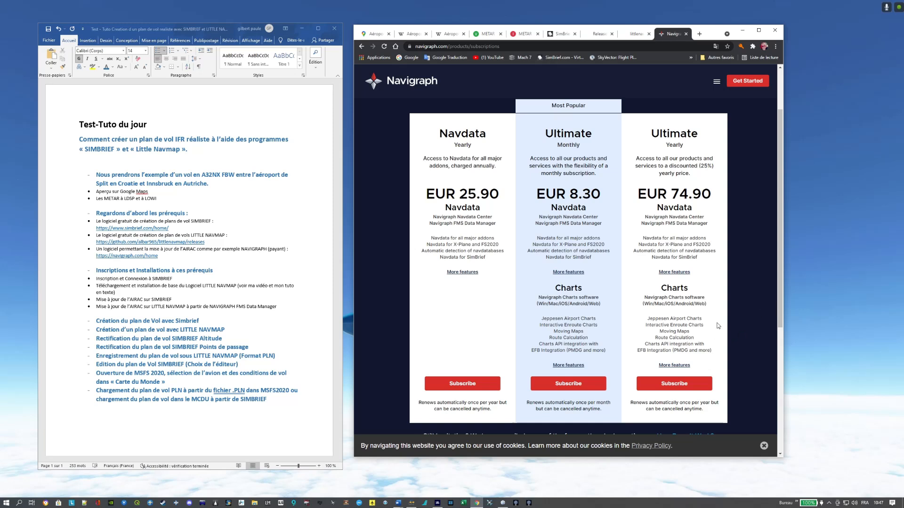
{"action": "scroll", "coordinate": [706, 297], "scroll_direction": "down", "scroll_amount": 1}
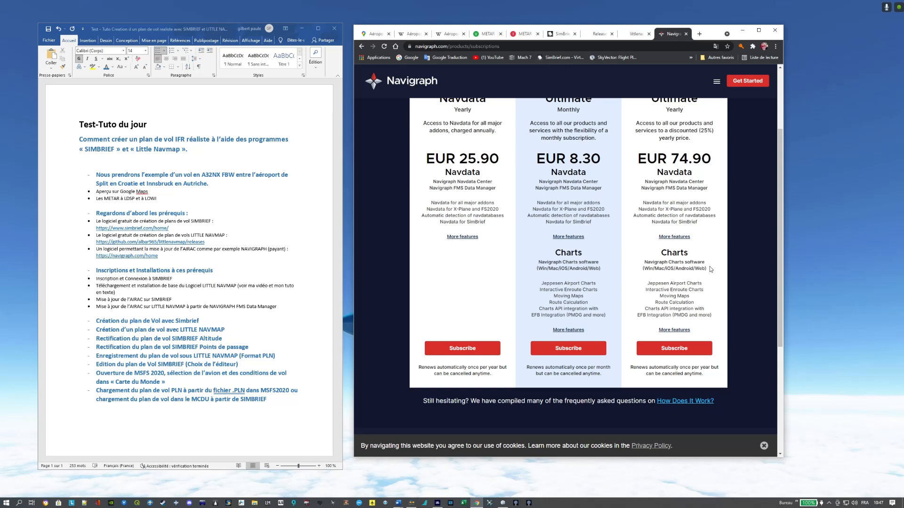
{"action": "scroll", "coordinate": [679, 237], "scroll_direction": "up", "scroll_amount": 1}
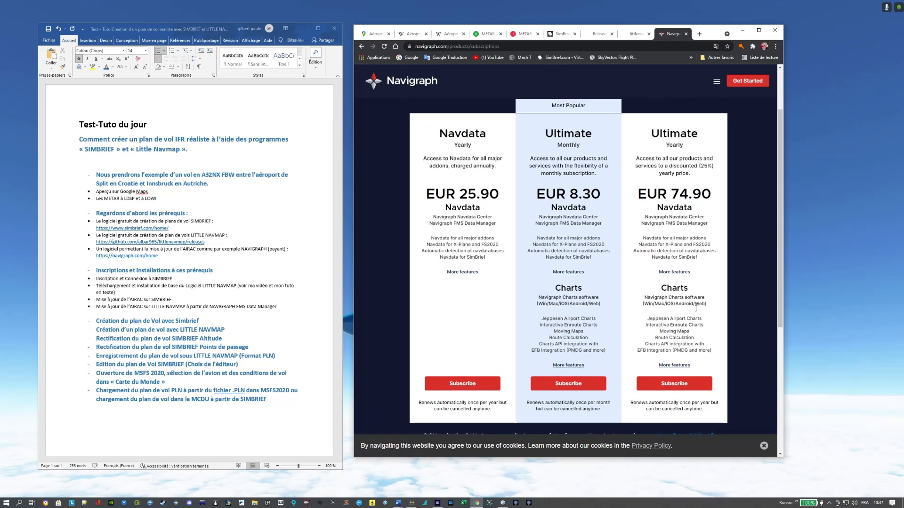
{"action": "scroll", "coordinate": [693, 337], "scroll_direction": "down", "scroll_amount": 1}
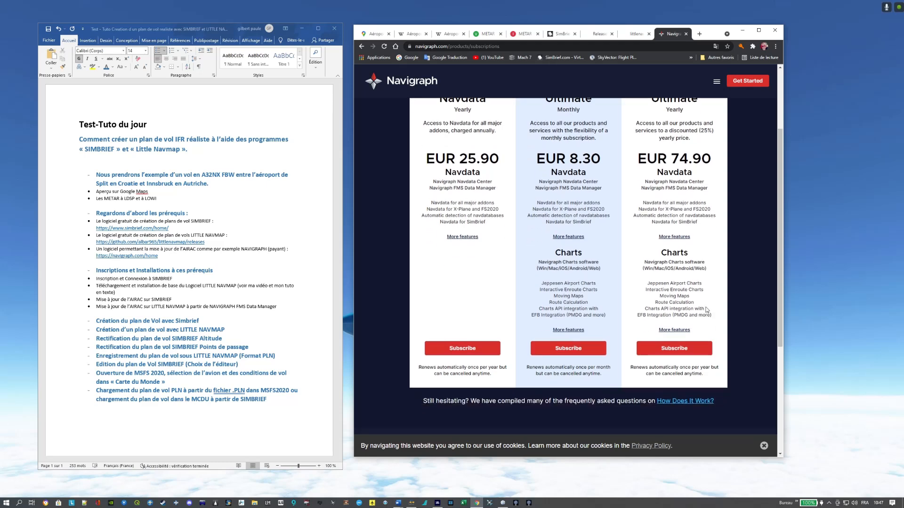
{"action": "scroll", "coordinate": [713, 311], "scroll_direction": "up", "scroll_amount": 1}
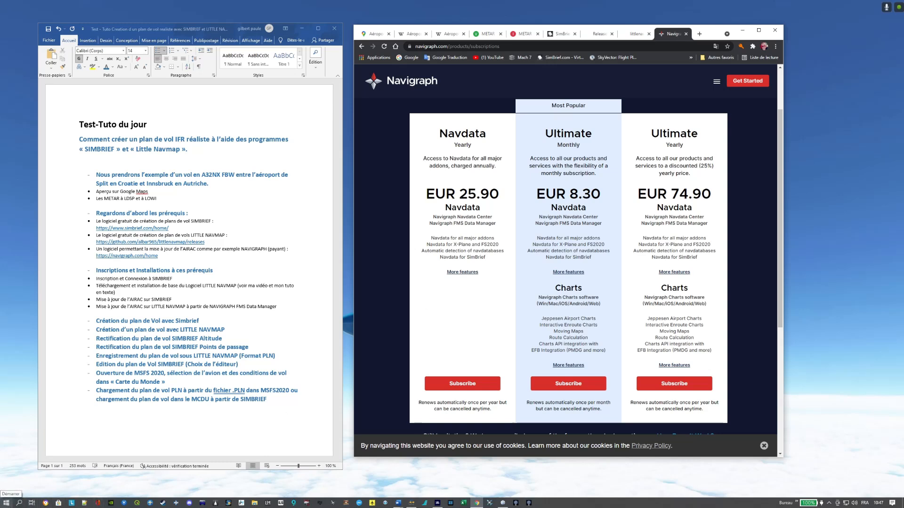
Search Windows for Navigraph, launch Navigraph Charts, and move its window over the browser.
{"action": "left_click", "coordinate": [18, 503]}
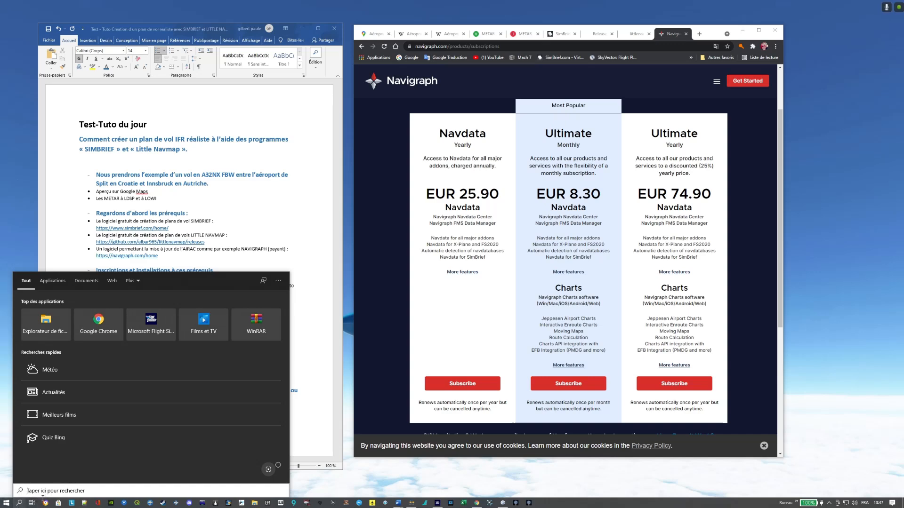
{"action": "left_click", "coordinate": [18, 503]}
{"action": "left_click", "coordinate": [19, 503]}
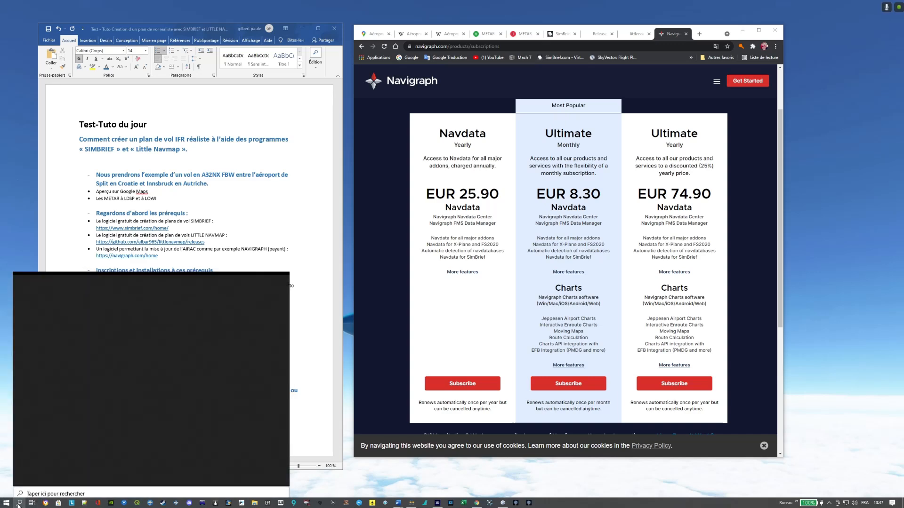
{"action": "type", "text": "N"}
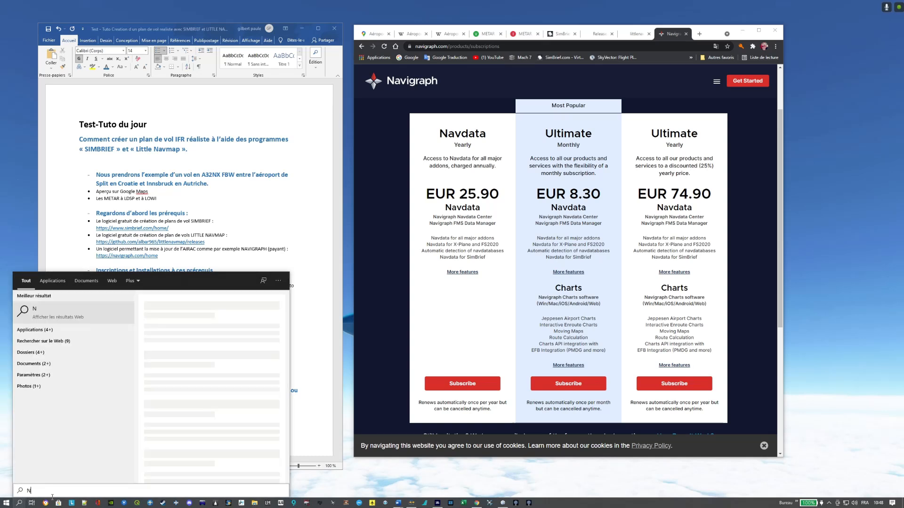
{"action": "type", "text": "avigra"}
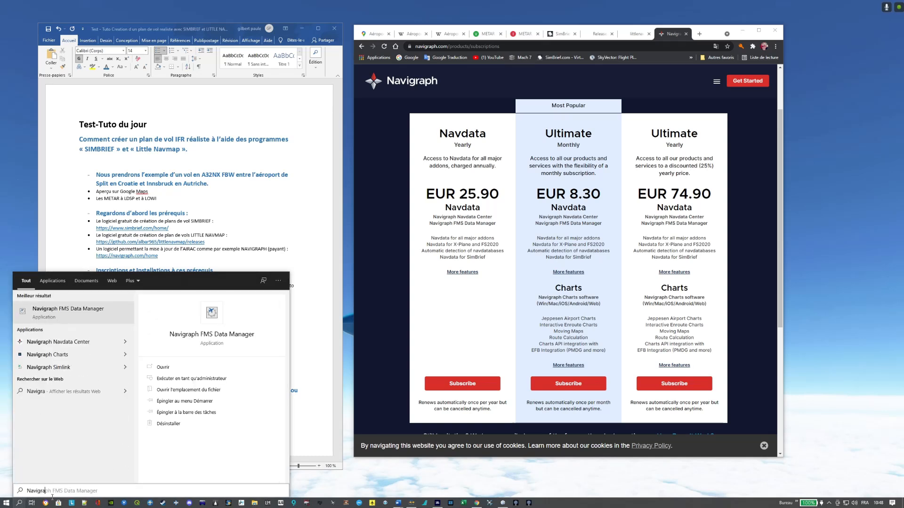
{"action": "type", "text": "phh"}
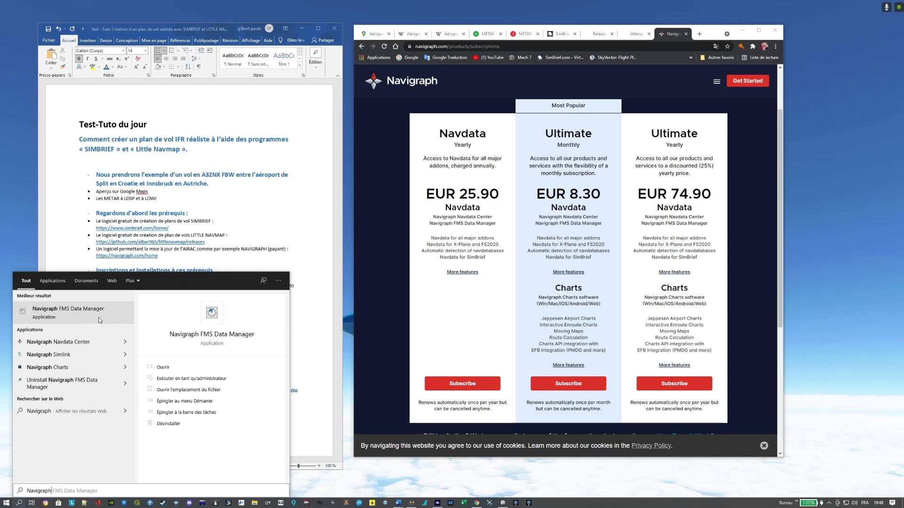
{"action": "left_click", "coordinate": [73, 370]}
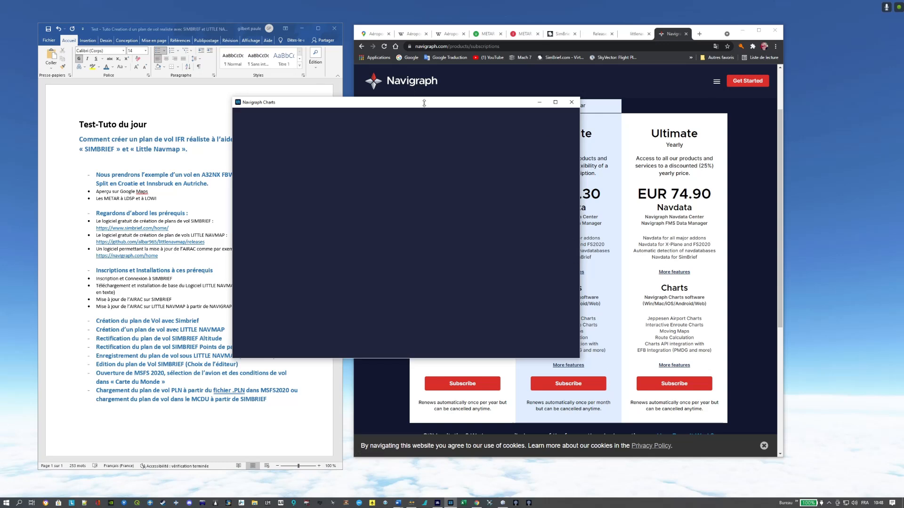
{"action": "left_click_drag", "start_coordinate": [424, 106], "coordinate": [534, 132]}
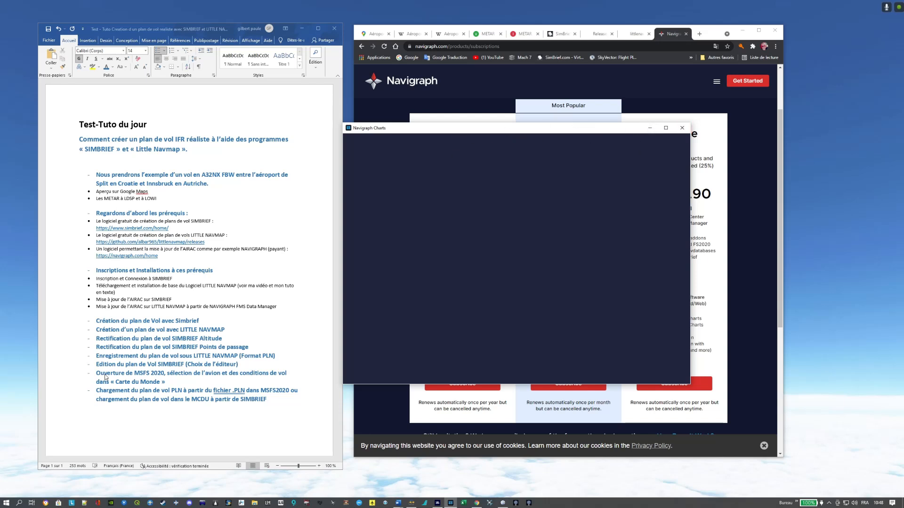
Search Windows for Navigraph again and open Navigraph Navdata Center to view the installed simulator packages.
{"action": "left_click", "coordinate": [19, 503]}
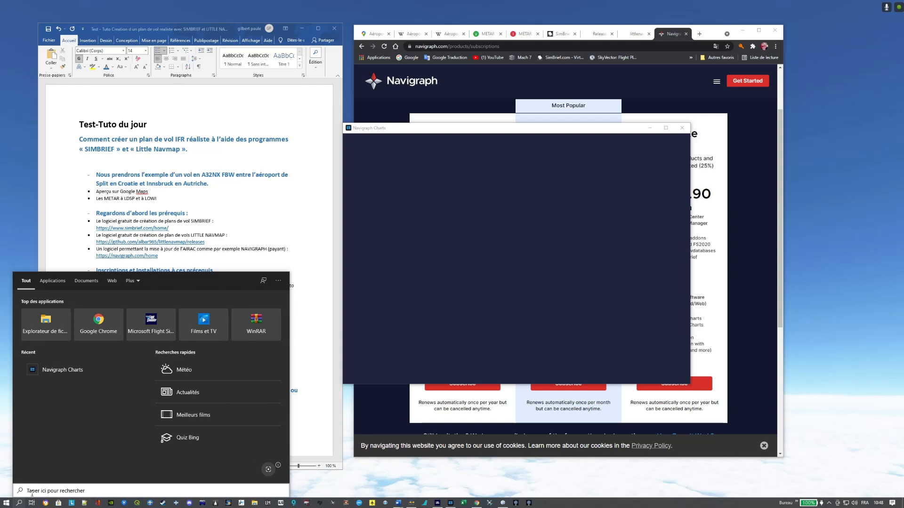
{"action": "type", "text": "Navigra"}
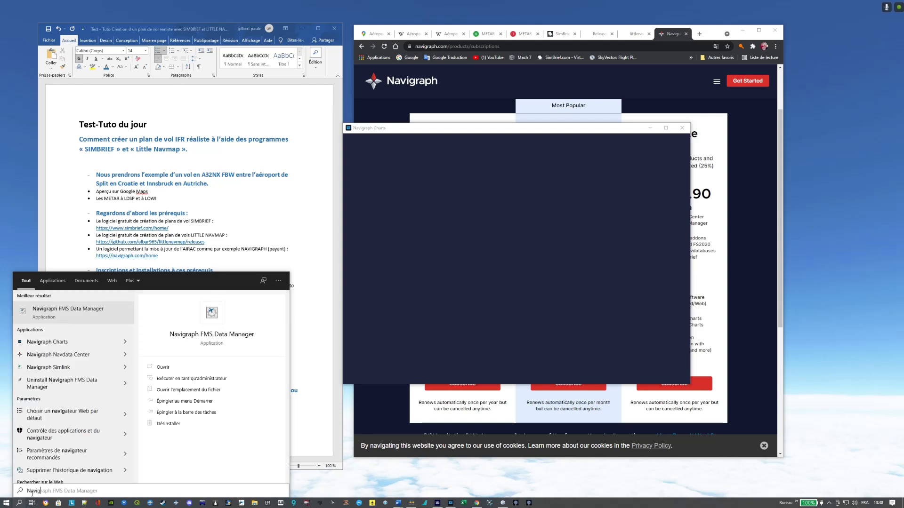
{"action": "type", "text": "ph"}
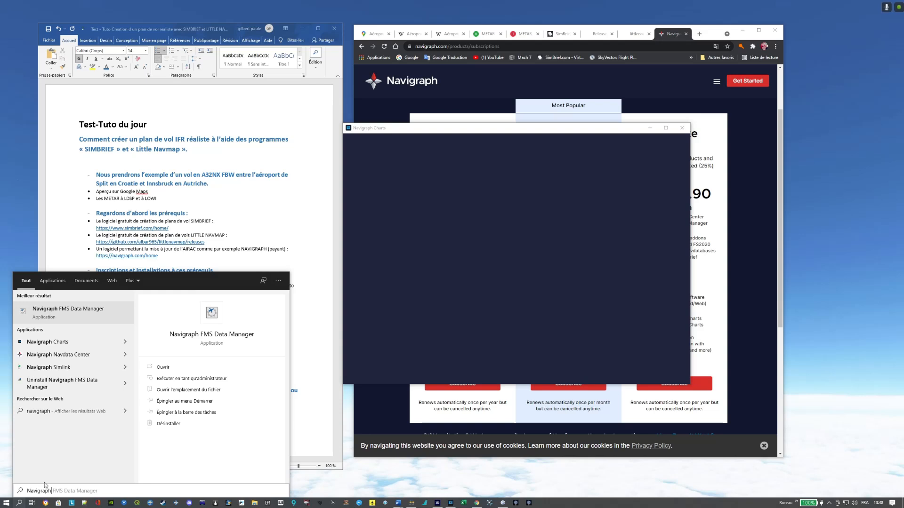
{"action": "left_click", "coordinate": [80, 355]}
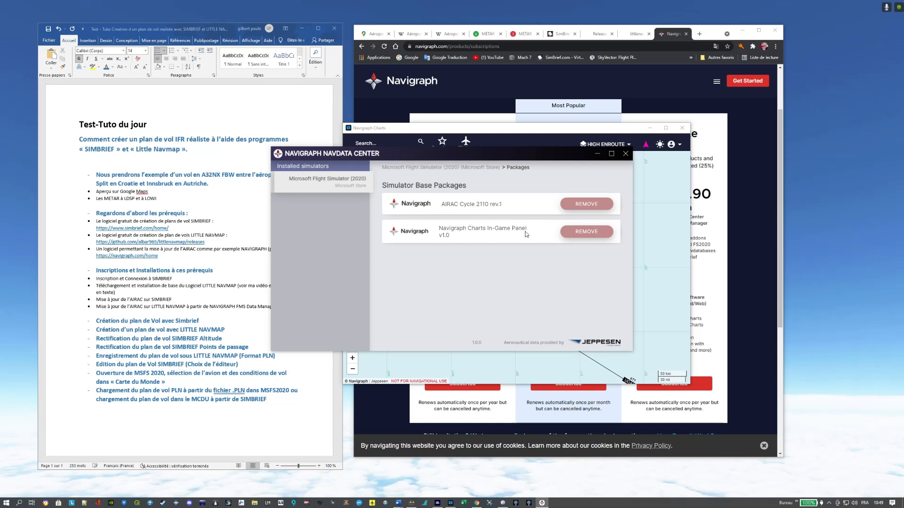
Turn off the aircraft position in Navigraph Charts, inspect the wider enroute map, and close Charts and Navdata Center.
{"action": "left_click", "coordinate": [458, 133]}
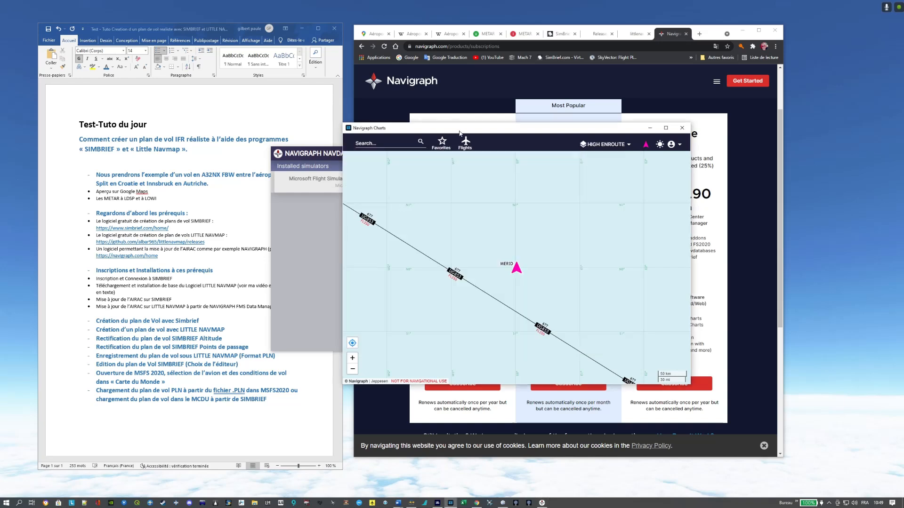
{"action": "left_click", "coordinate": [646, 144]}
{"action": "scroll", "coordinate": [614, 267], "scroll_direction": "down", "scroll_amount": 2}
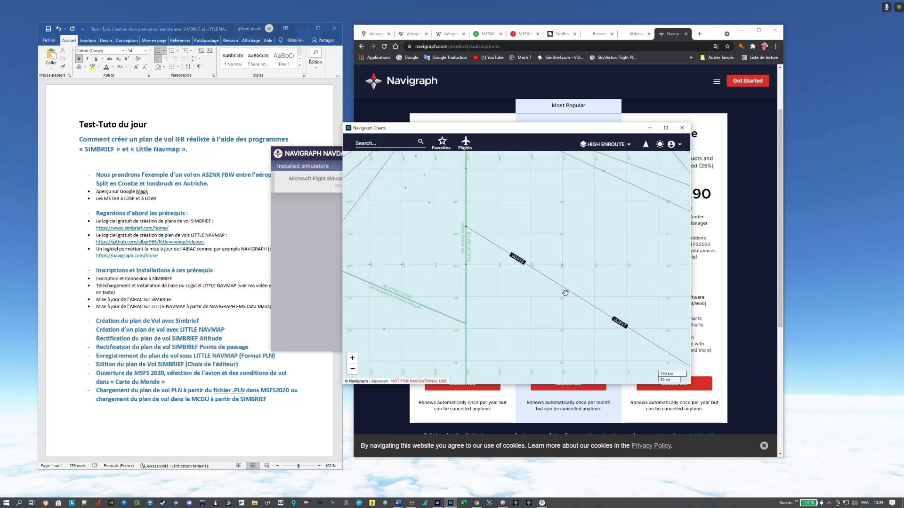
{"action": "scroll", "coordinate": [584, 246], "scroll_direction": "down", "scroll_amount": 2}
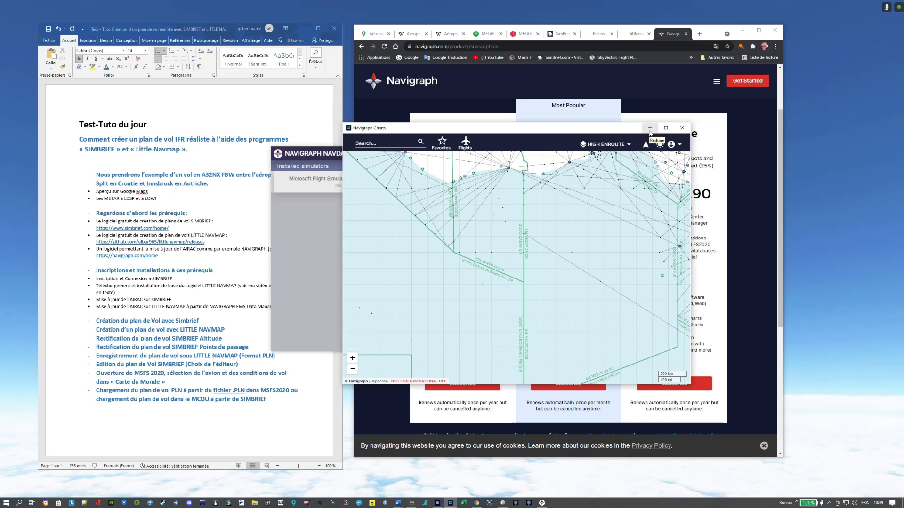
{"action": "left_click", "coordinate": [681, 129]}
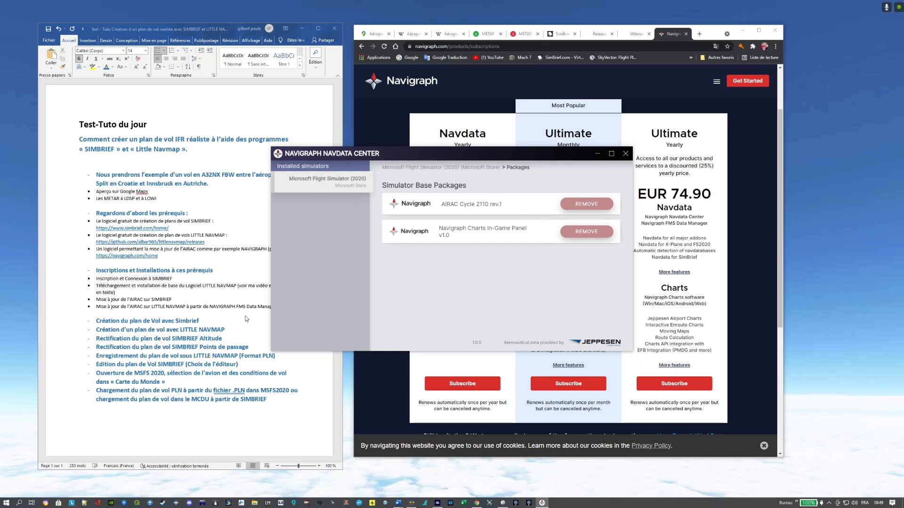
{"action": "left_click", "coordinate": [626, 154]}
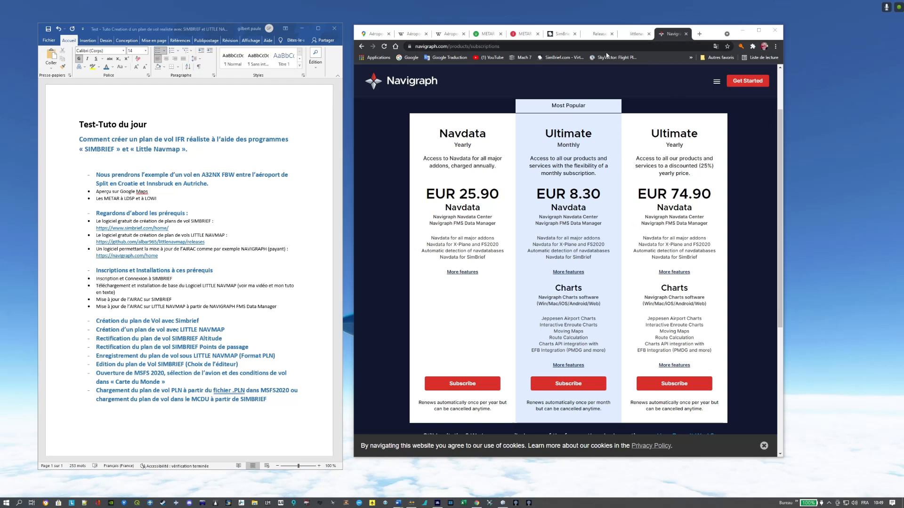
Open the SimBrief website's Update AIRAC page and review the table of available AIRAC cycles.
{"action": "left_click", "coordinate": [561, 57]}
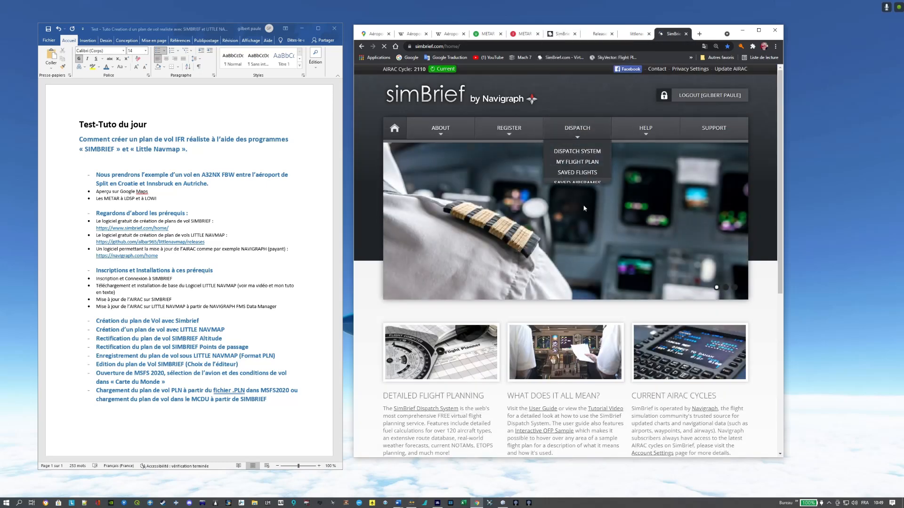
{"action": "left_click", "coordinate": [737, 72]}
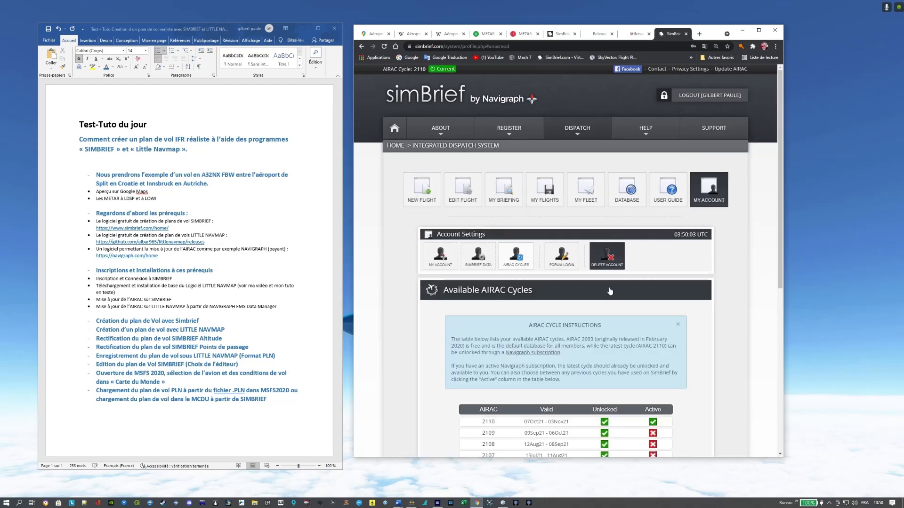
{"action": "scroll", "coordinate": [731, 313], "scroll_direction": "down", "scroll_amount": 3}
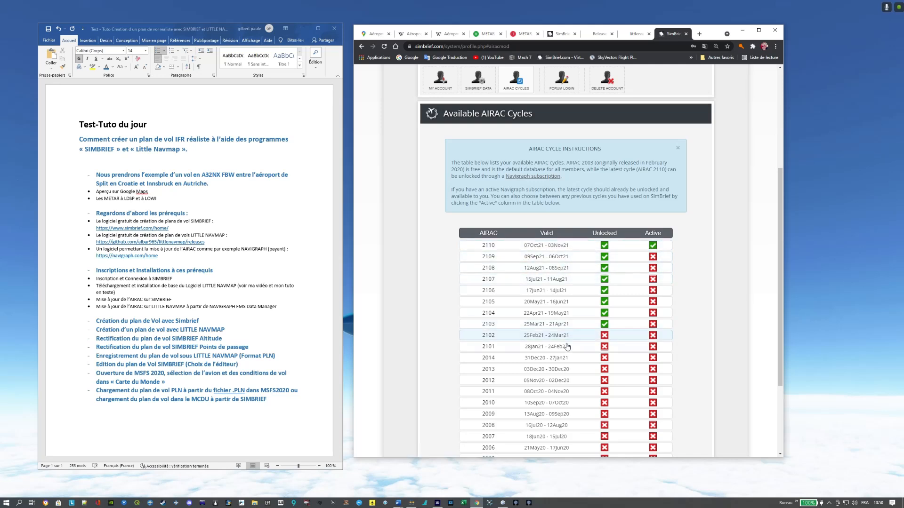
{"action": "scroll", "coordinate": [560, 320], "scroll_direction": "down", "scroll_amount": 2}
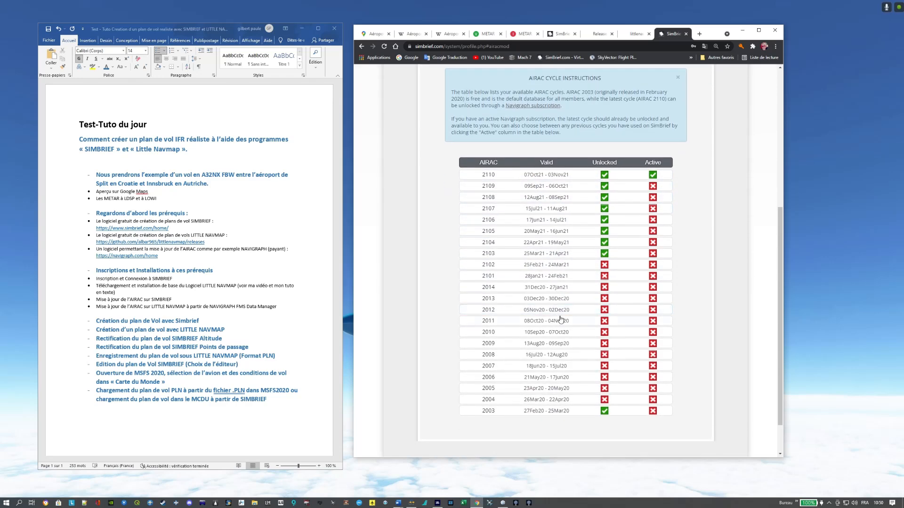
{"action": "scroll", "coordinate": [557, 360], "scroll_direction": "down", "scroll_amount": 1}
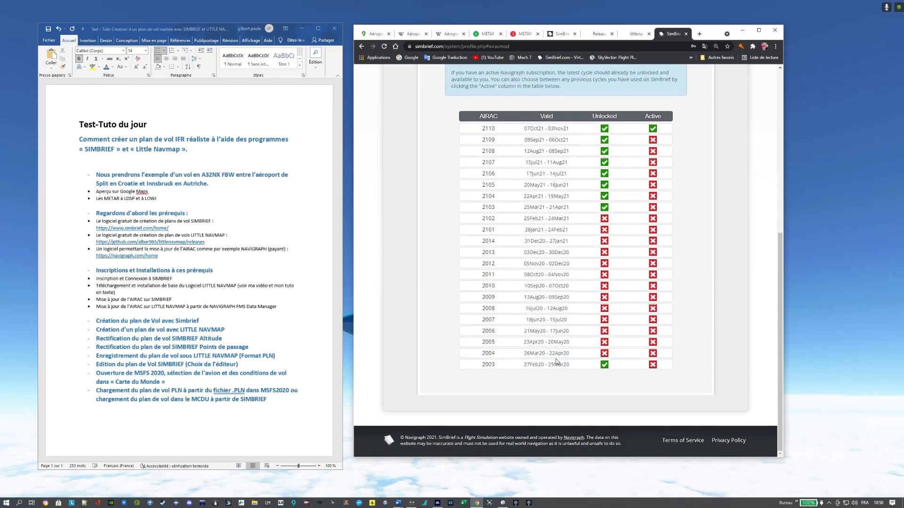
{"action": "scroll", "coordinate": [557, 362], "scroll_direction": "up", "scroll_amount": 2}
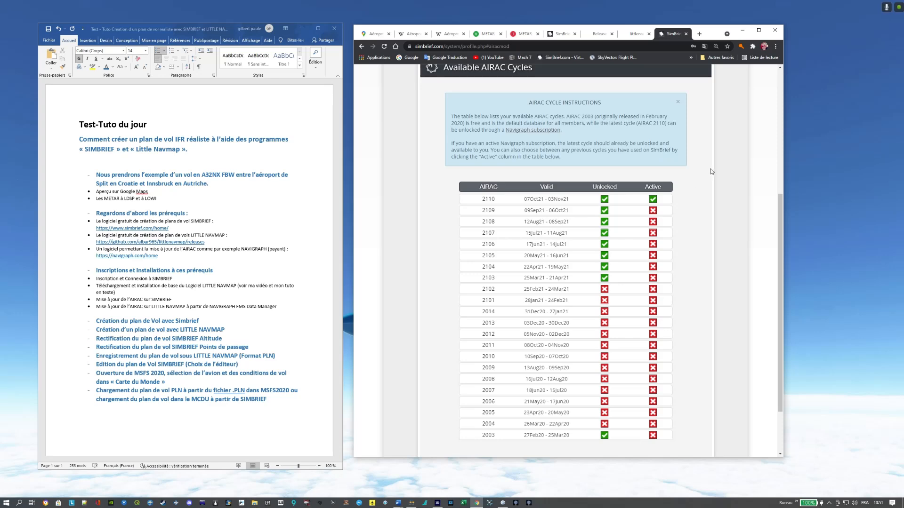
{"action": "scroll", "coordinate": [631, 141], "scroll_direction": "up", "scroll_amount": 2}
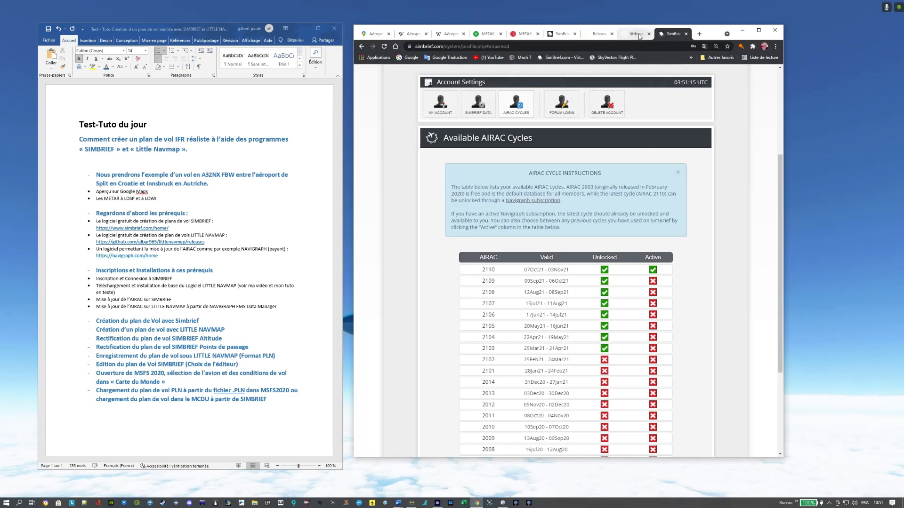
Close the SimBrief AIRAC page, and bring up the Little Navmap window for a brief look before minimizing it.
{"action": "left_click", "coordinate": [686, 34]}
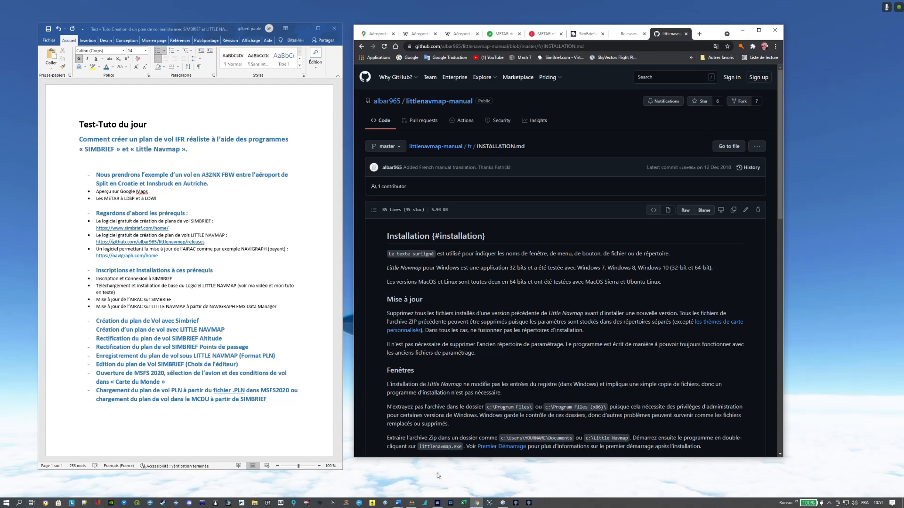
{"action": "left_click", "coordinate": [503, 505]}
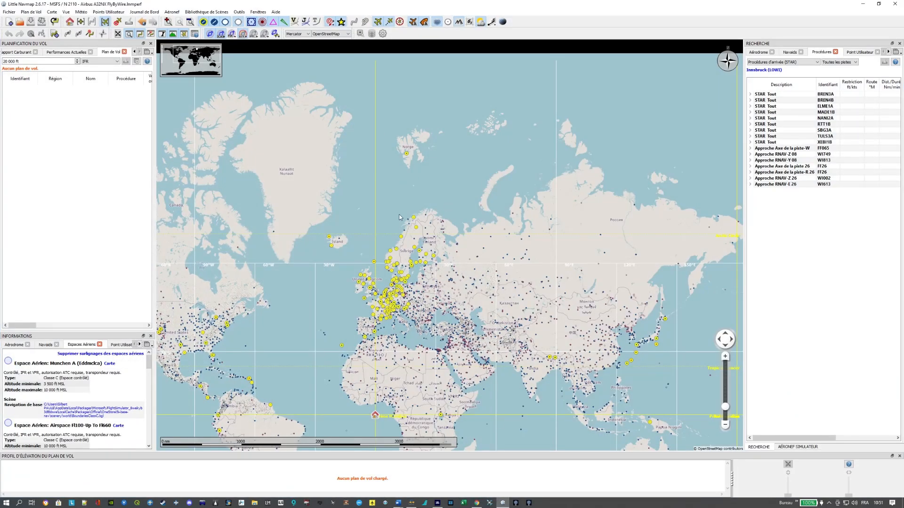
{"action": "left_click", "coordinate": [863, 4]}
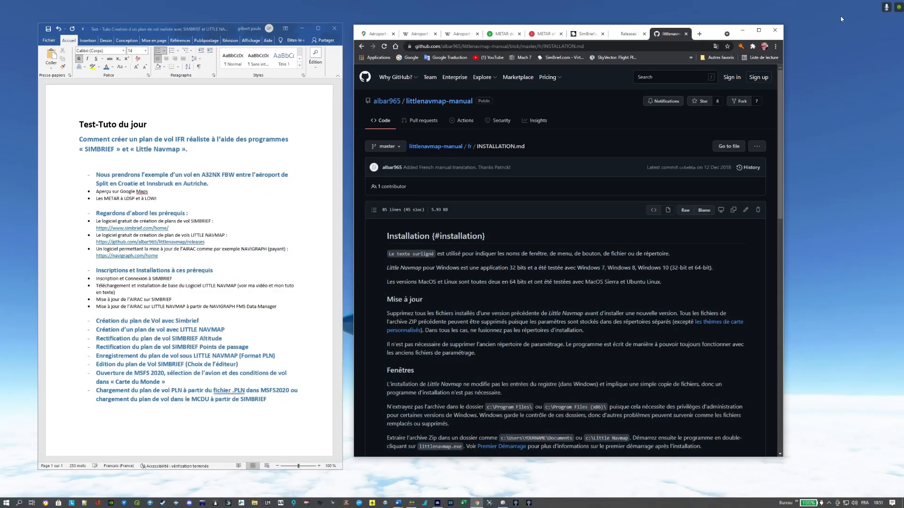
Bring up Little Navmap and quit the program, confirming the exit.
{"action": "left_click", "coordinate": [503, 503]}
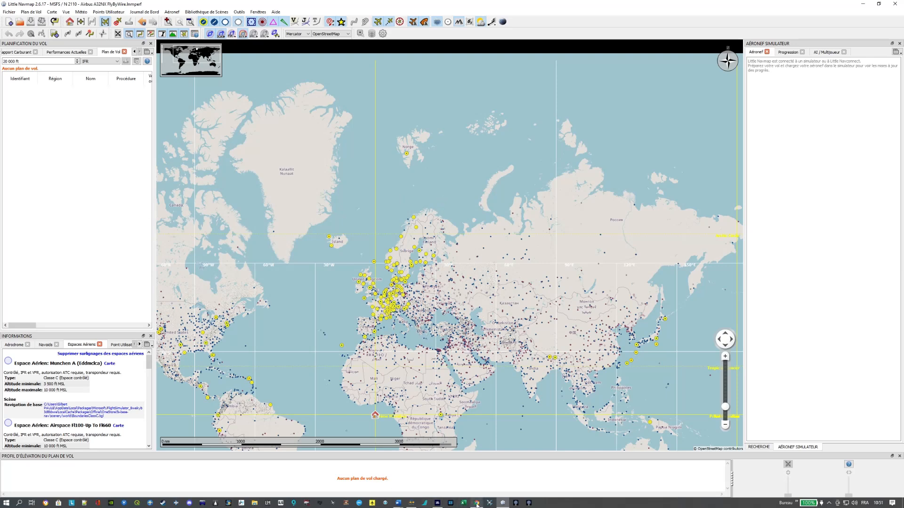
{"action": "mouse_move", "coordinate": [476, 504]}
{"action": "left_click", "coordinate": [893, 5]}
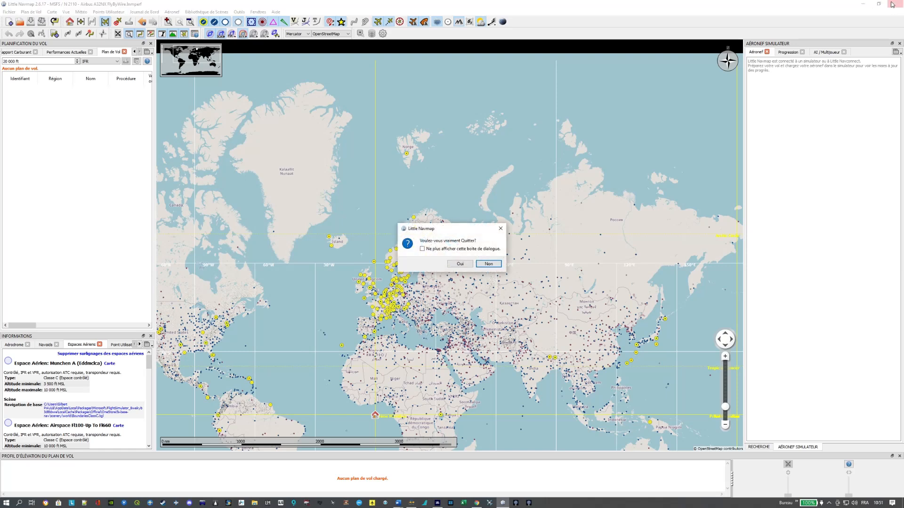
{"action": "left_click", "coordinate": [460, 264]}
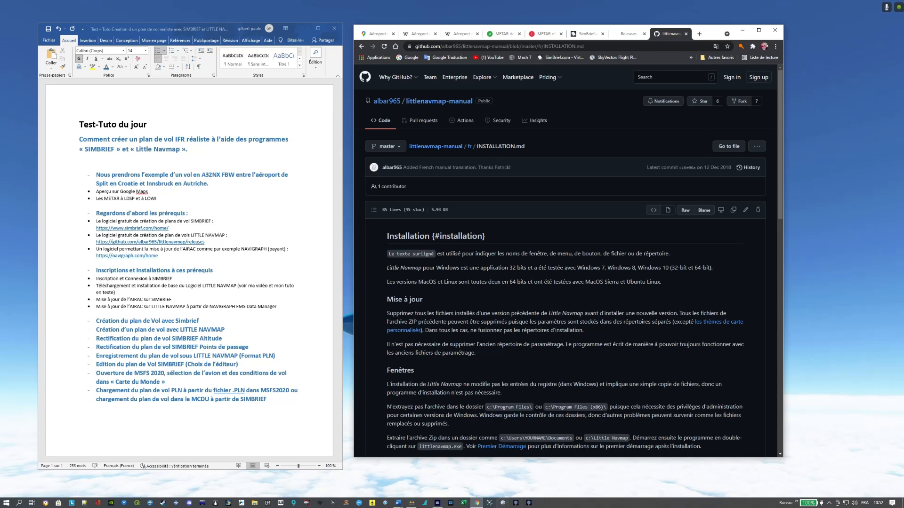
Search Windows for Navigraph, launch Navigraph FMS Data Manager with permission to make changes, and move its window clear of the Word document.
{"action": "left_click", "coordinate": [19, 503]}
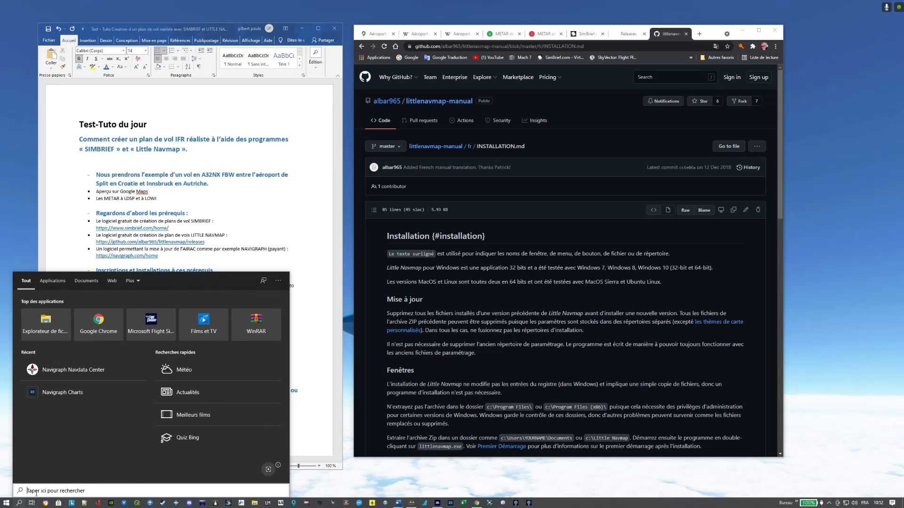
{"action": "type", "text": "Nav"}
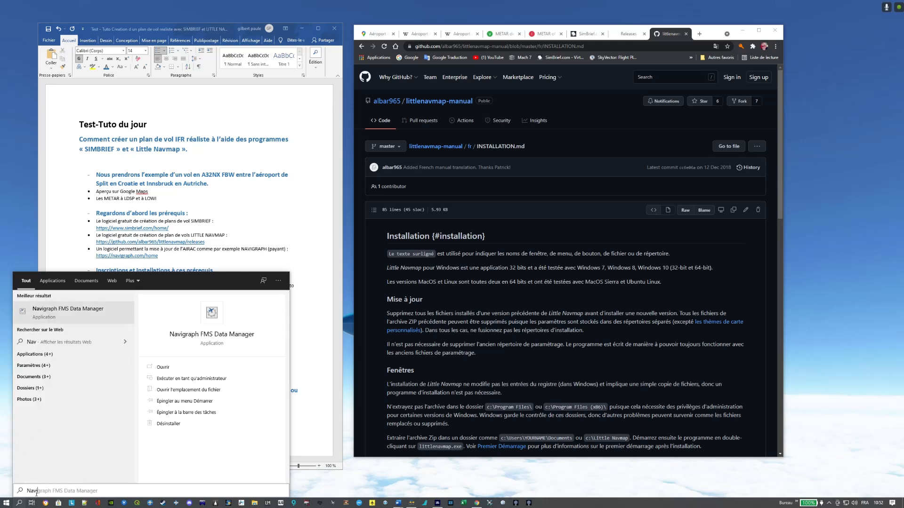
{"action": "type", "text": "igraph"}
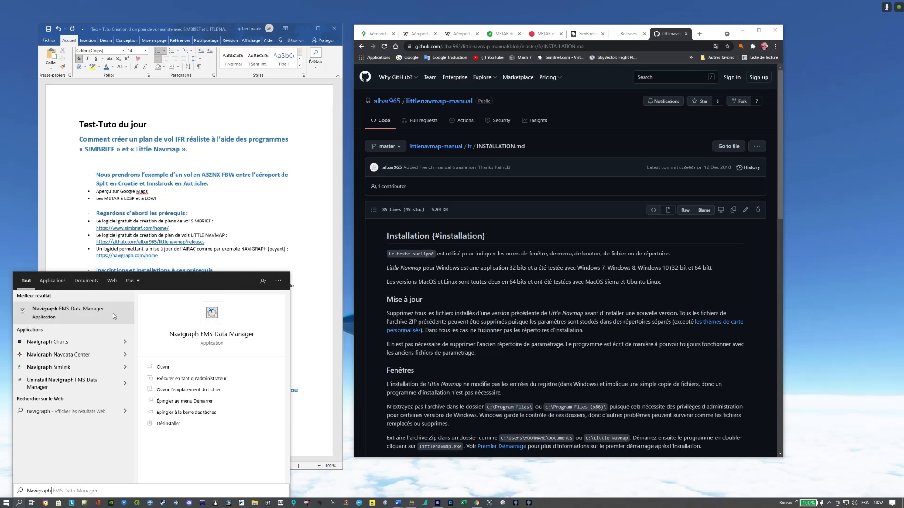
{"action": "left_click", "coordinate": [212, 314]}
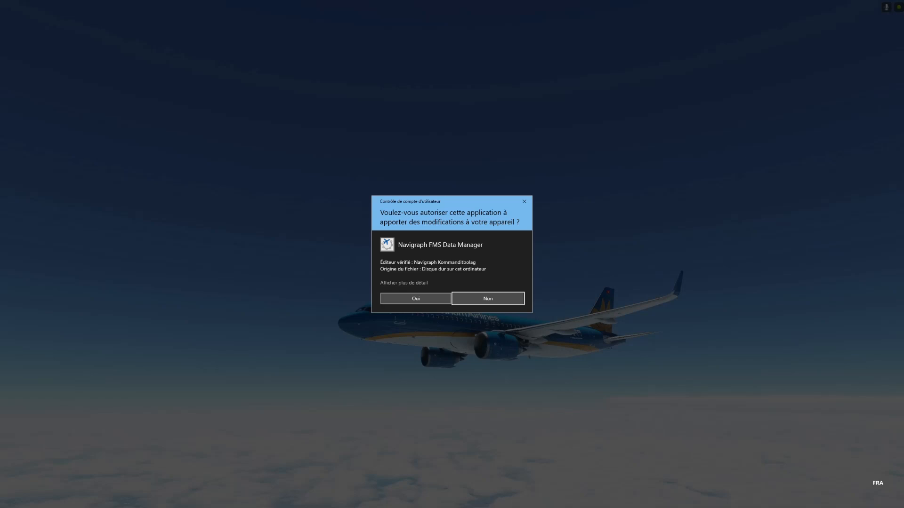
{"action": "left_click", "coordinate": [422, 300]}
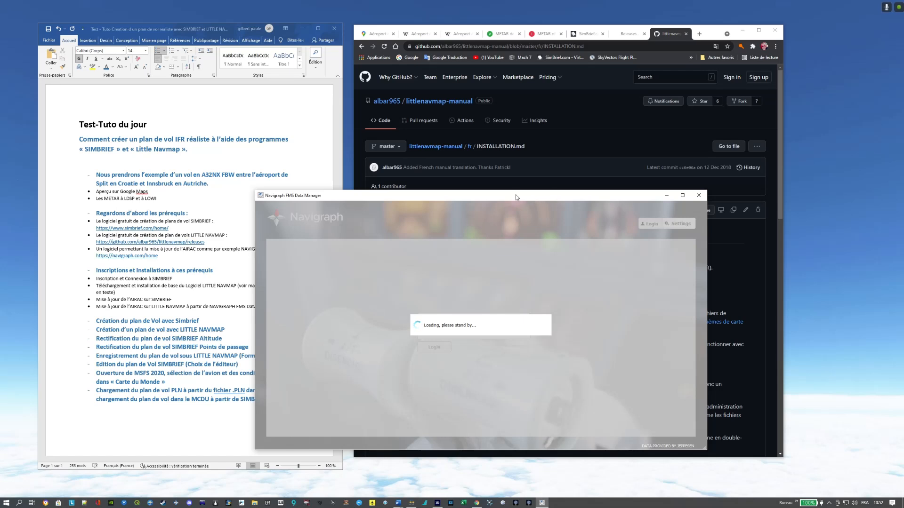
{"action": "left_click_drag", "start_coordinate": [503, 197], "coordinate": [595, 213]}
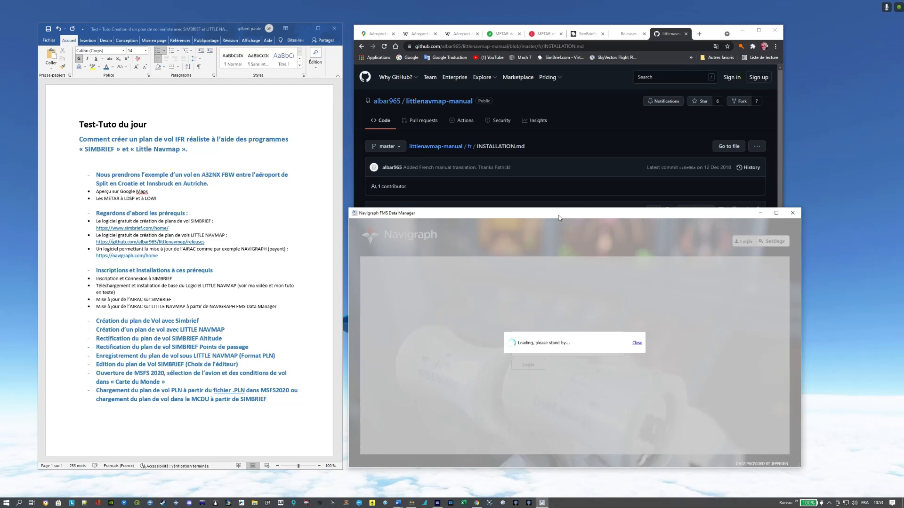
{"action": "left_click_drag", "start_coordinate": [558, 218], "coordinate": [561, 216]}
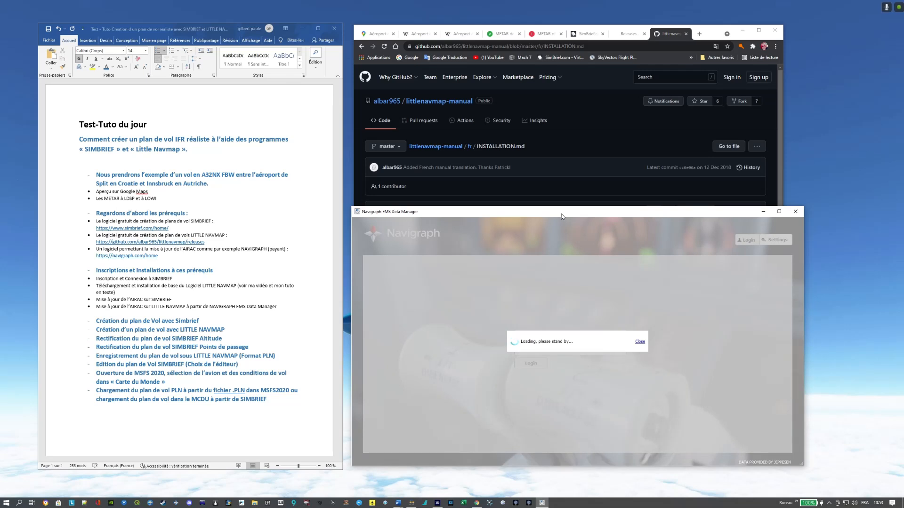
{"action": "left_click_drag", "start_coordinate": [561, 217], "coordinate": [558, 220]}
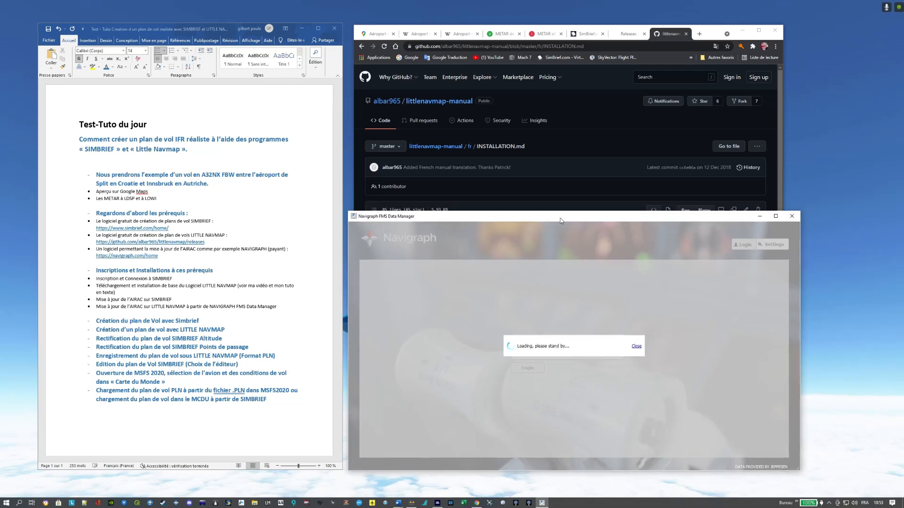
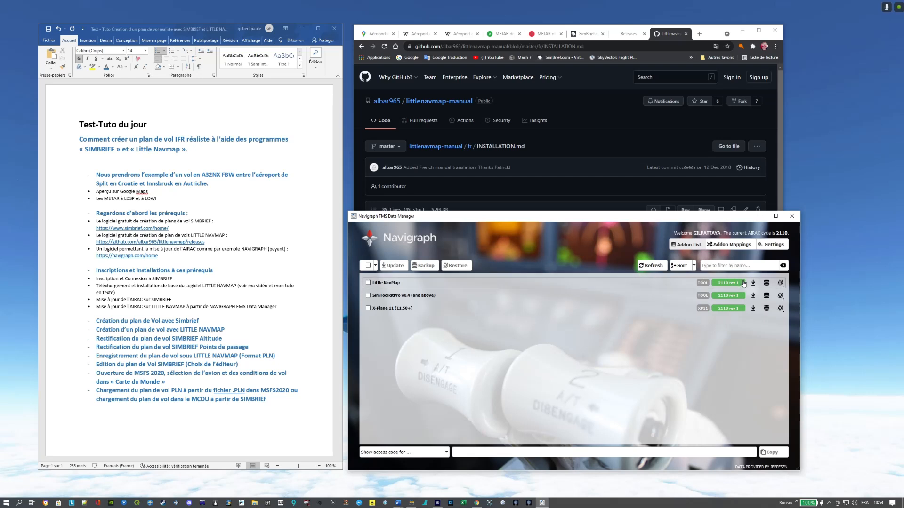
Review the addon mappings, briefly selecting and deselecting the Little NavMap entry.
{"action": "mouse_move", "coordinate": [743, 283]}
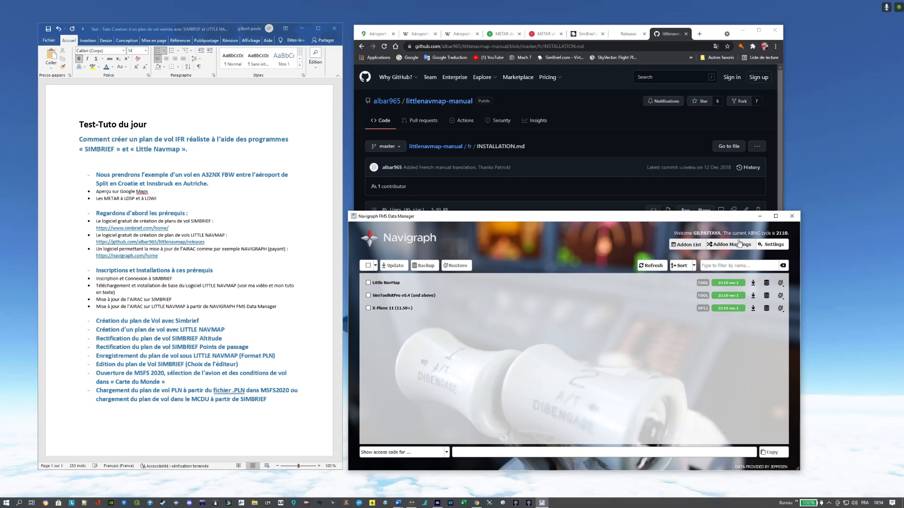
{"action": "left_click", "coordinate": [739, 247]}
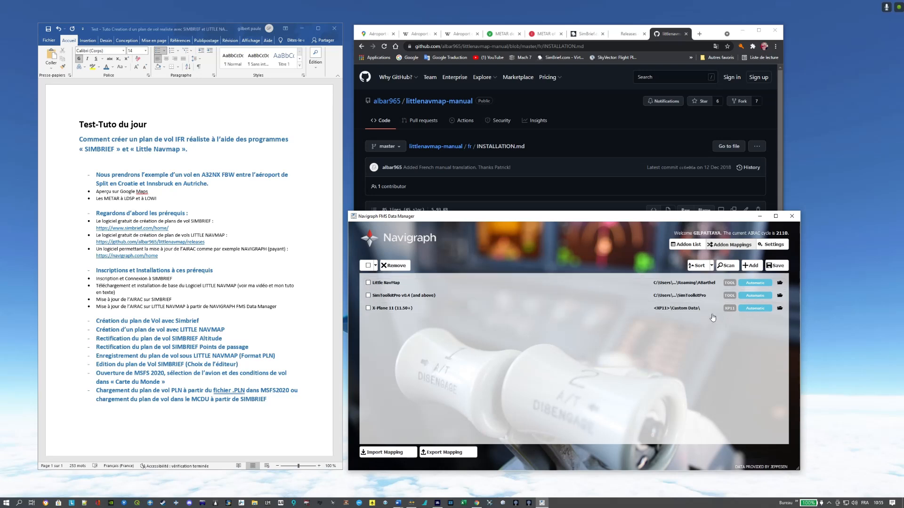
{"action": "left_click", "coordinate": [368, 282]}
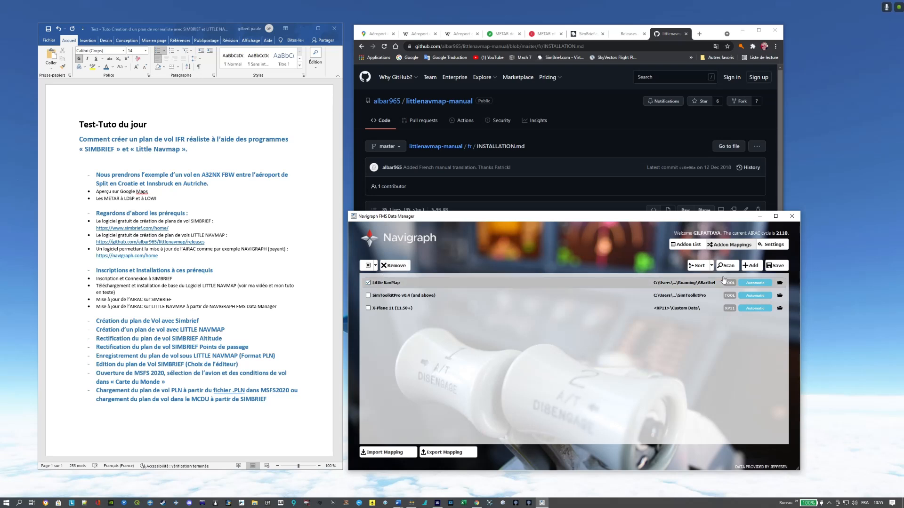
{"action": "left_click", "coordinate": [368, 283]}
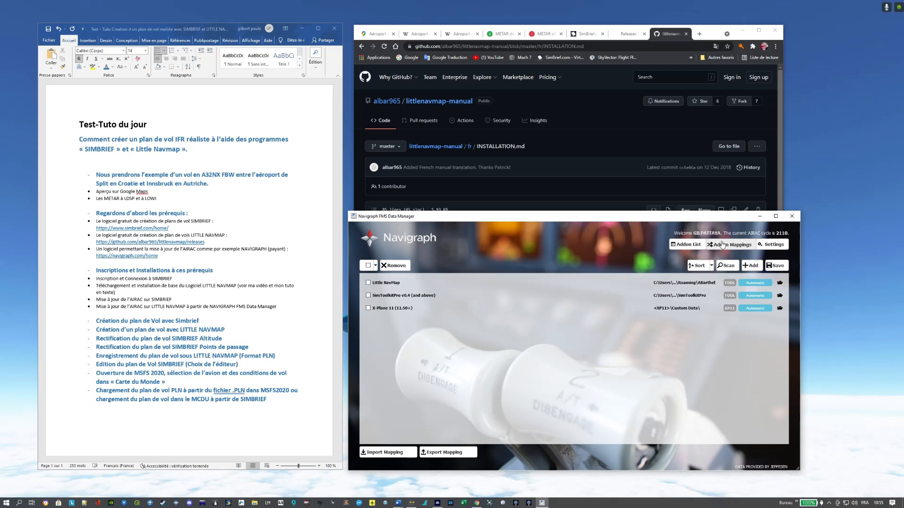
Return to the addon list, select Little NavMap and request its navigation data update.
{"action": "left_click", "coordinate": [696, 245]}
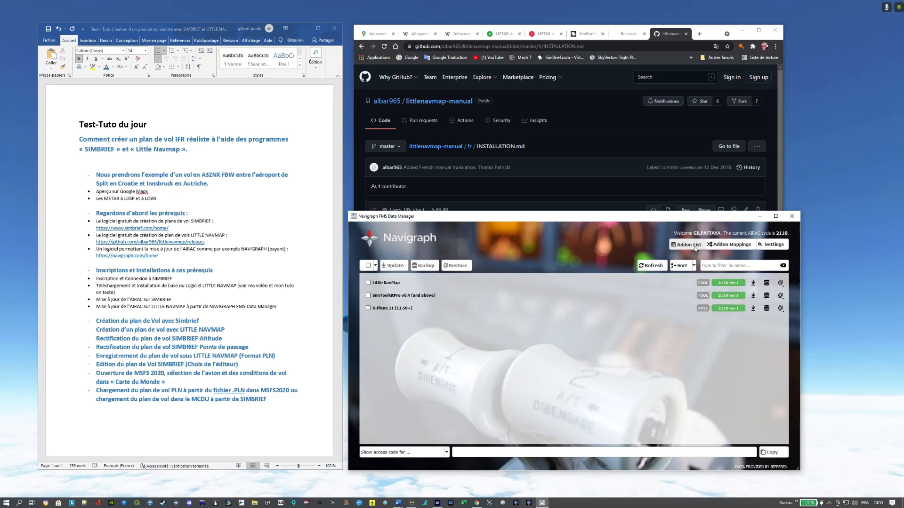
{"action": "left_click", "coordinate": [368, 283]}
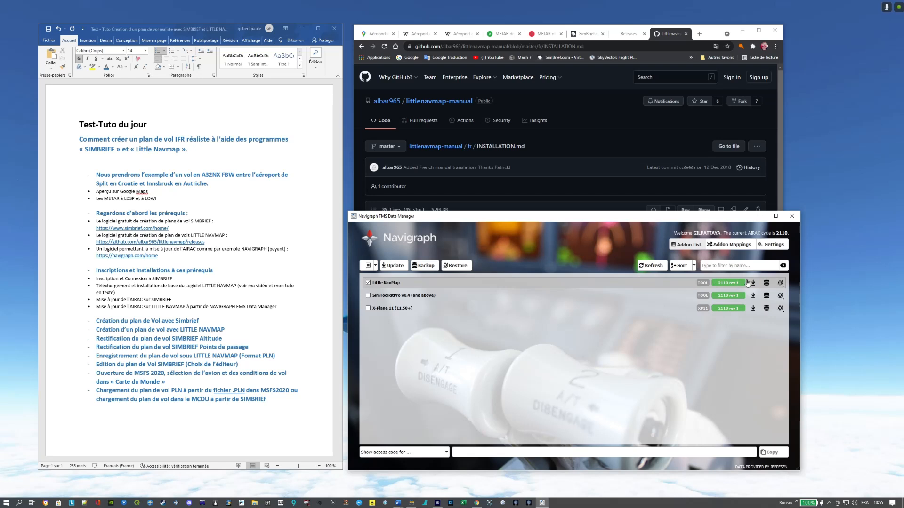
{"action": "left_click", "coordinate": [398, 268]}
Add a Little NavMap addon mapping installed into the Default Folder, and save the mappings.
{"action": "left_click", "coordinate": [732, 245]}
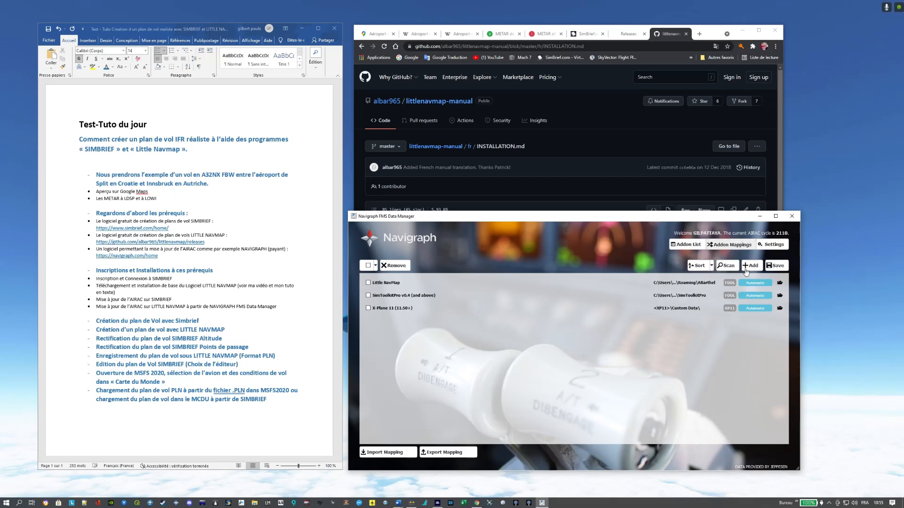
{"action": "left_click", "coordinate": [753, 266]}
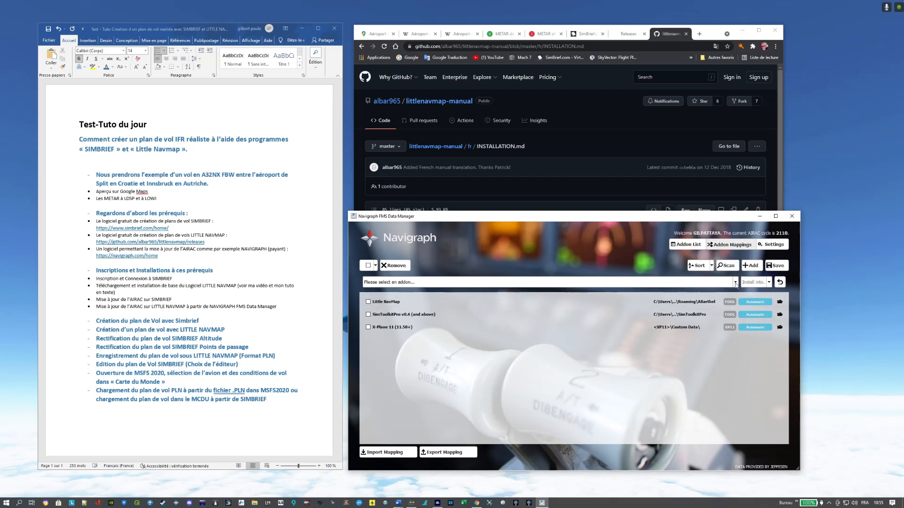
{"action": "left_click", "coordinate": [735, 282]}
{"action": "scroll", "coordinate": [437, 329], "scroll_direction": "down", "scroll_amount": 15}
{"action": "scroll", "coordinate": [433, 332], "scroll_direction": "down", "scroll_amount": 10}
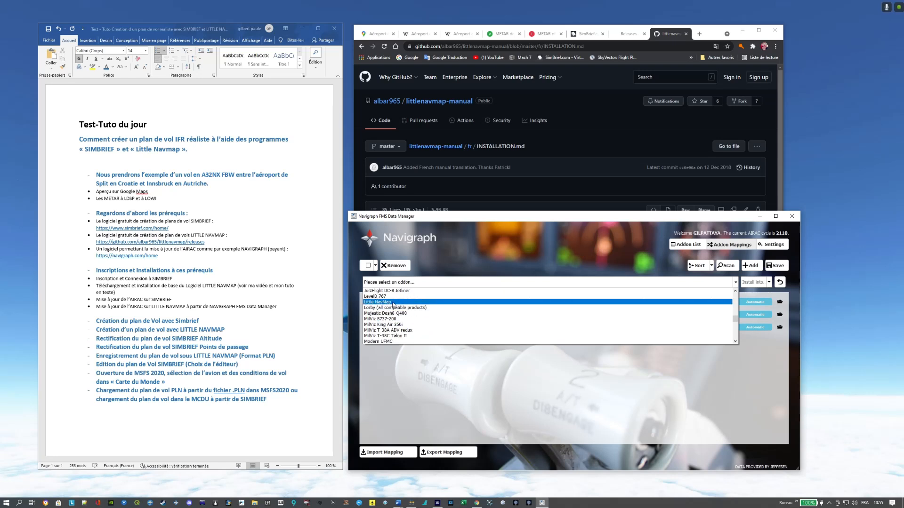
{"action": "left_click", "coordinate": [393, 304]}
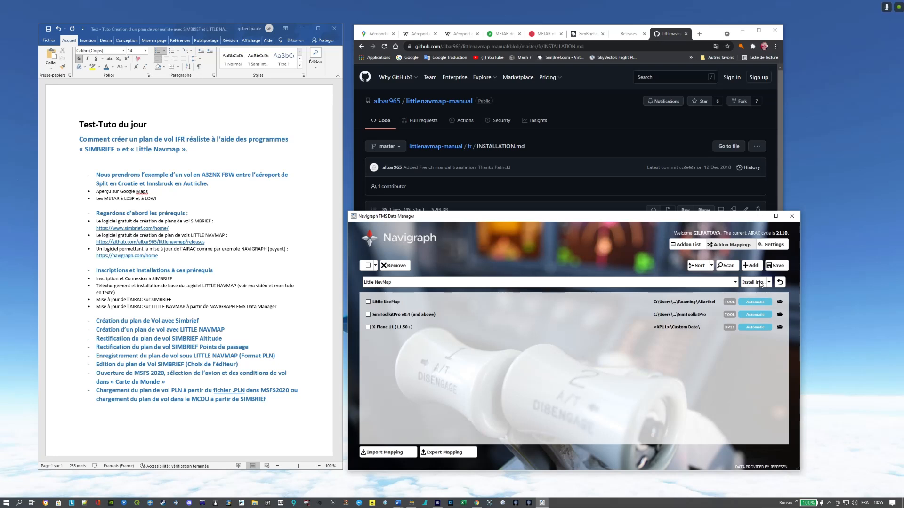
{"action": "left_click", "coordinate": [769, 283]}
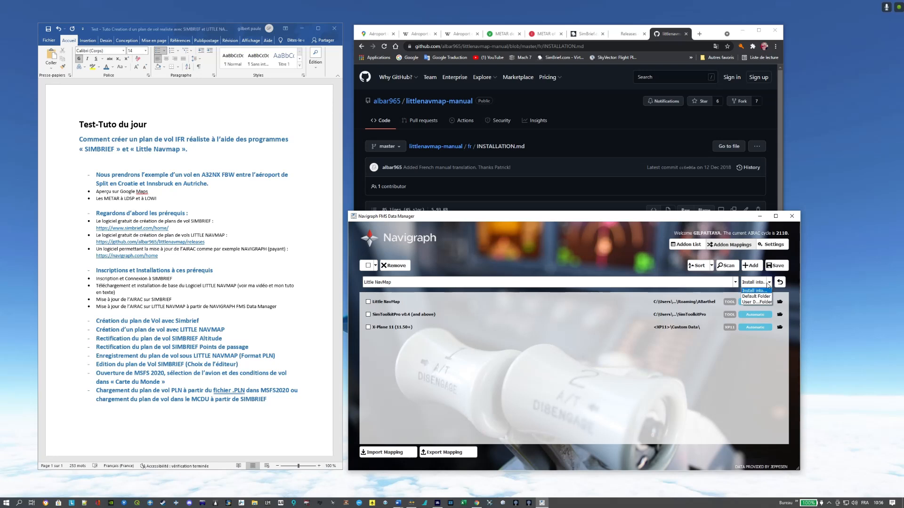
{"action": "left_click", "coordinate": [759, 297]}
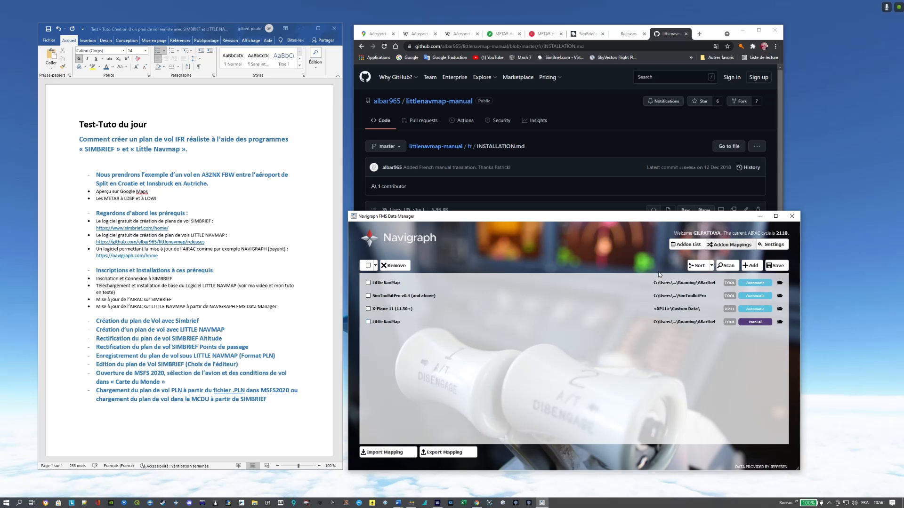
{"action": "left_click", "coordinate": [779, 267]}
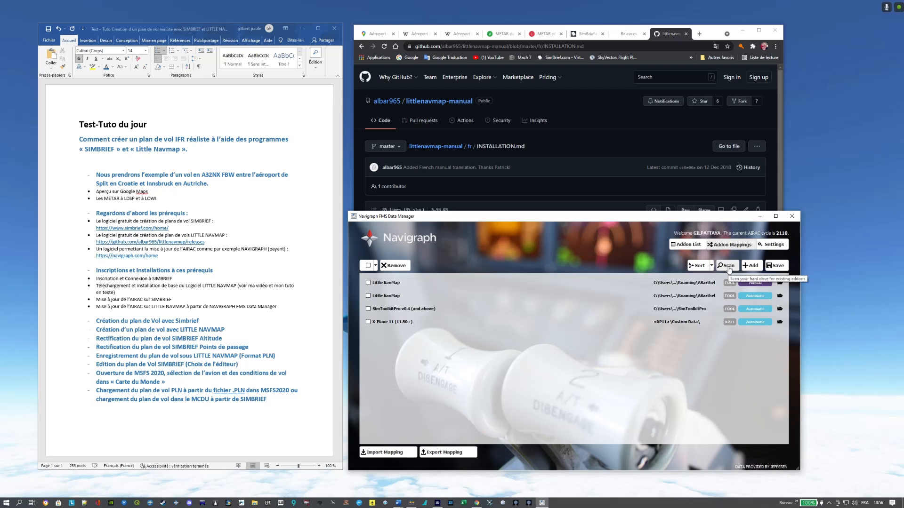
Select the first Little NavMap entry in the addon list and update its navigation data.
{"action": "left_click", "coordinate": [696, 246]}
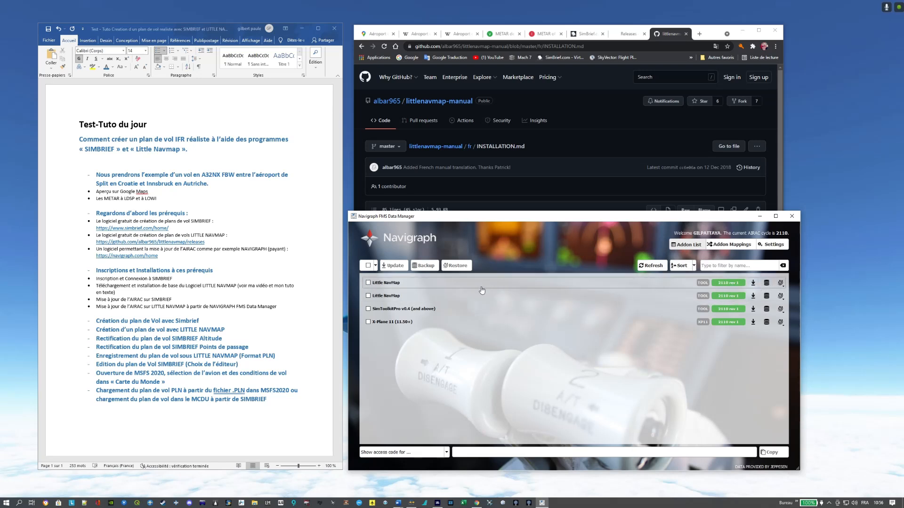
{"action": "left_click", "coordinate": [368, 283]}
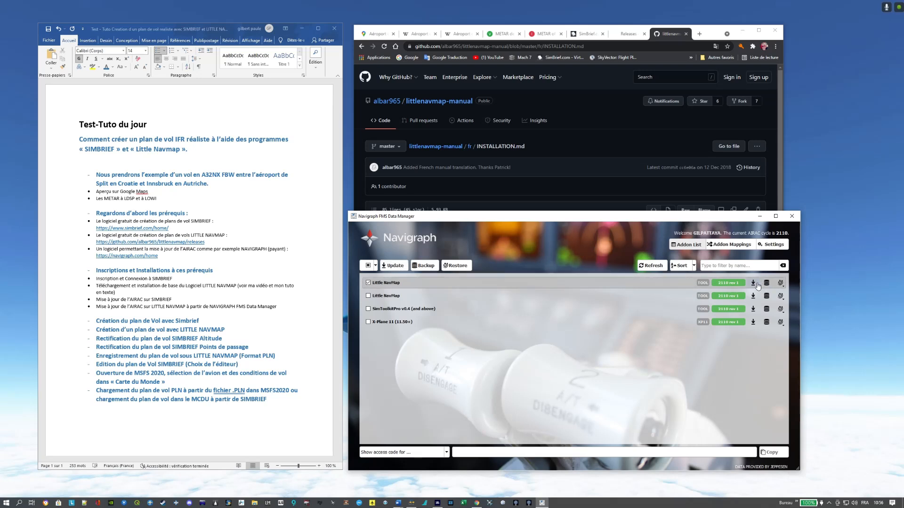
{"action": "left_click", "coordinate": [402, 267]}
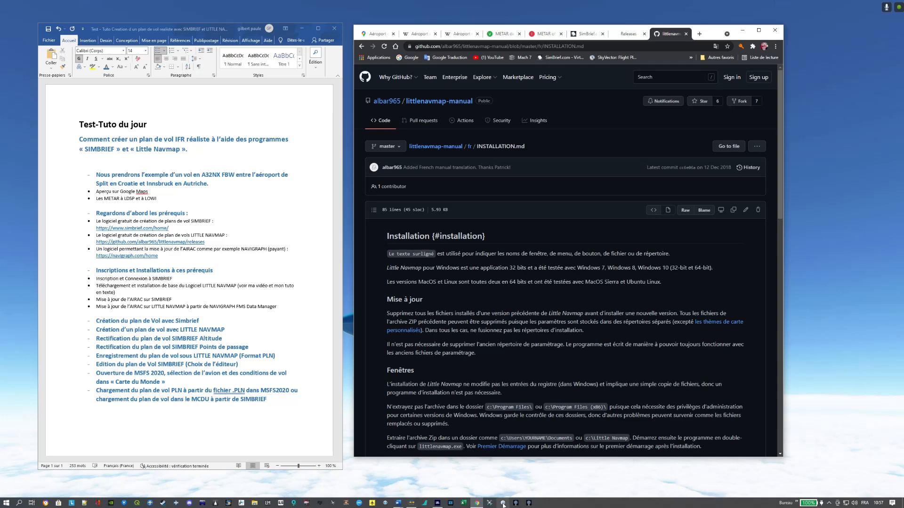
Reopen Navigraph FMS Data Manager from the recent Windows searches, allow its changes, and check the addon mappings and addon list.
{"action": "left_click", "coordinate": [6, 502]}
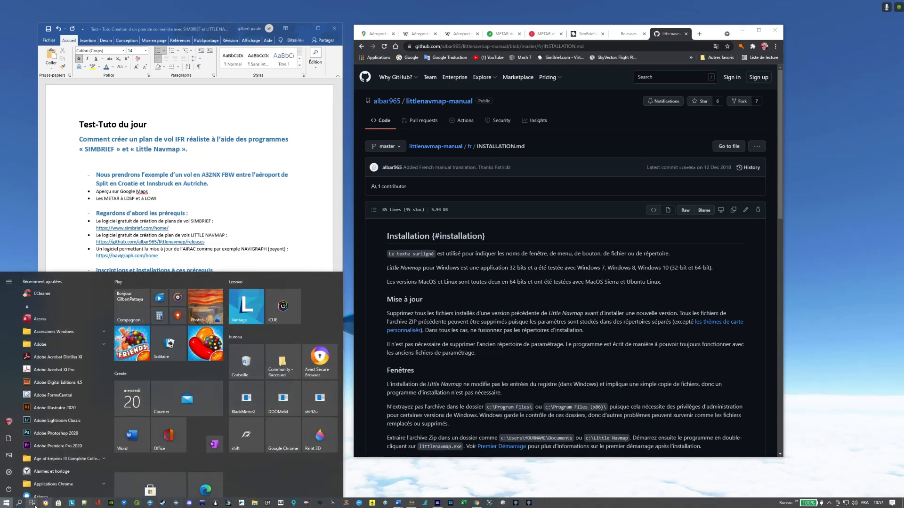
{"action": "left_click", "coordinate": [19, 503]}
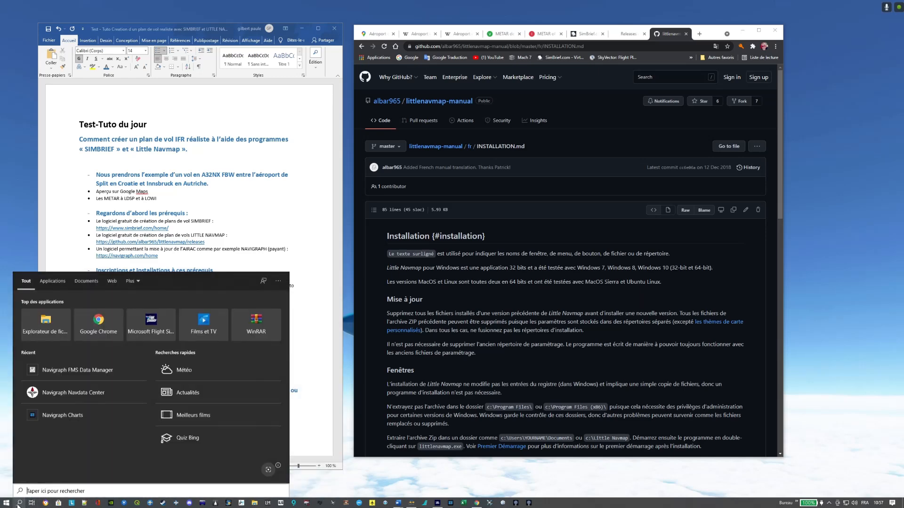
{"action": "left_click", "coordinate": [103, 374]}
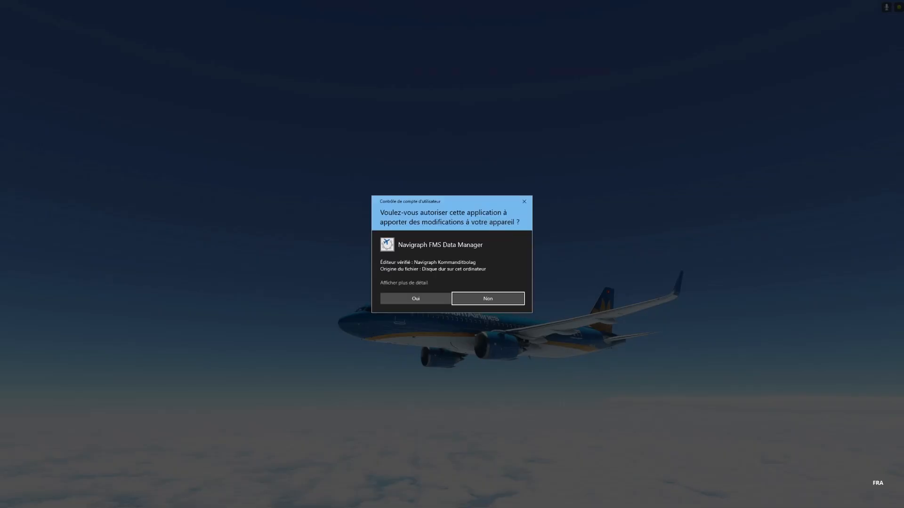
{"action": "left_click", "coordinate": [436, 303]}
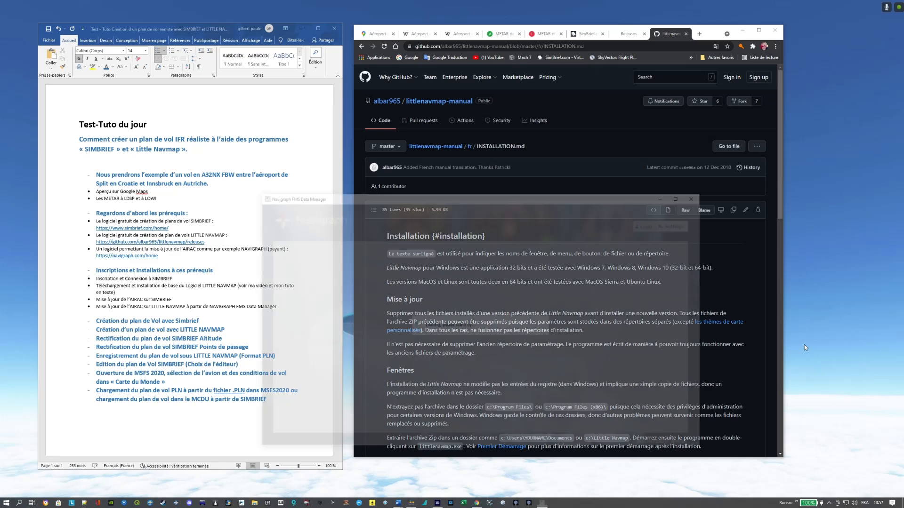
{"action": "left_click_drag", "start_coordinate": [567, 196], "coordinate": [583, 140]}
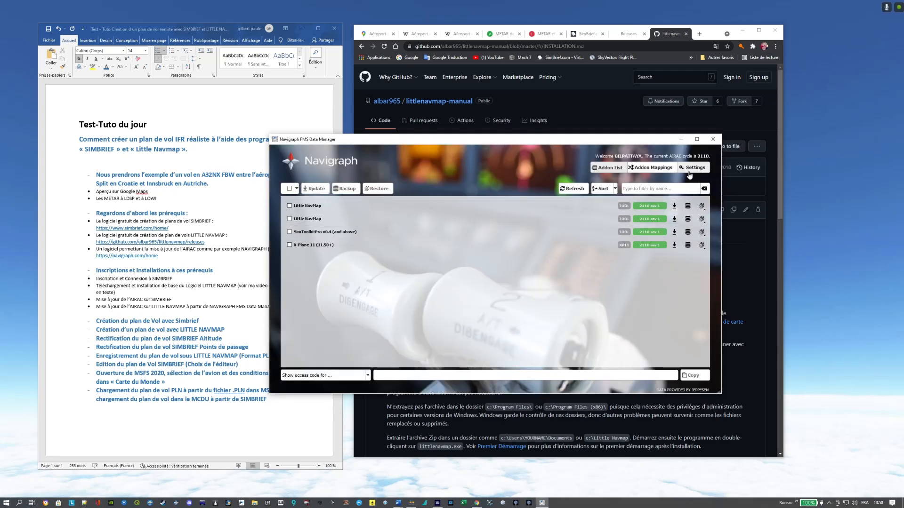
{"action": "left_click", "coordinate": [652, 168]}
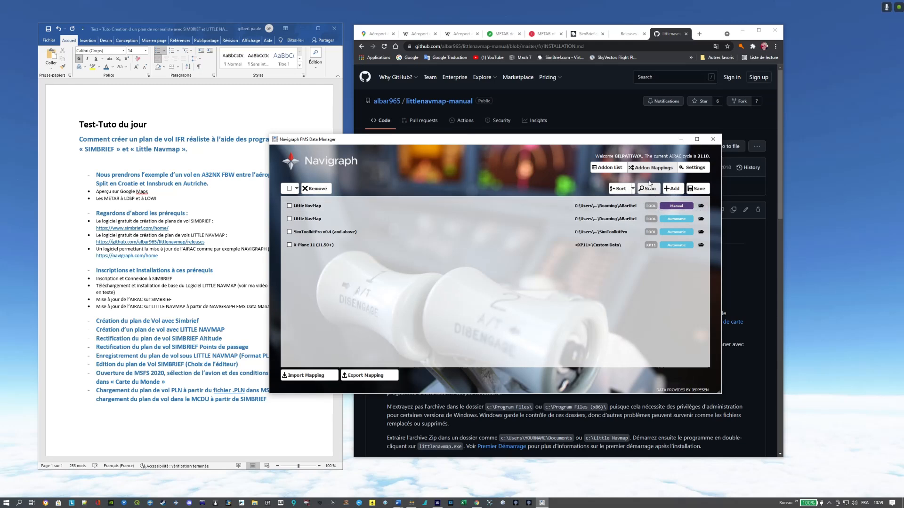
{"action": "left_click", "coordinate": [613, 170]}
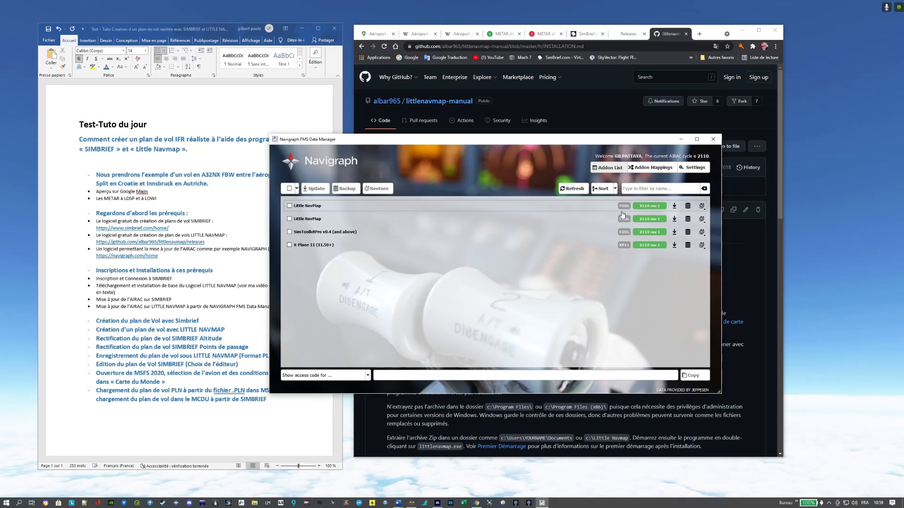
Update the navigation data of the first Little NavMap entry in the addon list.
{"action": "left_click", "coordinate": [677, 207]}
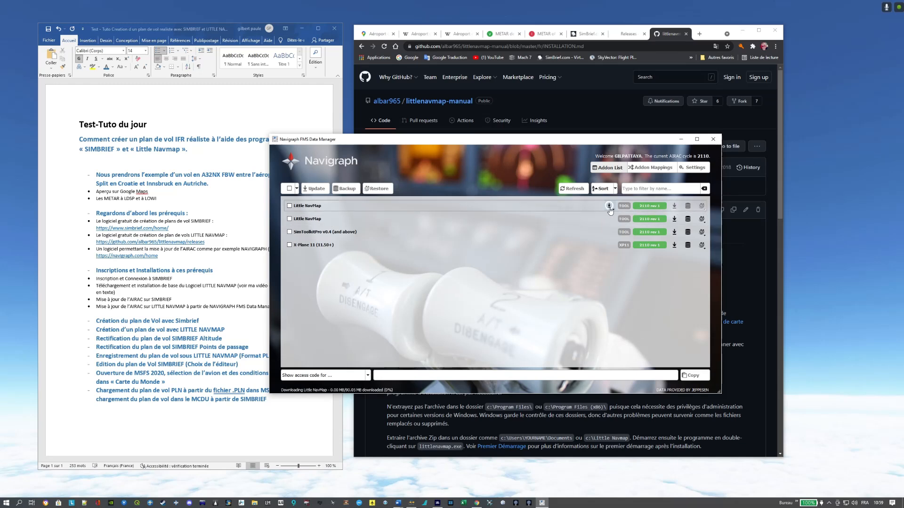
{"action": "mouse_move", "coordinate": [613, 210]}
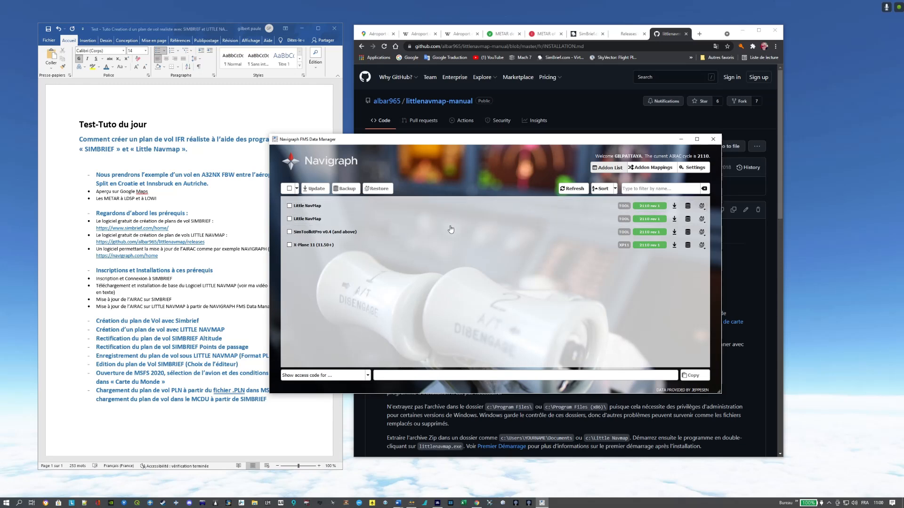
Remove the manually added Little NavMap entry from the addon mappings and close Navigraph FMS Data Manager.
{"action": "left_click", "coordinate": [290, 206]}
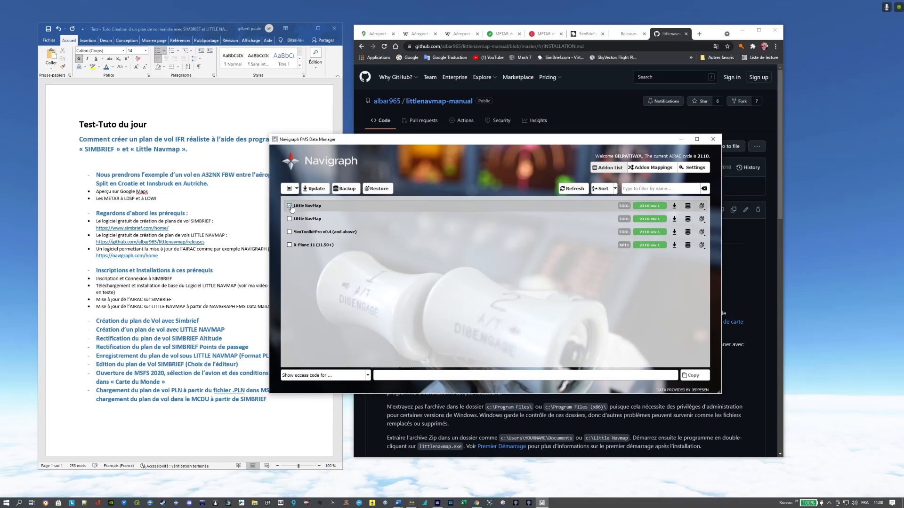
{"action": "left_click", "coordinate": [648, 169]}
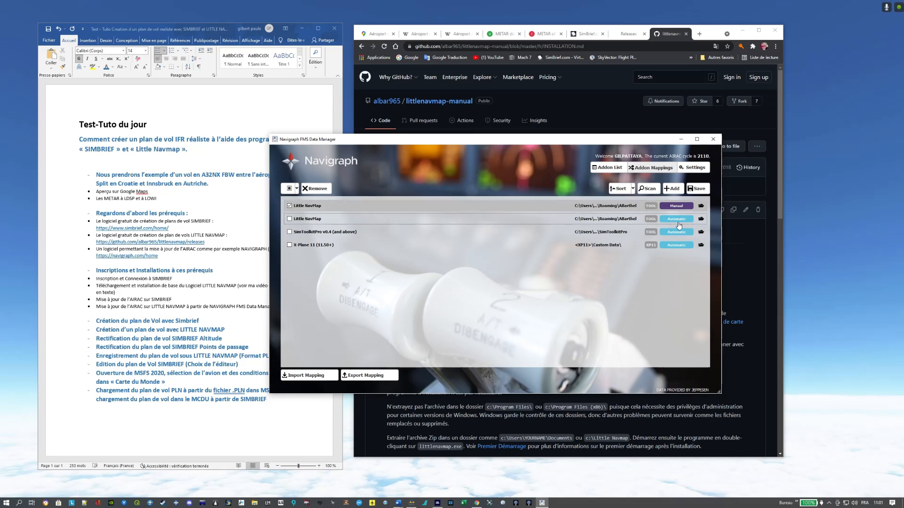
{"action": "left_click", "coordinate": [325, 193]}
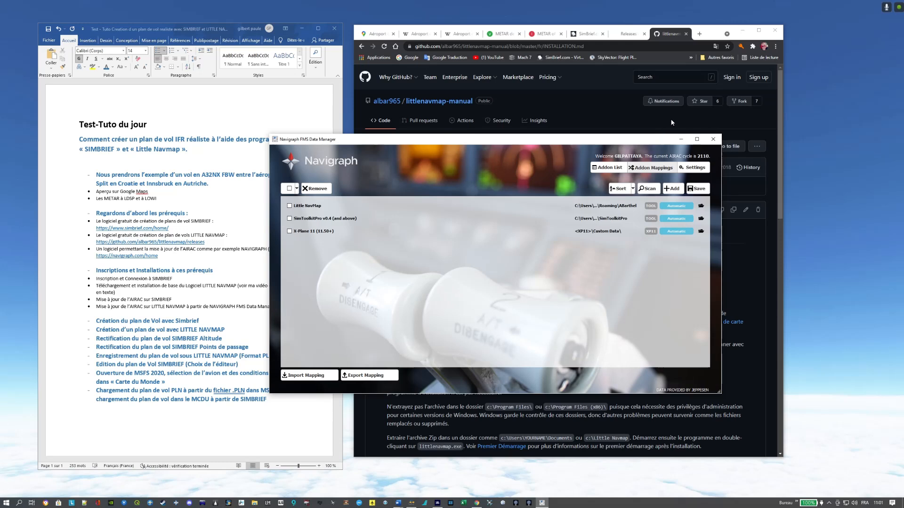
{"action": "left_click", "coordinate": [714, 141]}
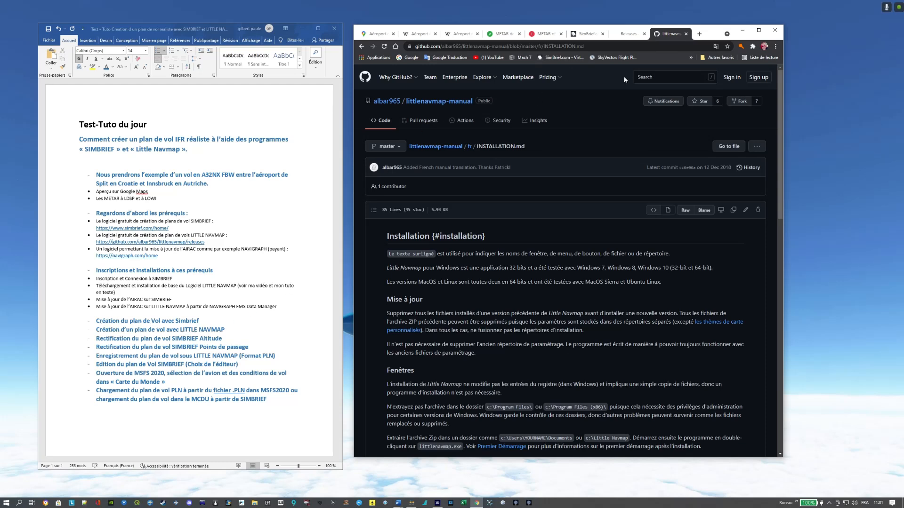
Return to the SimBrief home page, log out, and log back in through Navigraph using the saved credentials.
{"action": "left_click", "coordinate": [588, 34]}
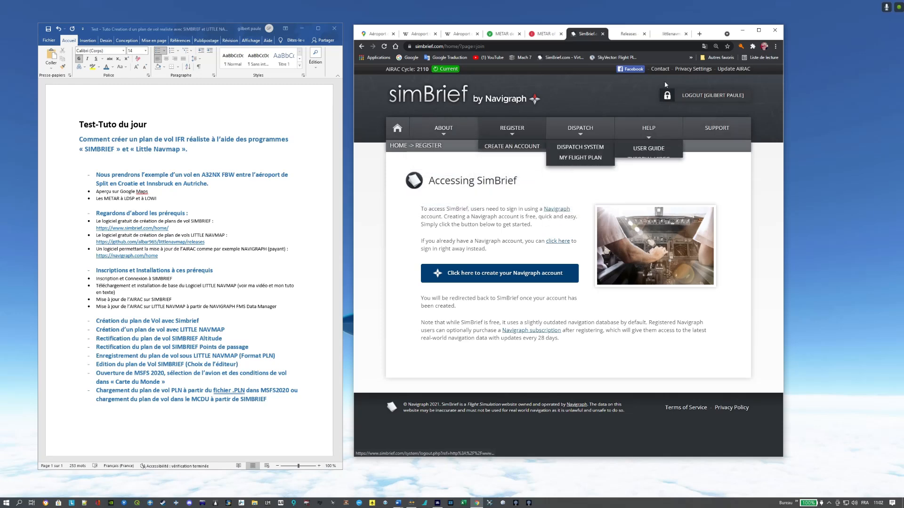
{"action": "left_click", "coordinate": [420, 100]}
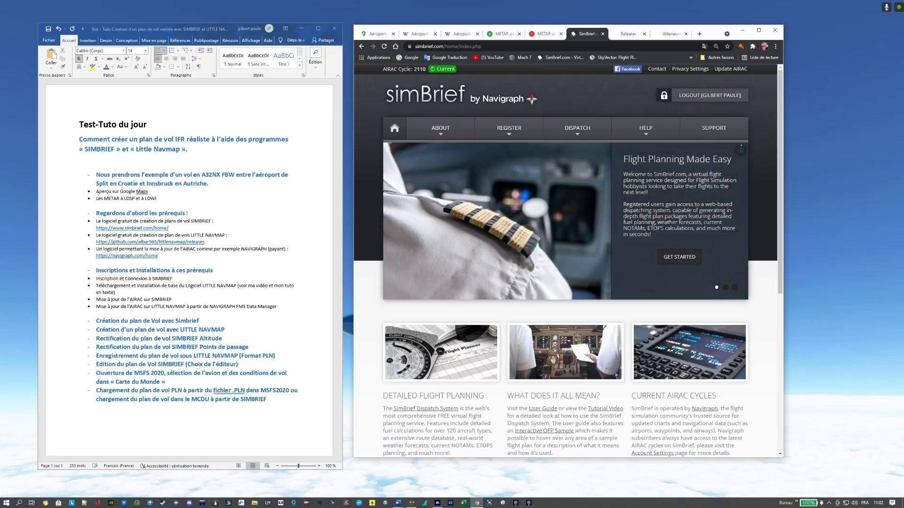
{"action": "left_click", "coordinate": [703, 98]}
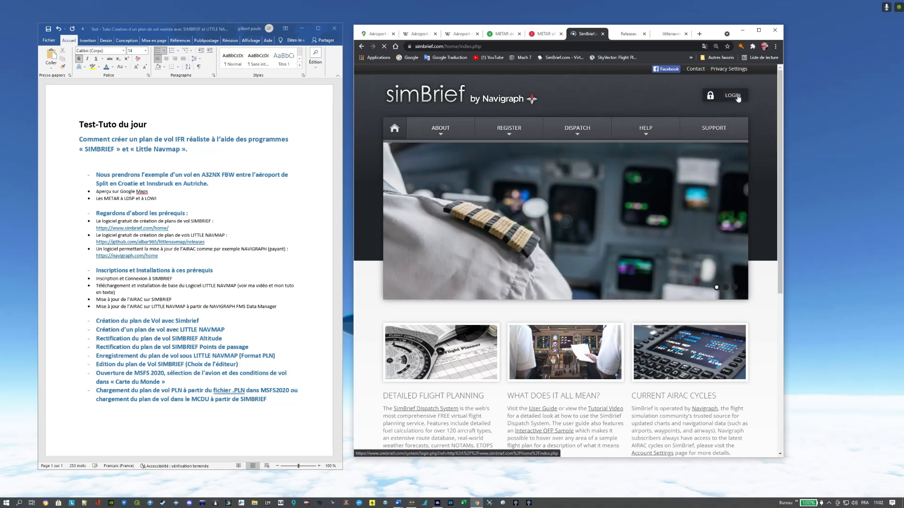
{"action": "left_click", "coordinate": [737, 97]}
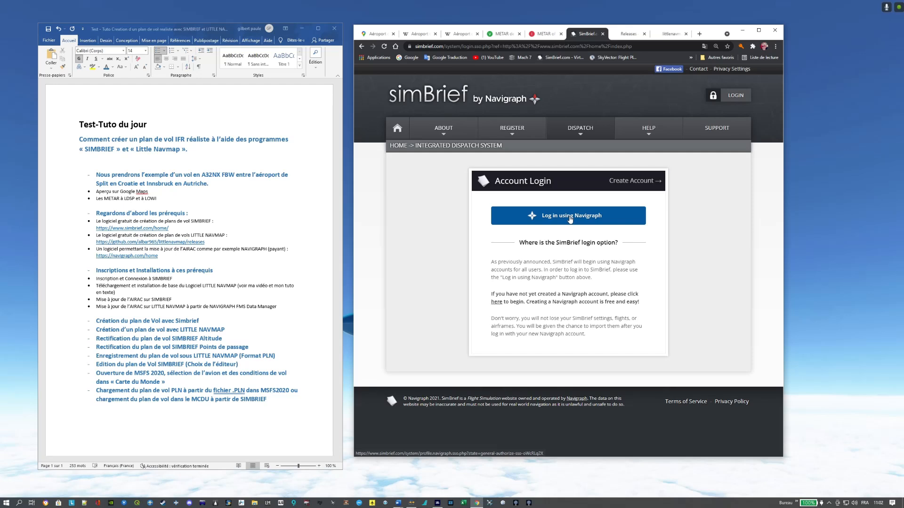
{"action": "left_click", "coordinate": [568, 219]}
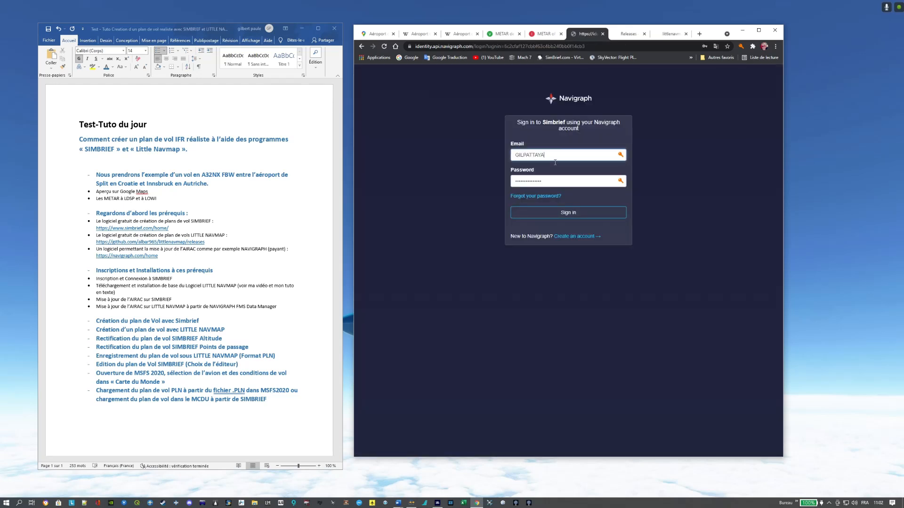
{"action": "left_click", "coordinate": [576, 216]}
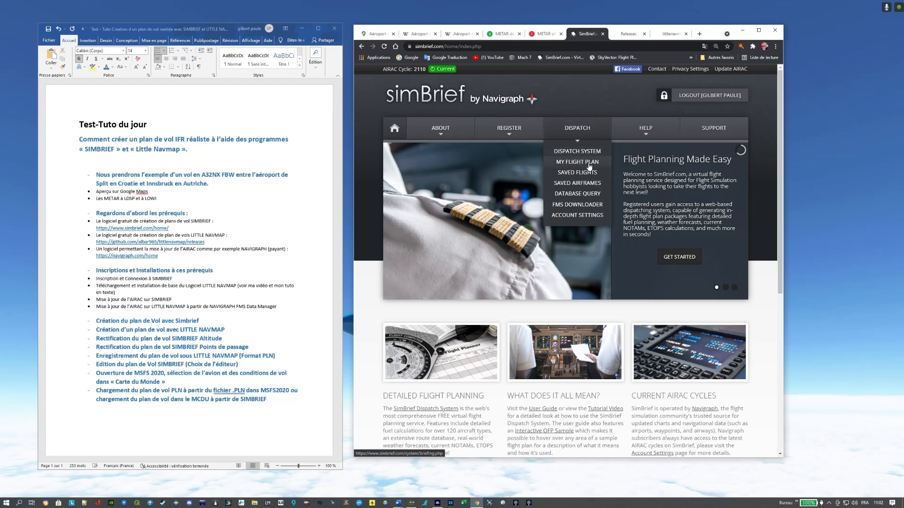
Open the current SimBrief flight plan, start a new flight, and enlarge the browser window to show more dispatch options.
{"action": "mouse_move", "coordinate": [602, 134]}
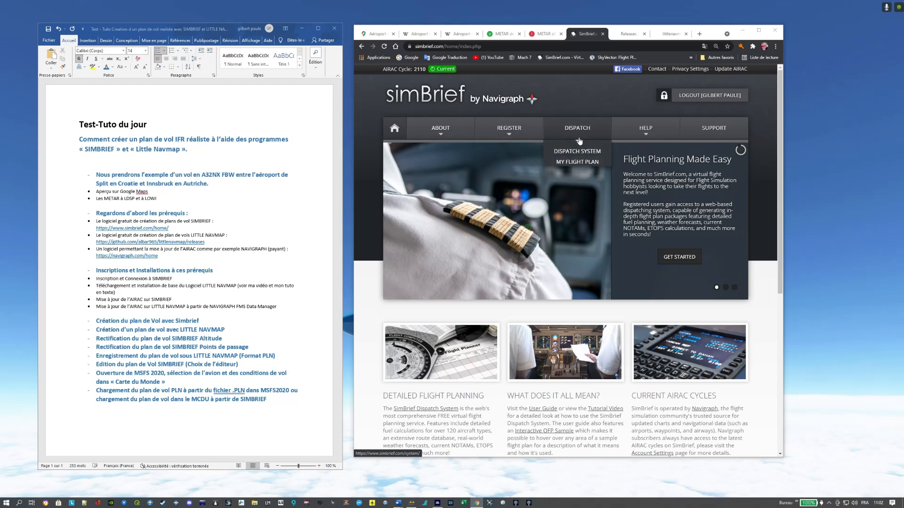
{"action": "left_click", "coordinate": [579, 166]}
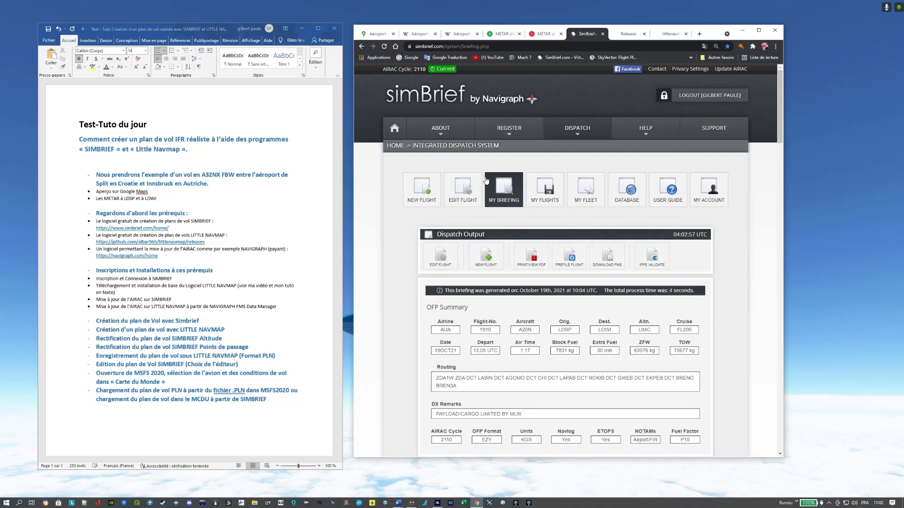
{"action": "left_click", "coordinate": [432, 190]}
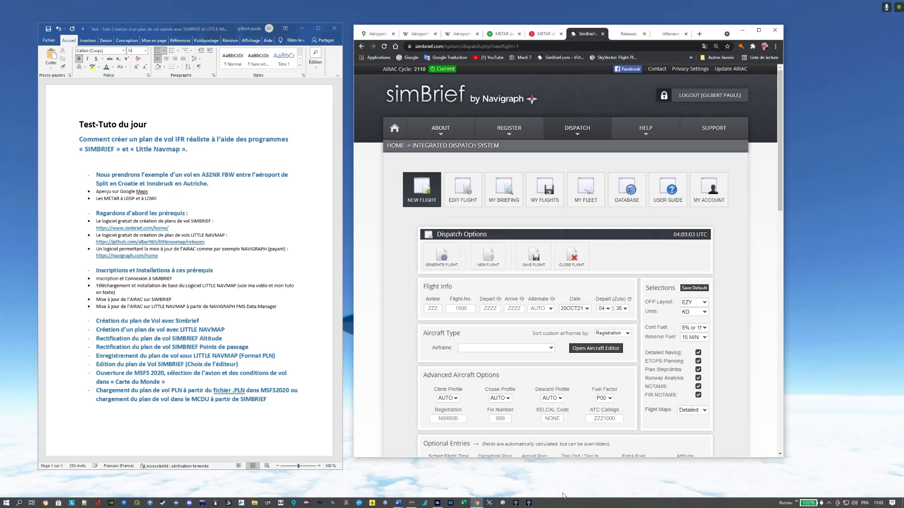
{"action": "left_click_drag", "start_coordinate": [577, 458], "coordinate": [574, 491]}
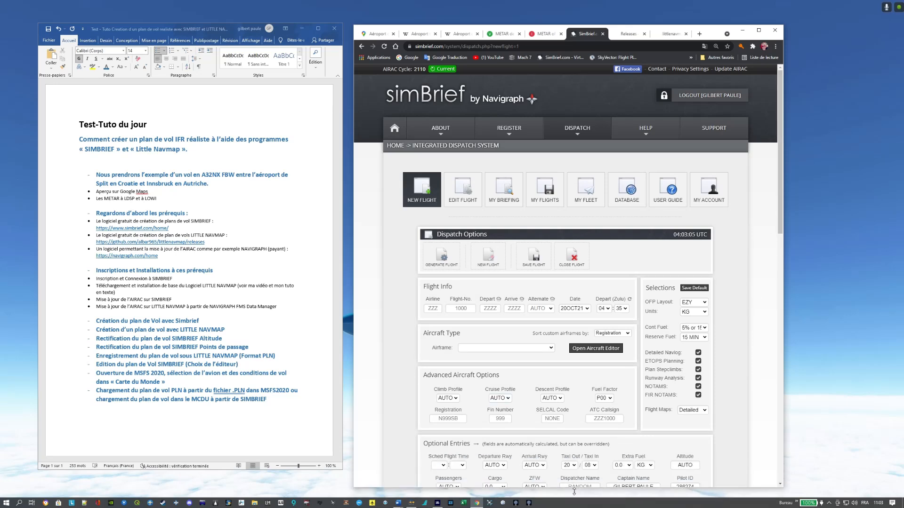
{"action": "scroll", "coordinate": [750, 261], "scroll_direction": "down", "scroll_amount": 4}
{"action": "scroll", "coordinate": [755, 284], "scroll_direction": "up", "scroll_amount": 2}
Set the new flight's airline to AUA and its flight number to 2010.
{"action": "left_click", "coordinate": [435, 203]}
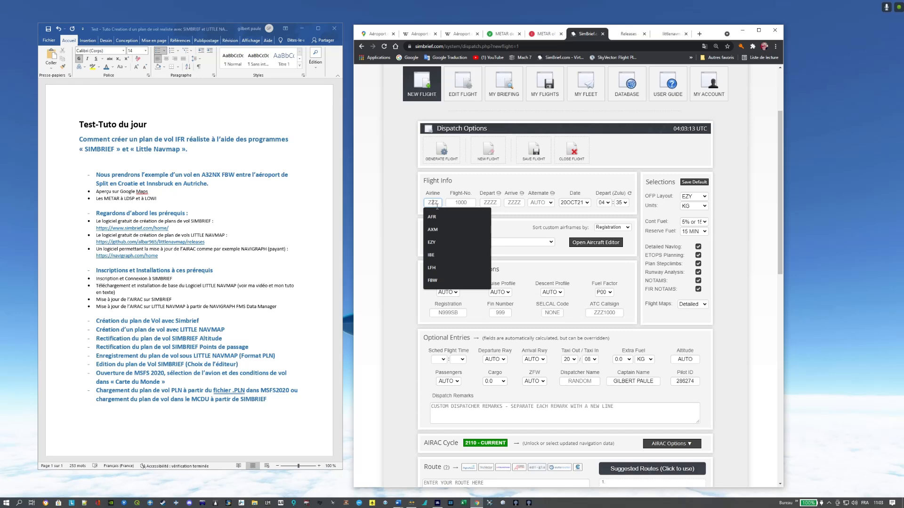
{"action": "type", "text": "AU"}
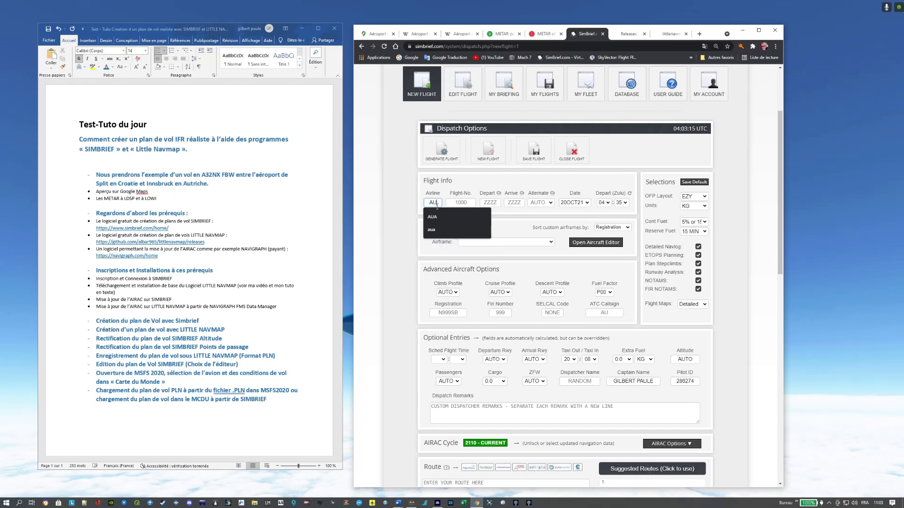
{"action": "type", "text": "A"}
{"action": "left_click", "coordinate": [443, 214]}
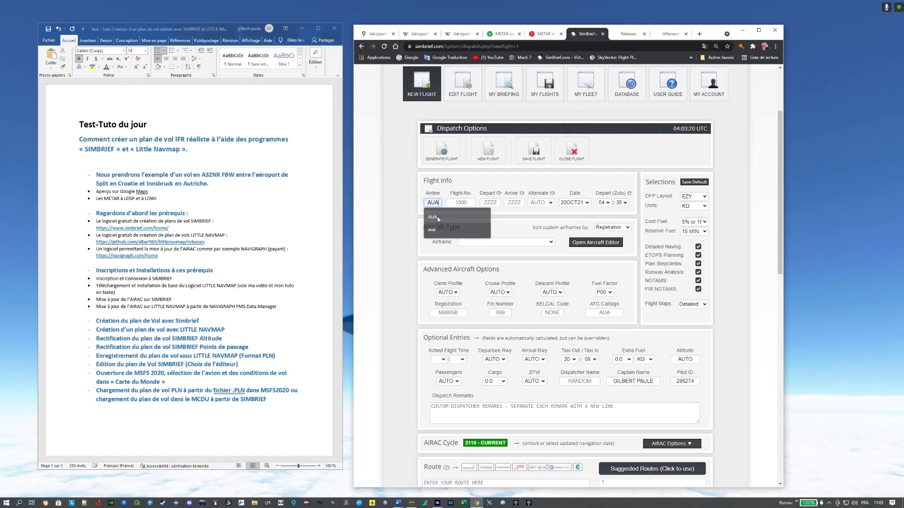
{"action": "left_click", "coordinate": [470, 206]}
{"action": "type", "text": "2010"}
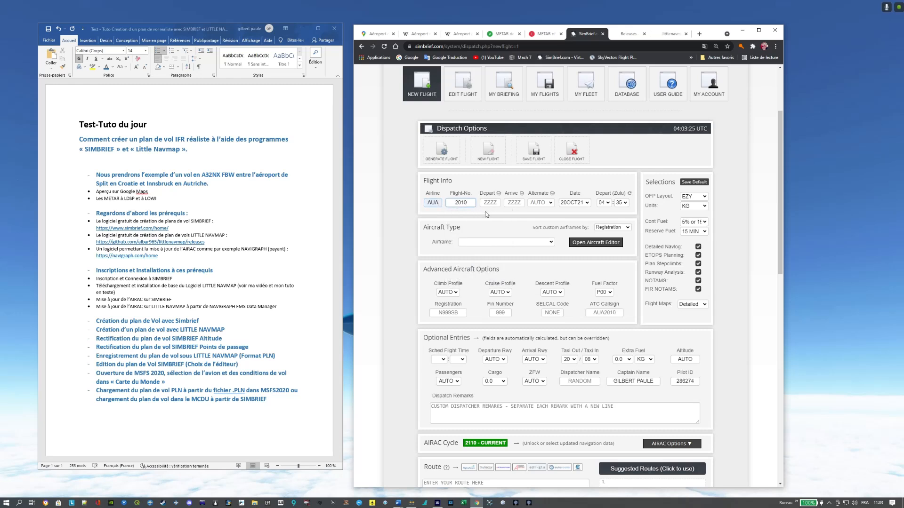
{"action": "left_click", "coordinate": [439, 206]}
{"action": "left_click", "coordinate": [451, 206]}
{"action": "left_click", "coordinate": [441, 205]}
Set the departure airport to LDSP and the arrival airport to LOWI.
{"action": "left_click", "coordinate": [496, 205]}
{"action": "left_click", "coordinate": [497, 206]}
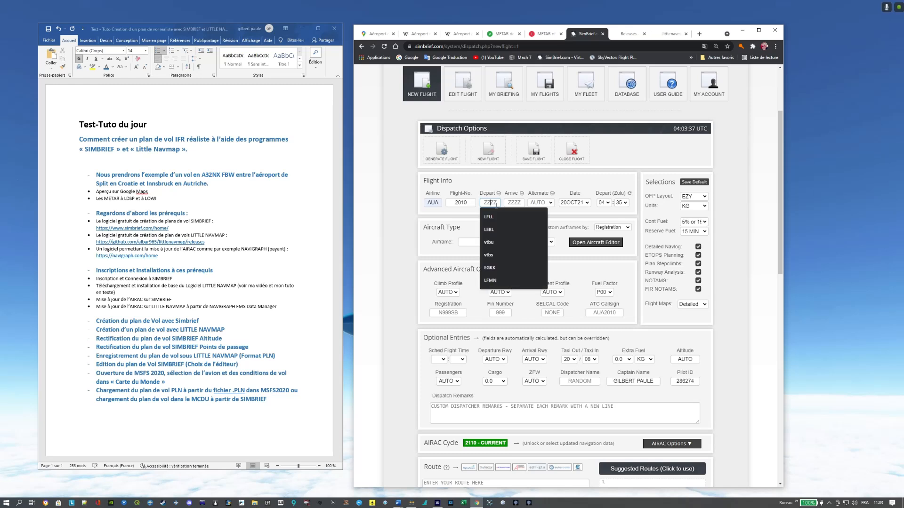
{"action": "type", "text": "LDSP"}
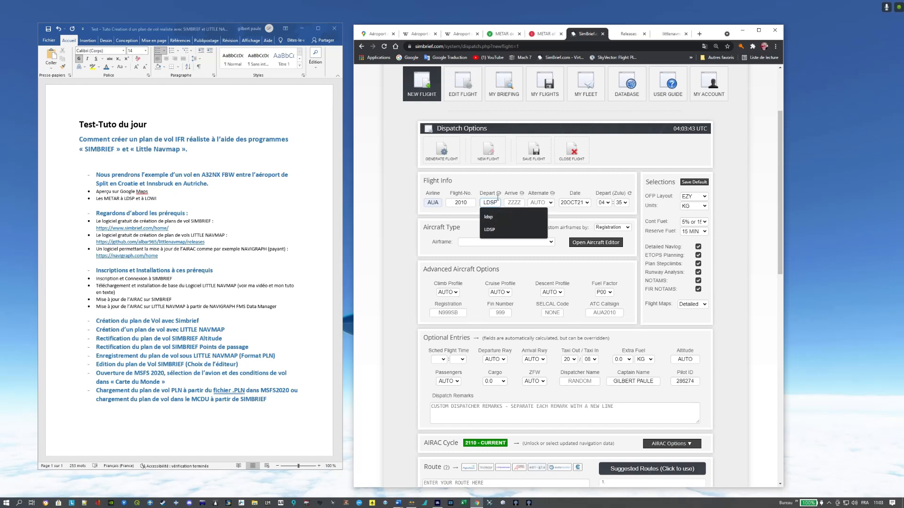
{"action": "left_click", "coordinate": [501, 228]}
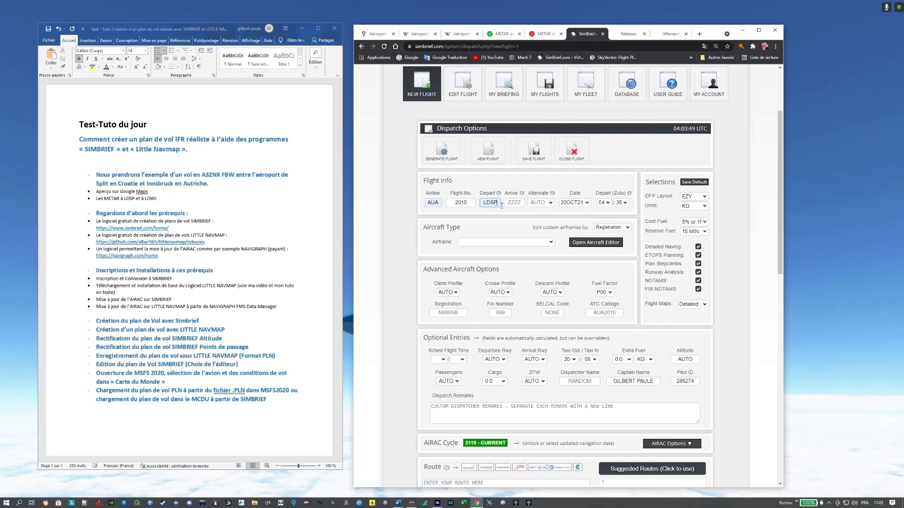
{"action": "left_click", "coordinate": [523, 206]}
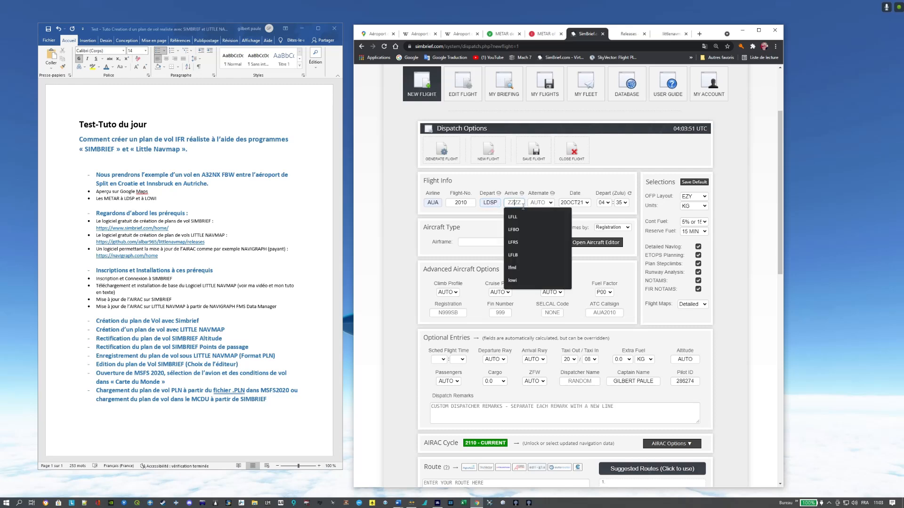
{"action": "type", "text": "LO"}
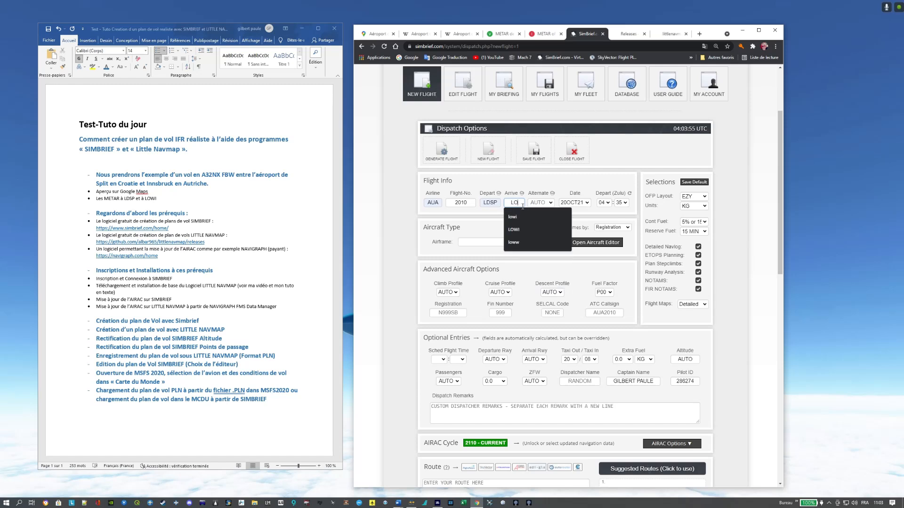
{"action": "type", "text": "WI"}
{"action": "left_click", "coordinate": [514, 231]}
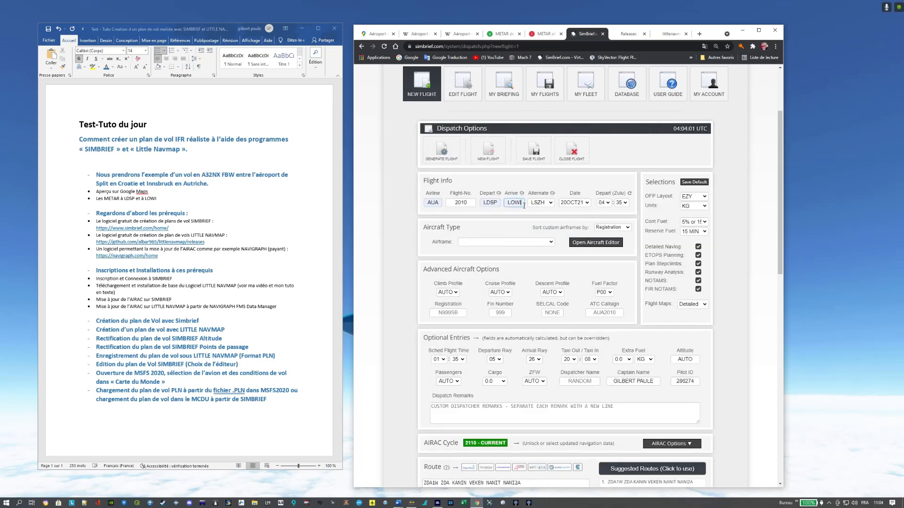
Replace the suggested alternate airport with LIMC.
{"action": "left_click", "coordinate": [551, 205]}
{"action": "left_click", "coordinate": [549, 206]}
{"action": "left_click", "coordinate": [549, 207]}
{"action": "key", "text": "BackSpace"}
{"action": "key", "text": "BackSpace"}
{"action": "key", "text": "BackSpace"}
{"action": "key", "text": "BackSpace"}
{"action": "type", "text": "L"}
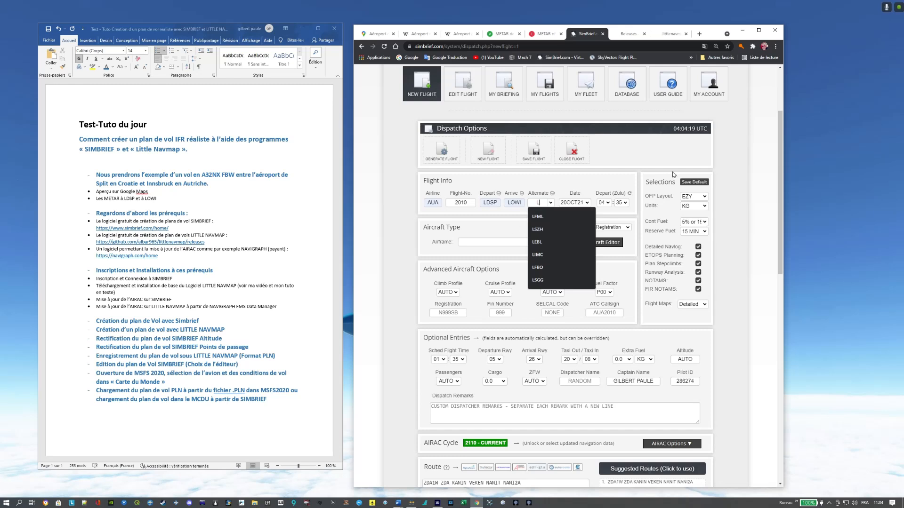
{"action": "type", "text": "I"}
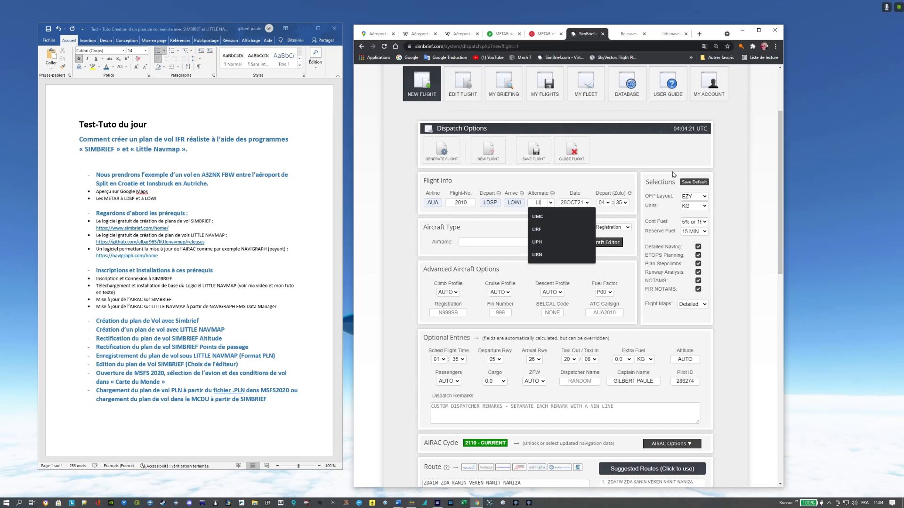
{"action": "type", "text": "MC"}
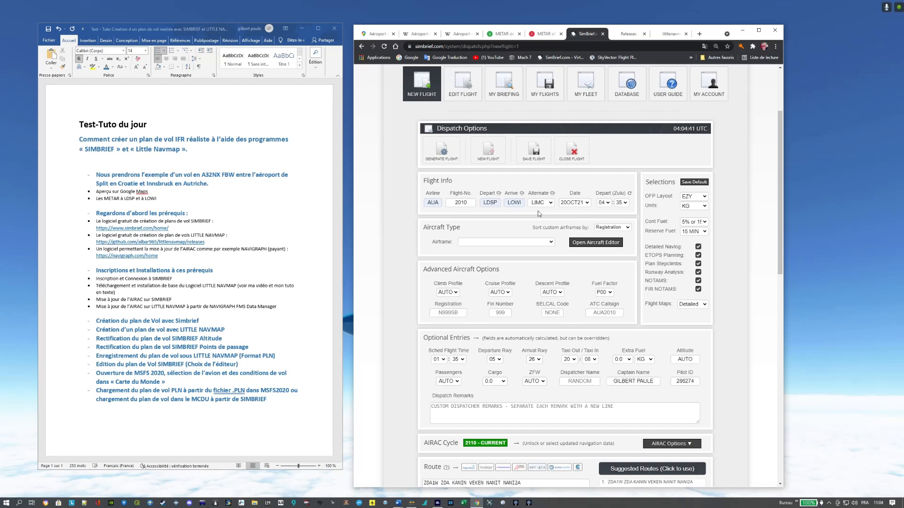
Switch to Excel, view the workbook "EQUILIBRAGE MASSES A32NX - Simplifie - 27sept2021", and minimize it to return to the SimBrief dispatch form.
{"action": "left_click", "coordinate": [551, 243]}
{"action": "left_click", "coordinate": [551, 243]}
{"action": "left_click", "coordinate": [551, 243]}
{"action": "left_click", "coordinate": [464, 504]}
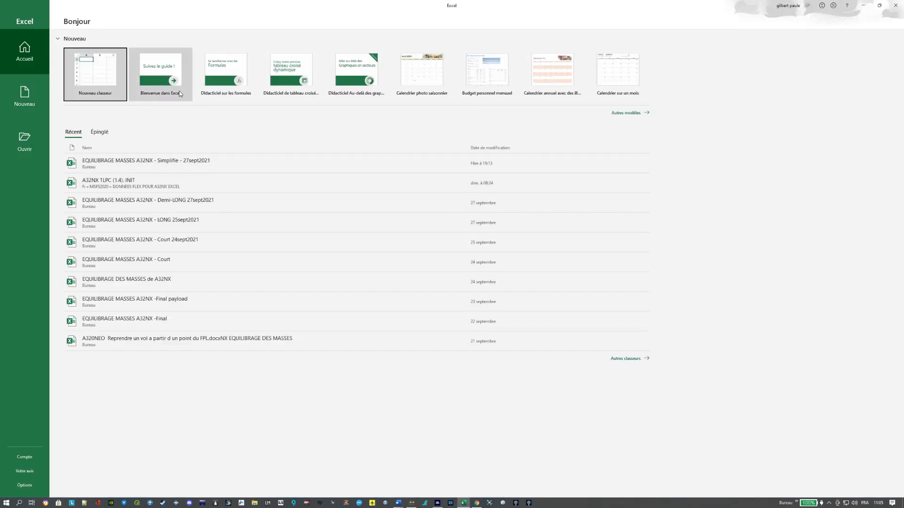
{"action": "left_click", "coordinate": [141, 161]}
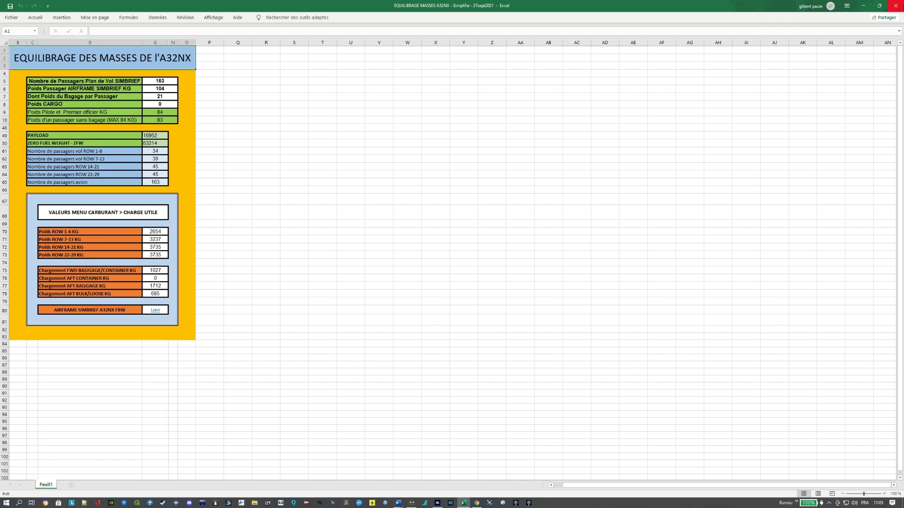
{"action": "left_click", "coordinate": [863, 7]}
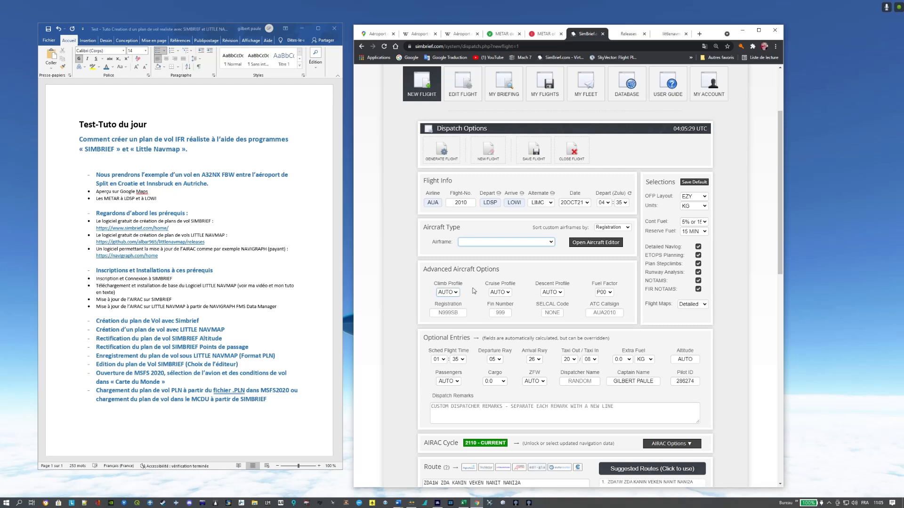
Open the aircraft editor and open the saved A20N airframe GPTY-FBW for editing.
{"action": "left_click", "coordinate": [597, 244]}
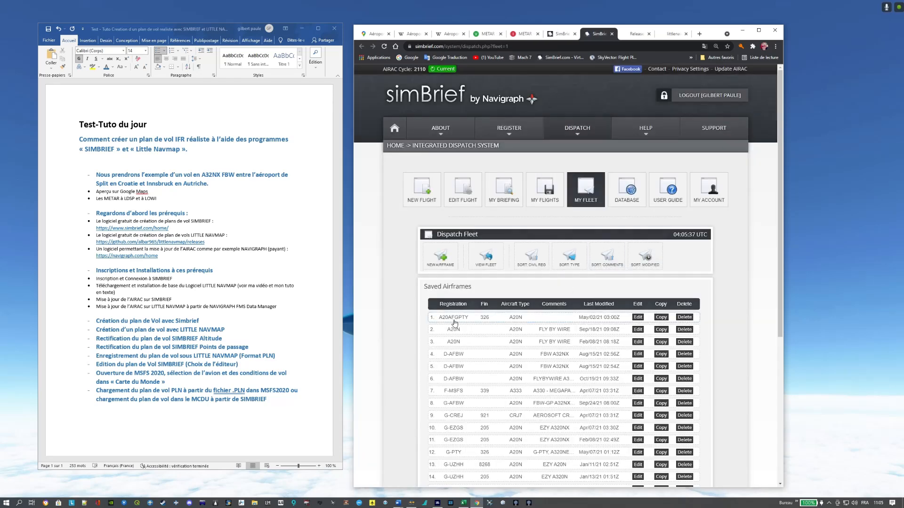
{"action": "scroll", "coordinate": [410, 344], "scroll_direction": "down", "scroll_amount": 1}
{"action": "scroll", "coordinate": [409, 343], "scroll_direction": "down", "scroll_amount": 1}
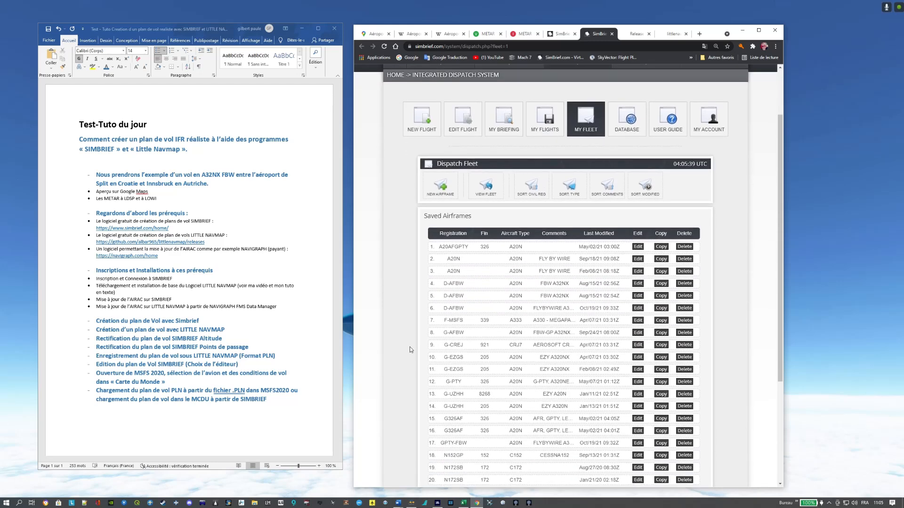
{"action": "scroll", "coordinate": [412, 354], "scroll_direction": "down", "scroll_amount": 2}
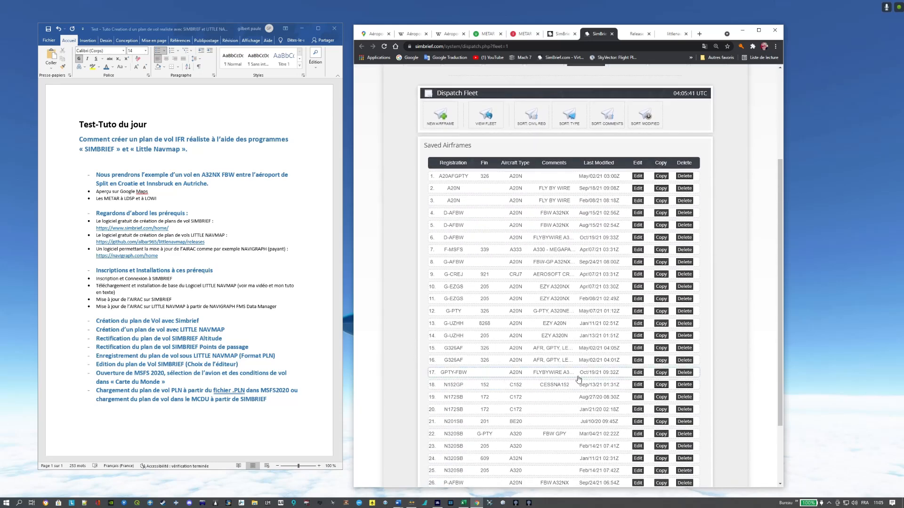
{"action": "left_click", "coordinate": [641, 374]}
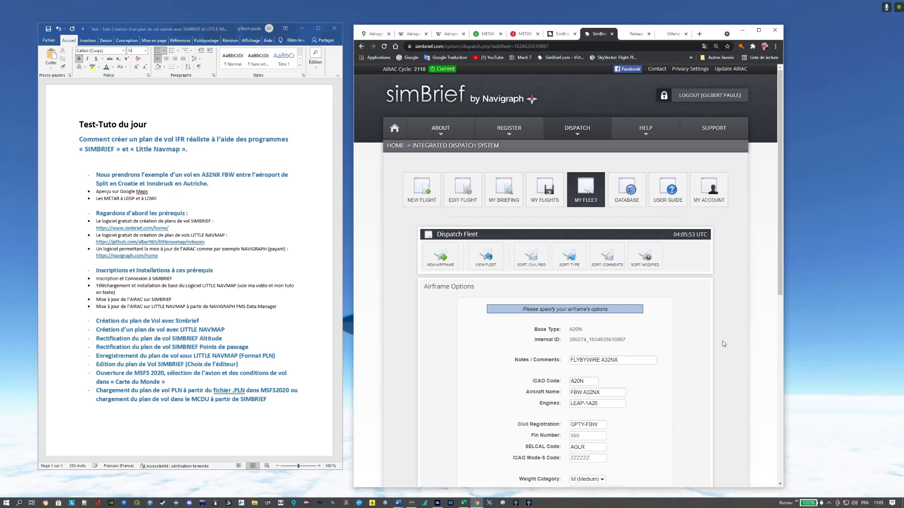
Examine the GPTY-FBW airframe's registration, equipment codes, maximum passengers, weights and fuel settings.
{"action": "scroll", "coordinate": [612, 386], "scroll_direction": "down", "scroll_amount": 1}
{"action": "left_click", "coordinate": [600, 391]}
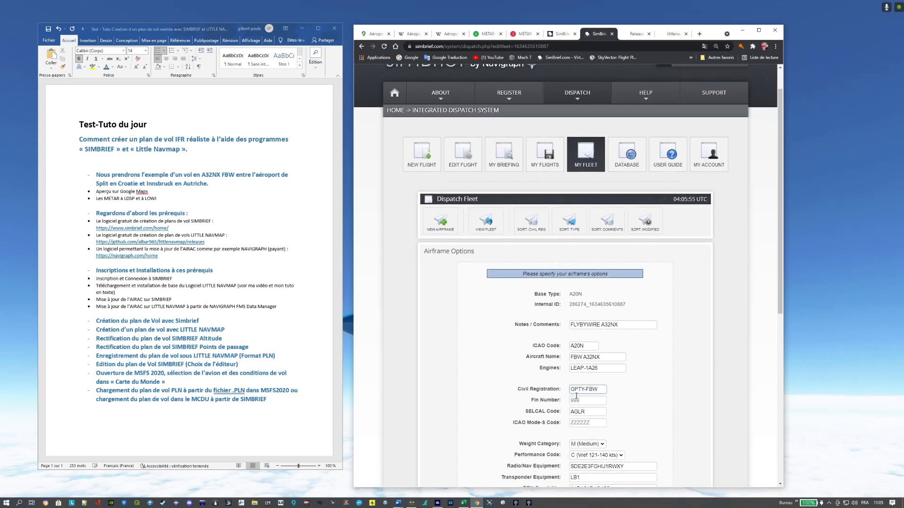
{"action": "scroll", "coordinate": [639, 385], "scroll_direction": "down", "scroll_amount": 2}
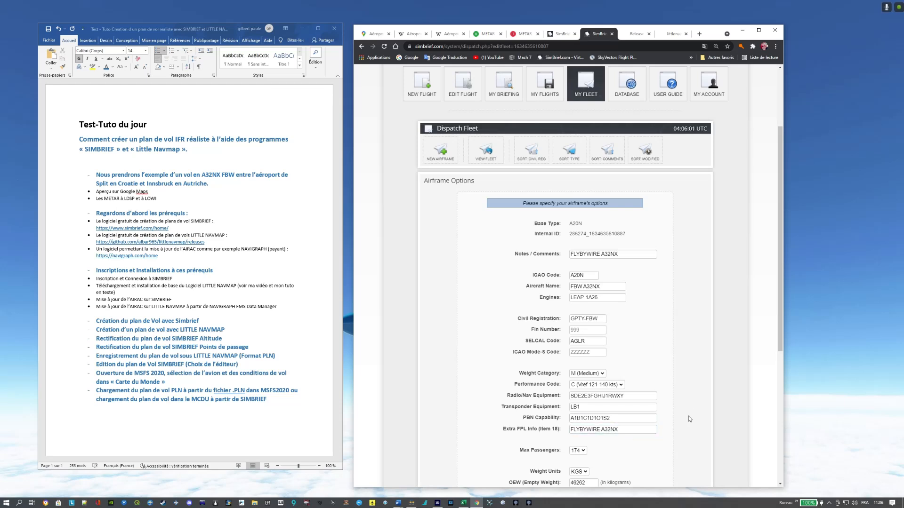
{"action": "scroll", "coordinate": [690, 419], "scroll_direction": "down", "scroll_amount": 2}
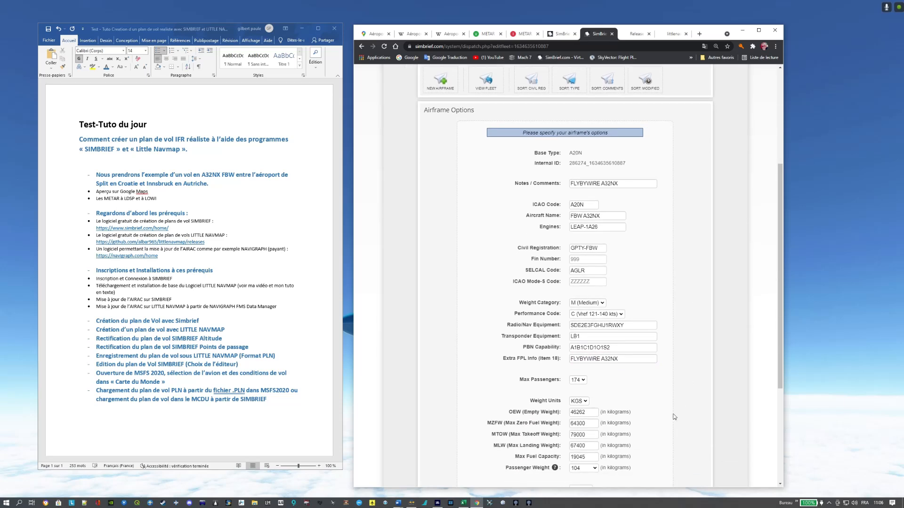
{"action": "left_click", "coordinate": [616, 362]}
{"action": "scroll", "coordinate": [623, 367], "scroll_direction": "down", "scroll_amount": 2}
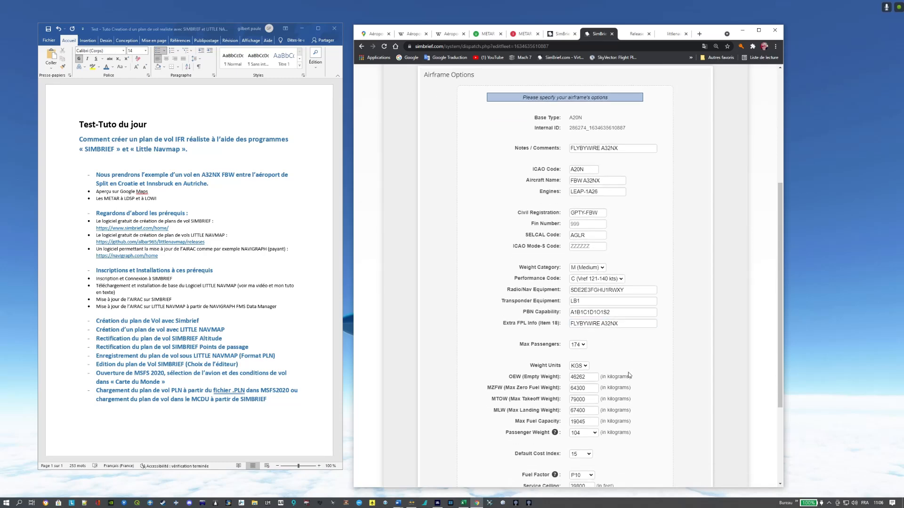
{"action": "left_click", "coordinate": [586, 311]}
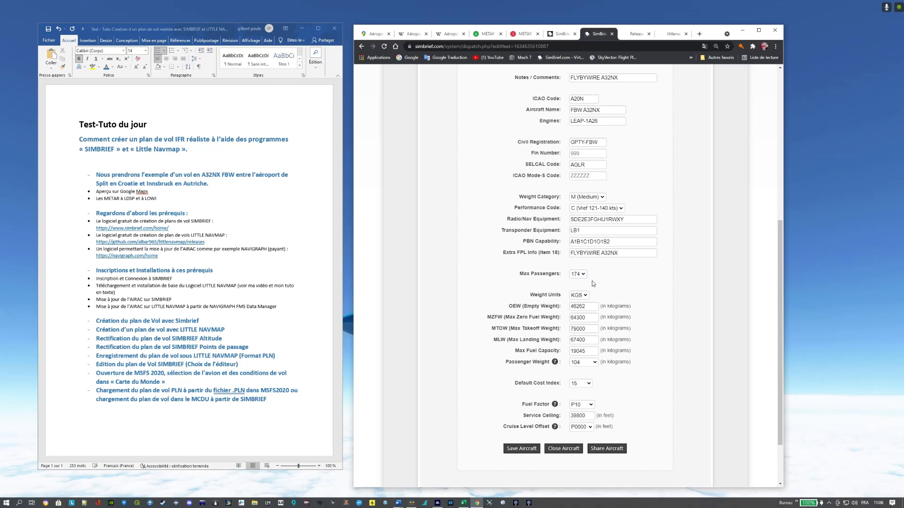
{"action": "scroll", "coordinate": [582, 284], "scroll_direction": "up", "scroll_amount": 1}
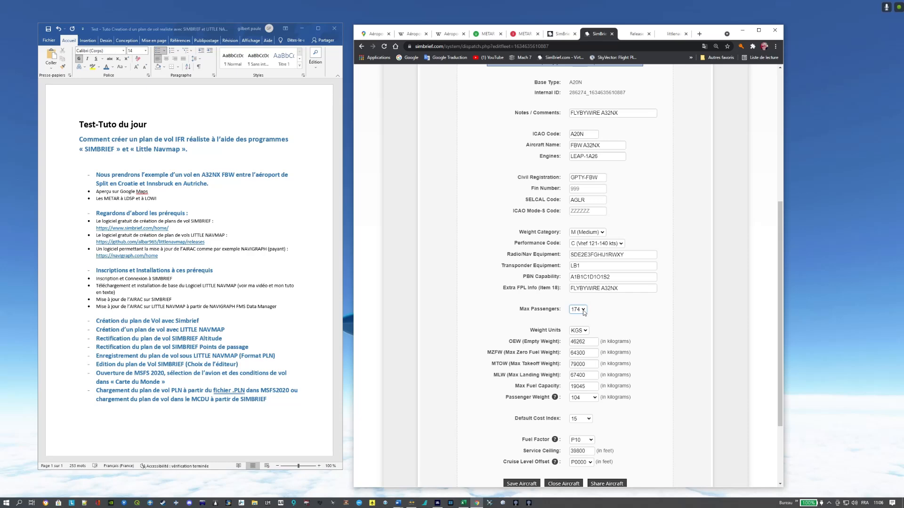
Switch to Excel, compare the A32NX mass-balance workbook with the airframe's weights, and minimize it to return to the SimBrief airframe options.
{"action": "left_click", "coordinate": [463, 502]}
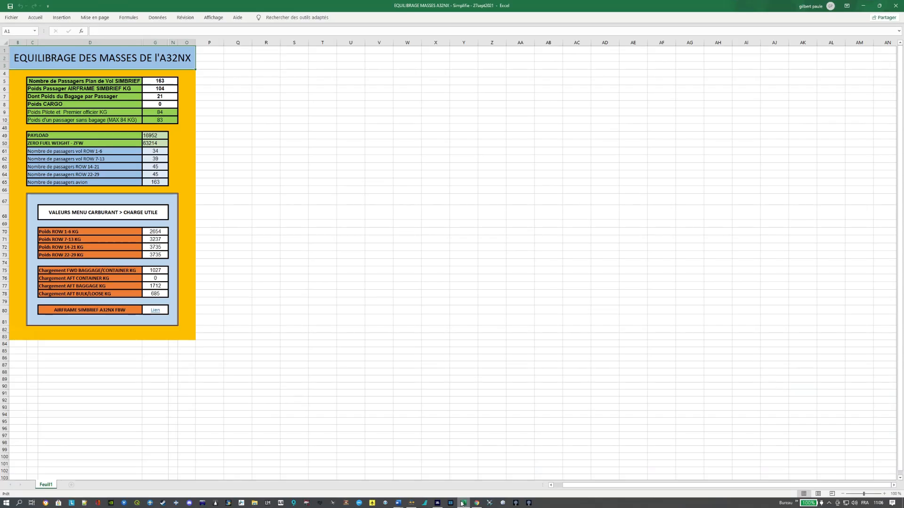
{"action": "left_click", "coordinate": [878, 5]}
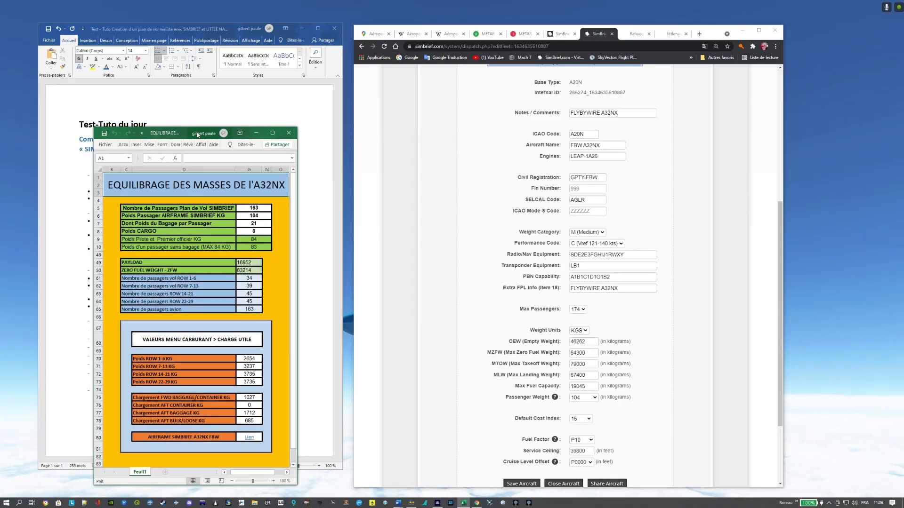
{"action": "left_click_drag", "start_coordinate": [206, 138], "coordinate": [199, 48]}
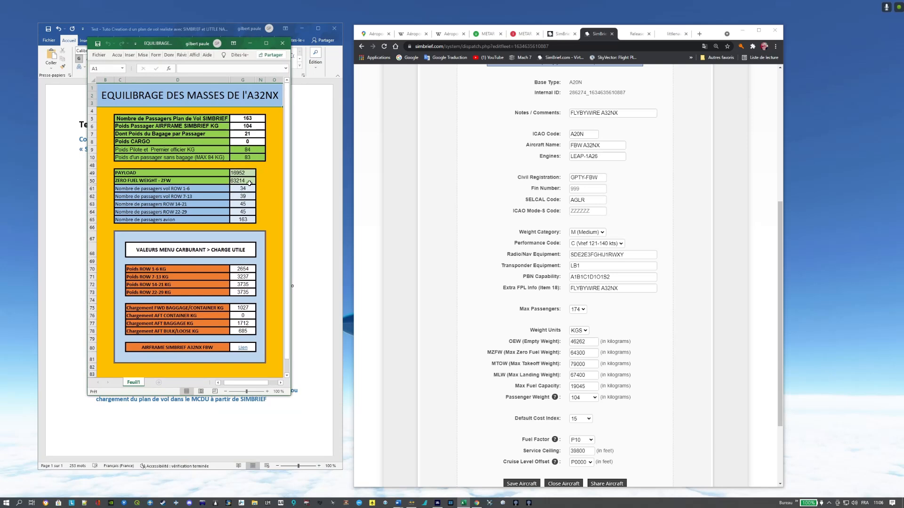
{"action": "left_click", "coordinate": [588, 386]}
{"action": "left_click", "coordinate": [579, 344]}
{"action": "left_click", "coordinate": [215, 44]}
{"action": "left_click_drag", "start_coordinate": [187, 44], "coordinate": [687, 151]}
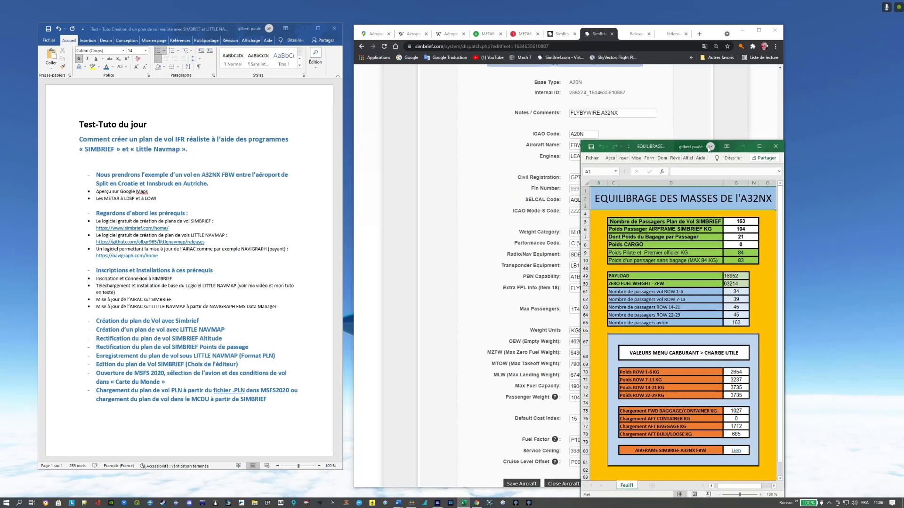
{"action": "left_click", "coordinate": [743, 149]}
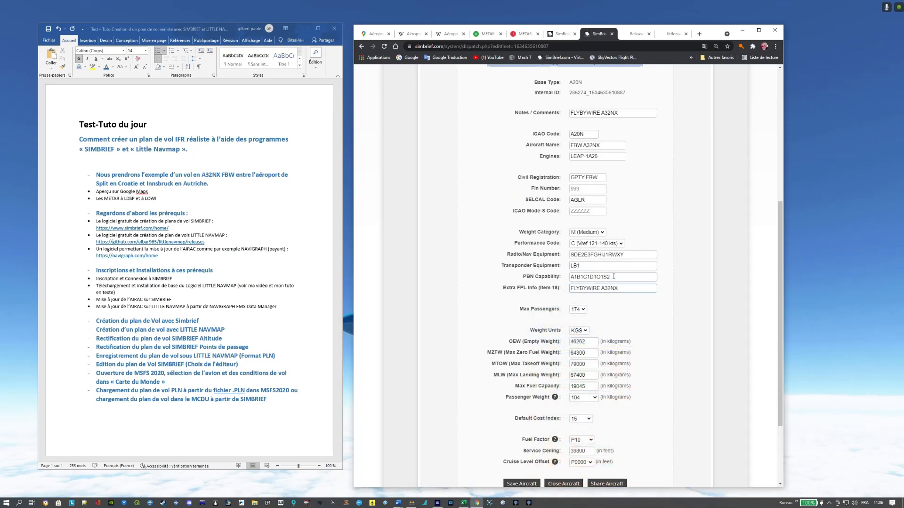
Open the airframe's sharing options and copy the link that shares its exact current options.
{"action": "scroll", "coordinate": [618, 431], "scroll_direction": "down", "scroll_amount": 2}
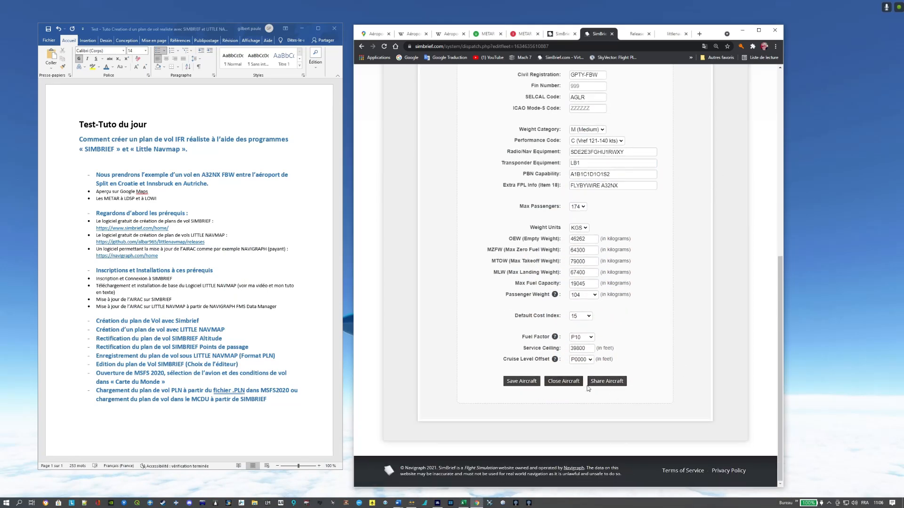
{"action": "left_click", "coordinate": [610, 382]}
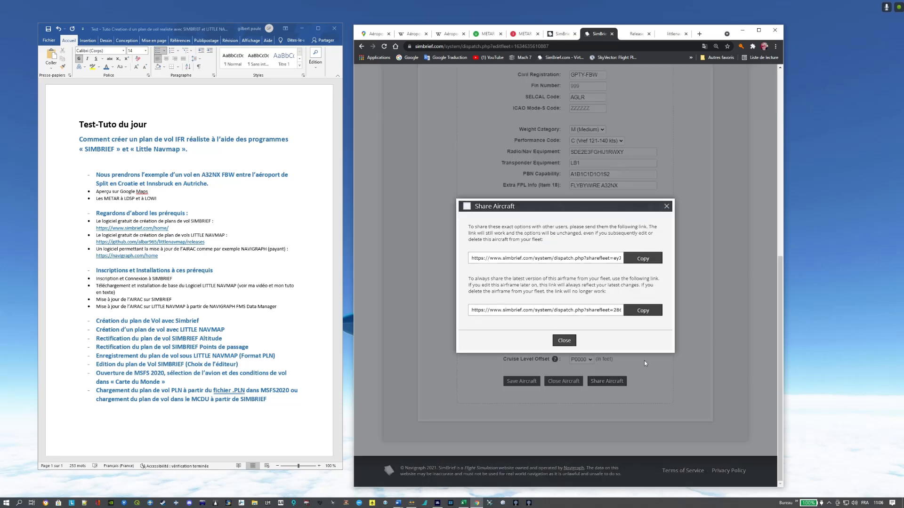
{"action": "left_click", "coordinate": [644, 260]}
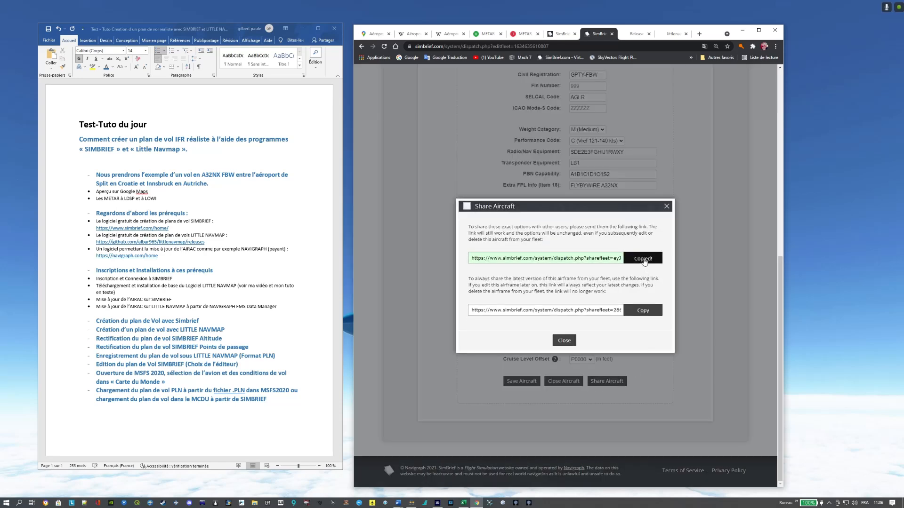
Switch to the Word tutorial document, add a page at its end and enter the heading "Lien pour AIRFRAME SIMBRIEF A32NX Version EXperimental et devlopment".
{"action": "left_click", "coordinate": [175, 418]}
{"action": "scroll", "coordinate": [237, 418], "scroll_direction": "down", "scroll_amount": 1}
{"action": "key", "text": "ctrl+Return"}
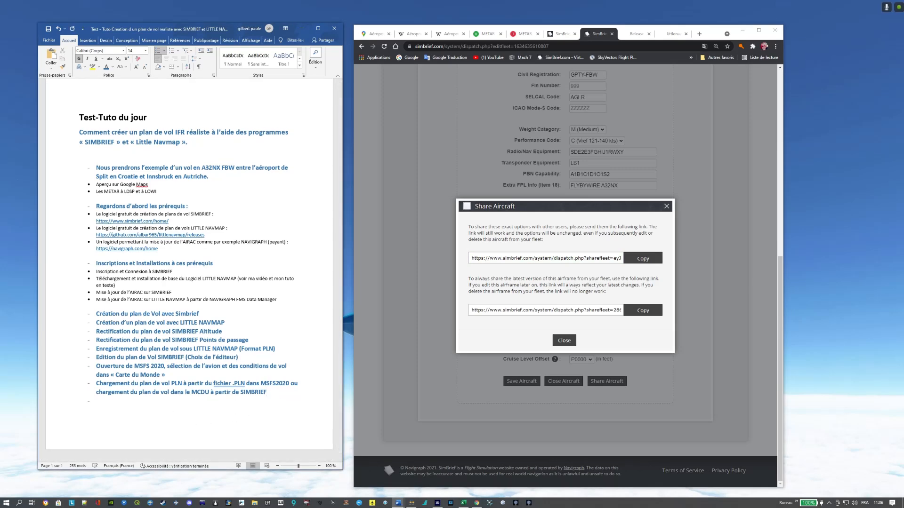
{"action": "type", "text": "Lie"}
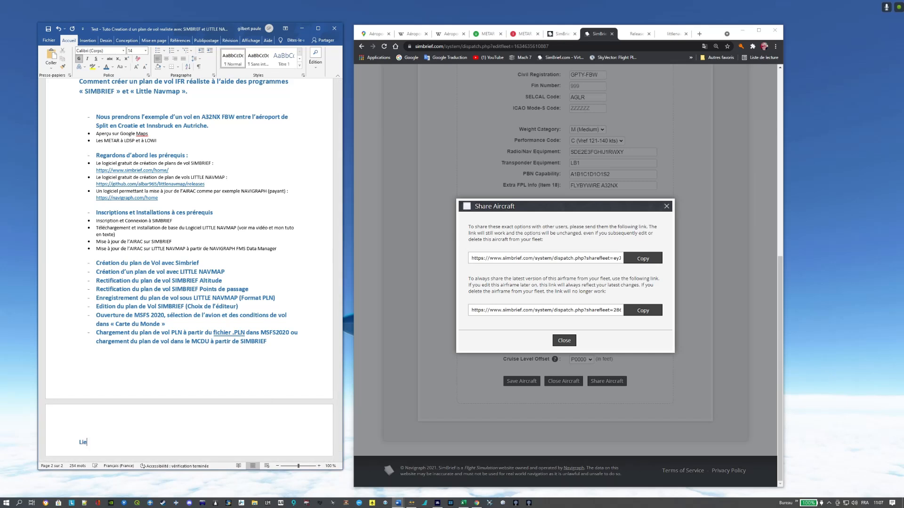
{"action": "type", "text": "n pour AIRFRAME SIMBRIEF A32NX Version"}
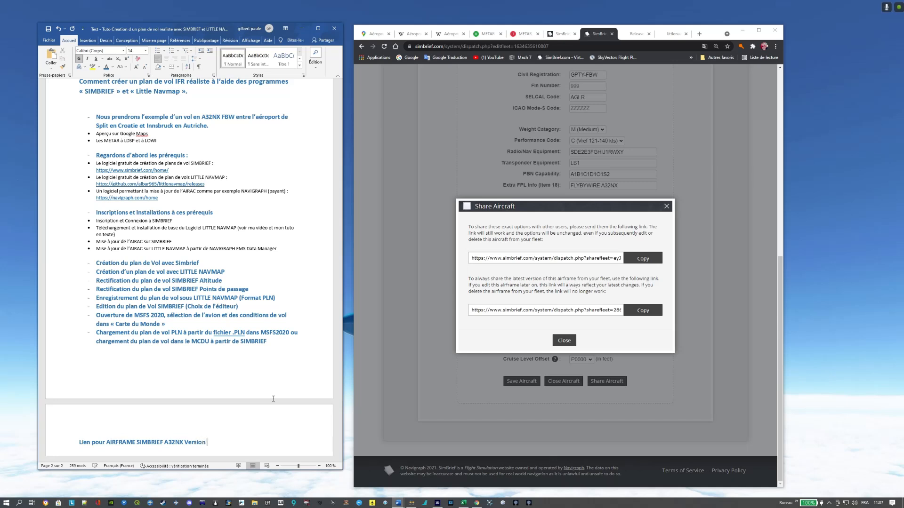
{"action": "type", "text": " EXperimental et devlopment"}
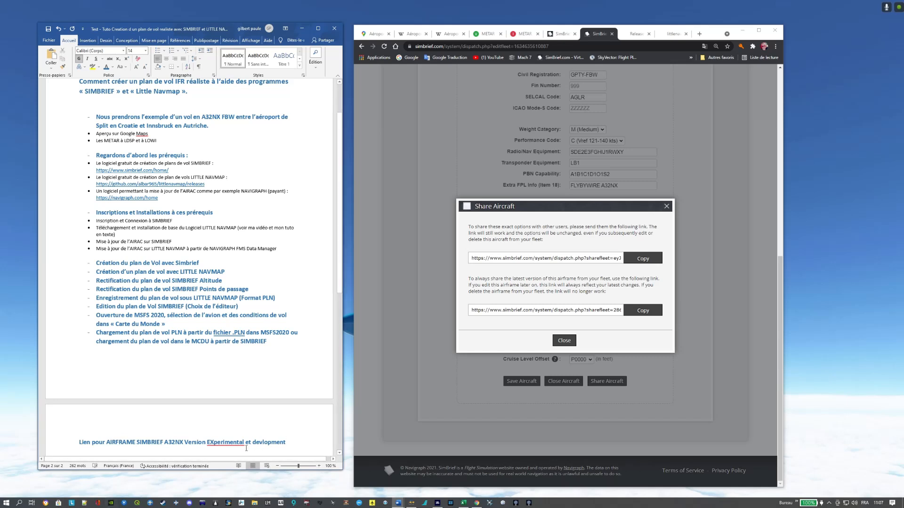
Correct the end of the new page's heading to read "Experimental et Development :".
{"action": "left_click", "coordinate": [218, 449]}
{"action": "key", "text": "BackSpace"}
{"action": "type", "text": "x"}
{"action": "type", "text": "e"}
{"action": "key", "text": "BackSpace"}
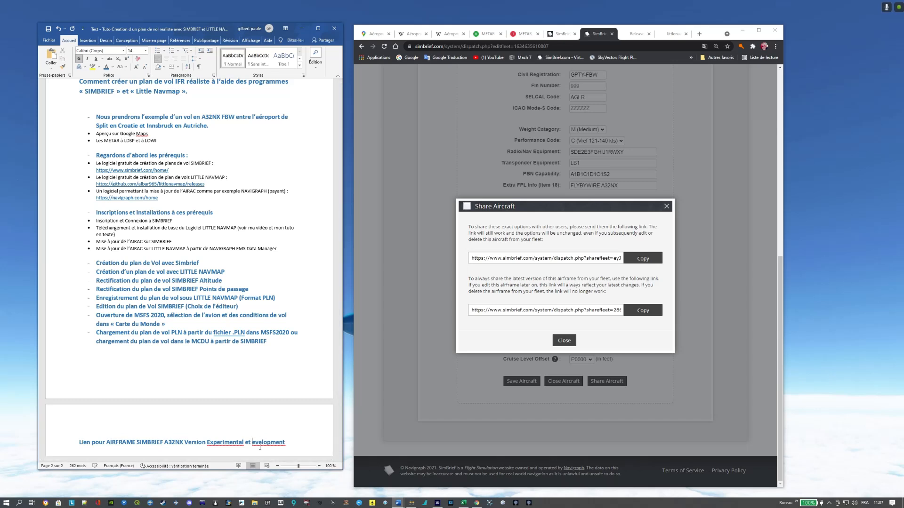
{"action": "type", "text": "D"}
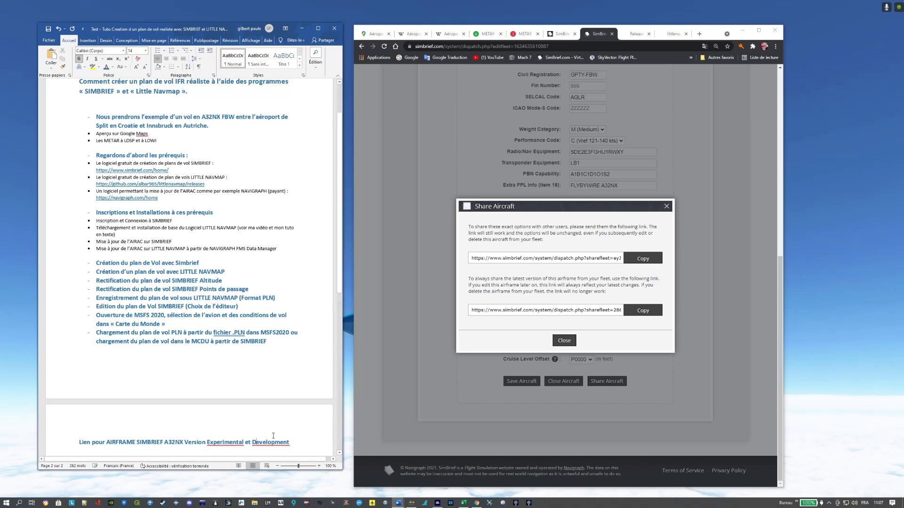
{"action": "scroll", "coordinate": [281, 424], "scroll_direction": "down", "scroll_amount": 1}
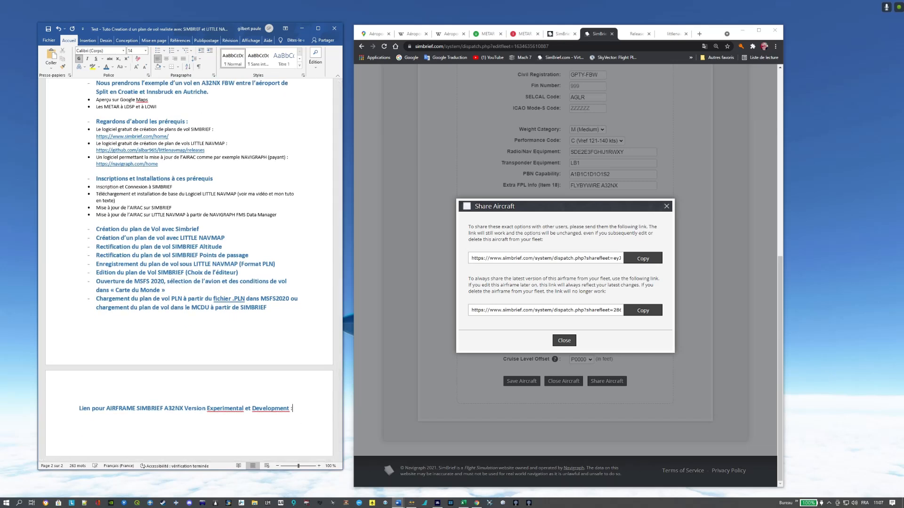
{"action": "type", "text": ":"}
Paste the copied airframe share link on a new line below the heading.
{"action": "key", "text": "Return"}
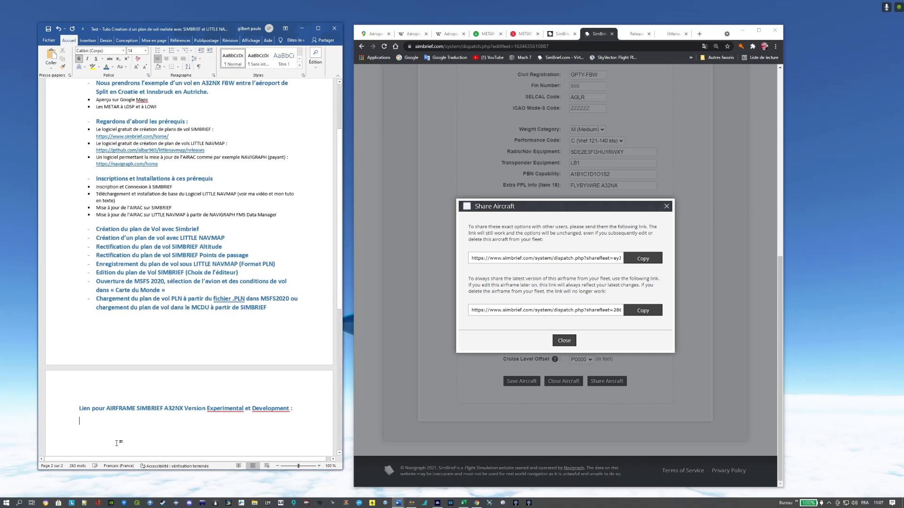
{"action": "right_click", "coordinate": [93, 430]}
{"action": "left_click", "coordinate": [107, 361]}
{"action": "scroll", "coordinate": [272, 448], "scroll_direction": "down", "scroll_amount": 2}
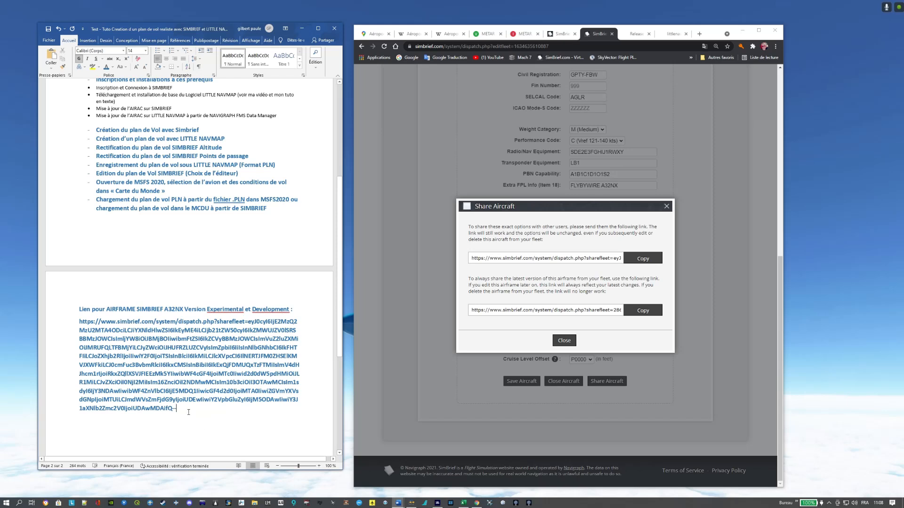
Remove the bold from the pasted airframe link and set its font color to automatic.
{"action": "left_click_drag", "start_coordinate": [189, 413], "coordinate": [79, 321]}
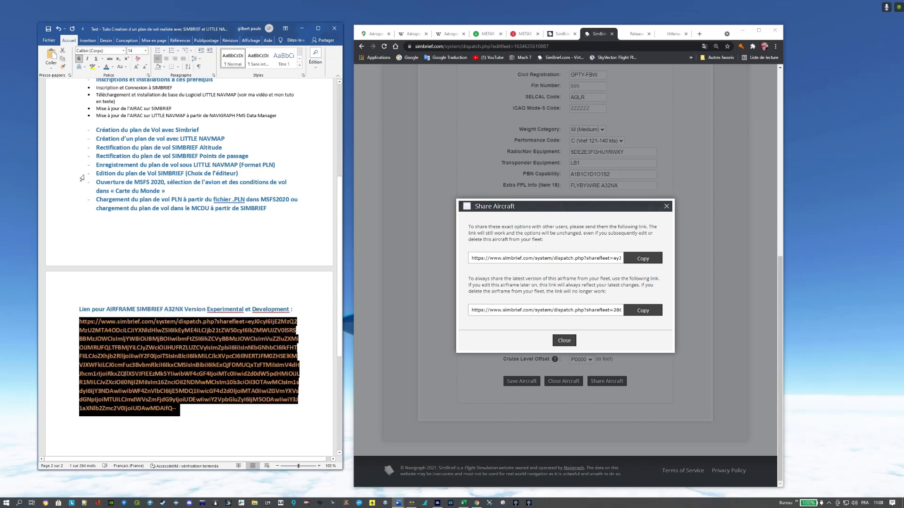
{"action": "left_click", "coordinate": [79, 60]}
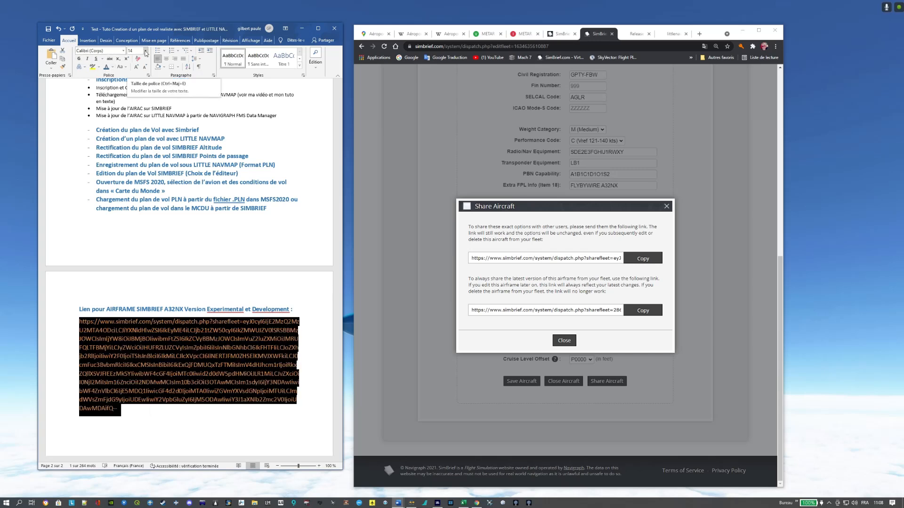
{"action": "left_click", "coordinate": [317, 381]}
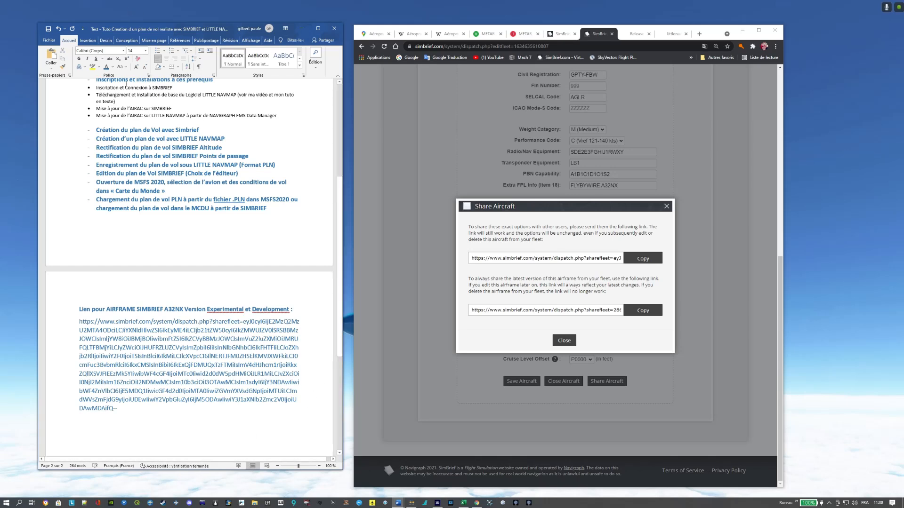
{"action": "left_click_drag", "start_coordinate": [142, 416], "coordinate": [82, 324]}
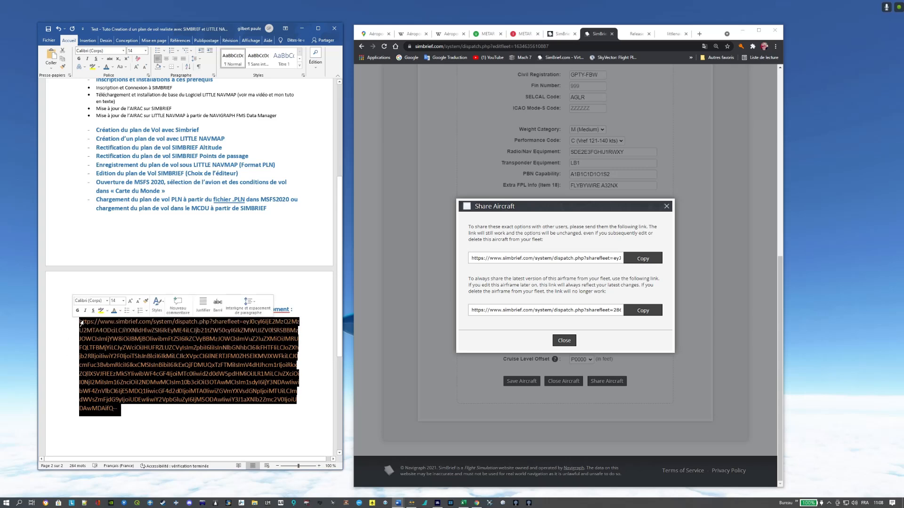
{"action": "left_click", "coordinate": [112, 67]}
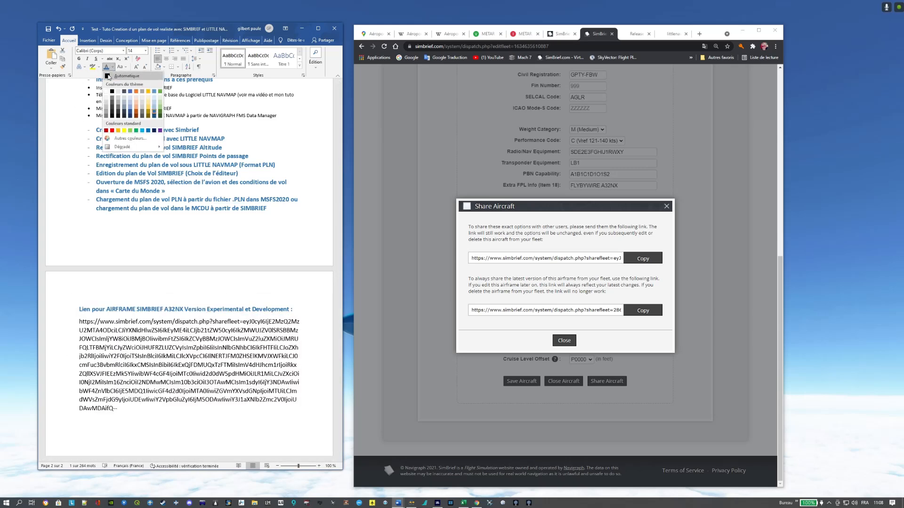
{"action": "left_click", "coordinate": [109, 76]}
{"action": "left_click", "coordinate": [316, 258]}
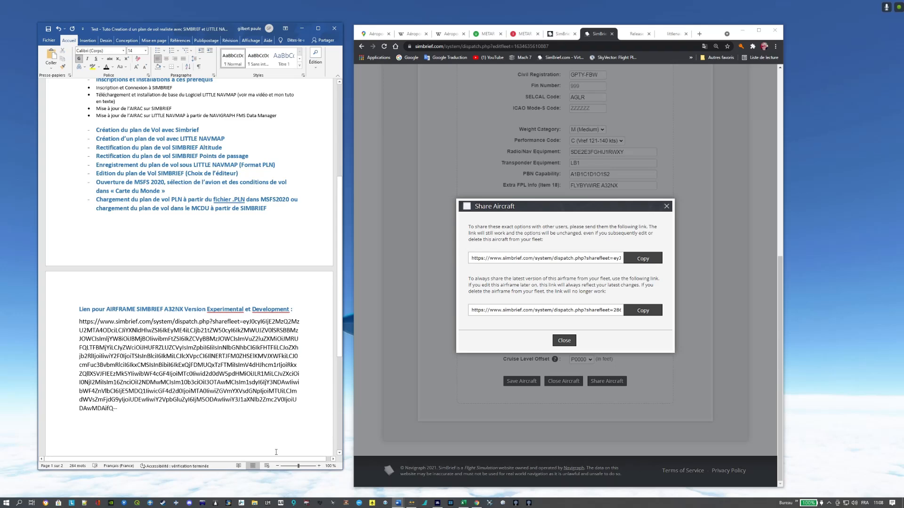
Save the Word tutorial document under its current name.
{"action": "scroll", "coordinate": [277, 452], "scroll_direction": "up", "scroll_amount": 1}
{"action": "scroll", "coordinate": [78, 191], "scroll_direction": "up", "scroll_amount": 1}
{"action": "scroll", "coordinate": [82, 85], "scroll_direction": "up", "scroll_amount": 2}
{"action": "left_click", "coordinate": [54, 40]}
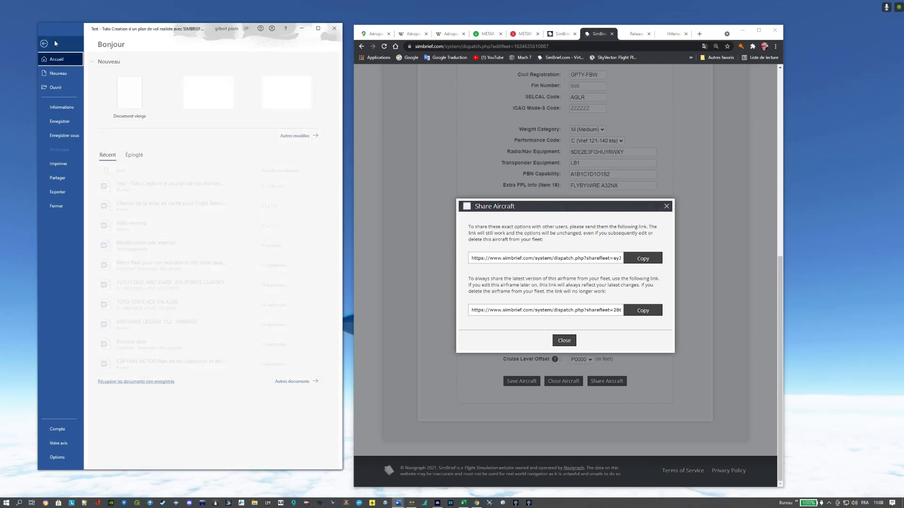
{"action": "left_click", "coordinate": [66, 125]}
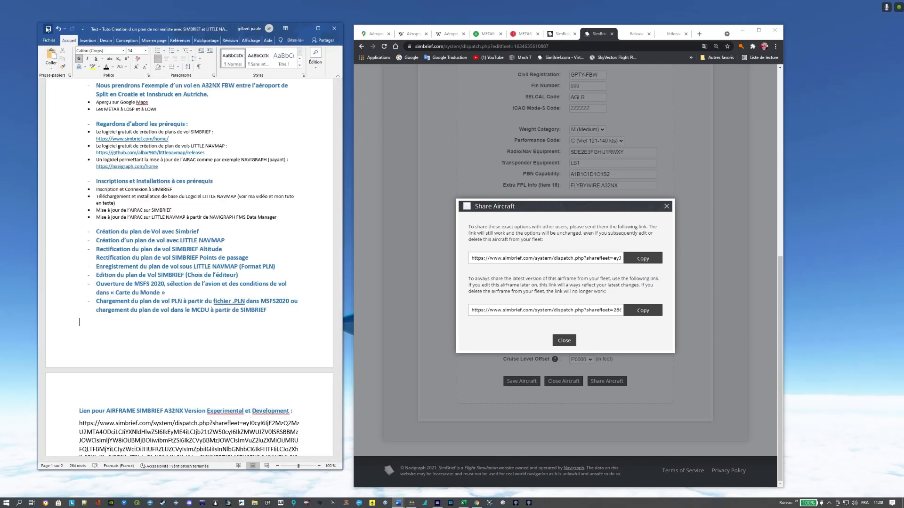
Close the aircraft sharing dialog and the aircraft editor page, and choose the GPTY-FBW FlyByWire A32NX airframe for the new flight.
{"action": "scroll", "coordinate": [304, 271], "scroll_direction": "down", "scroll_amount": 1}
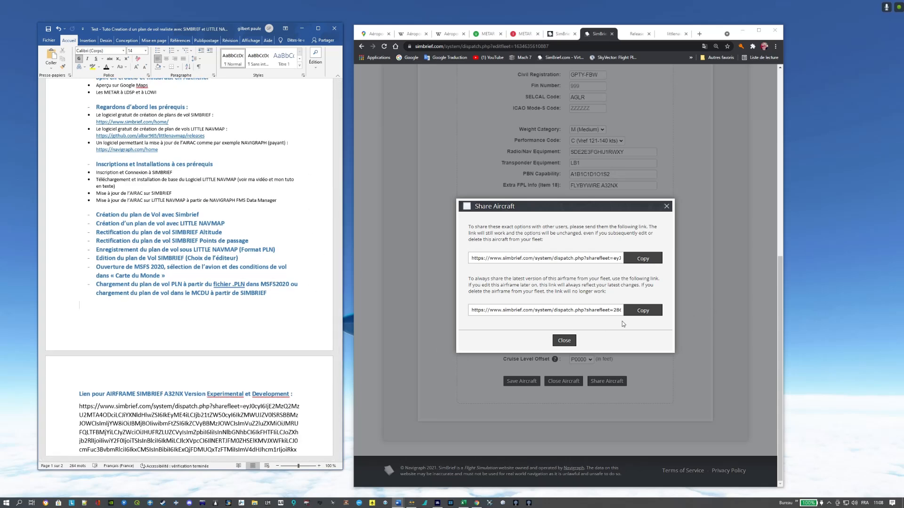
{"action": "left_click", "coordinate": [568, 340]}
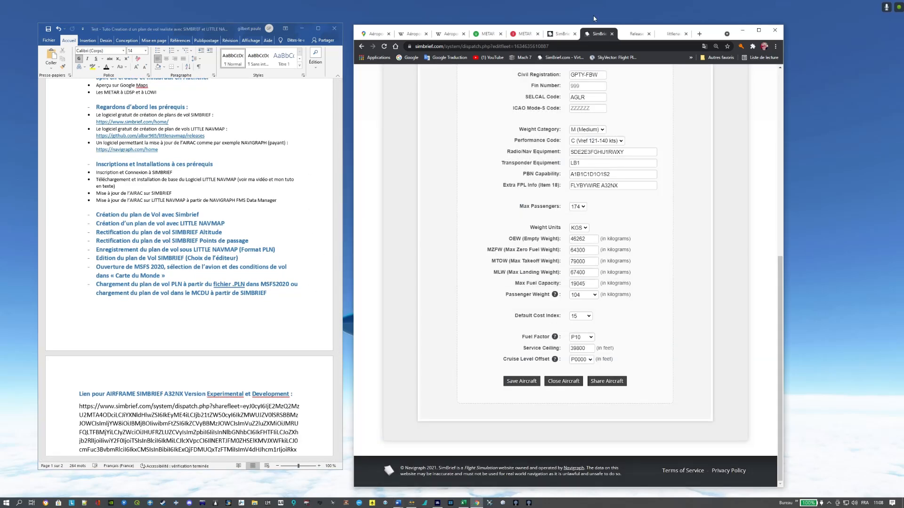
{"action": "left_click", "coordinate": [562, 34]}
{"action": "left_click", "coordinate": [612, 34]}
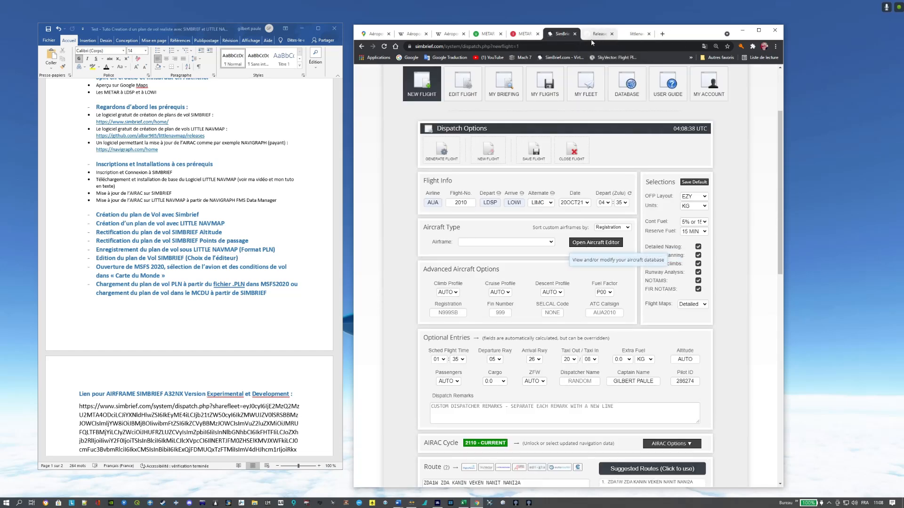
{"action": "left_click", "coordinate": [482, 244]}
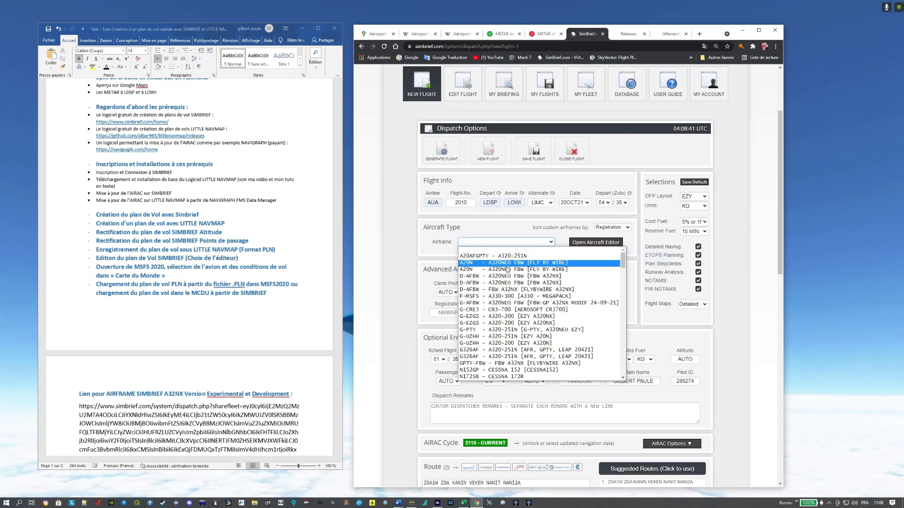
{"action": "left_click", "coordinate": [495, 365]}
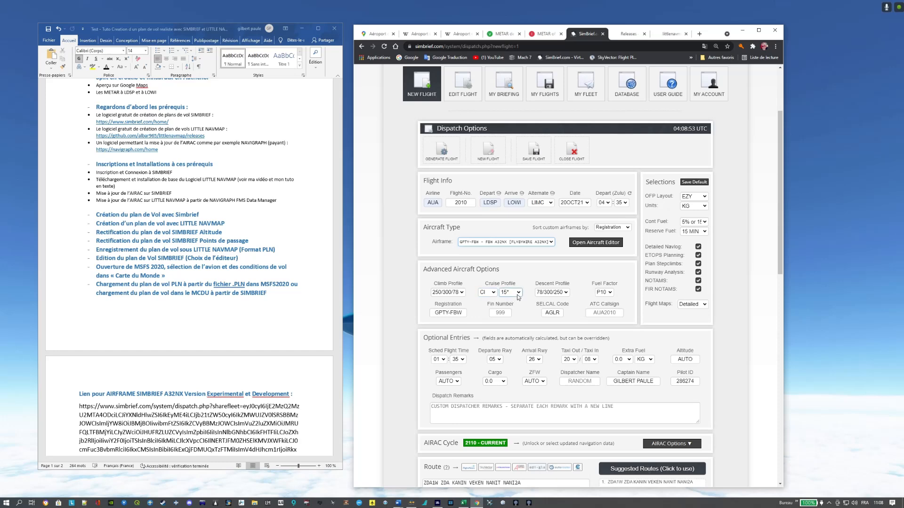
Set the flight's extra fuel to 30 minutes, using MIN as its unit.
{"action": "scroll", "coordinate": [637, 292], "scroll_direction": "down", "scroll_amount": 2}
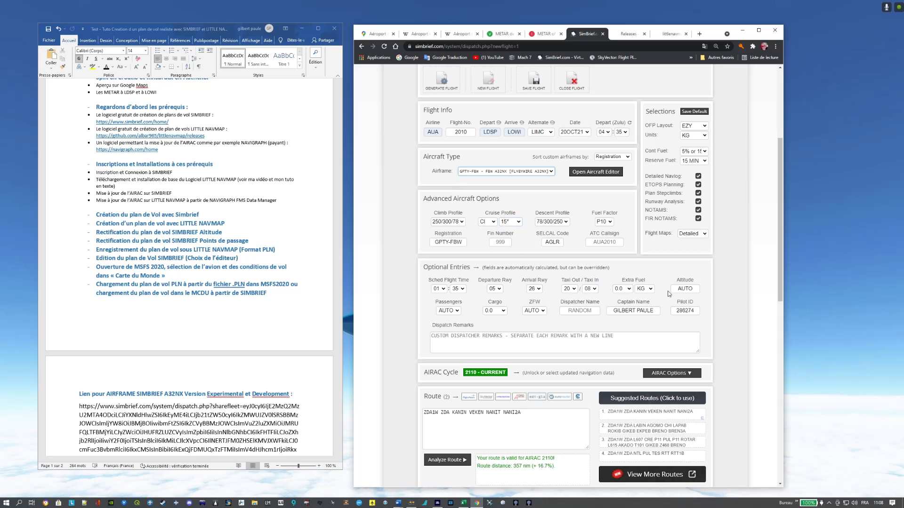
{"action": "left_click", "coordinate": [651, 290]}
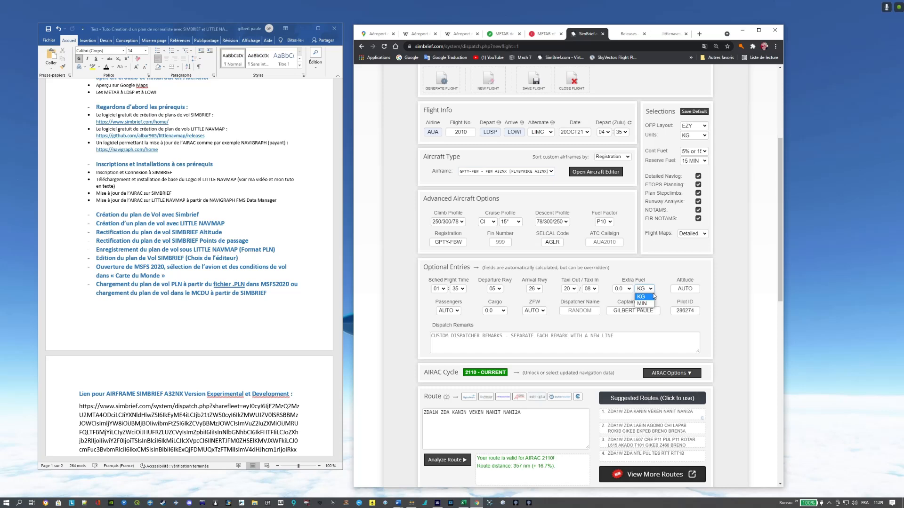
{"action": "left_click", "coordinate": [647, 307]}
{"action": "left_click", "coordinate": [621, 288]}
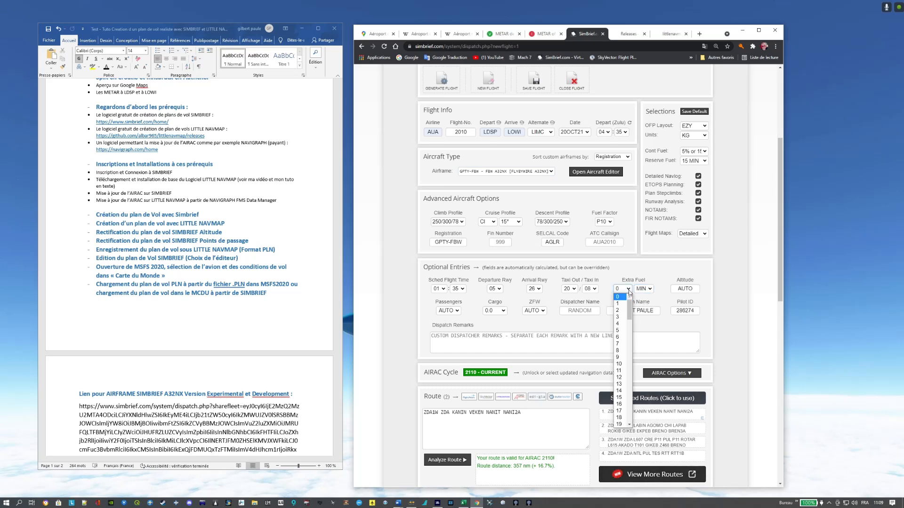
{"action": "scroll", "coordinate": [622, 376], "scroll_direction": "down", "scroll_amount": 2}
{"action": "scroll", "coordinate": [623, 409], "scroll_direction": "down", "scroll_amount": 1}
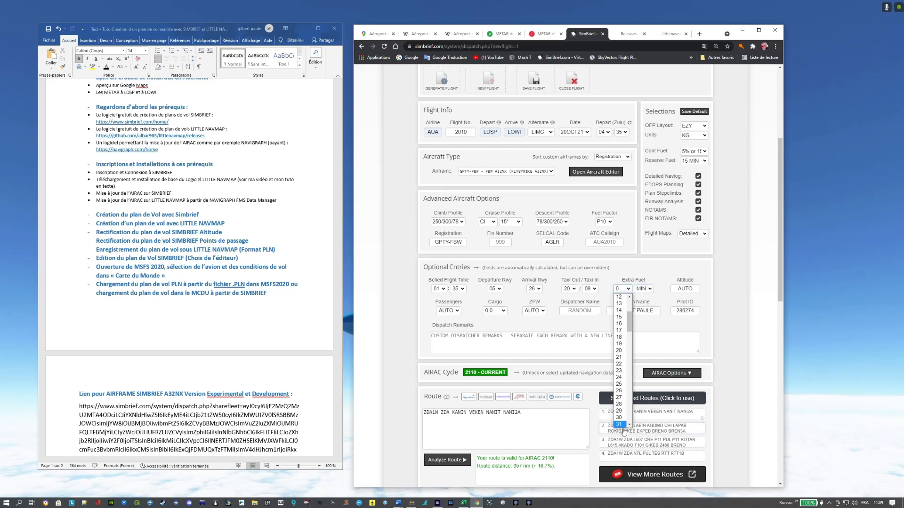
{"action": "left_click", "coordinate": [621, 408]}
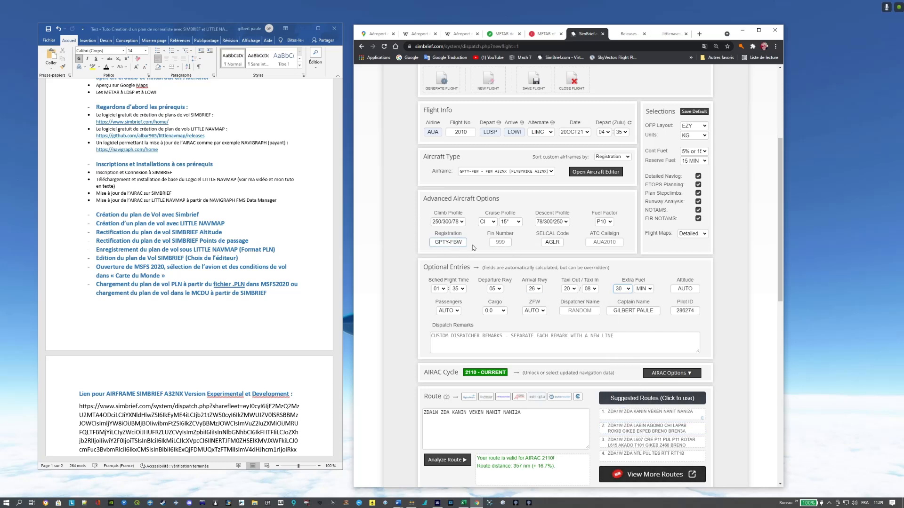
Set the flight's ATC callsign to GPY326.
{"action": "left_click", "coordinate": [618, 242]}
{"action": "left_click", "coordinate": [618, 242]}
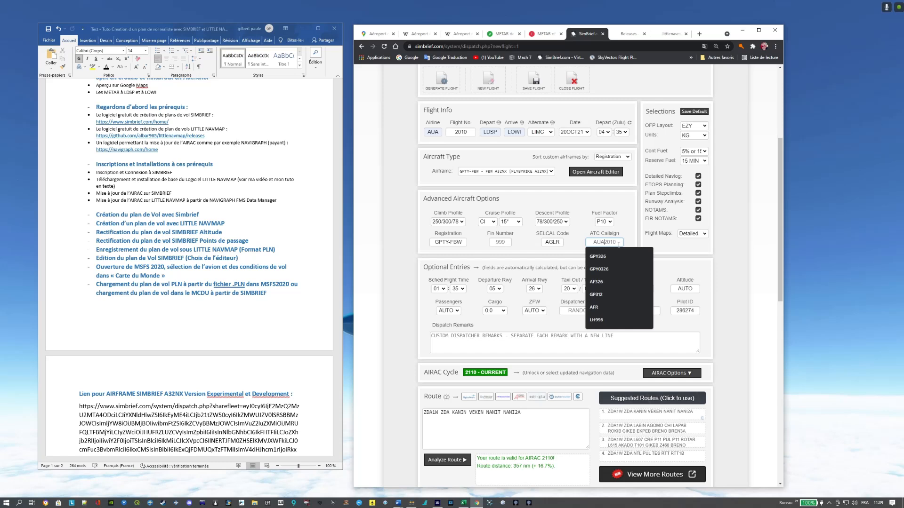
{"action": "left_click", "coordinate": [598, 258]}
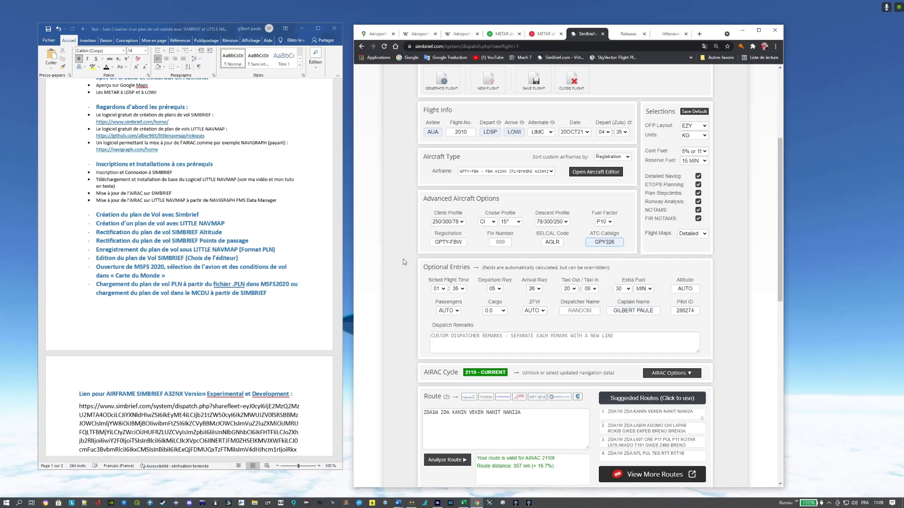
{"action": "left_click", "coordinate": [580, 256]}
Set the arrival runway to 08 and accept automatic selection of new SIDs/STARs.
{"action": "left_click", "coordinate": [540, 291]}
{"action": "left_click", "coordinate": [538, 301]}
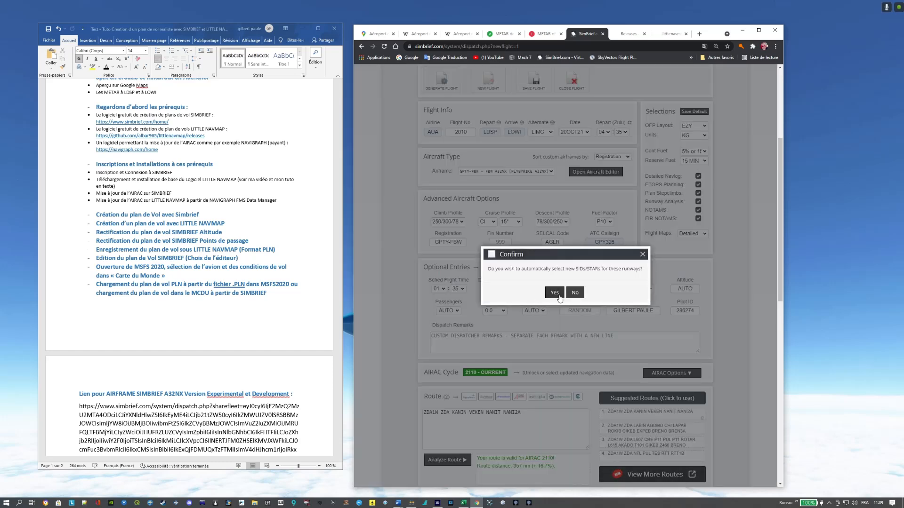
{"action": "left_click", "coordinate": [555, 293]}
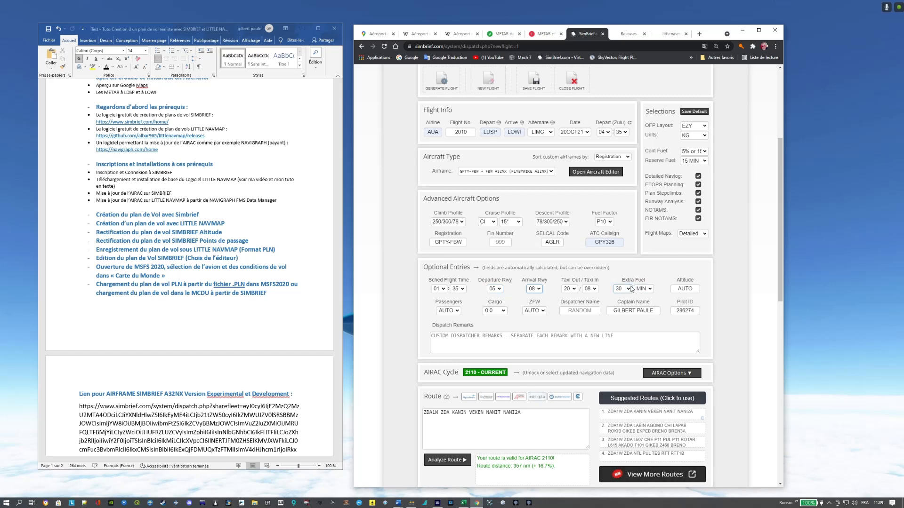
{"action": "left_click", "coordinate": [684, 291]}
Set the number of passengers for the flight to 165.
{"action": "scroll", "coordinate": [724, 281], "scroll_direction": "down", "scroll_amount": 3}
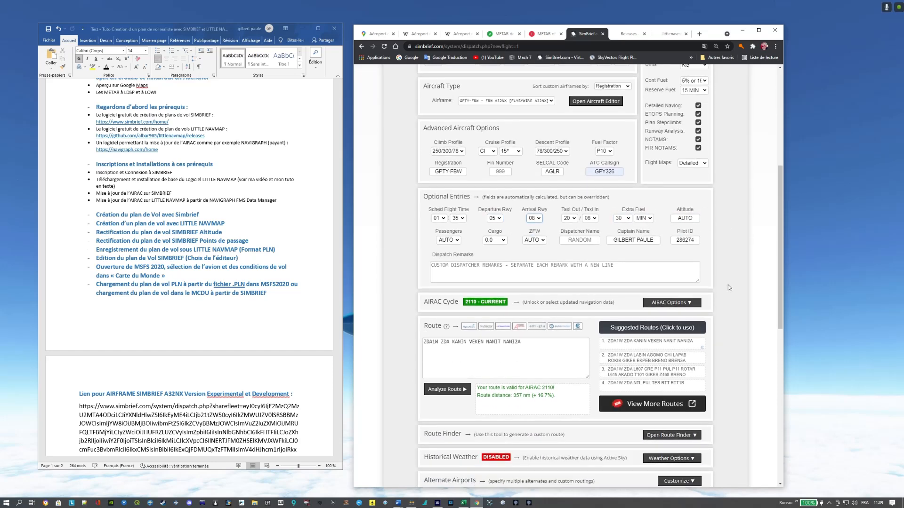
{"action": "left_click", "coordinate": [454, 240]}
{"action": "scroll", "coordinate": [462, 314], "scroll_direction": "down", "scroll_amount": 1}
{"action": "scroll", "coordinate": [462, 314], "scroll_direction": "down", "scroll_amount": 1}
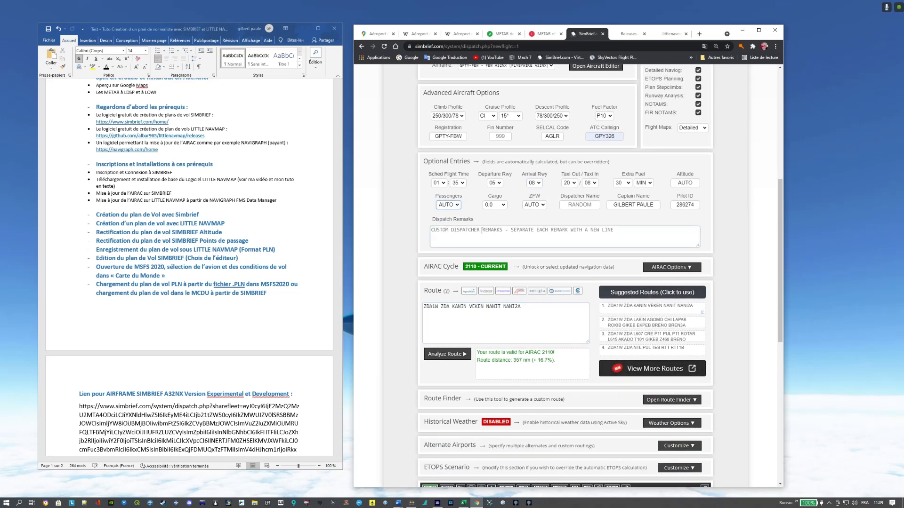
{"action": "left_click", "coordinate": [449, 204]}
{"action": "left_click_drag", "start_coordinate": [456, 227], "coordinate": [450, 347]}
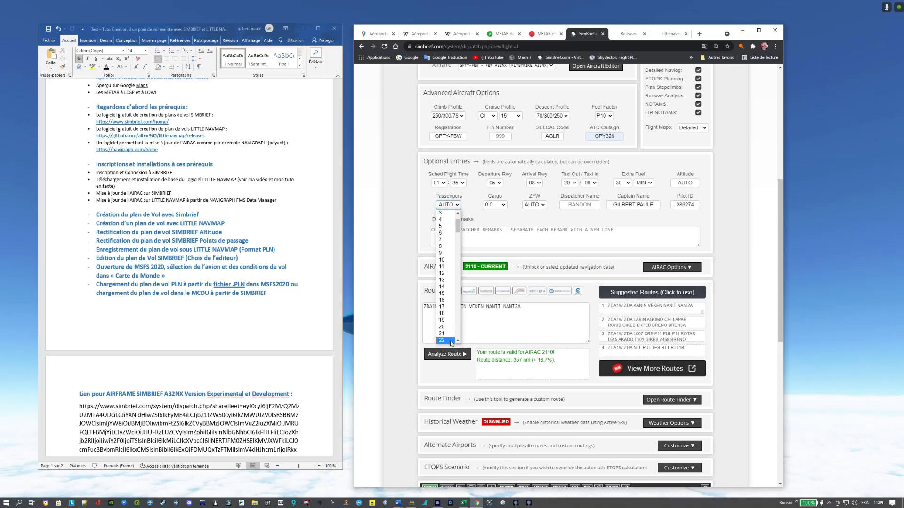
{"action": "left_click_drag", "start_coordinate": [459, 222], "coordinate": [464, 323]}
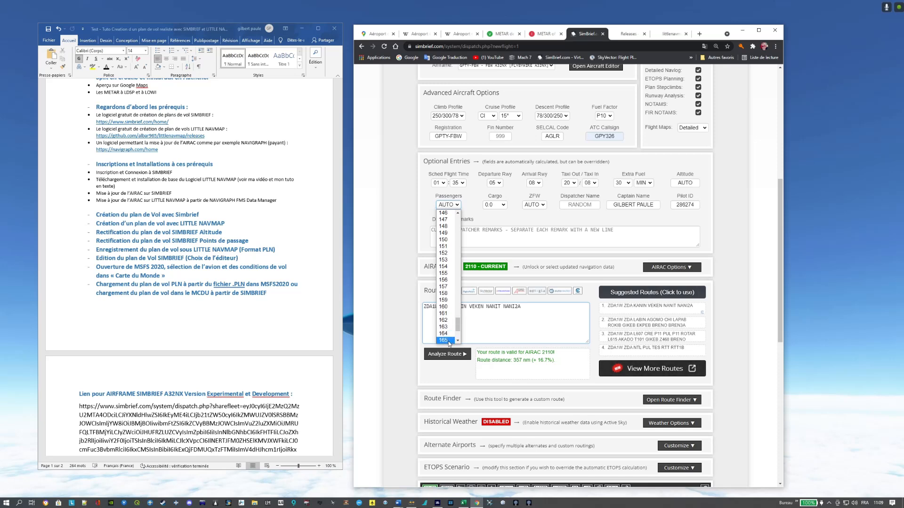
{"action": "left_click", "coordinate": [447, 342]}
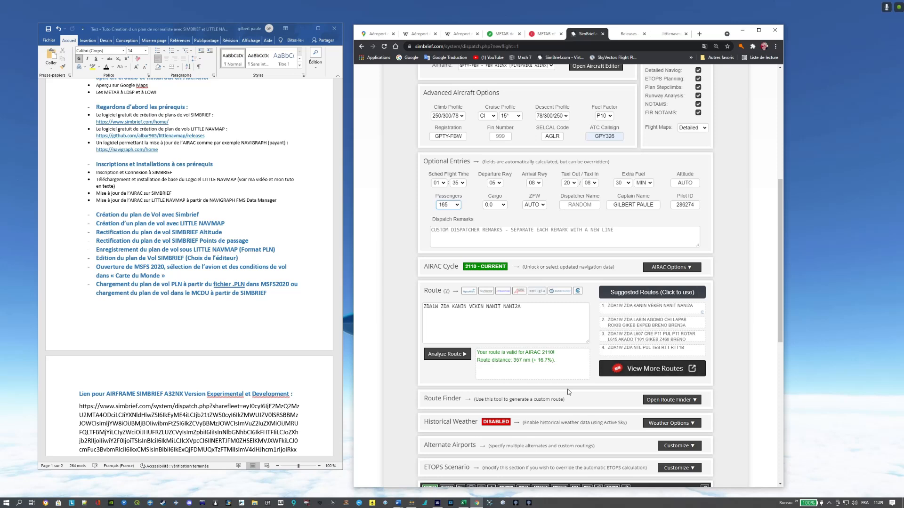
Set the flight's cargo to 2.5.
{"action": "left_click", "coordinate": [500, 206]}
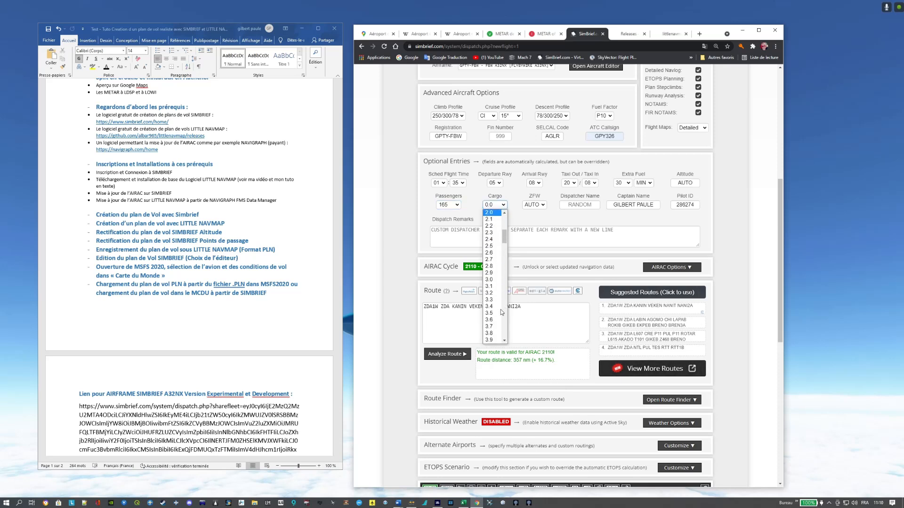
{"action": "scroll", "coordinate": [502, 266], "scroll_direction": "down", "scroll_amount": 2}
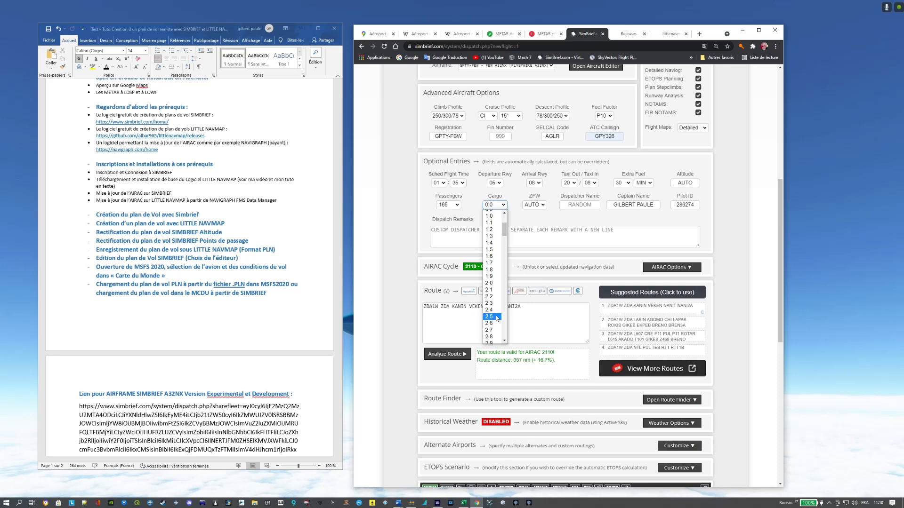
{"action": "left_click", "coordinate": [497, 318]}
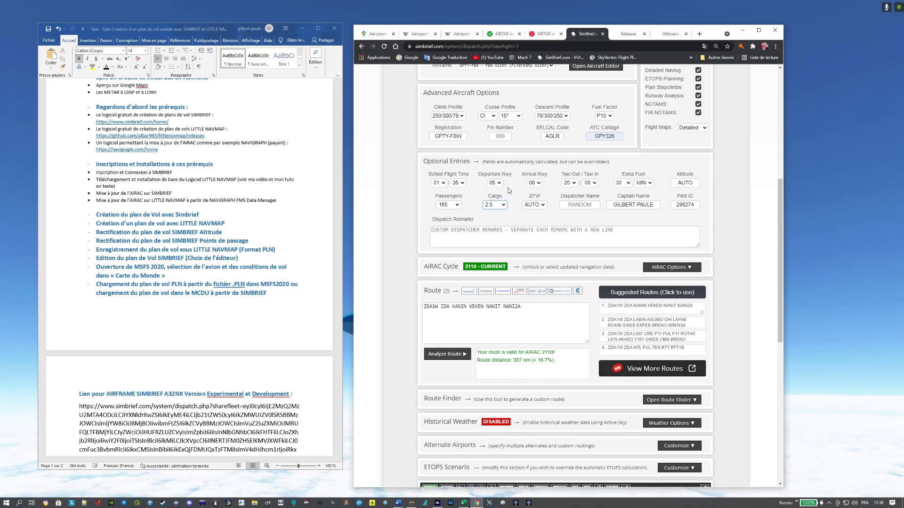
Set the hour of the Zulu departure time to 05.
{"action": "scroll", "coordinate": [415, 198], "scroll_direction": "up", "scroll_amount": 2}
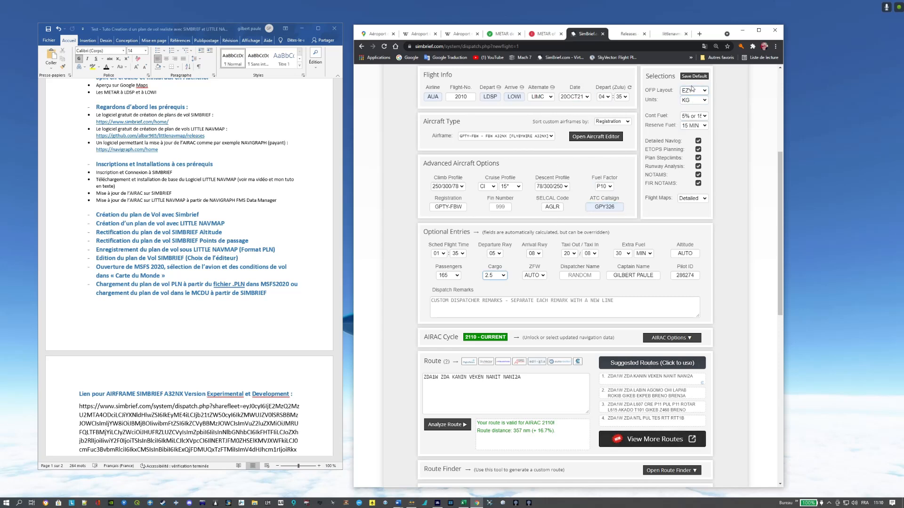
{"action": "left_click", "coordinate": [605, 96]}
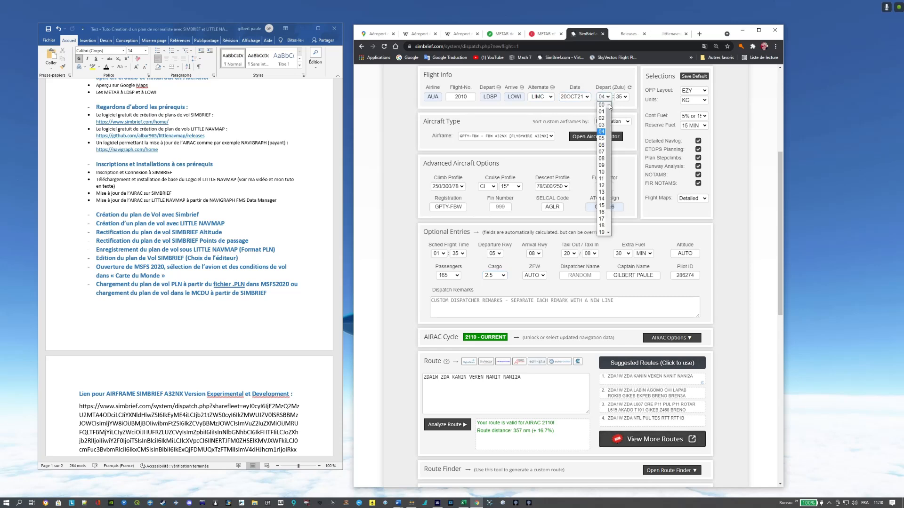
{"action": "left_click", "coordinate": [602, 139]}
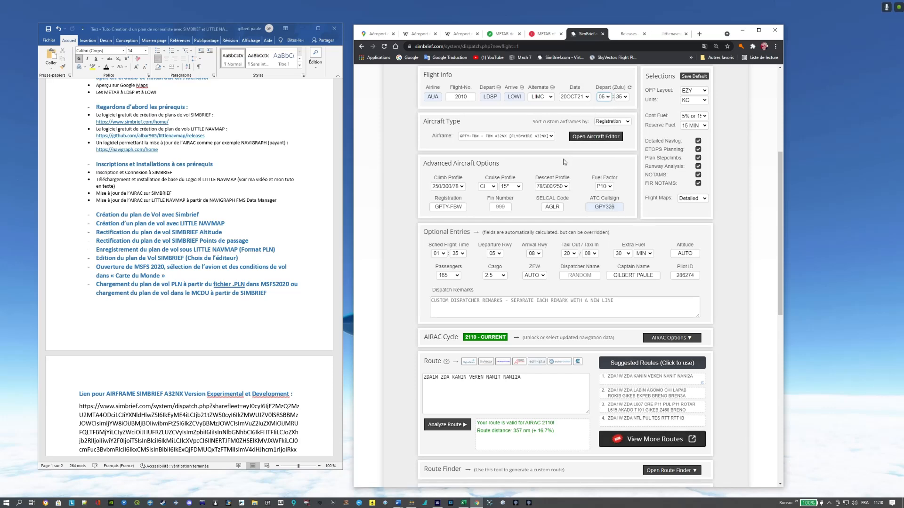
Review the entered dispatch options, the mapped route between LDSP and LOWI, and the suggested routes.
{"action": "scroll", "coordinate": [560, 164], "scroll_direction": "down", "scroll_amount": 1}
{"action": "scroll", "coordinate": [566, 172], "scroll_direction": "up", "scroll_amount": 2}
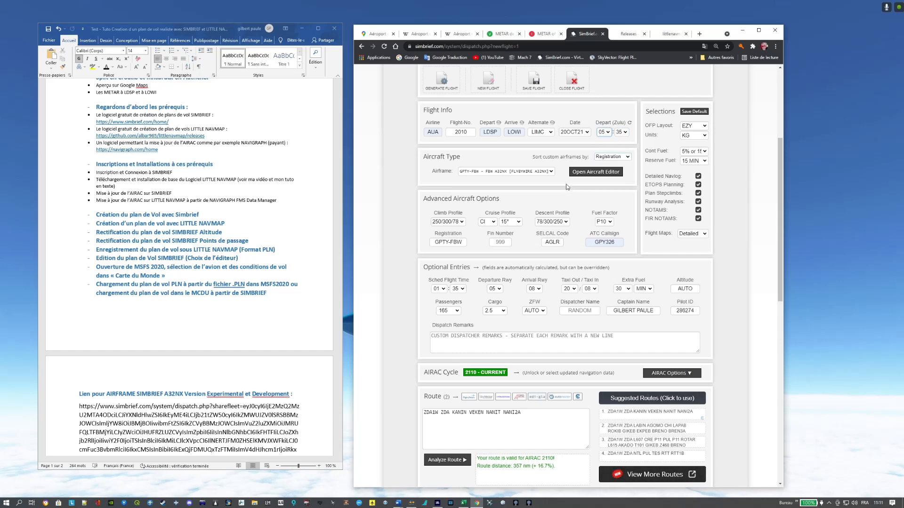
{"action": "scroll", "coordinate": [567, 187], "scroll_direction": "down", "scroll_amount": 1}
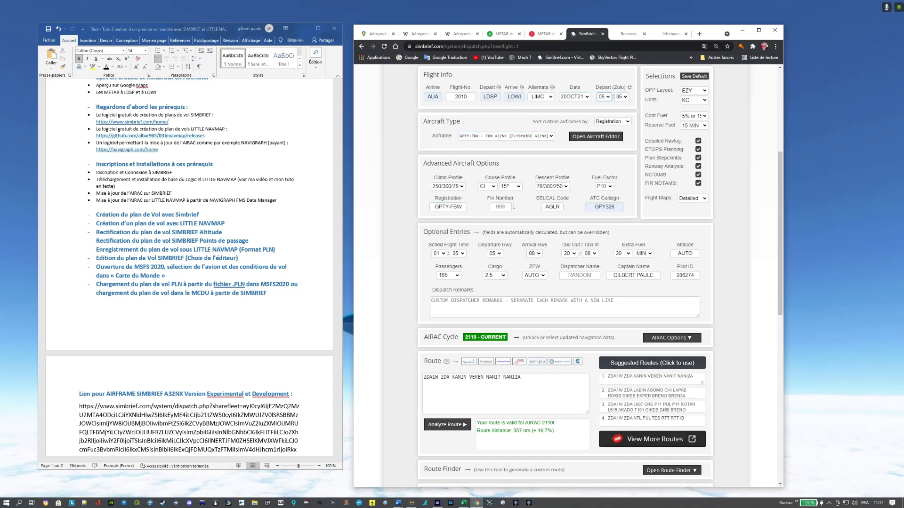
{"action": "scroll", "coordinate": [503, 214], "scroll_direction": "down", "scroll_amount": 1}
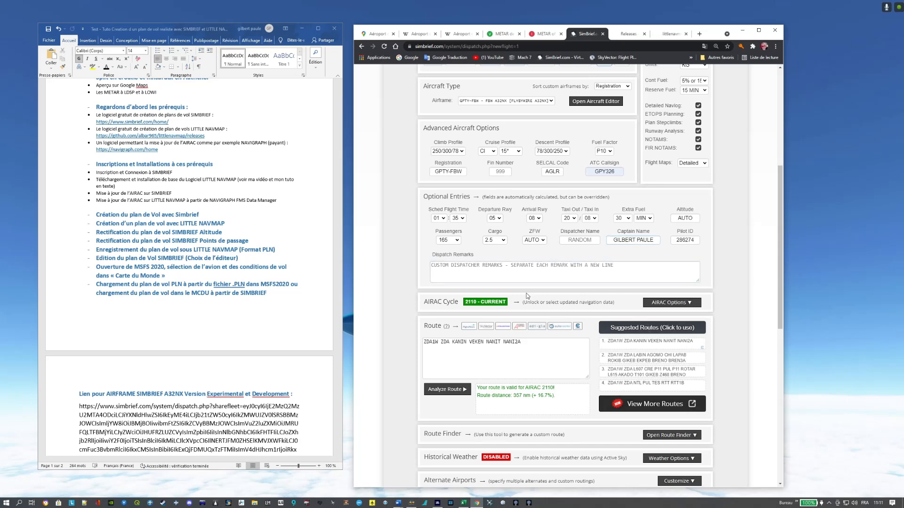
{"action": "scroll", "coordinate": [533, 292], "scroll_direction": "down", "scroll_amount": 2}
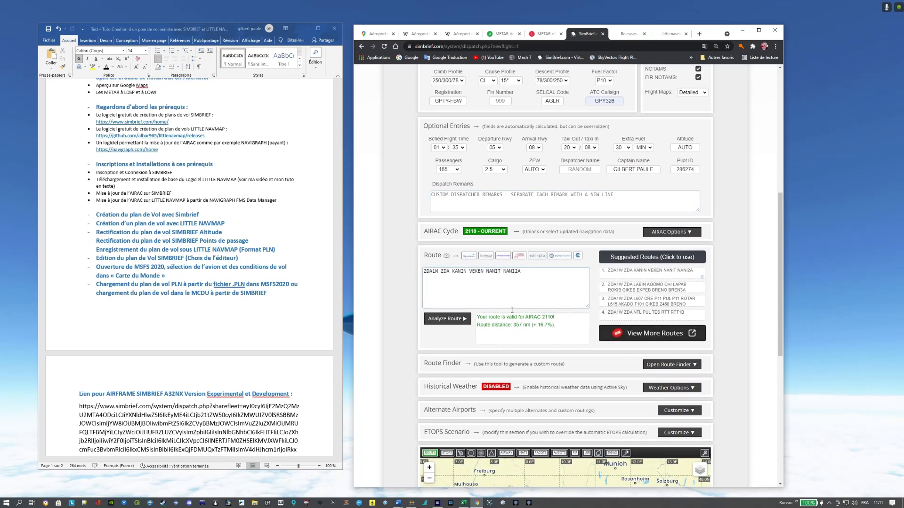
{"action": "scroll", "coordinate": [738, 249], "scroll_direction": "down", "scroll_amount": 5}
{"action": "scroll", "coordinate": [738, 252], "scroll_direction": "down", "scroll_amount": 1}
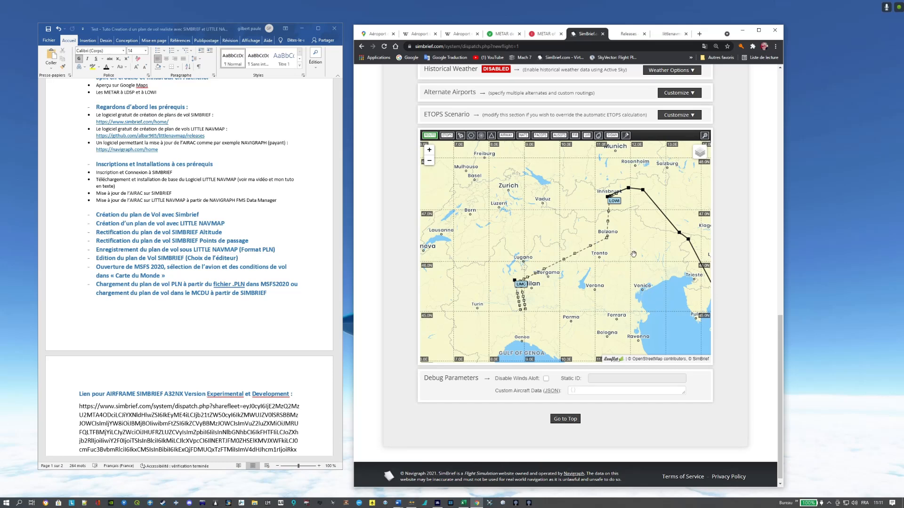
{"action": "scroll", "coordinate": [642, 258], "scroll_direction": "down", "scroll_amount": 2}
{"action": "scroll", "coordinate": [642, 270], "scroll_direction": "up", "scroll_amount": 2}
{"action": "scroll", "coordinate": [642, 269], "scroll_direction": "down", "scroll_amount": 1}
{"action": "left_click_drag", "start_coordinate": [642, 269], "coordinate": [554, 273]}
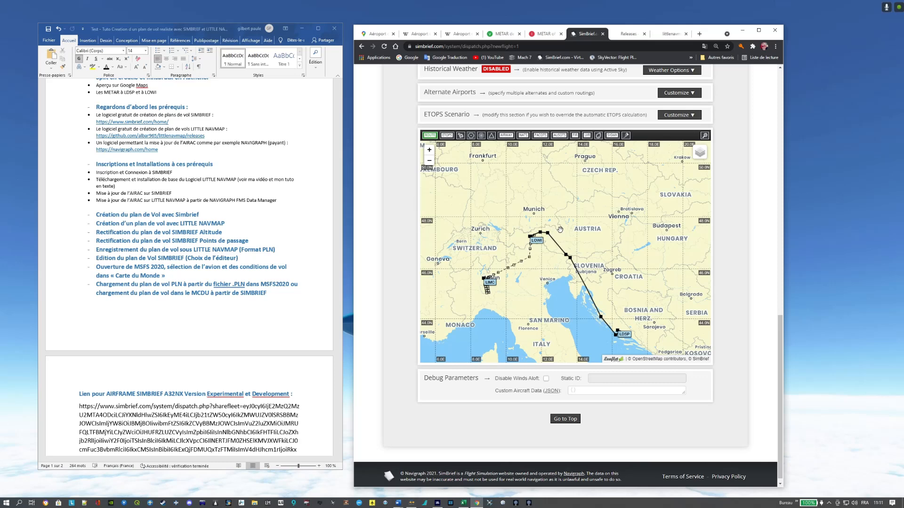
{"action": "scroll", "coordinate": [546, 289], "scroll_direction": "up", "scroll_amount": 1}
{"action": "scroll", "coordinate": [546, 289], "scroll_direction": "down", "scroll_amount": 1}
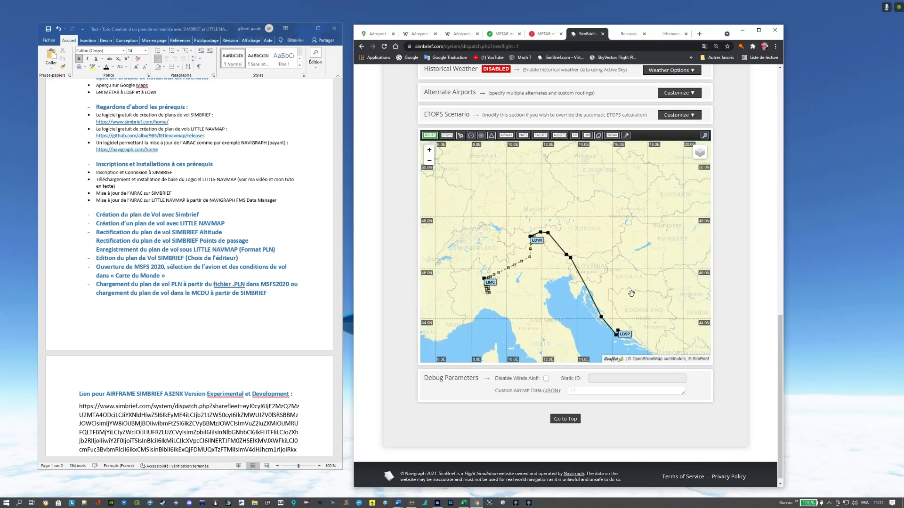
{"action": "scroll", "coordinate": [716, 260], "scroll_direction": "up", "scroll_amount": 6}
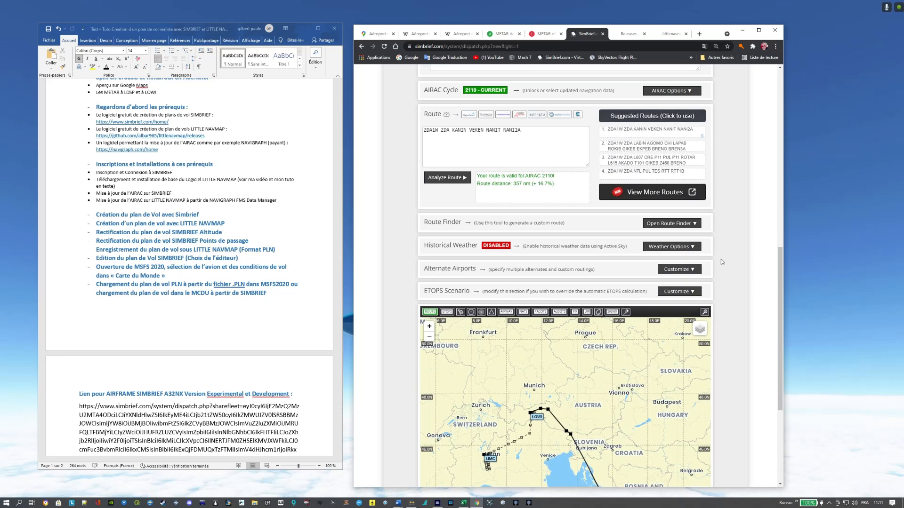
{"action": "scroll", "coordinate": [723, 262], "scroll_direction": "down", "scroll_amount": 2}
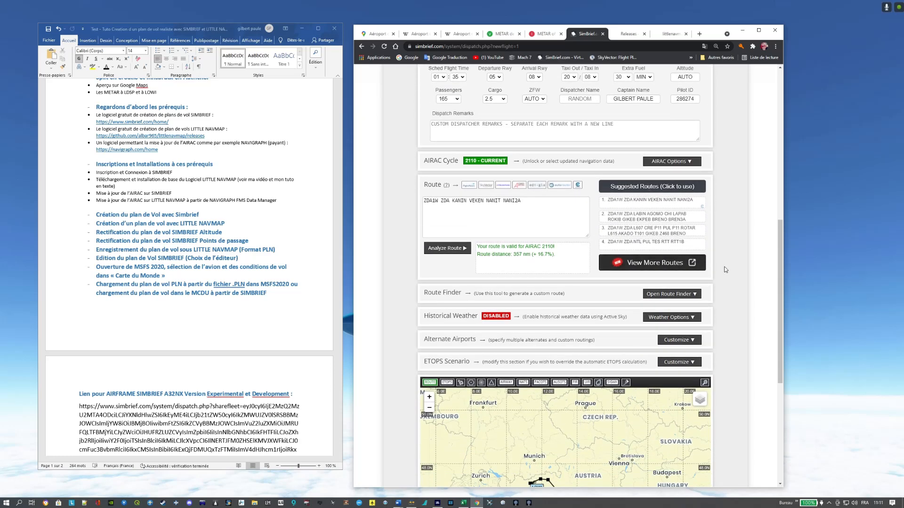
{"action": "left_click", "coordinate": [569, 195]}
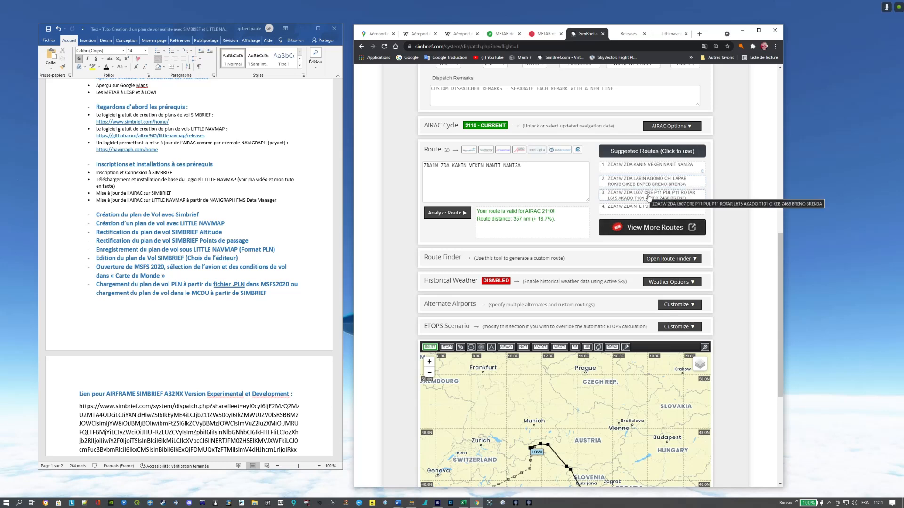
Apply the third suggested route, via L607 CRE P11 PUL P11 ROTAR L615 AKADO, and check its track on the map.
{"action": "left_click", "coordinate": [652, 198]}
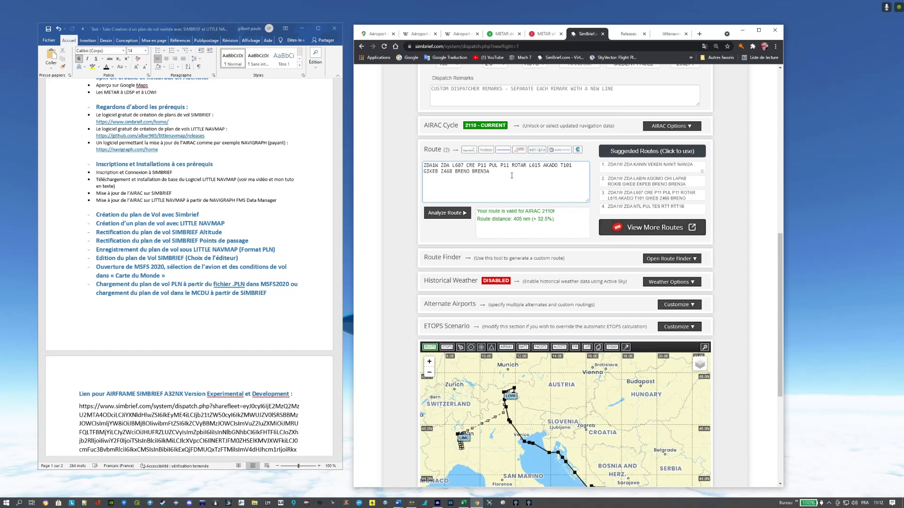
{"action": "scroll", "coordinate": [758, 312], "scroll_direction": "down", "scroll_amount": 2}
{"action": "scroll", "coordinate": [758, 311], "scroll_direction": "down", "scroll_amount": 1}
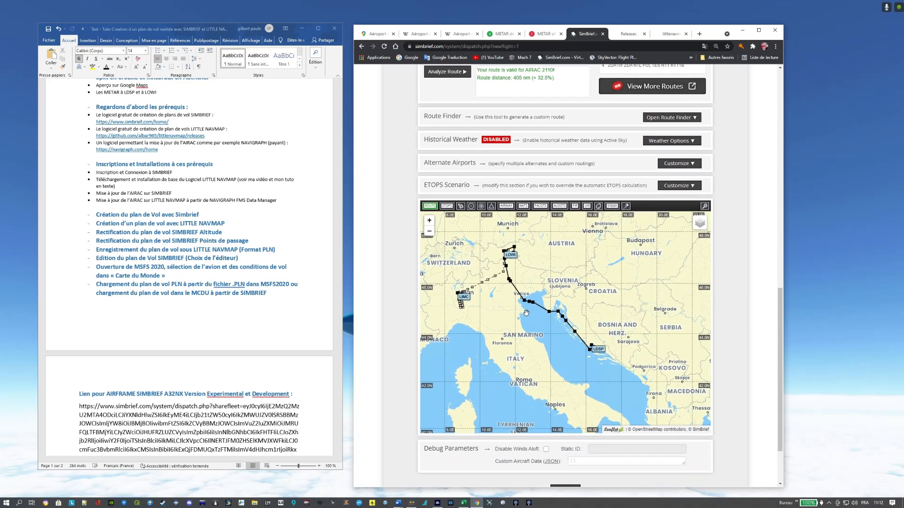
{"action": "scroll", "coordinate": [714, 336], "scroll_direction": "up", "scroll_amount": 1}
{"action": "scroll", "coordinate": [714, 336], "scroll_direction": "up", "scroll_amount": 1}
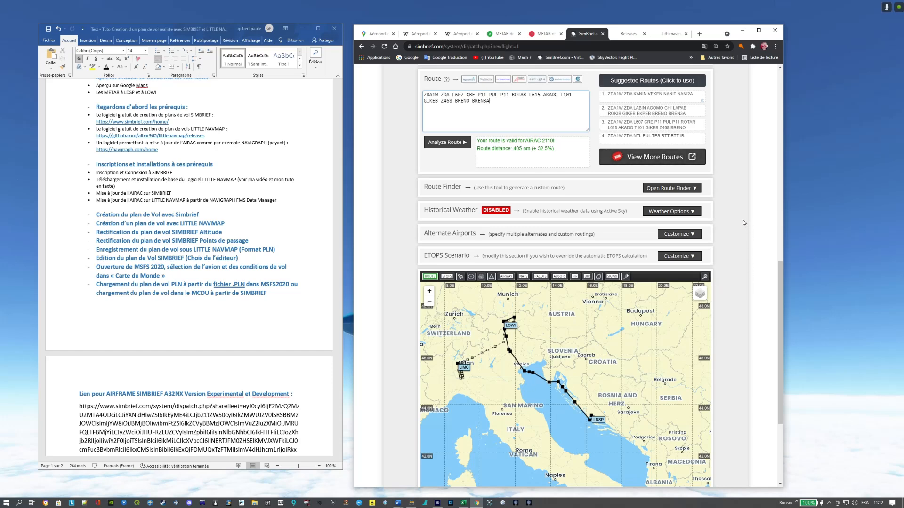
{"action": "scroll", "coordinate": [400, 202], "scroll_direction": "up", "scroll_amount": 1}
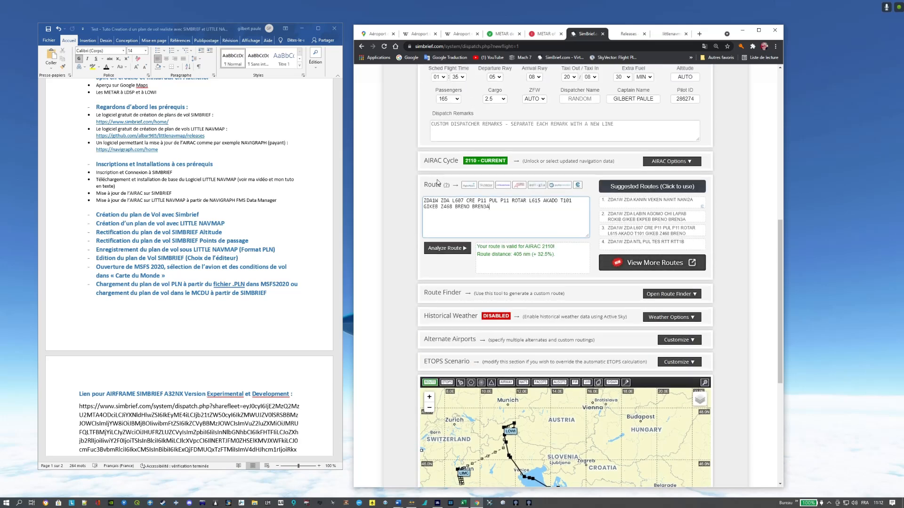
Copy the complete route text, from ZDA1W through BREN3A, out of the SimBrief Route field.
{"action": "left_click_drag", "start_coordinate": [494, 208], "coordinate": [427, 200]}
{"action": "key", "text": "ctrl+c"}
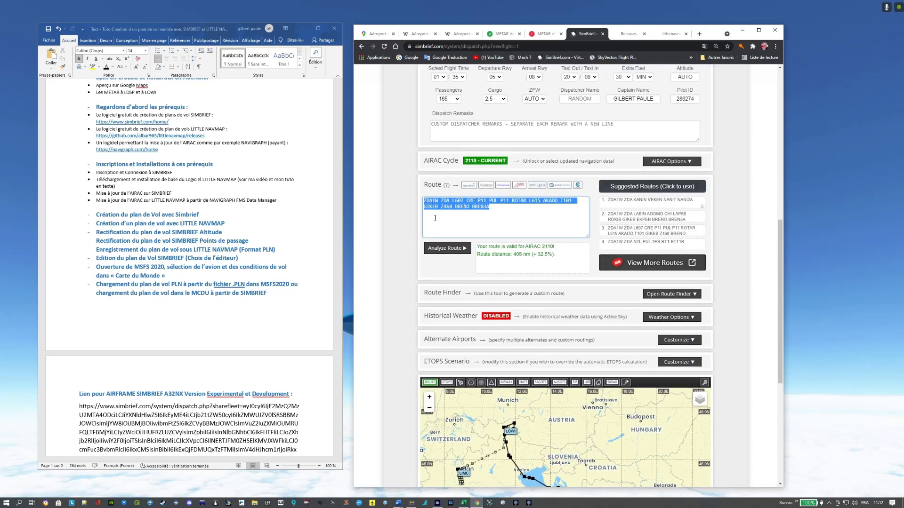
{"action": "right_click", "coordinate": [454, 208]}
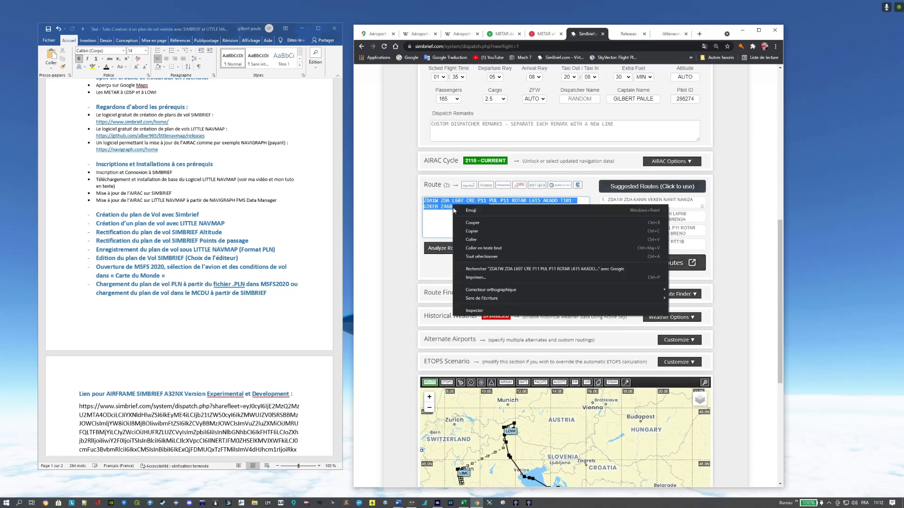
{"action": "left_click", "coordinate": [472, 231]}
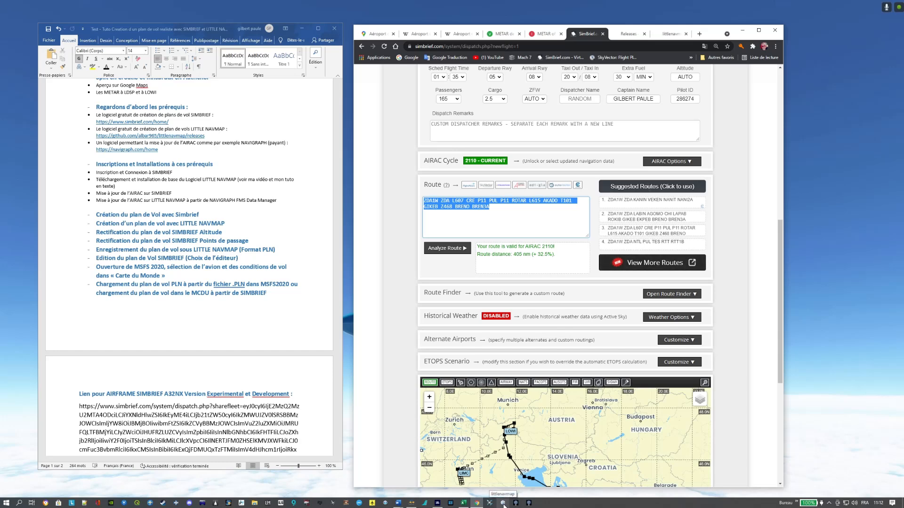
Switch to Little Navmap and create a new flight plan from the route description LDSP LOWI.
{"action": "left_click", "coordinate": [503, 504]}
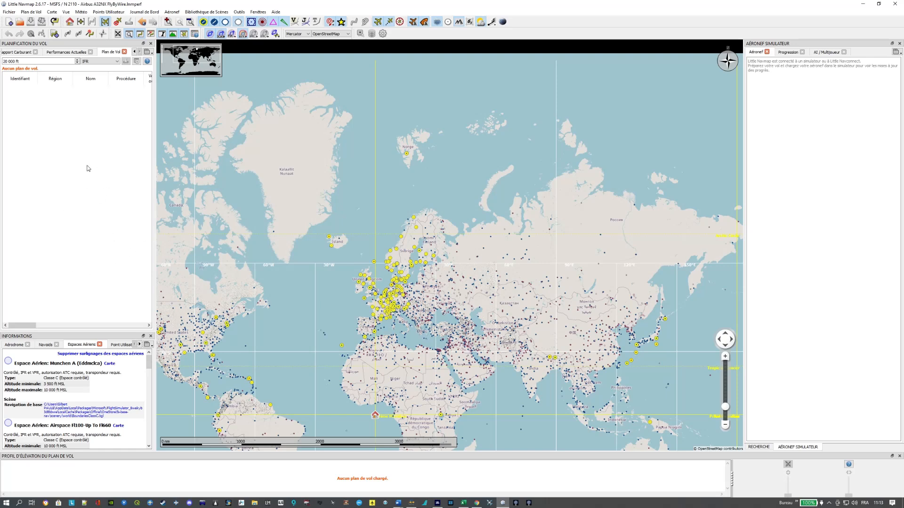
{"action": "left_click", "coordinate": [55, 35]}
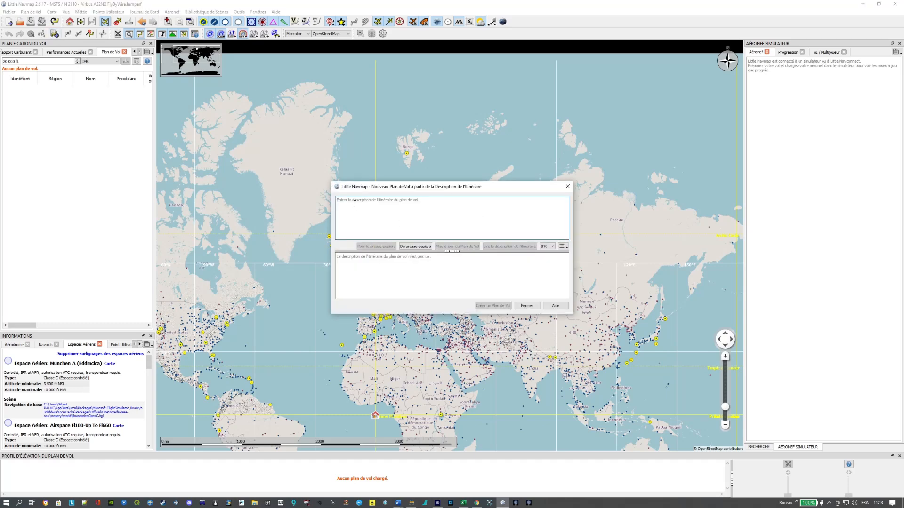
{"action": "type", "text": "L"}
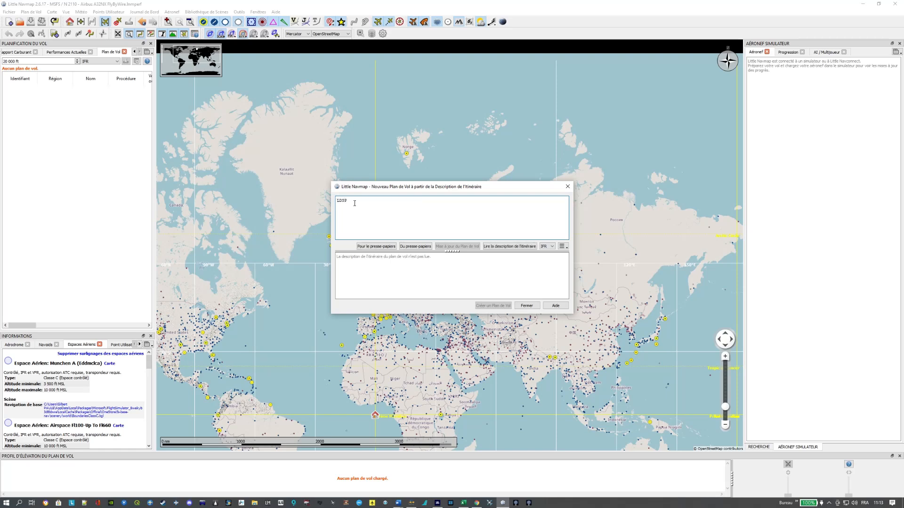
{"action": "type", "text": "DSP"}
{"action": "left_click", "coordinate": [502, 248]}
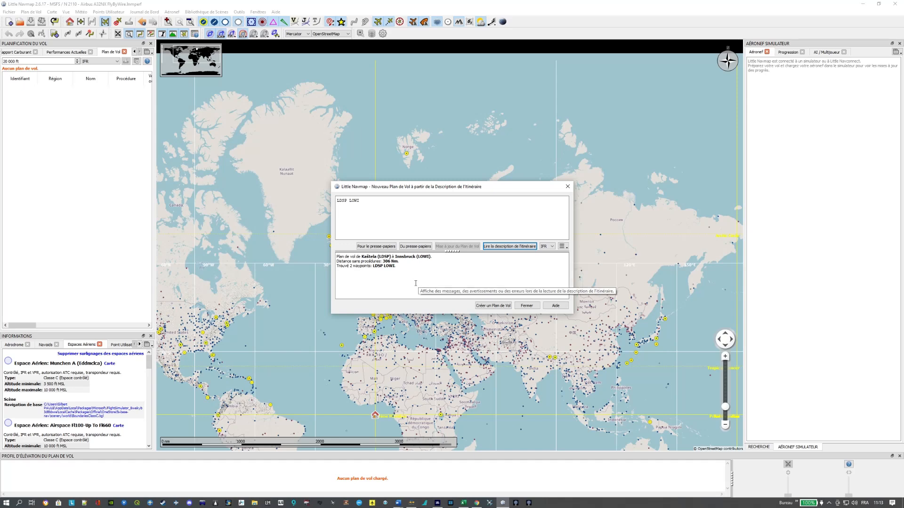
{"action": "left_click", "coordinate": [492, 306]}
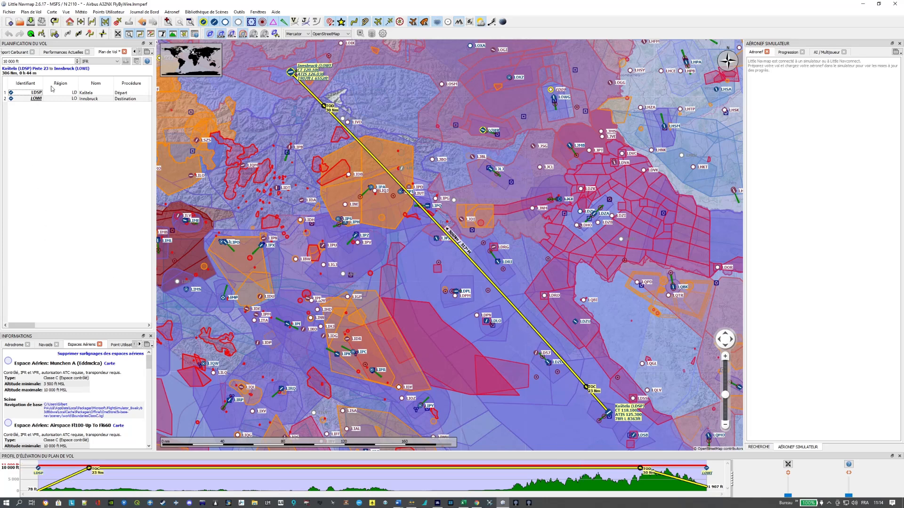
Reopen the route description and replace the speed and altitude entry between LDSP and LOWI with the copied SimBrief route.
{"action": "left_click", "coordinate": [55, 34]}
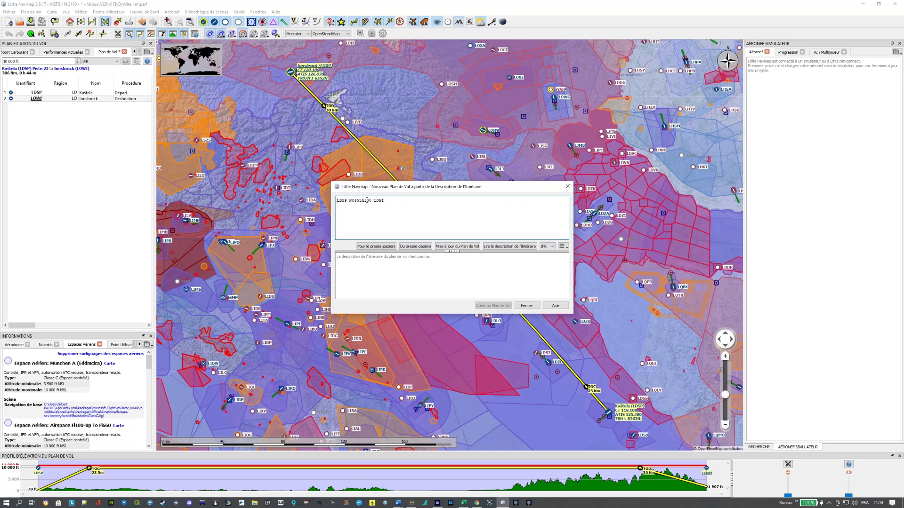
{"action": "left_click_drag", "start_coordinate": [376, 204], "coordinate": [353, 205]}
{"action": "right_click", "coordinate": [359, 203]}
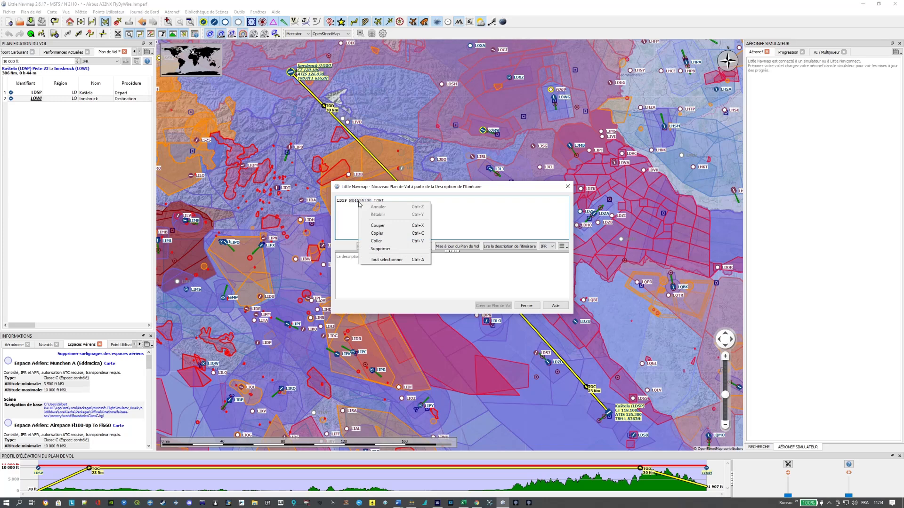
{"action": "left_click", "coordinate": [381, 242]}
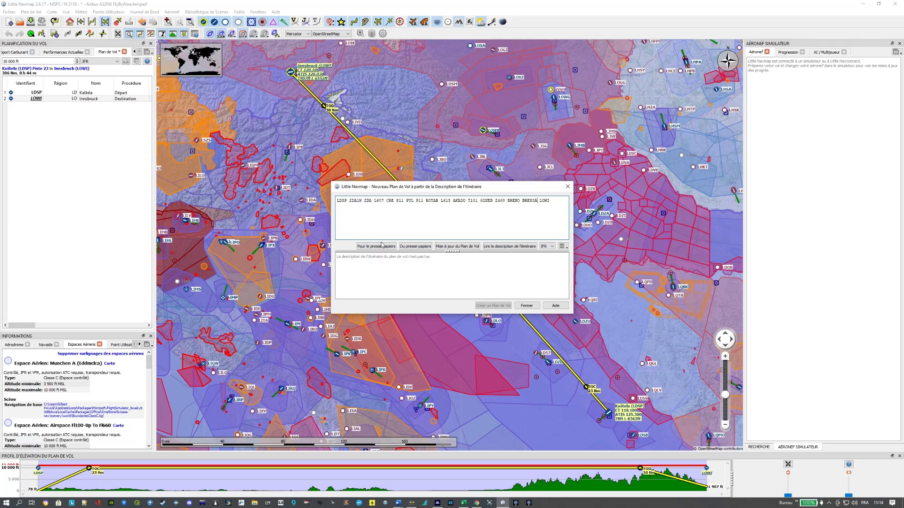
Read the extended route description and create the flight plan from it, without saving the changes to the previous plan.
{"action": "double_click", "coordinate": [352, 202]}
{"action": "left_click", "coordinate": [567, 223]}
{"action": "left_click", "coordinate": [506, 246]}
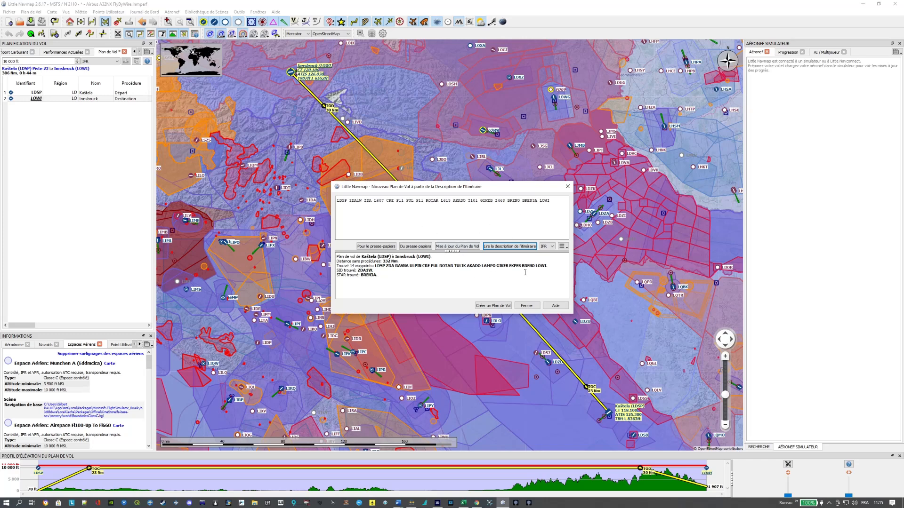
{"action": "left_click", "coordinate": [493, 306]}
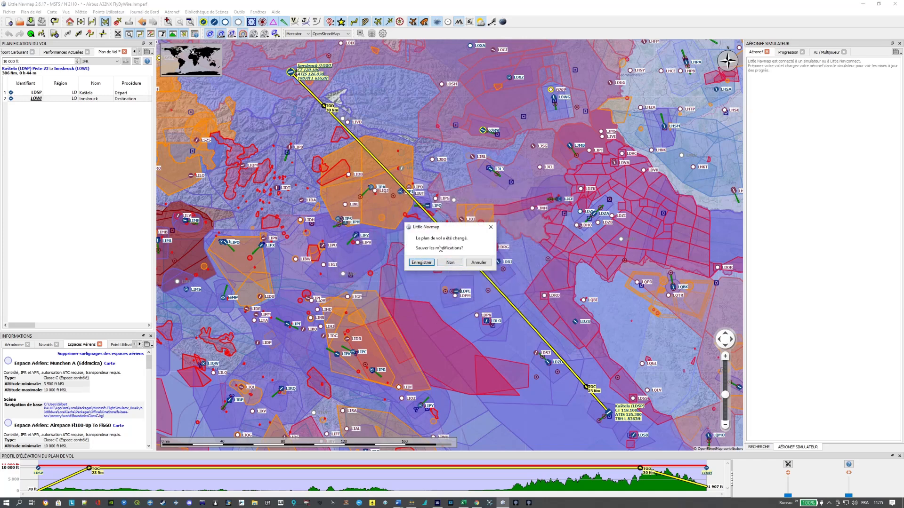
{"action": "left_click", "coordinate": [454, 267]}
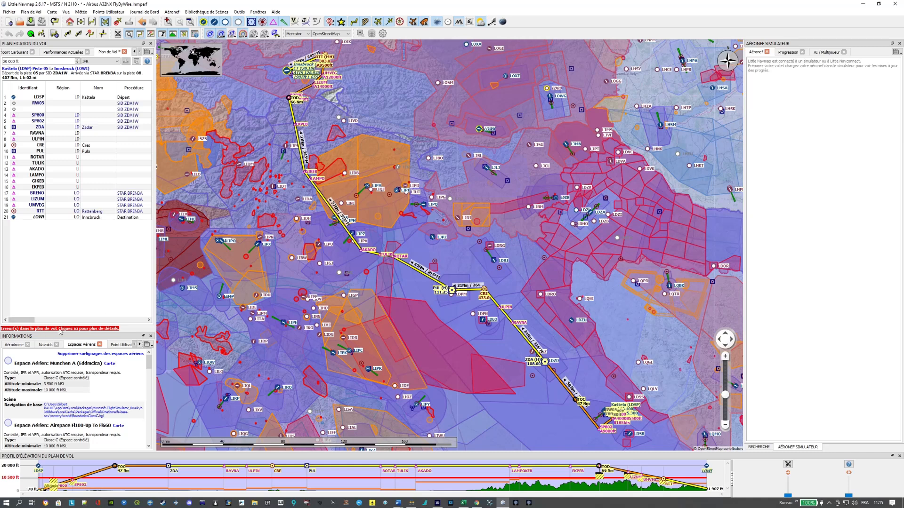
Examine the flight plan's errors and the types and altitude limits of the airspaces crossed by the route near LAMPO.
{"action": "mouse_move", "coordinate": [93, 331]}
{"action": "left_click", "coordinate": [331, 196]}
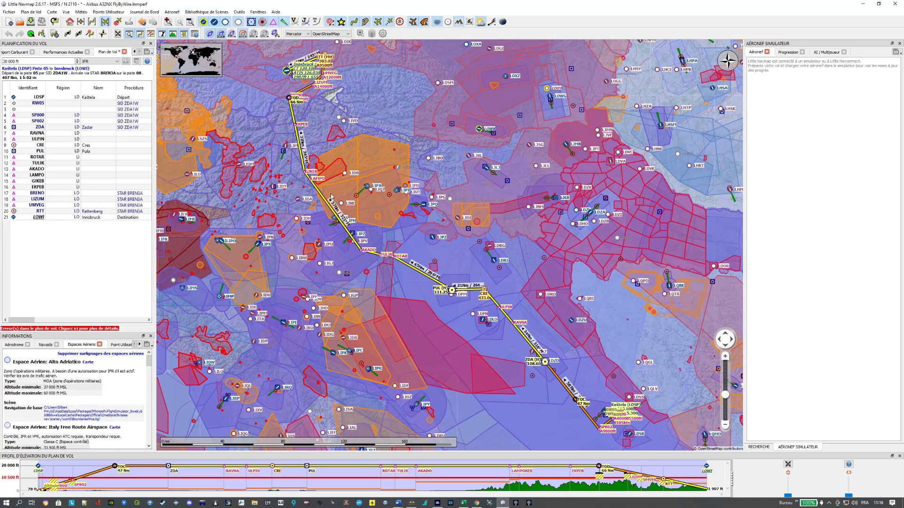
{"action": "scroll", "coordinate": [79, 398], "scroll_direction": "down", "scroll_amount": 3}
{"action": "scroll", "coordinate": [79, 398], "scroll_direction": "down", "scroll_amount": 10}
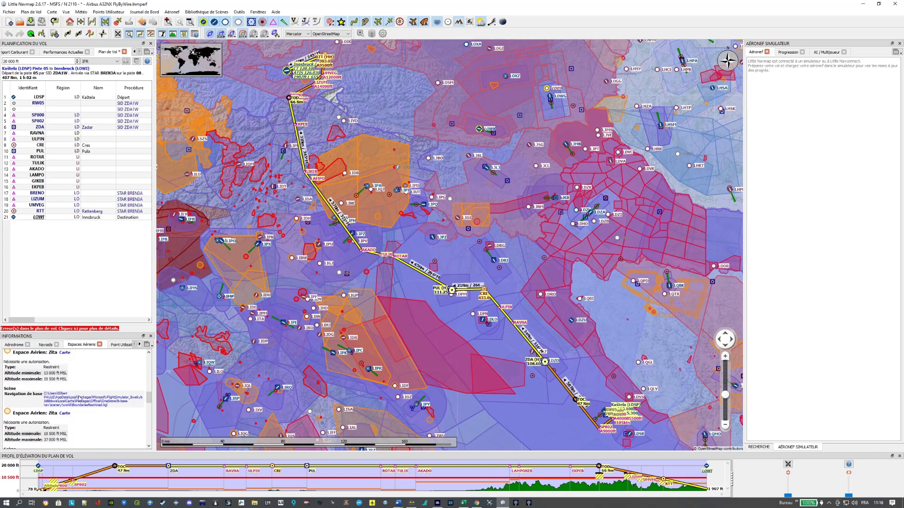
{"action": "scroll", "coordinate": [60, 384], "scroll_direction": "up", "scroll_amount": 1}
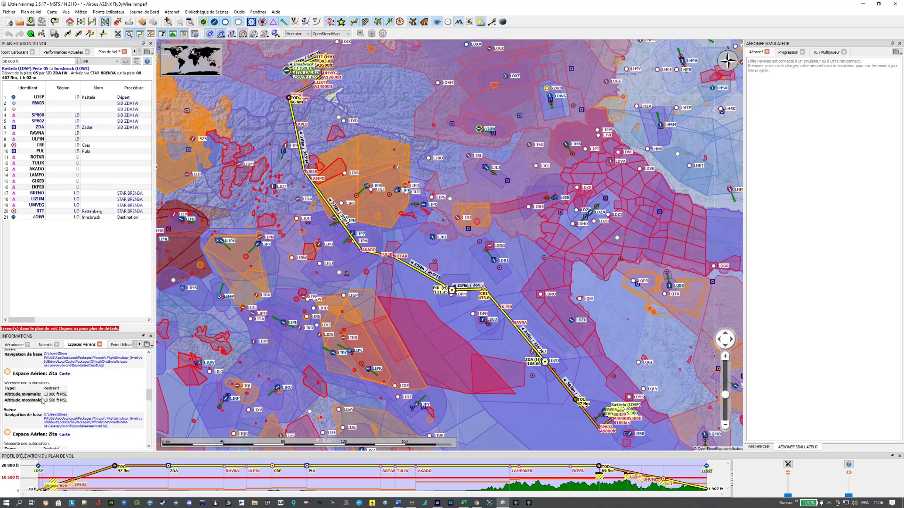
{"action": "scroll", "coordinate": [57, 395], "scroll_direction": "down", "scroll_amount": 2}
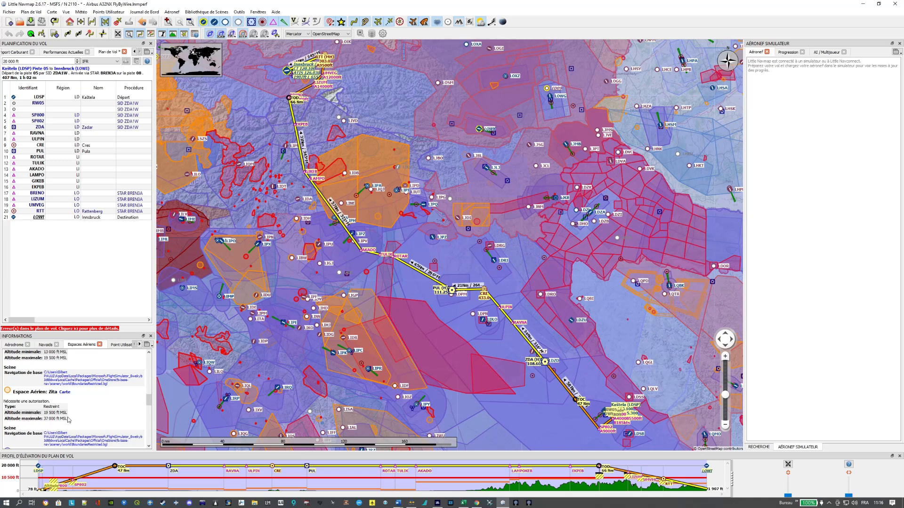
{"action": "scroll", "coordinate": [78, 418], "scroll_direction": "down", "scroll_amount": 2}
{"action": "scroll", "coordinate": [78, 418], "scroll_direction": "up", "scroll_amount": 3}
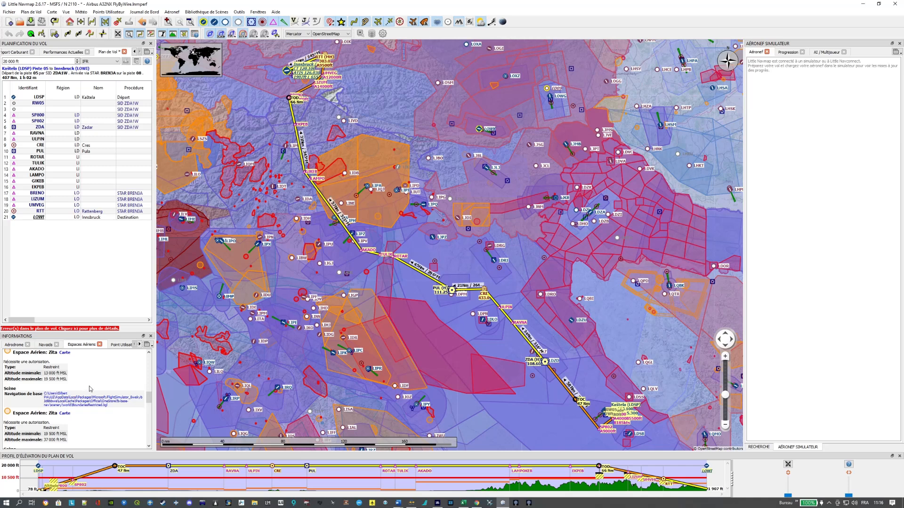
{"action": "scroll", "coordinate": [106, 380], "scroll_direction": "down", "scroll_amount": 5}
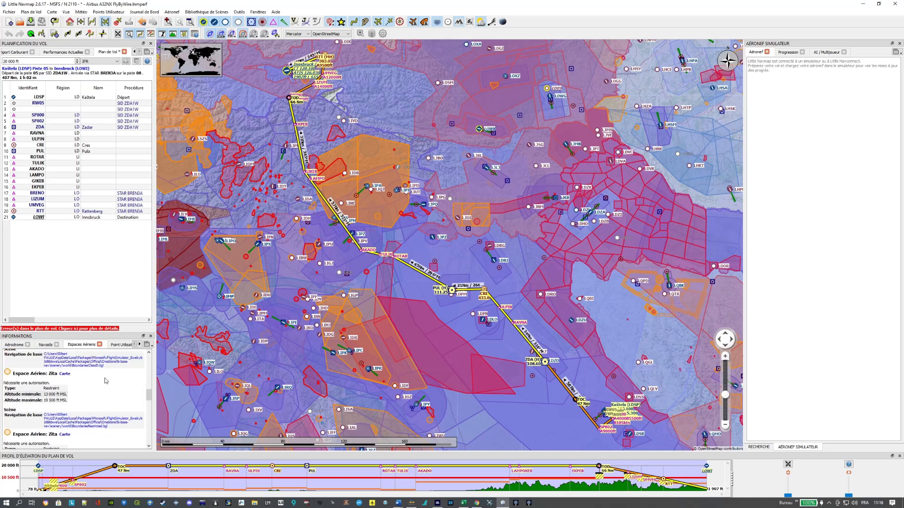
{"action": "scroll", "coordinate": [89, 392], "scroll_direction": "up", "scroll_amount": 3}
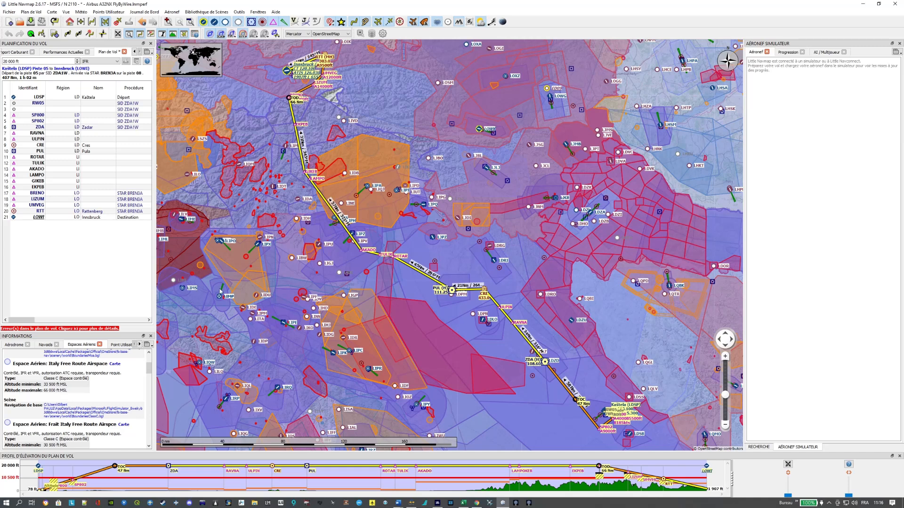
{"action": "scroll", "coordinate": [80, 397], "scroll_direction": "down", "scroll_amount": 2}
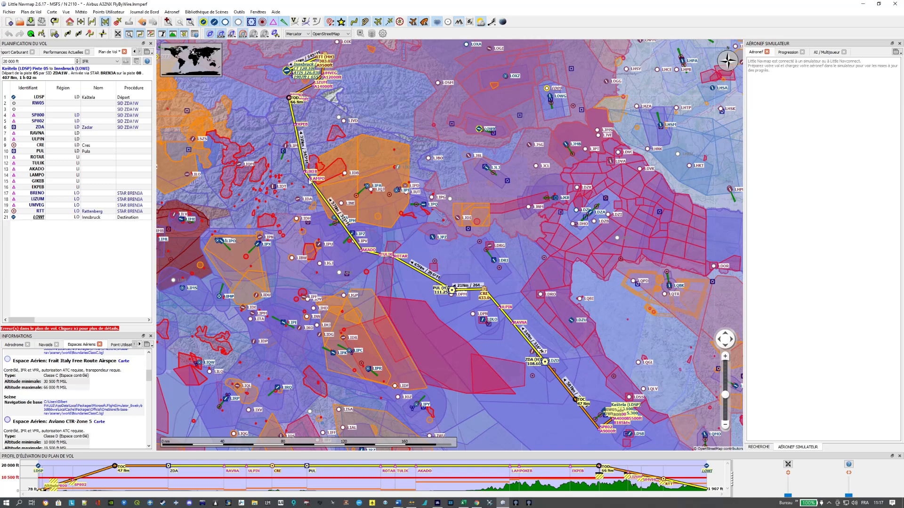
Try a cruise altitude of 29 000 ft for the flight plan, check its errors, and return it to 20 000 ft.
{"action": "mouse_move", "coordinate": [127, 330]}
{"action": "left_click", "coordinate": [78, 60]}
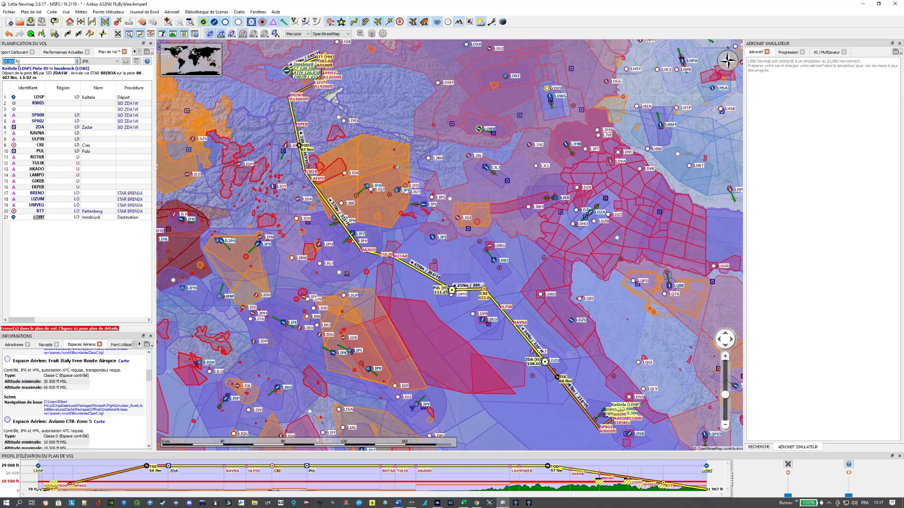
{"action": "left_click", "coordinate": [74, 282]}
{"action": "mouse_move", "coordinate": [96, 331]}
{"action": "left_click", "coordinate": [78, 63]}
{"action": "left_click", "coordinate": [77, 63]}
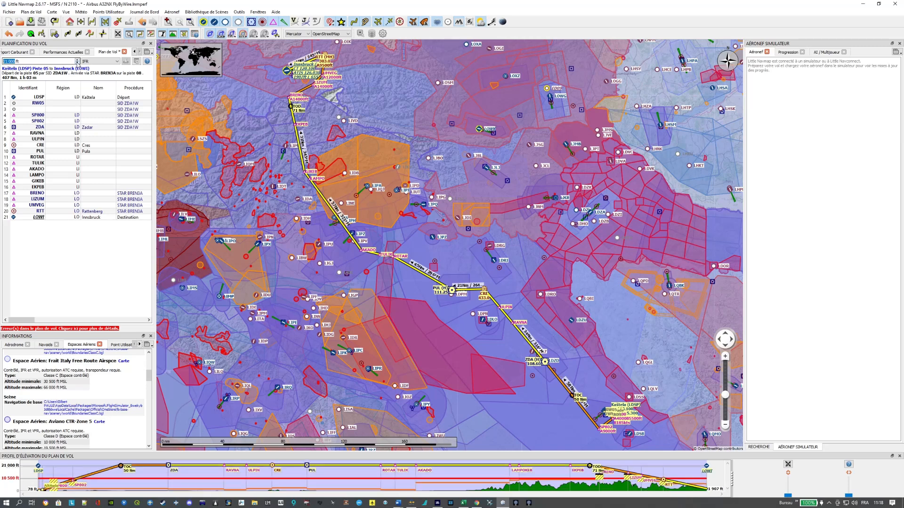
{"action": "left_click", "coordinate": [77, 62]}
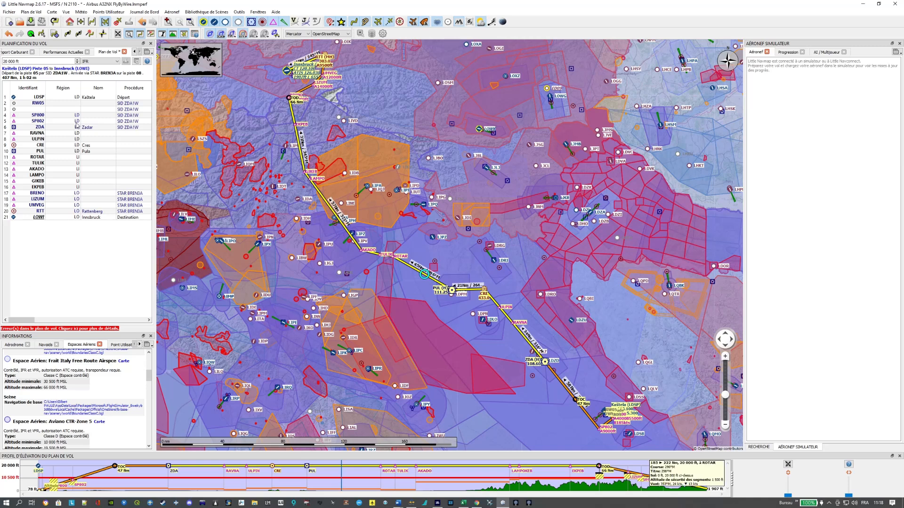
Calculate the flight plan from departure to destination at 20 000 ft using Jet airways, and close the calculation window.
{"action": "left_click", "coordinate": [31, 13]}
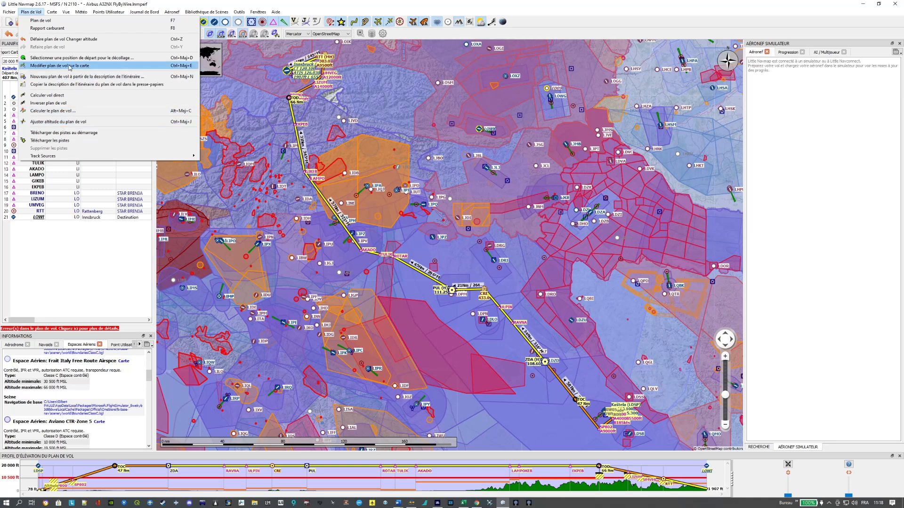
{"action": "left_click", "coordinate": [76, 112]}
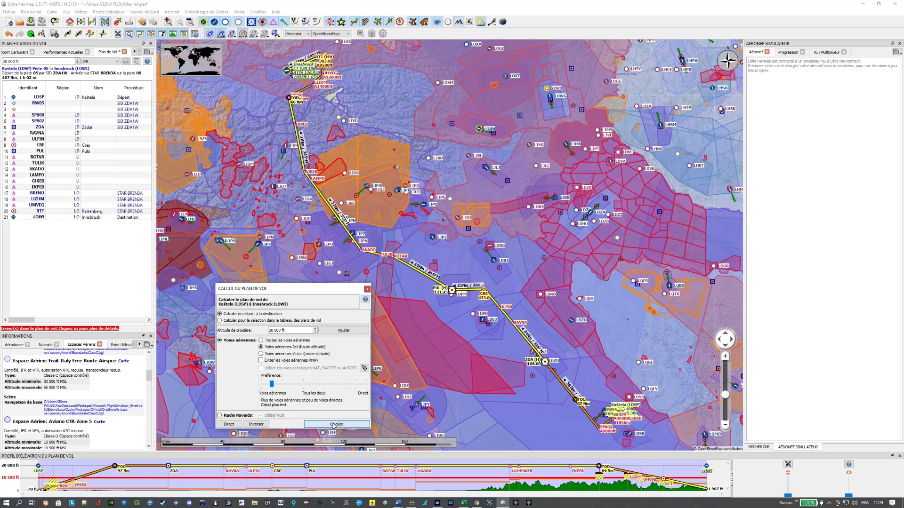
{"action": "left_click", "coordinate": [334, 425]}
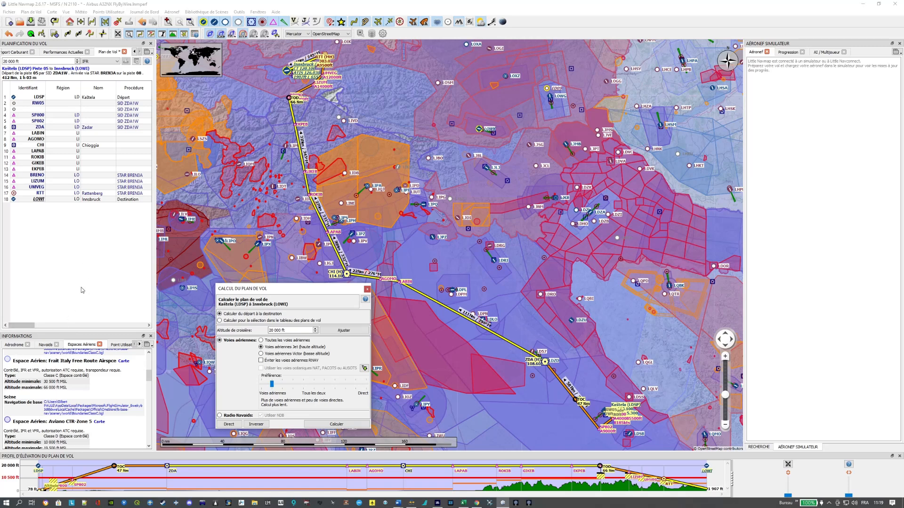
{"action": "left_click", "coordinate": [367, 290]}
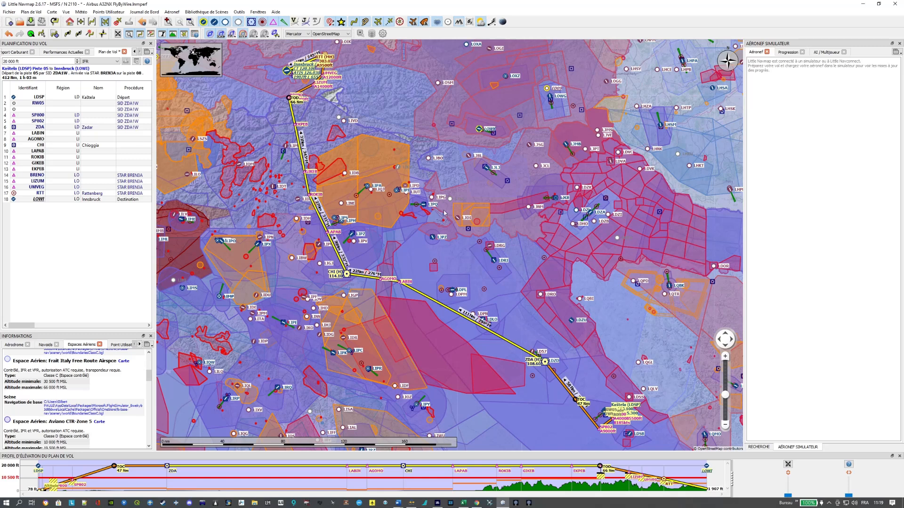
Reduce the Little Navmap window from full screen and switch to the SimBrief dispatch page in the browser.
{"action": "left_click", "coordinate": [877, 5]}
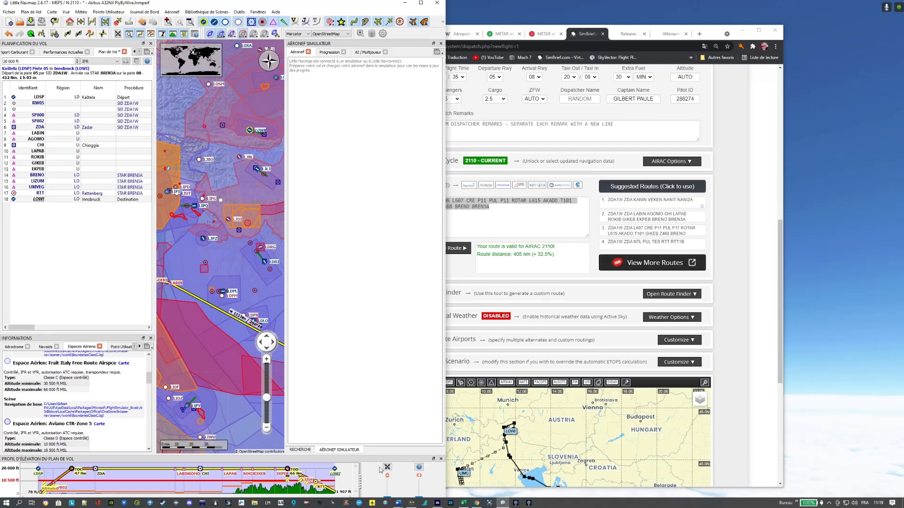
{"action": "left_click", "coordinate": [476, 502]}
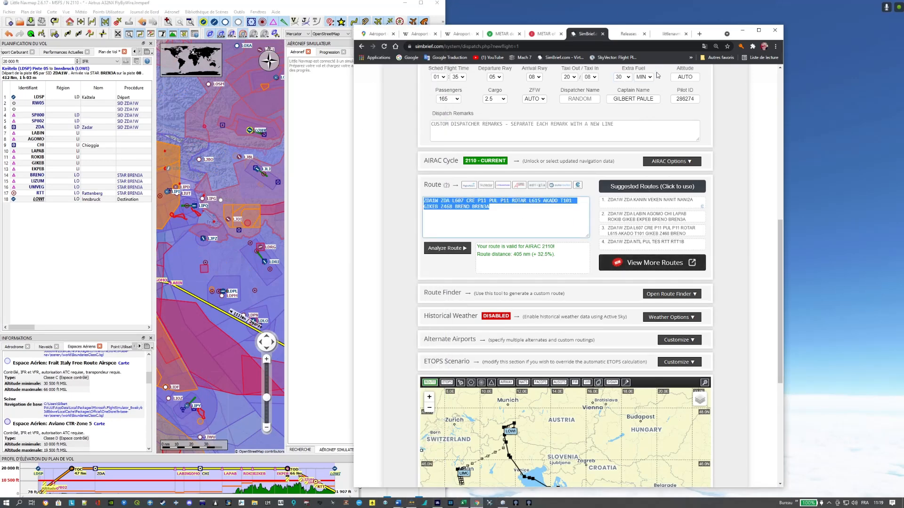
Replace the route's segment between ZDA and BRENO with LABIN AGOMO CHI LAPAB ROKIB GIKEB EKPEB, analyze it, and view it on the map.
{"action": "left_click", "coordinate": [490, 230]}
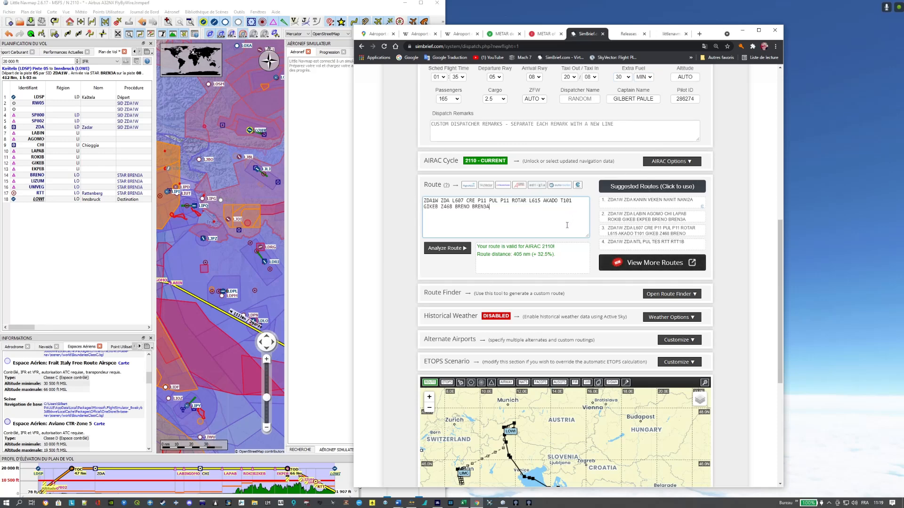
{"action": "left_click_drag", "start_coordinate": [713, 33], "coordinate": [806, 9]}
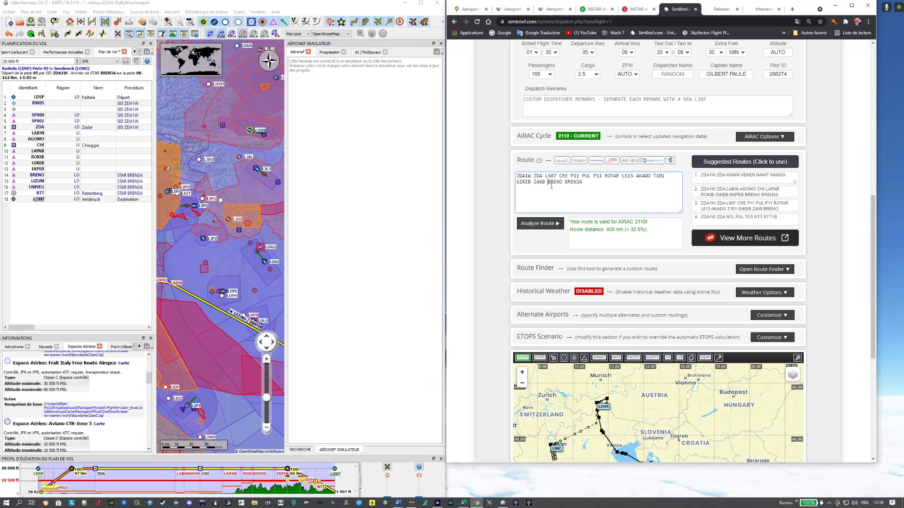
{"action": "left_click_drag", "start_coordinate": [547, 181], "coordinate": [545, 175]}
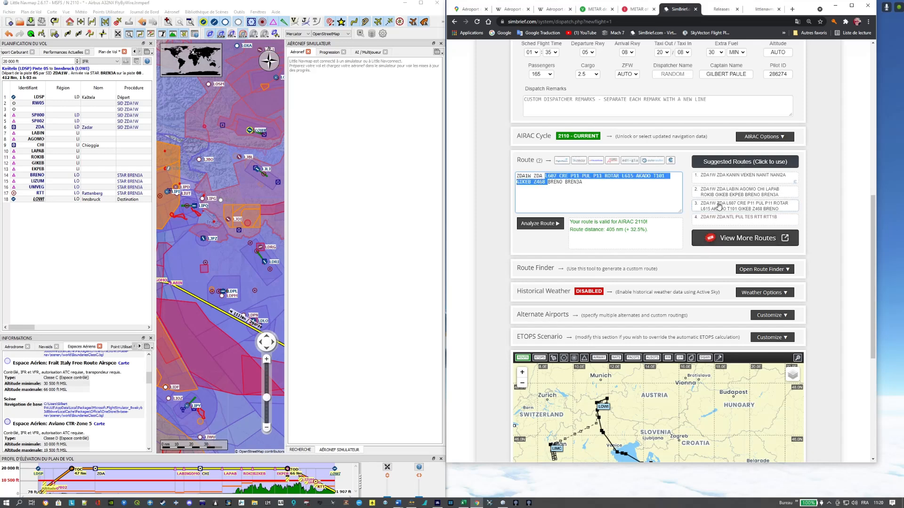
{"action": "key", "text": "BackSpace"}
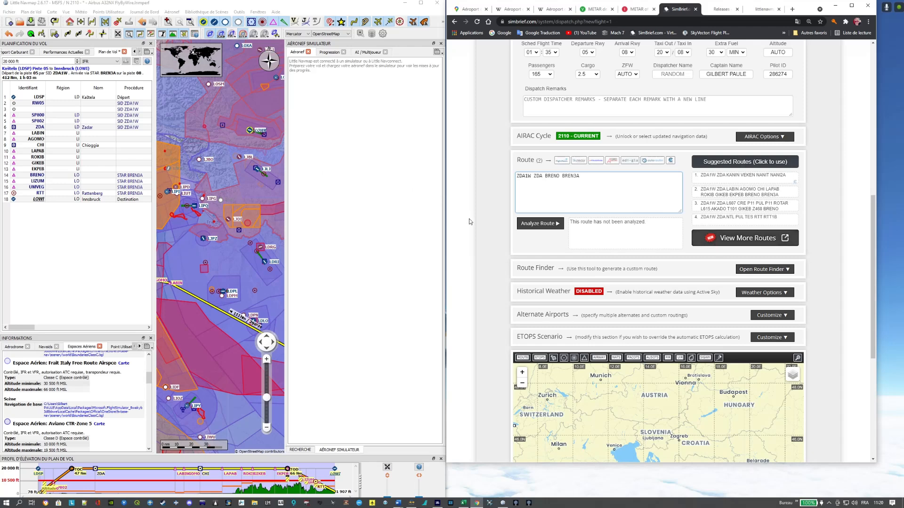
{"action": "type", "text": "LABIN AGOMO CHI"}
{"action": "type", "text": "LAPAB ROKIB GIKE"}
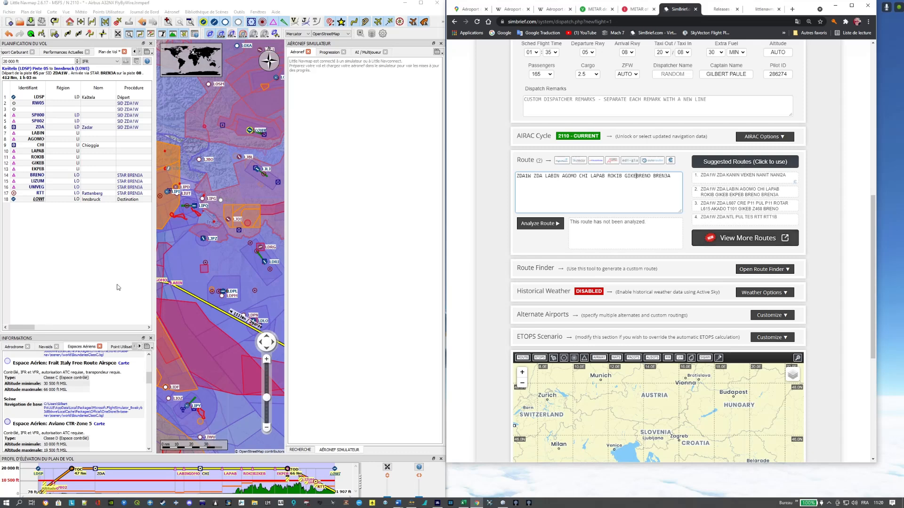
{"action": "type", "text": "B"}
{"action": "type", "text": "KPEB B"}
{"action": "left_click", "coordinate": [540, 228]}
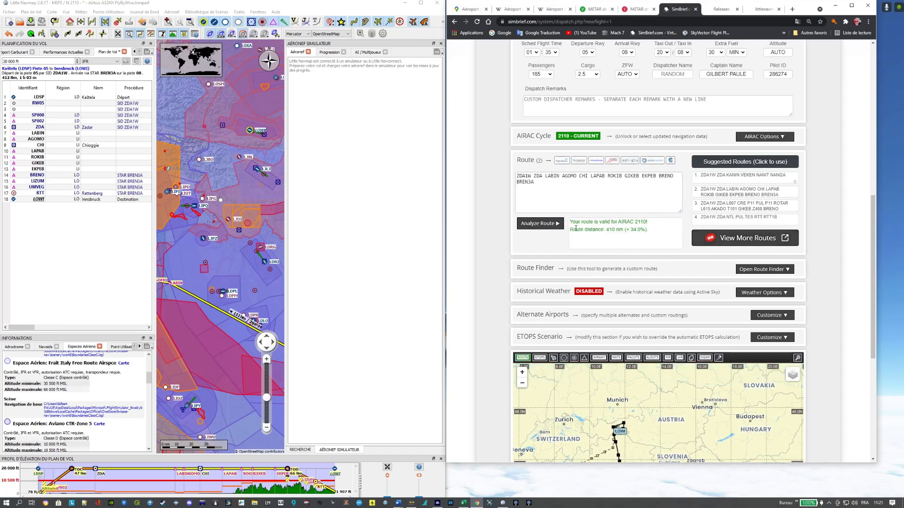
{"action": "scroll", "coordinate": [490, 319], "scroll_direction": "down", "scroll_amount": 4}
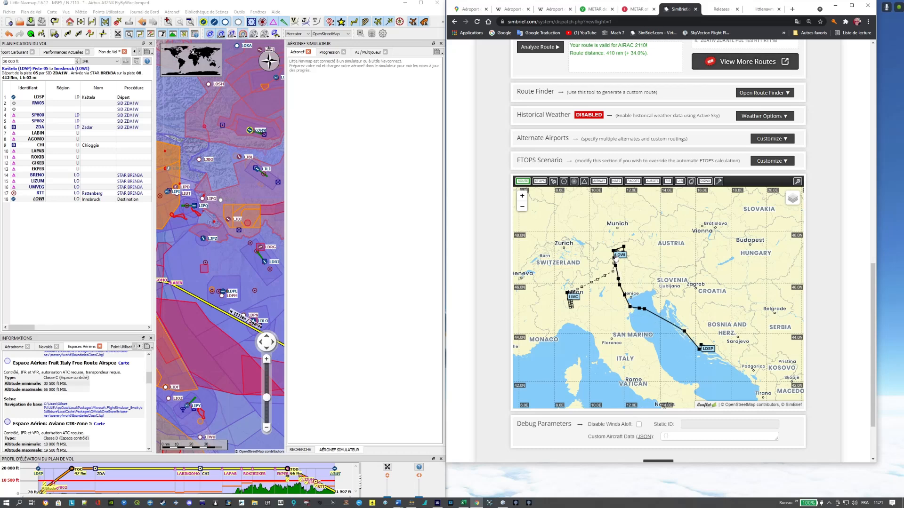
Switch to Little Navmap in full screen and examine the airspaces crossed by the route near CHI and ROKIB.
{"action": "left_click", "coordinate": [304, 254]}
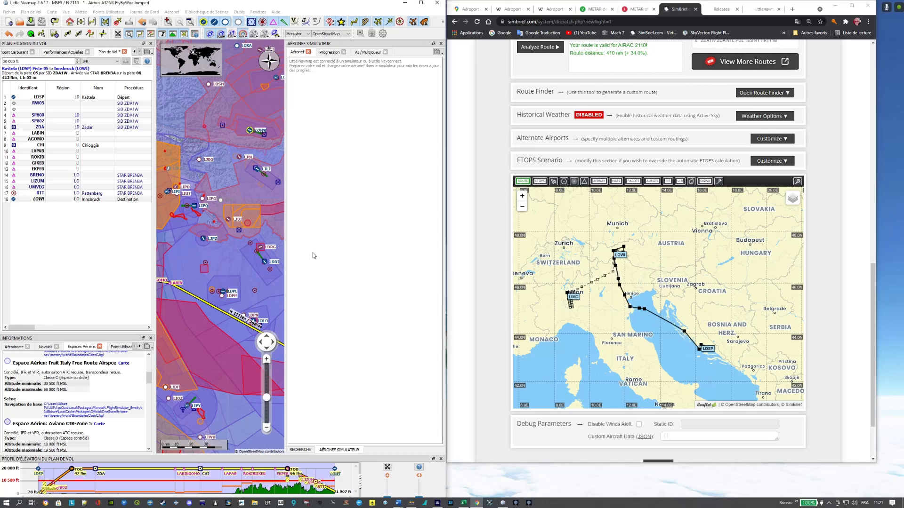
{"action": "left_click", "coordinate": [421, 3]}
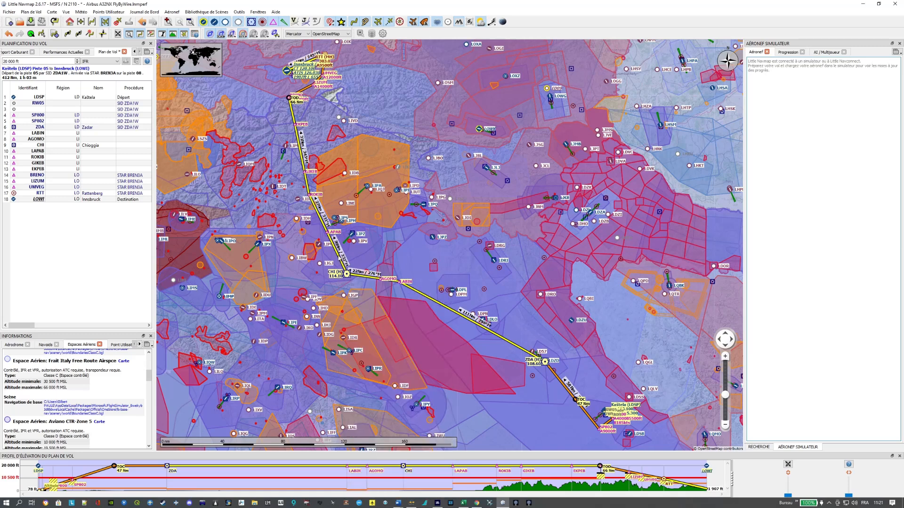
{"action": "mouse_move", "coordinate": [331, 276]}
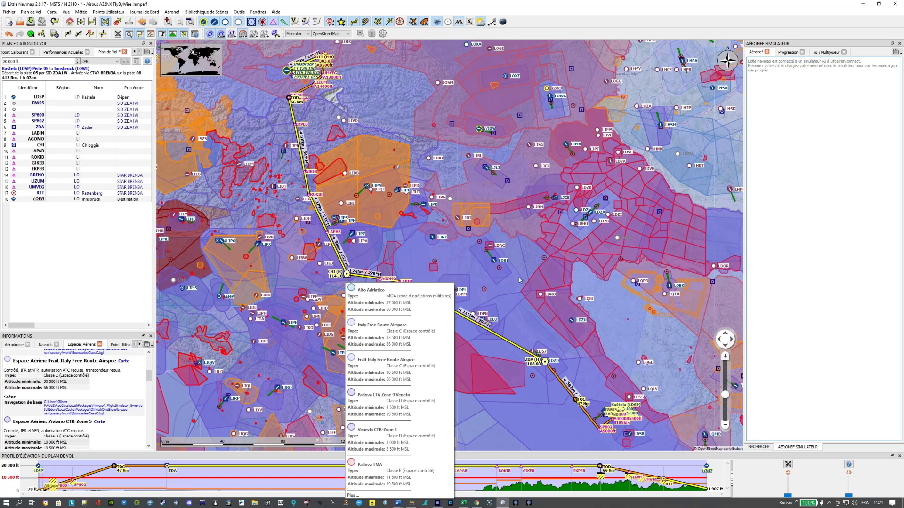
{"action": "mouse_move", "coordinate": [569, 372]}
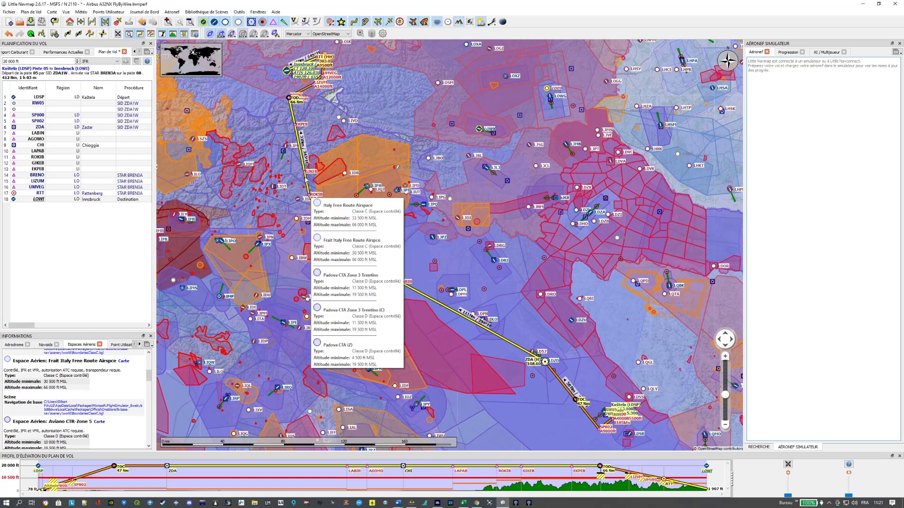
{"action": "mouse_move", "coordinate": [404, 205]}
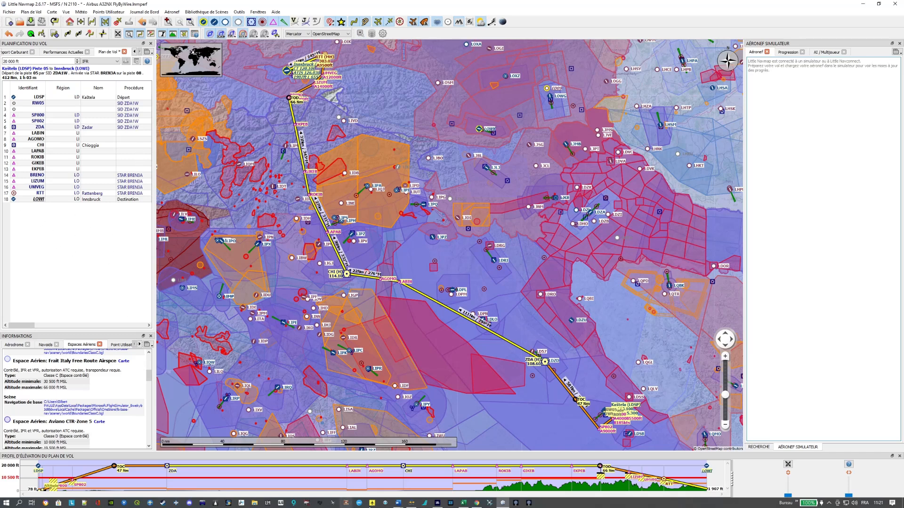
Open Navigraph Charts and place its window over the Little Navmap map.
{"action": "left_click", "coordinate": [451, 504]}
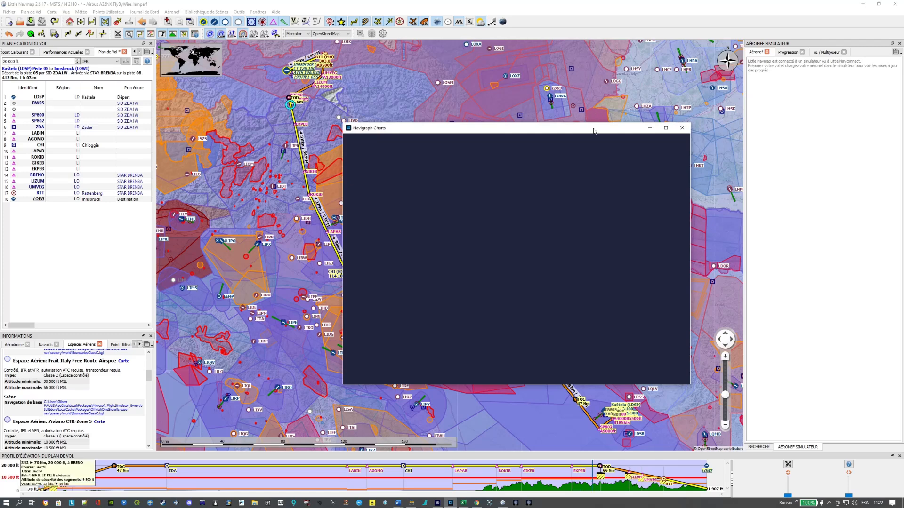
{"action": "left_click_drag", "start_coordinate": [594, 131], "coordinate": [618, 91]}
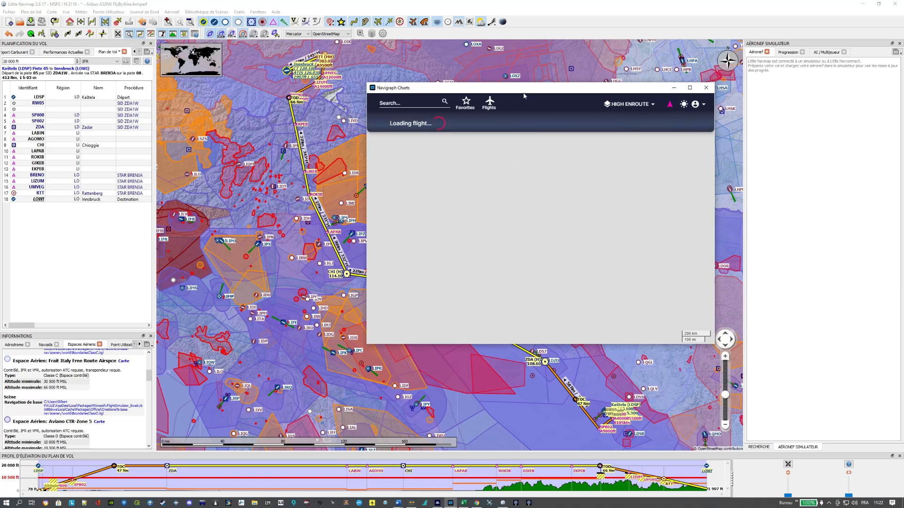
{"action": "left_click_drag", "start_coordinate": [540, 92], "coordinate": [497, 96]}
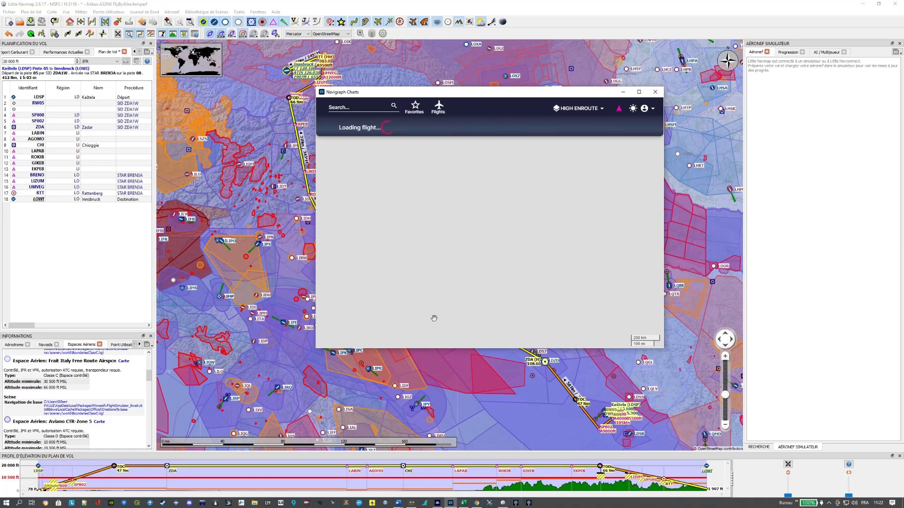
Switch to SimBrief, review the dispatch options for LDSP to LOWI, and generate the flight.
{"action": "left_click", "coordinate": [475, 505]}
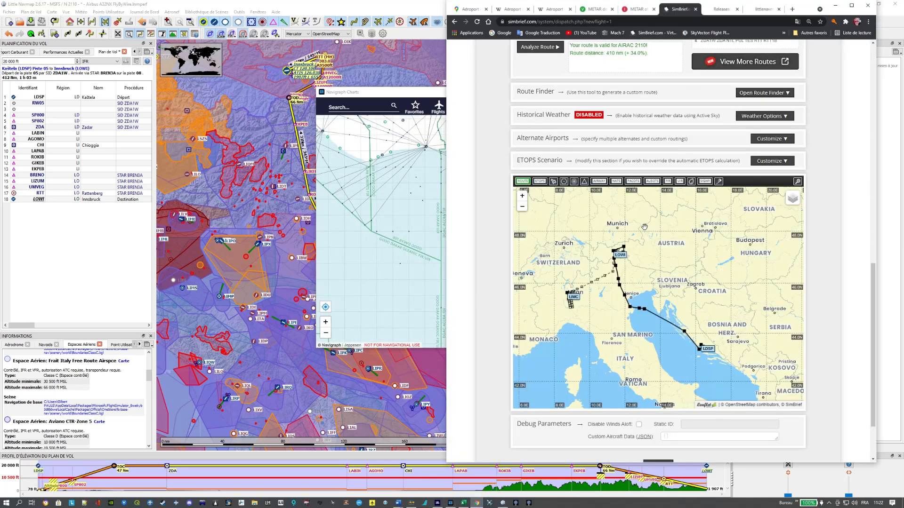
{"action": "scroll", "coordinate": [508, 322], "scroll_direction": "up", "scroll_amount": 10}
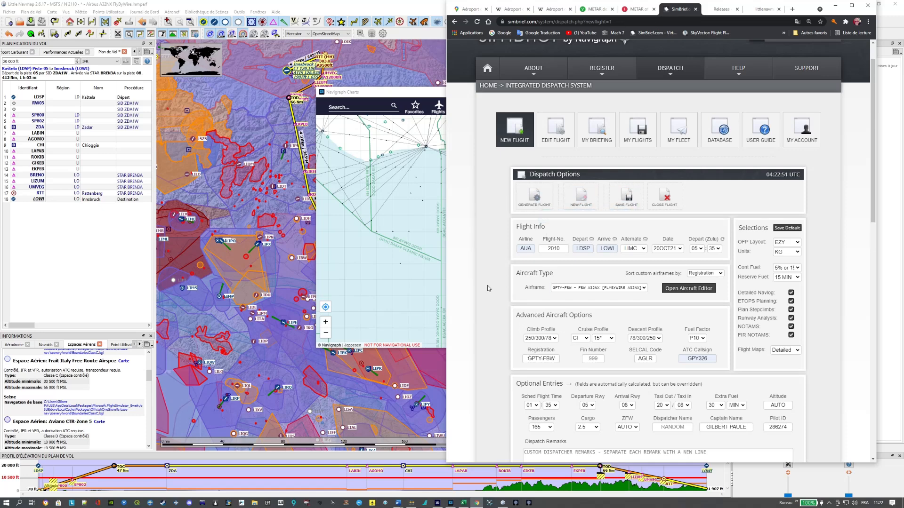
{"action": "scroll", "coordinate": [535, 358], "scroll_direction": "down", "scroll_amount": 5}
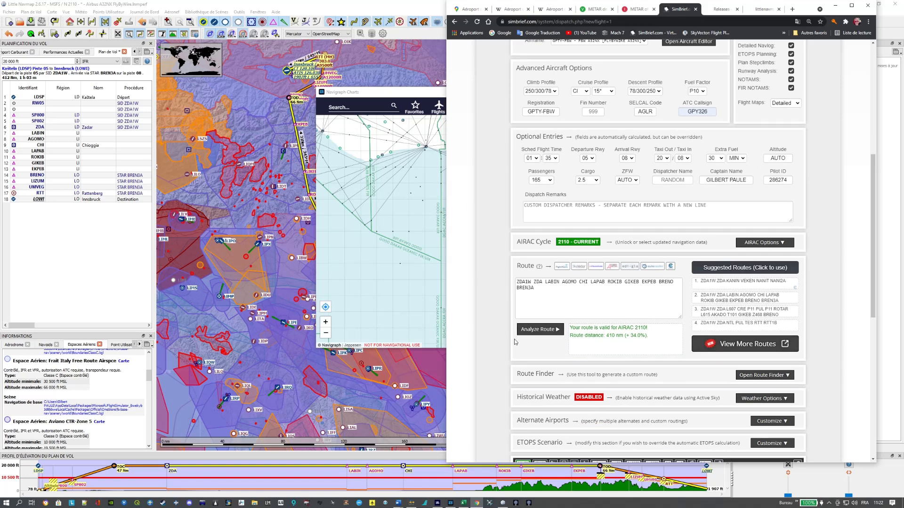
{"action": "scroll", "coordinate": [493, 344], "scroll_direction": "up", "scroll_amount": 5}
{"action": "scroll", "coordinate": [492, 330], "scroll_direction": "up", "scroll_amount": 2}
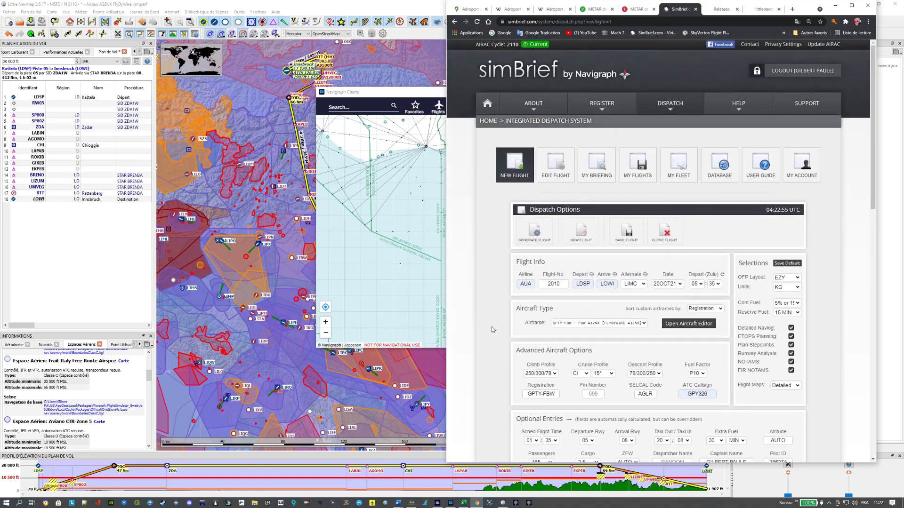
{"action": "left_click", "coordinate": [536, 239]}
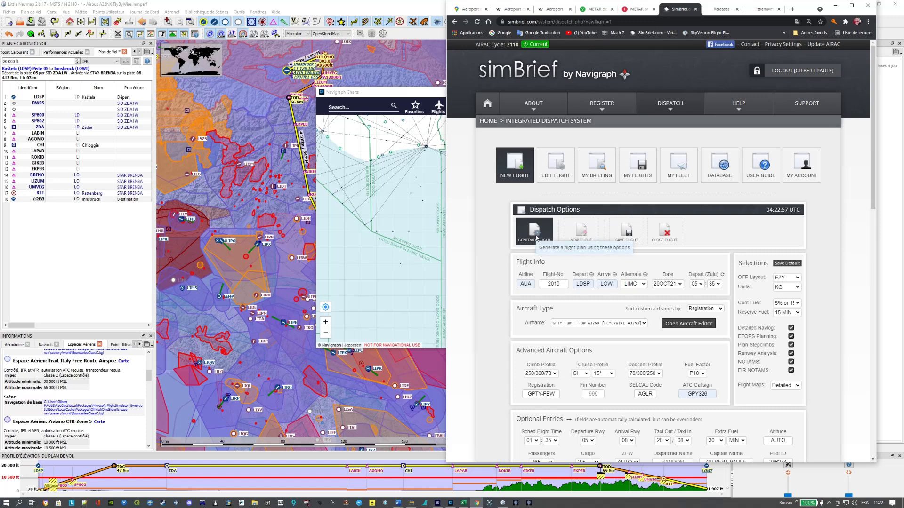
{"action": "left_click", "coordinate": [647, 274]}
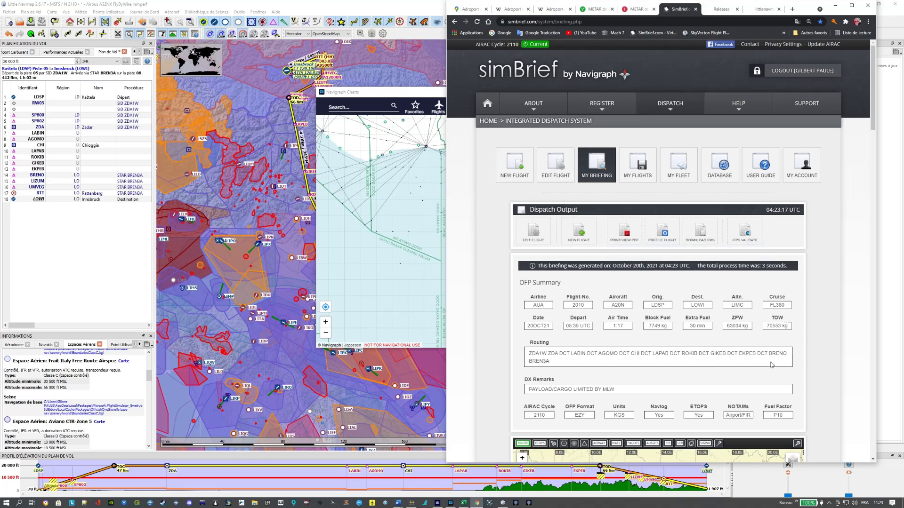
Switch to Navigraph Charts, turn off following the aircraft position, and create a flight from the latest SimBrief LDSP-LOWI plan.
{"action": "left_click", "coordinate": [375, 12]}
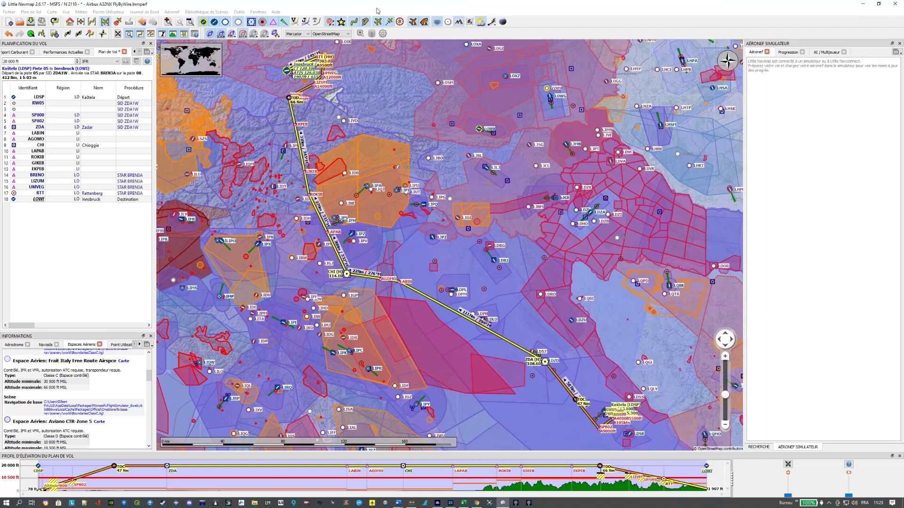
{"action": "left_click", "coordinate": [451, 503]}
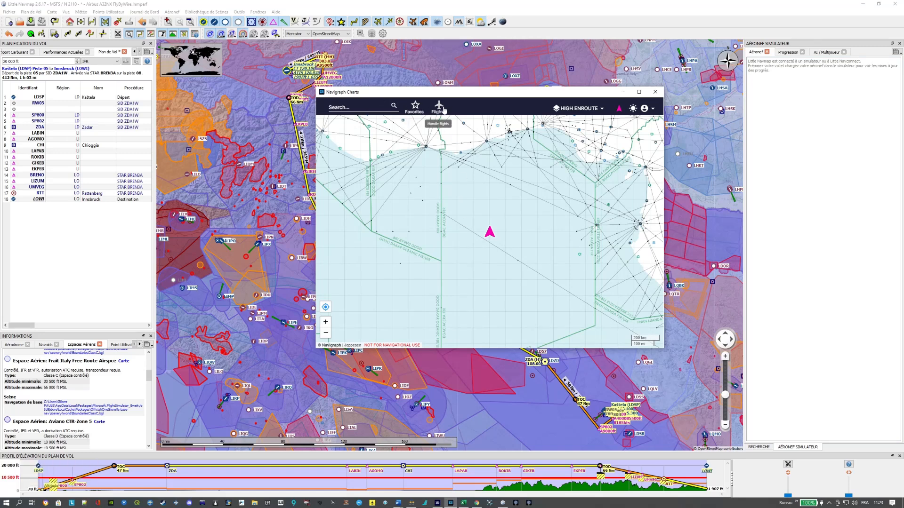
{"action": "left_click", "coordinate": [622, 113]}
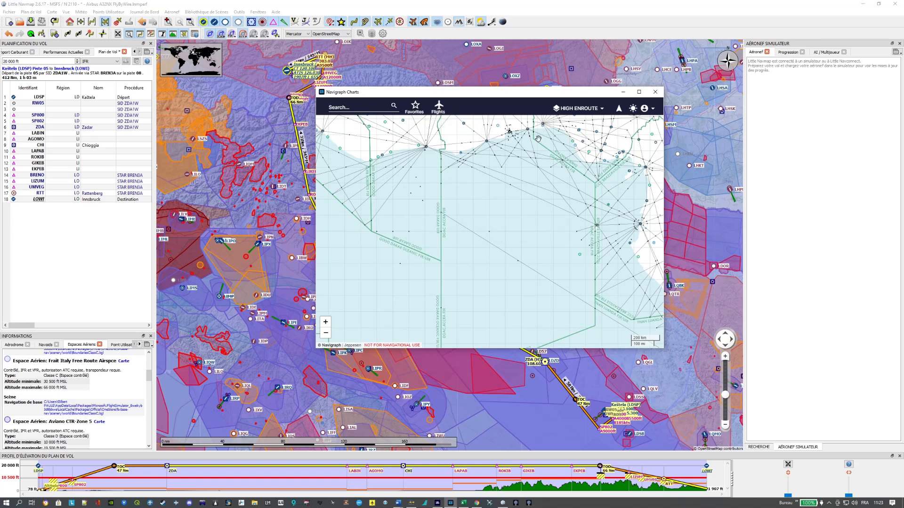
{"action": "left_click", "coordinate": [439, 105]}
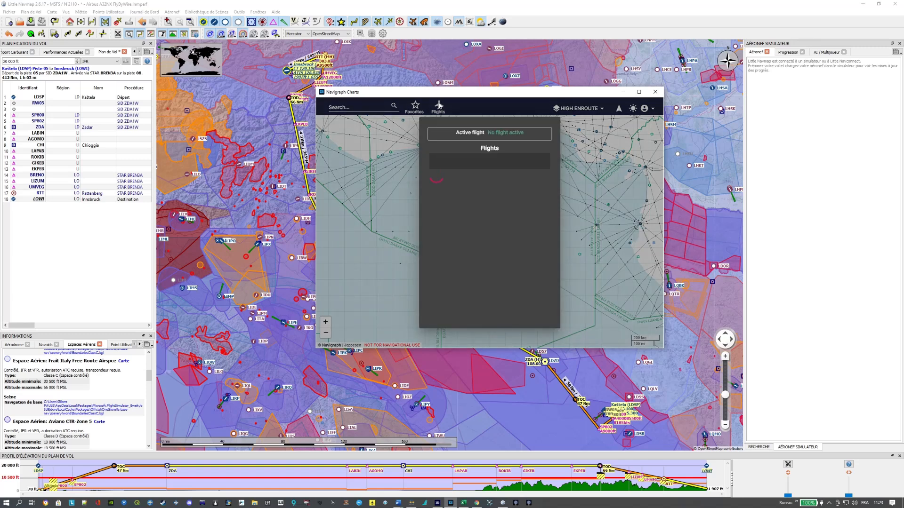
{"action": "left_click", "coordinate": [447, 134]}
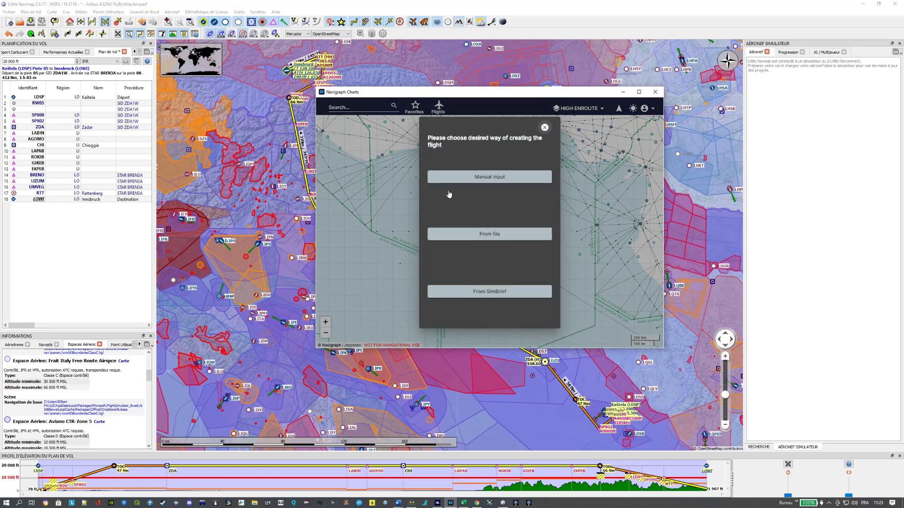
{"action": "left_click", "coordinate": [493, 293]}
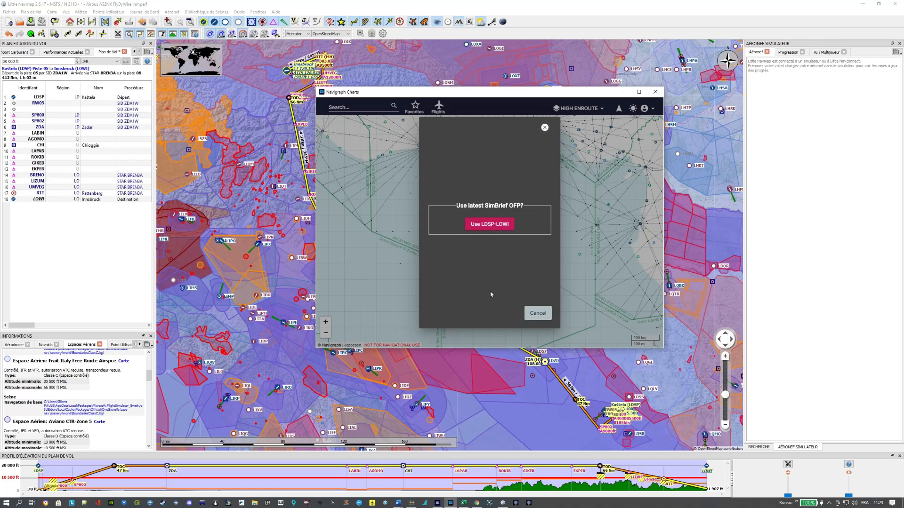
{"action": "left_click", "coordinate": [498, 227]}
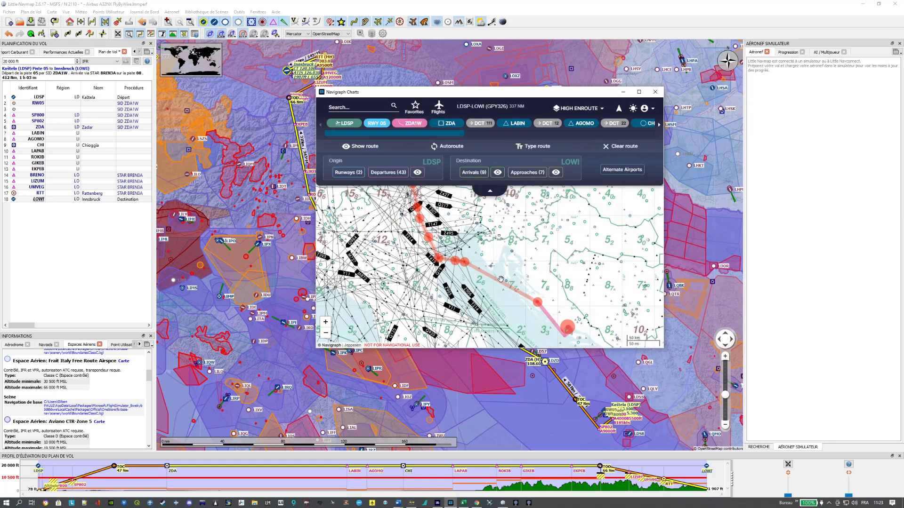
Review the imported route on the chart and its sequence of legs from LDSP through to LOWI.
{"action": "left_click_drag", "start_coordinate": [528, 239], "coordinate": [529, 269]}
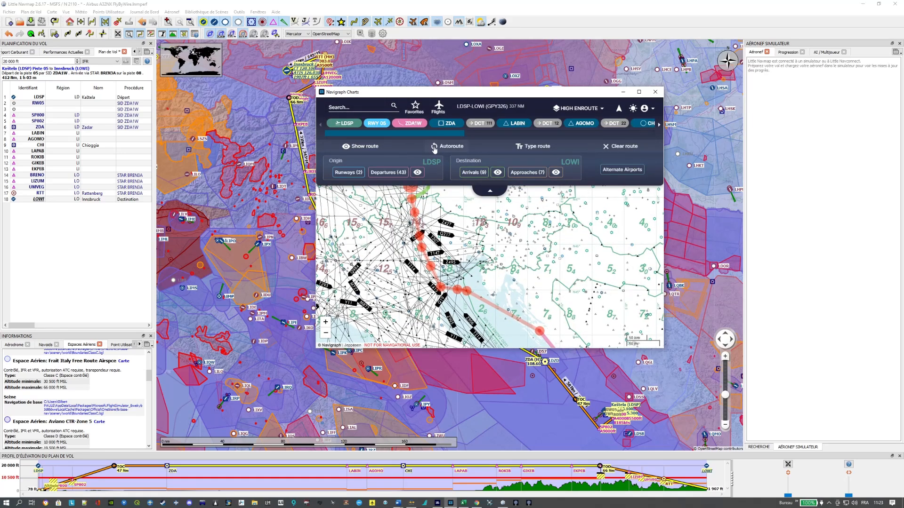
{"action": "left_click_drag", "start_coordinate": [430, 135], "coordinate": [649, 135]}
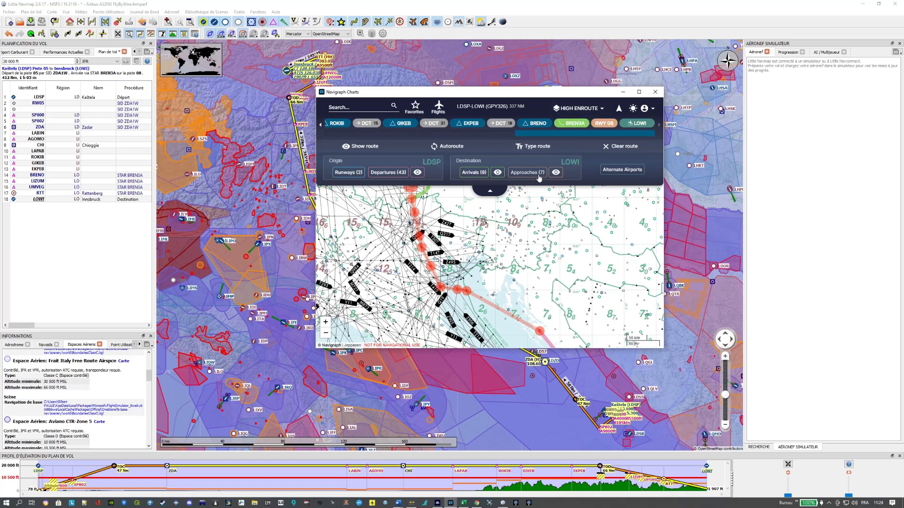
{"action": "left_click_drag", "start_coordinate": [576, 135], "coordinate": [386, 134]}
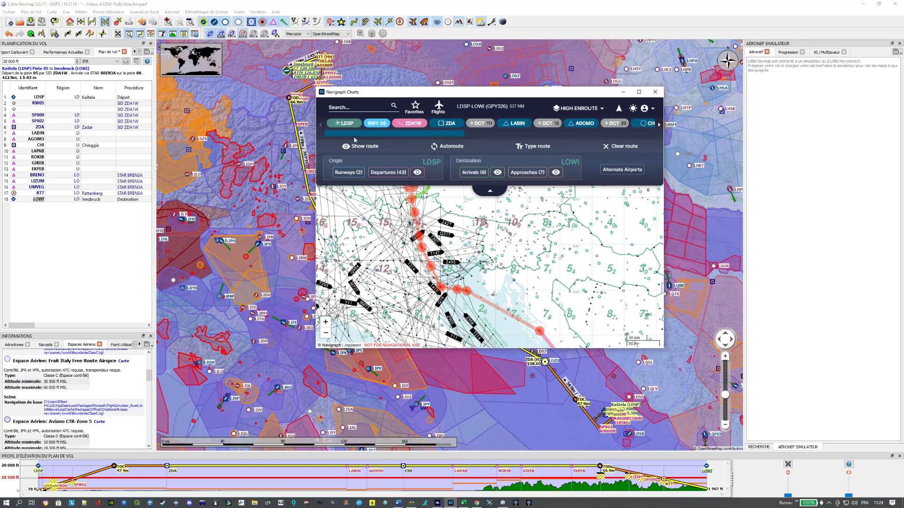
{"action": "left_click_drag", "start_coordinate": [355, 136], "coordinate": [633, 135]}
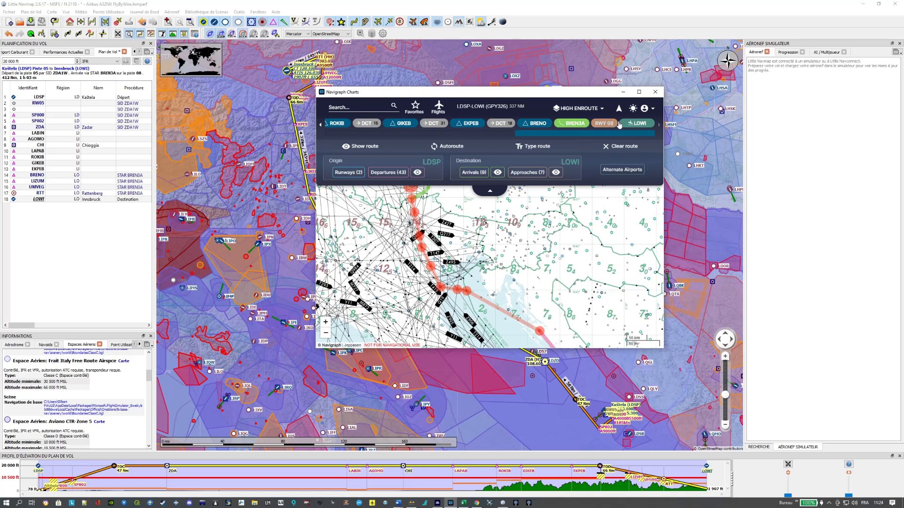
Review the approaches and arrivals offered for LOWI, consulting the SimBrief dispatch output for the planned routing.
{"action": "left_click", "coordinate": [528, 173]}
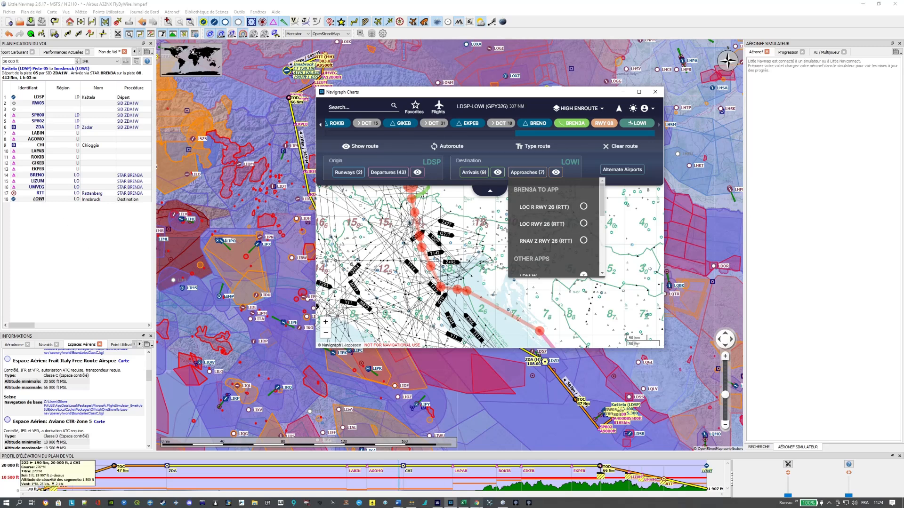
{"action": "left_click", "coordinate": [479, 493]}
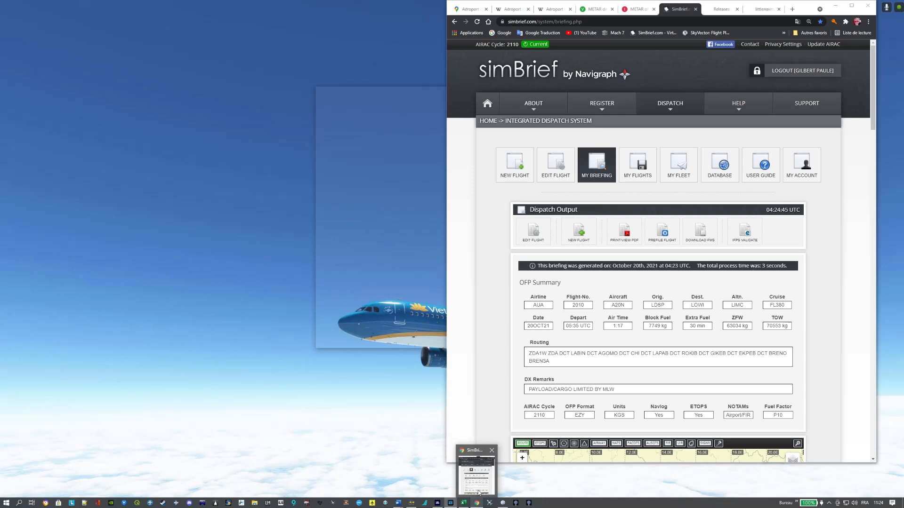
{"action": "left_click", "coordinate": [479, 493]}
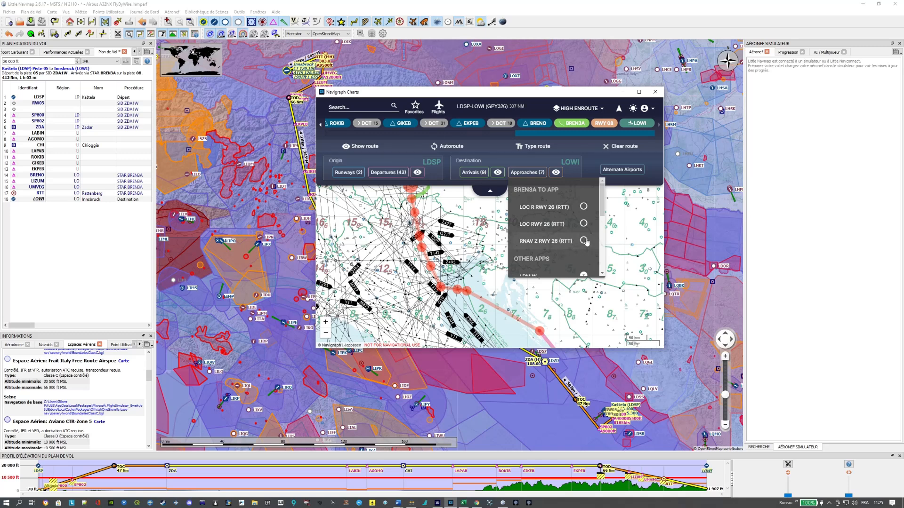
{"action": "scroll", "coordinate": [559, 219], "scroll_direction": "down", "scroll_amount": 1}
{"action": "scroll", "coordinate": [559, 216], "scroll_direction": "up", "scroll_amount": 1}
{"action": "scroll", "coordinate": [559, 216], "scroll_direction": "down", "scroll_amount": 4}
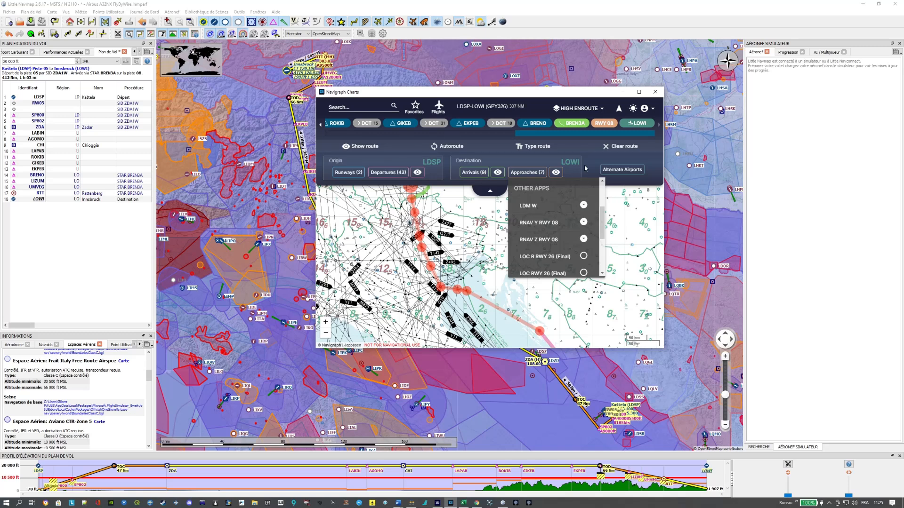
{"action": "left_click", "coordinate": [577, 126]}
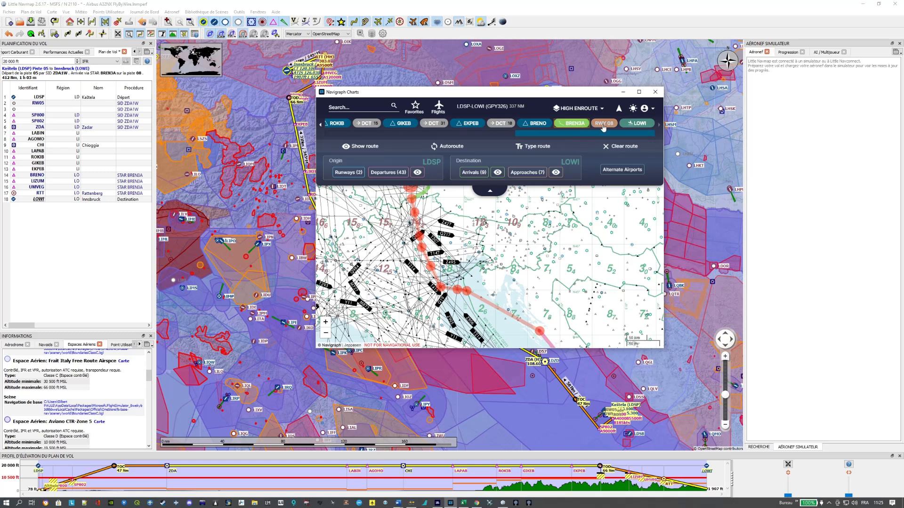
{"action": "left_click", "coordinate": [481, 174]}
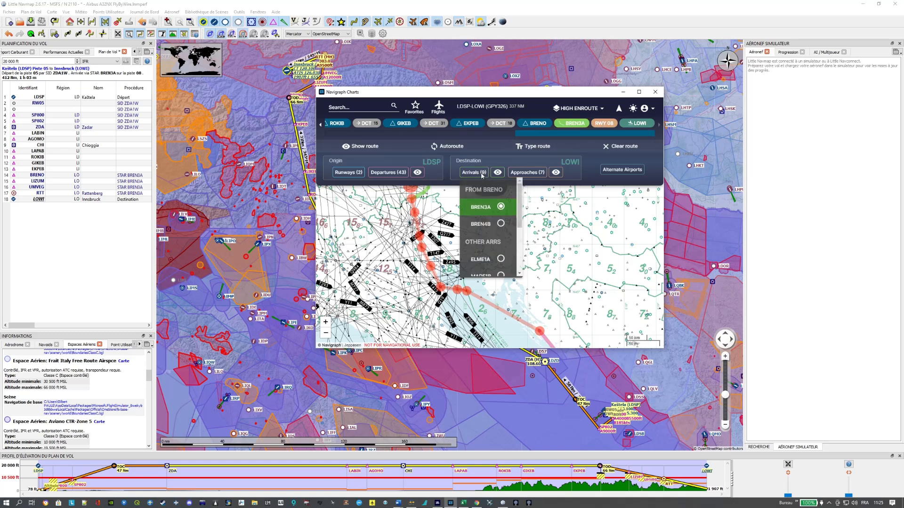
{"action": "scroll", "coordinate": [502, 238], "scroll_direction": "down", "scroll_amount": 3}
{"action": "scroll", "coordinate": [502, 242], "scroll_direction": "up", "scroll_amount": 3}
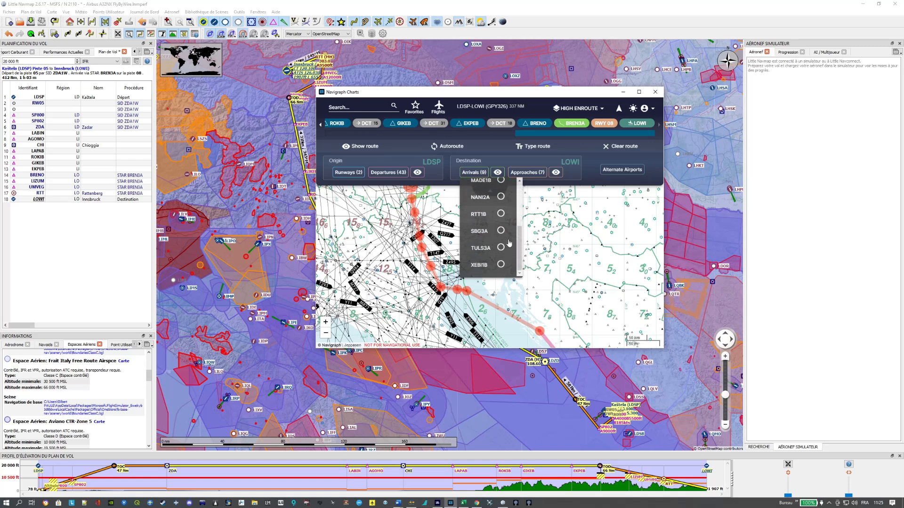
{"action": "scroll", "coordinate": [509, 243], "scroll_direction": "up", "scroll_amount": 2}
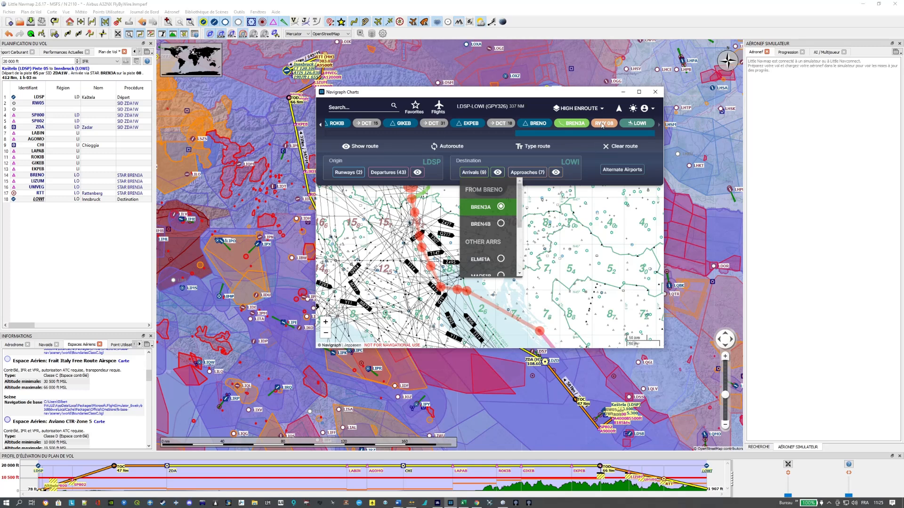
Select the RNAV Z RWY 08 approach for LOWI and examine its path against the BREN3A arrival on the chart.
{"action": "left_click", "coordinate": [532, 172]}
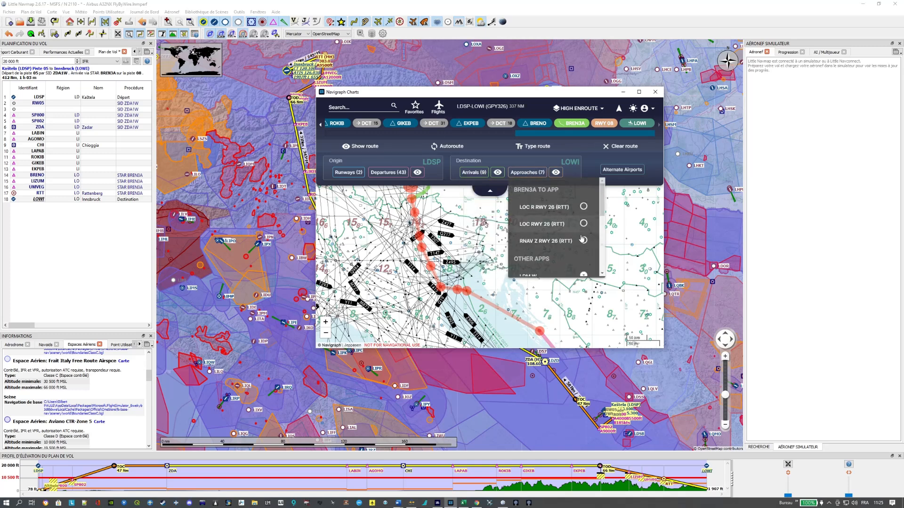
{"action": "scroll", "coordinate": [584, 243], "scroll_direction": "down", "scroll_amount": 3}
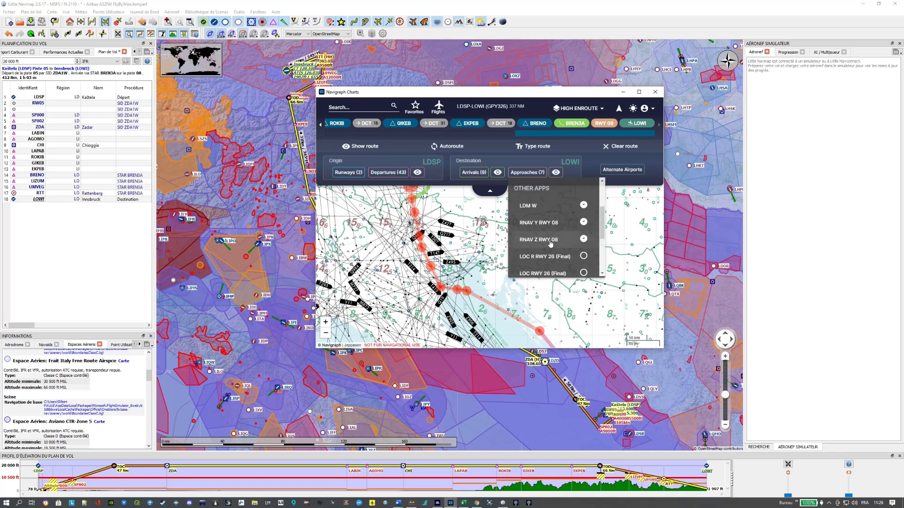
{"action": "left_click", "coordinate": [589, 241]}
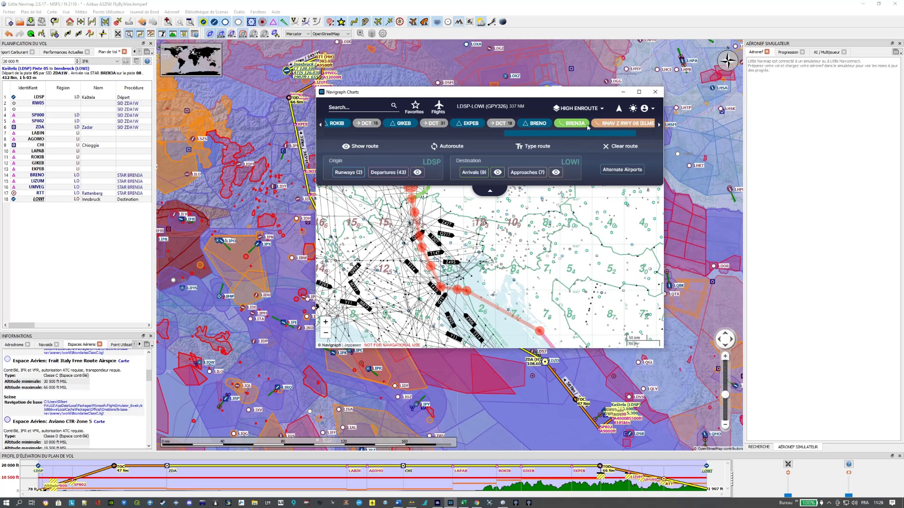
{"action": "left_click_drag", "start_coordinate": [504, 243], "coordinate": [526, 308]}
{"action": "scroll", "coordinate": [526, 308], "scroll_direction": "up", "scroll_amount": 5}
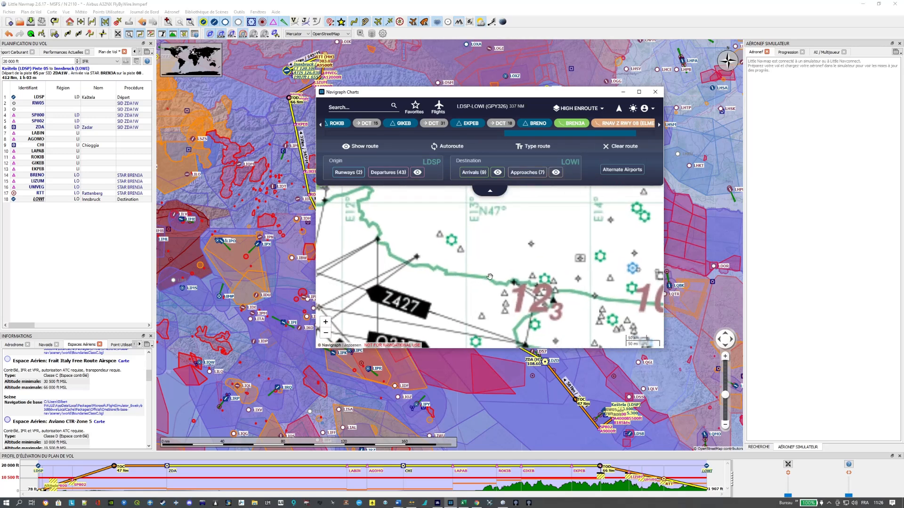
{"action": "scroll", "coordinate": [502, 323], "scroll_direction": "up", "scroll_amount": 4}
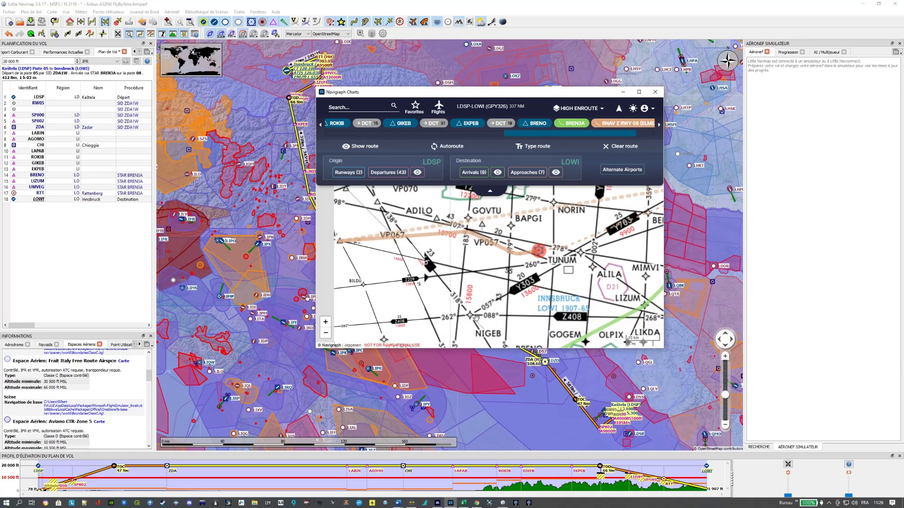
{"action": "scroll", "coordinate": [522, 267], "scroll_direction": "down", "scroll_amount": 5}
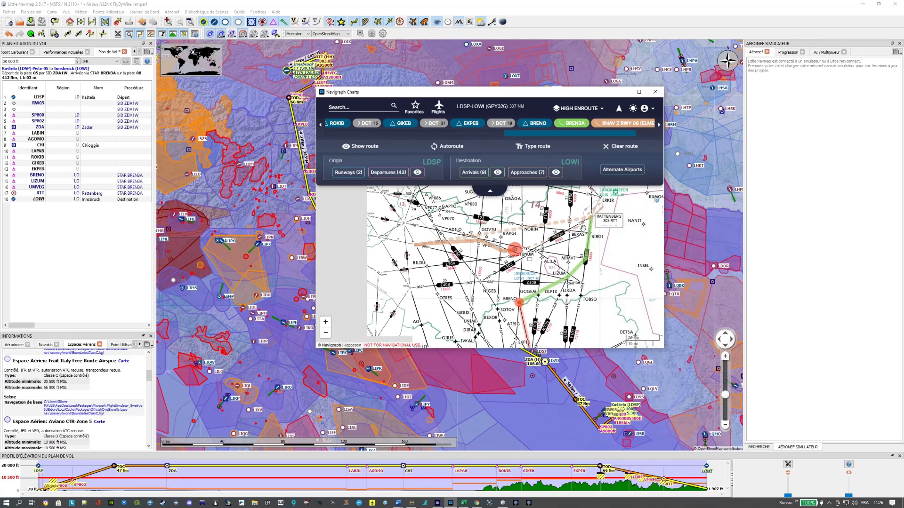
{"action": "scroll", "coordinate": [582, 263], "scroll_direction": "up", "scroll_amount": 2}
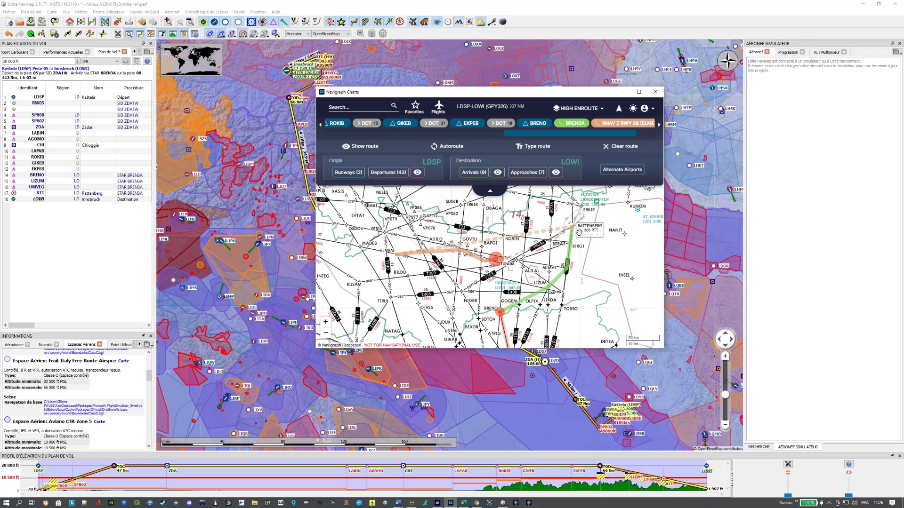
Switch to Little Navmap, show the arrival procedures for LOWI, and insert the BREN4B STAR for runway 08 into the flight plan.
{"action": "left_click", "coordinate": [478, 503]}
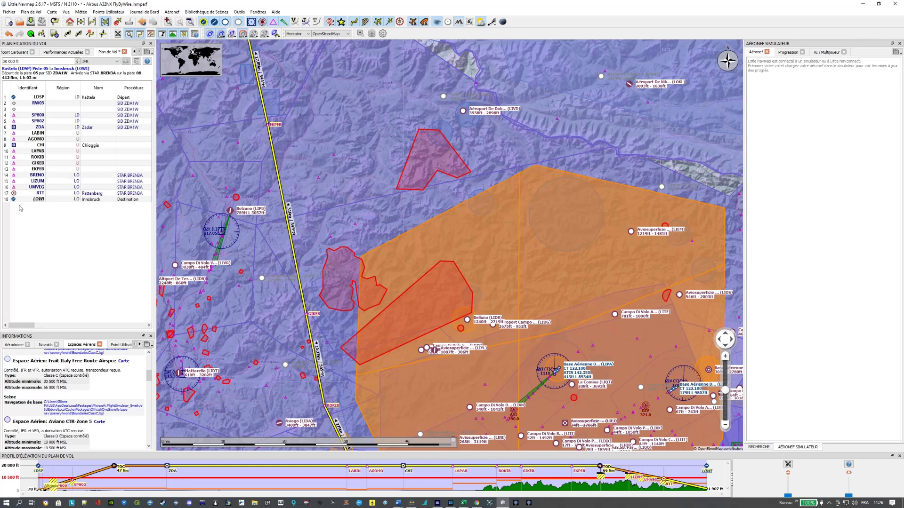
{"action": "left_click", "coordinate": [38, 201]}
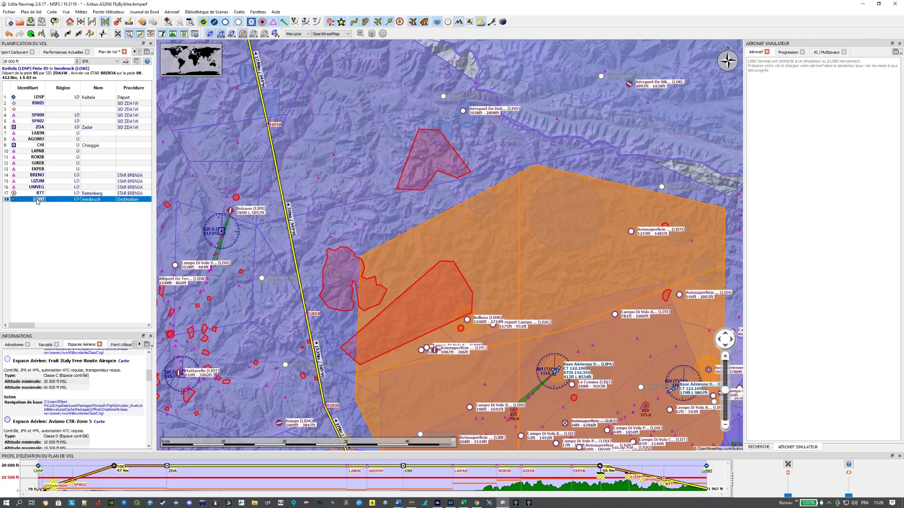
{"action": "right_click", "coordinate": [44, 202]}
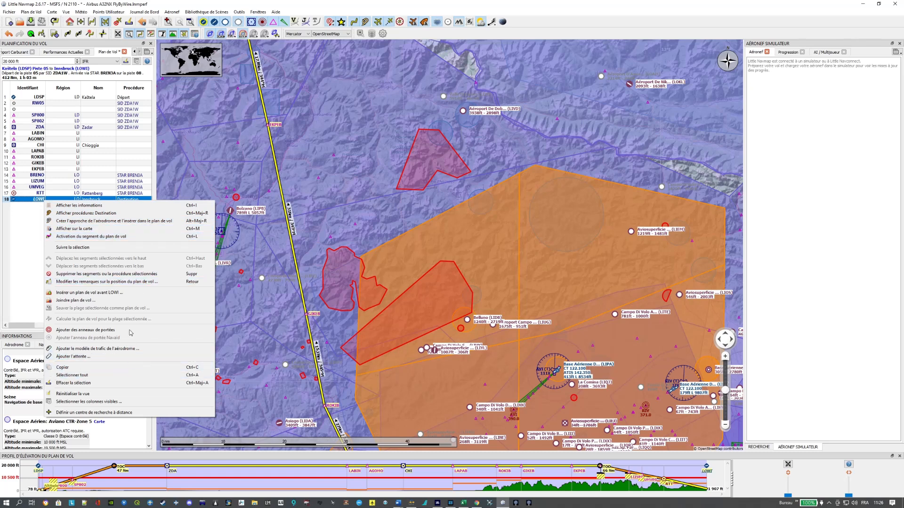
{"action": "left_click", "coordinate": [115, 214]}
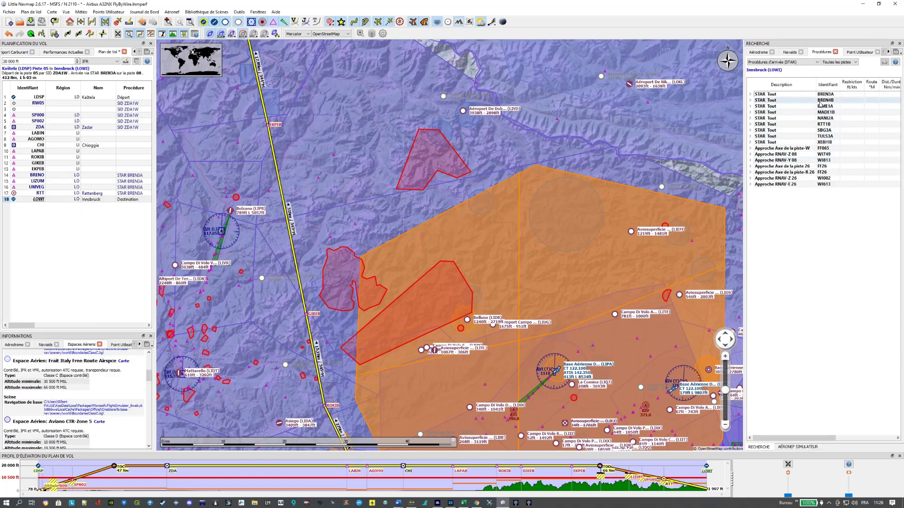
{"action": "left_click", "coordinate": [778, 100]}
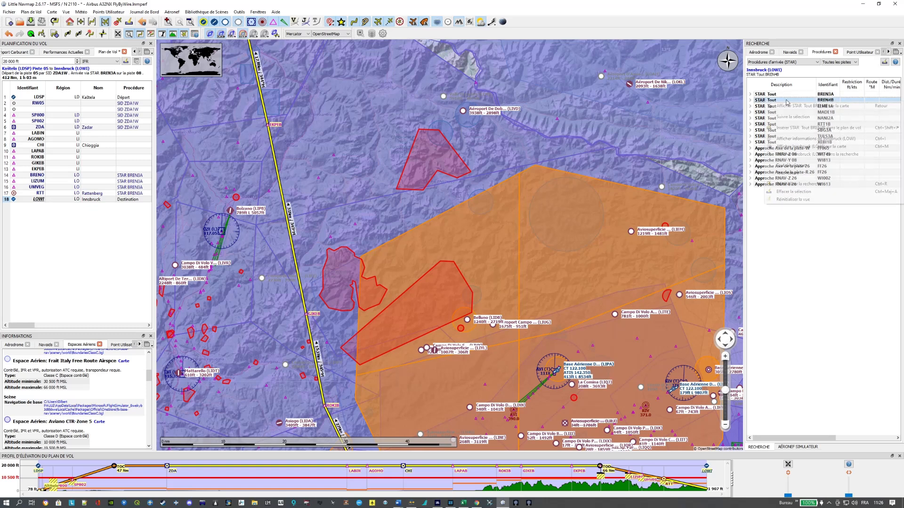
{"action": "right_click", "coordinate": [787, 102]}
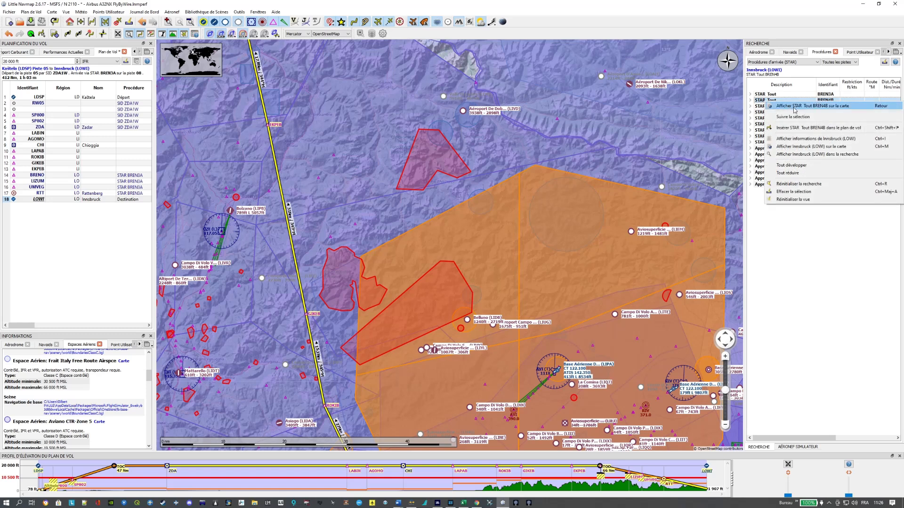
{"action": "mouse_move", "coordinate": [797, 129]}
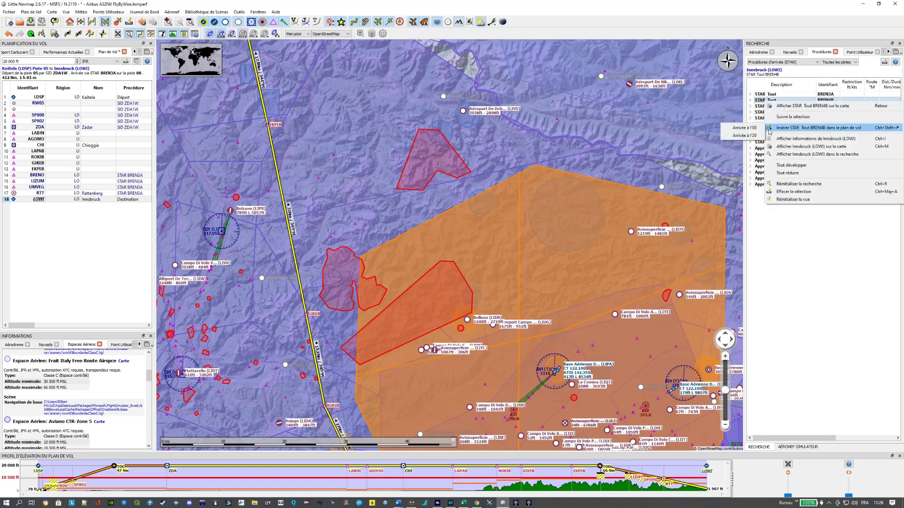
{"action": "left_click", "coordinate": [745, 128]}
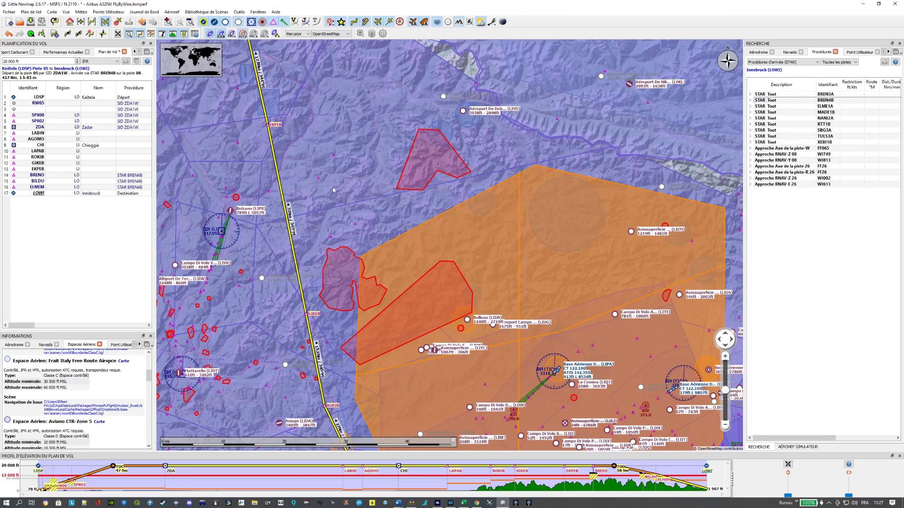
Check the new arrival near Innsbruck on the map and insert the RNAV-Z 08 WI749 approach into the flight plan.
{"action": "scroll", "coordinate": [352, 148], "scroll_direction": "down", "scroll_amount": 4}
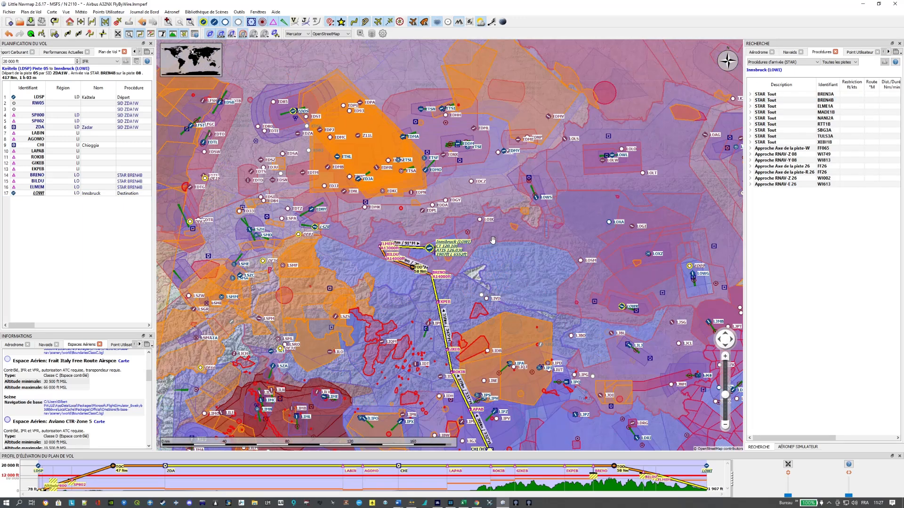
{"action": "scroll", "coordinate": [404, 257], "scroll_direction": "up", "scroll_amount": 2}
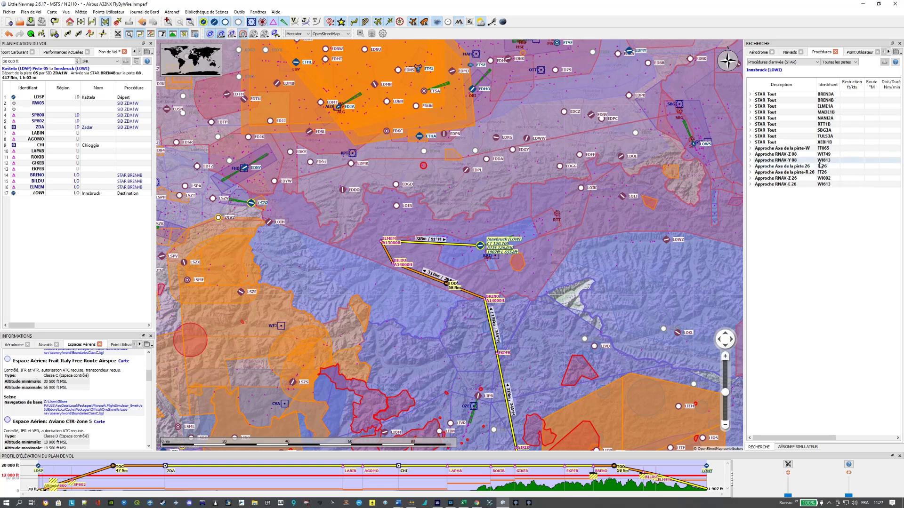
{"action": "left_click", "coordinate": [806, 156]}
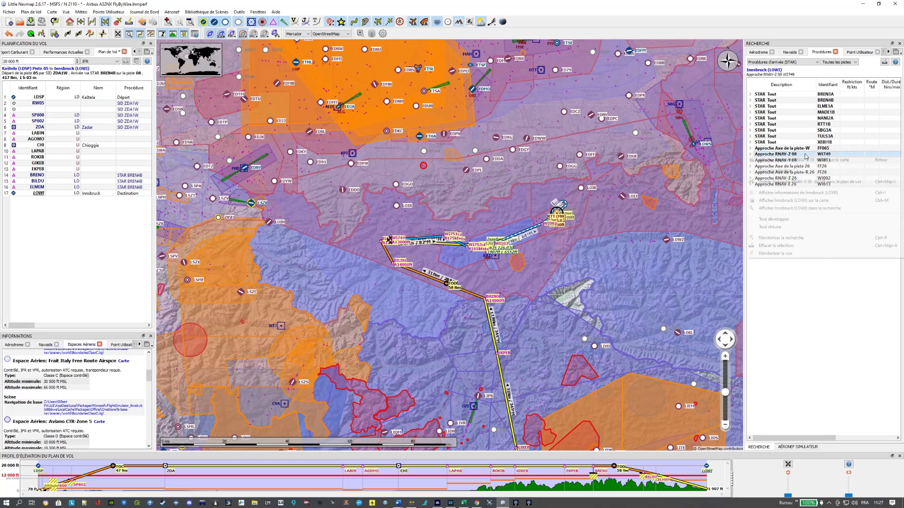
{"action": "right_click", "coordinate": [805, 155]}
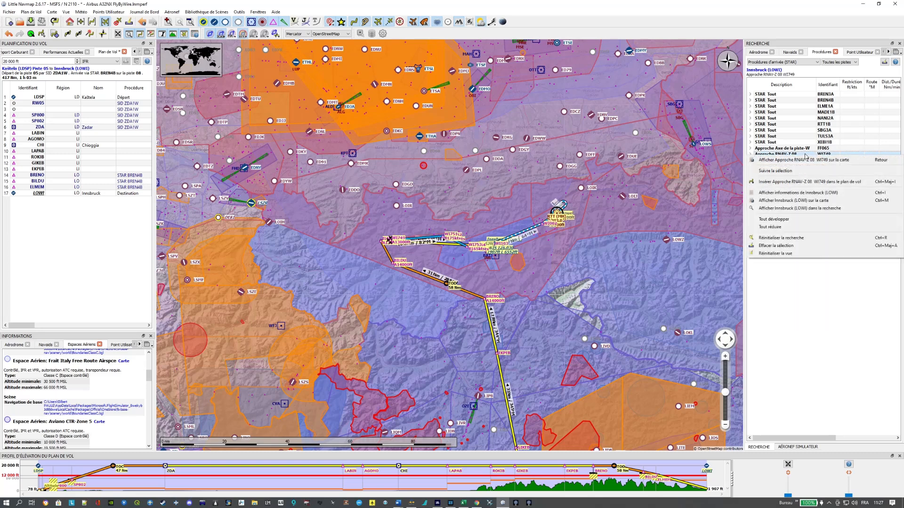
{"action": "left_click", "coordinate": [801, 182]}
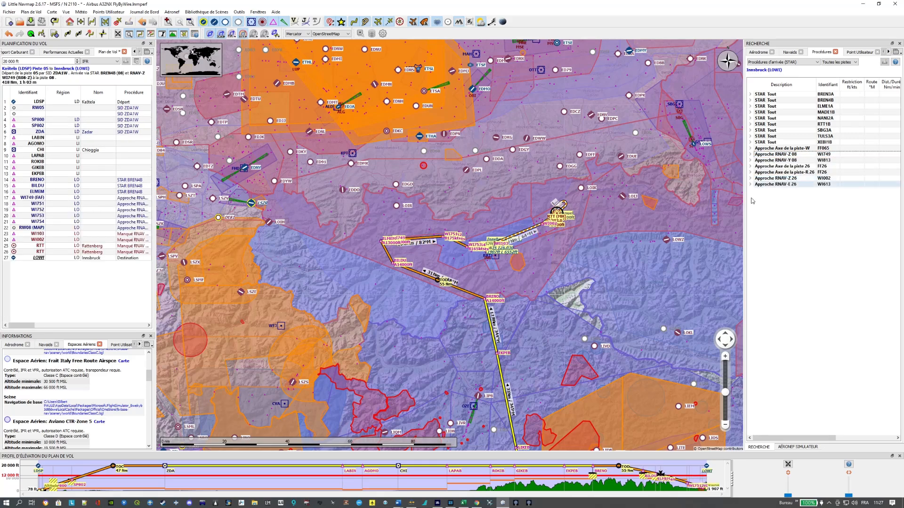
Examine the RNAV-Z 08 approach path into Innsbruck on the map.
{"action": "scroll", "coordinate": [470, 263], "scroll_direction": "up", "scroll_amount": 1}
{"action": "scroll", "coordinate": [454, 262], "scroll_direction": "up", "scroll_amount": 1}
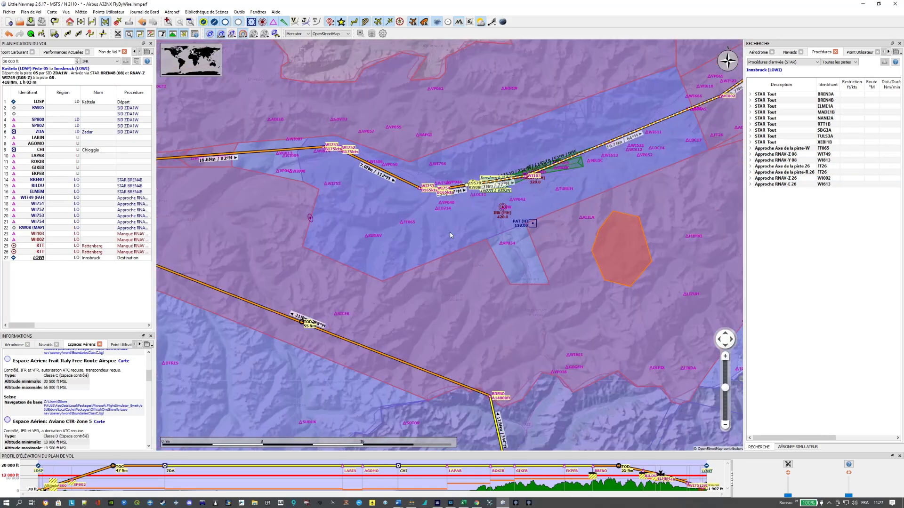
{"action": "left_click_drag", "start_coordinate": [454, 262], "coordinate": [449, 231]}
{"action": "scroll", "coordinate": [452, 230], "scroll_direction": "up", "scroll_amount": 1}
{"action": "left_click_drag", "start_coordinate": [486, 255], "coordinate": [522, 336]}
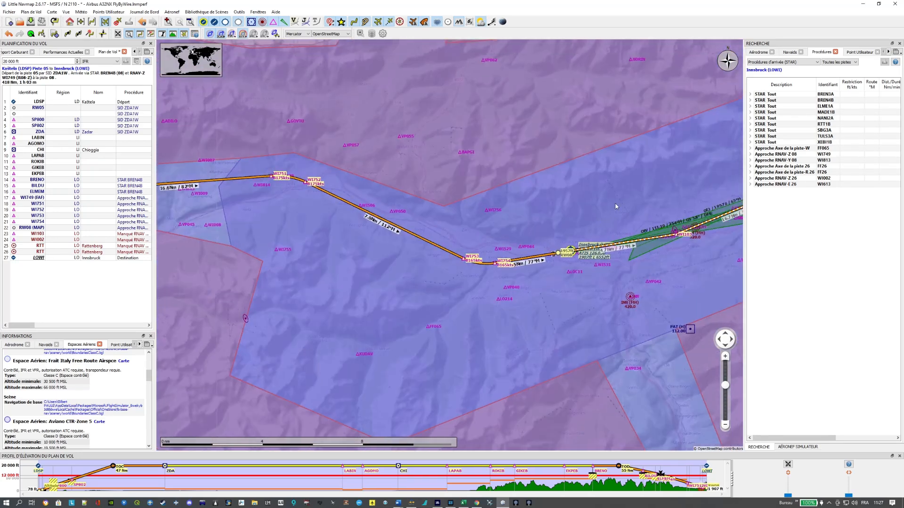
Switch to simBrief in the browser and open the LDSP to LOWI flight for editing.
{"action": "left_click", "coordinate": [479, 504]}
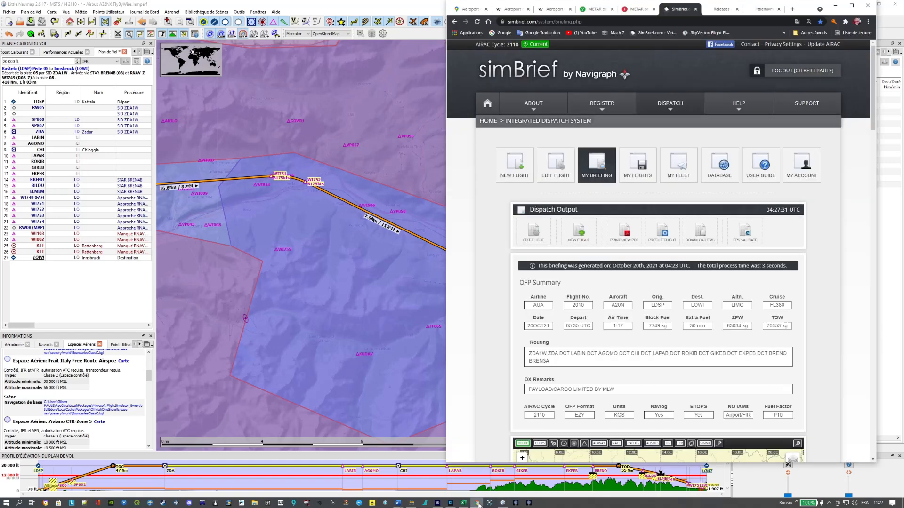
{"action": "scroll", "coordinate": [505, 219], "scroll_direction": "down", "scroll_amount": 1}
{"action": "scroll", "coordinate": [504, 219], "scroll_direction": "down", "scroll_amount": 4}
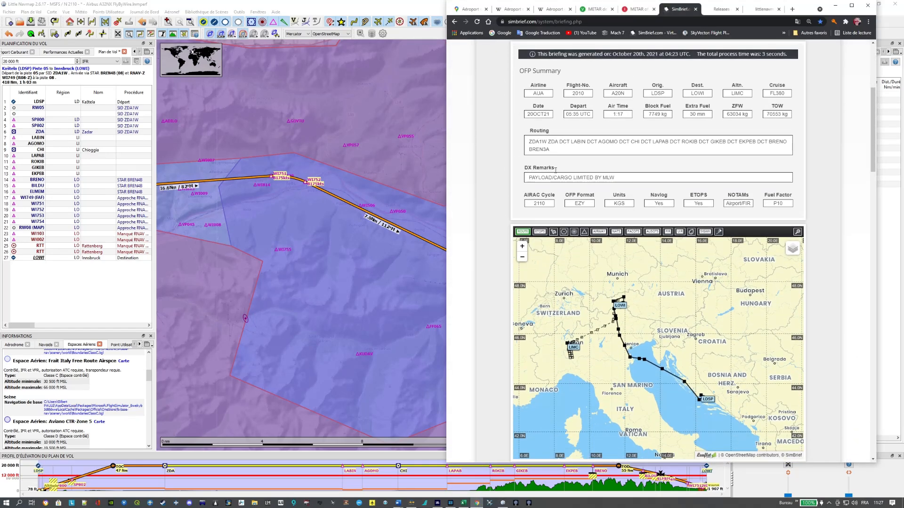
{"action": "scroll", "coordinate": [512, 164], "scroll_direction": "up", "scroll_amount": 2}
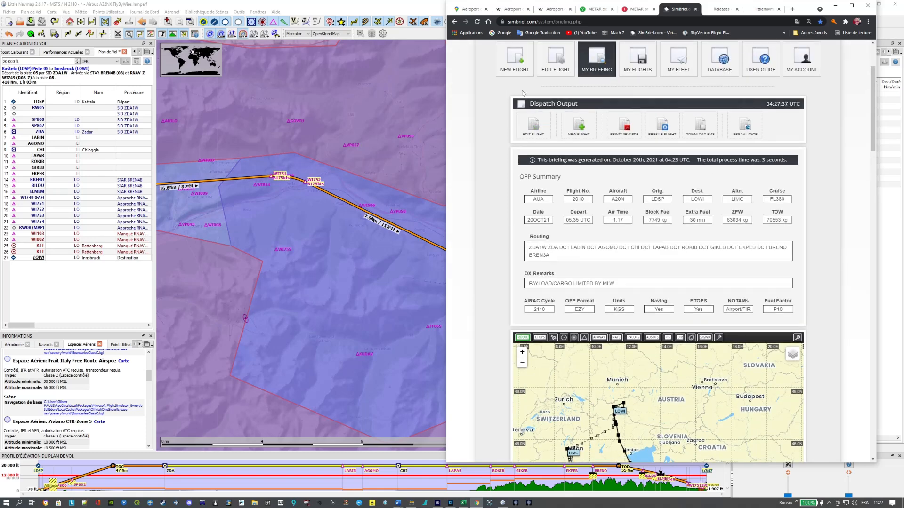
{"action": "left_click", "coordinate": [543, 127]}
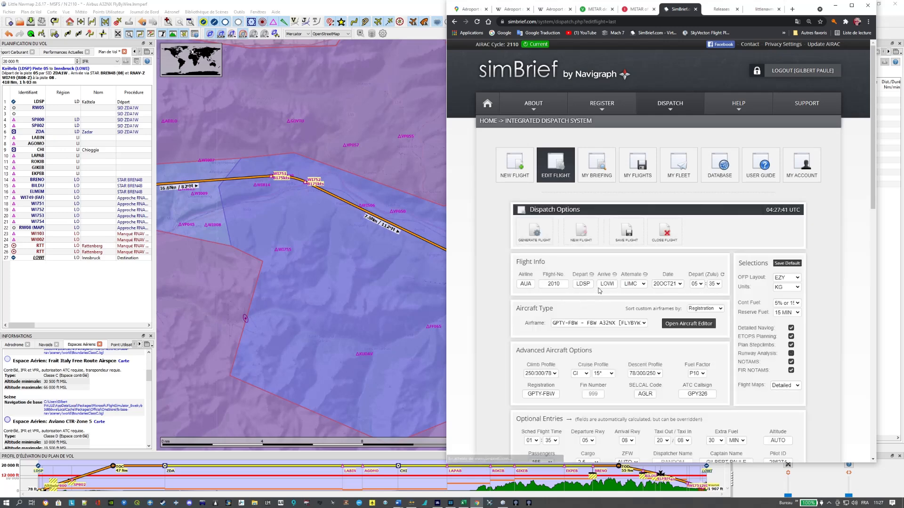
Try to change the STAR at the end of the route to BREN4A and analyze the route.
{"action": "scroll", "coordinate": [493, 302], "scroll_direction": "down", "scroll_amount": 5}
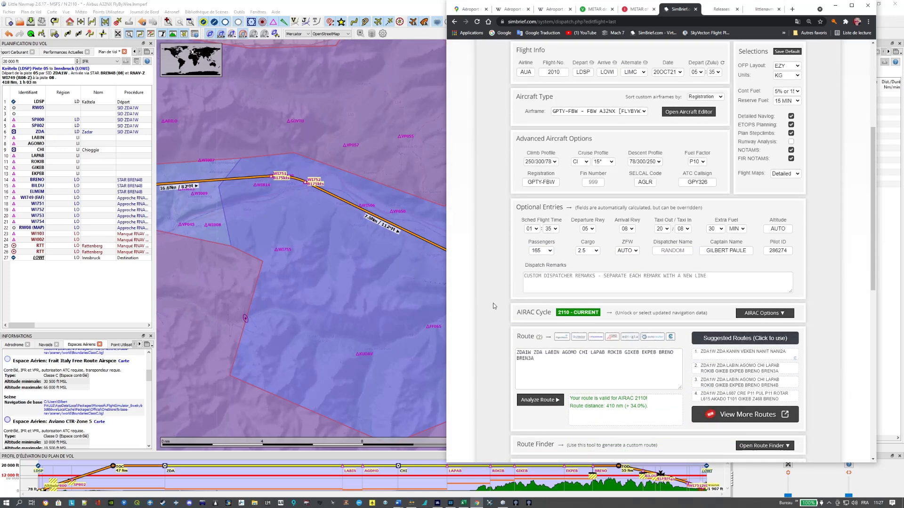
{"action": "scroll", "coordinate": [563, 360], "scroll_direction": "down", "scroll_amount": 1}
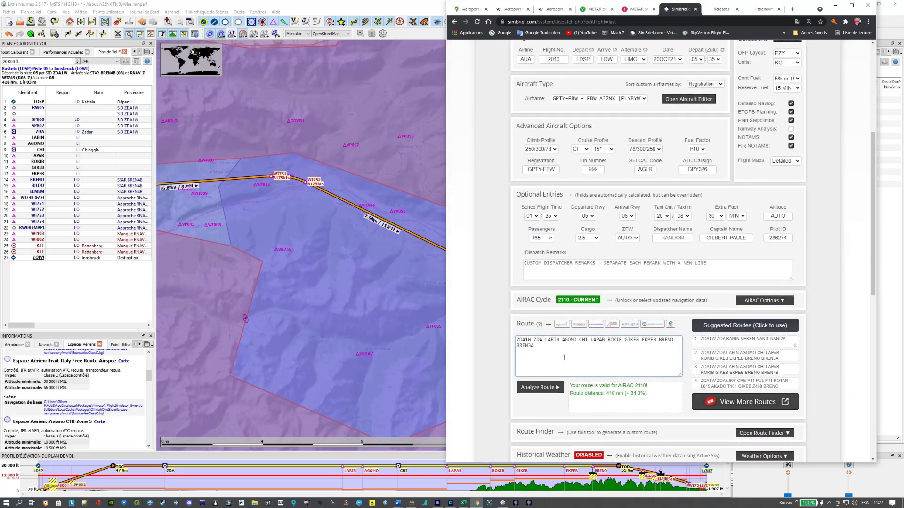
{"action": "scroll", "coordinate": [563, 360], "scroll_direction": "down", "scroll_amount": 1}
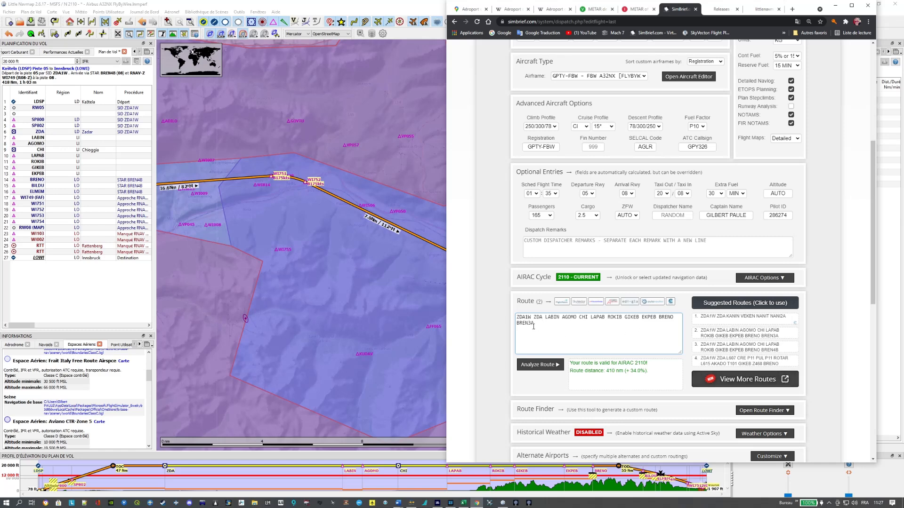
{"action": "key", "text": "BackSpace"}
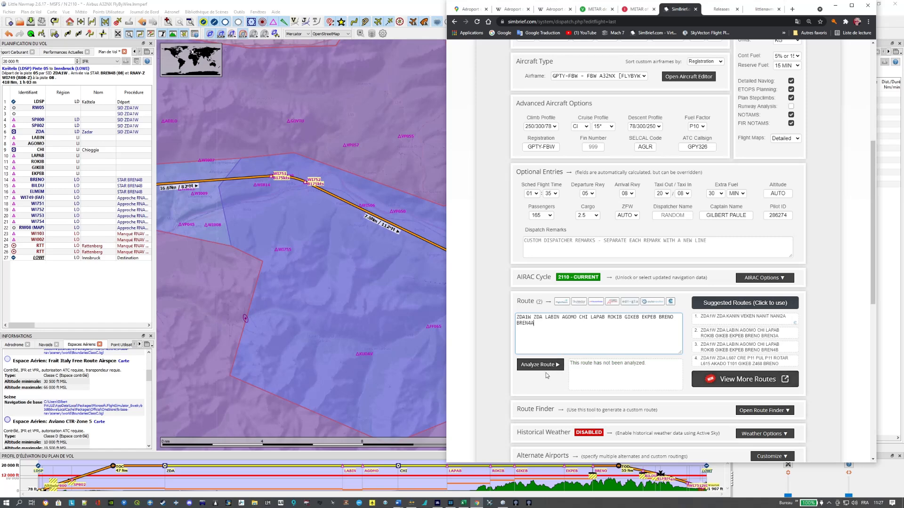
{"action": "left_click", "coordinate": [542, 367]}
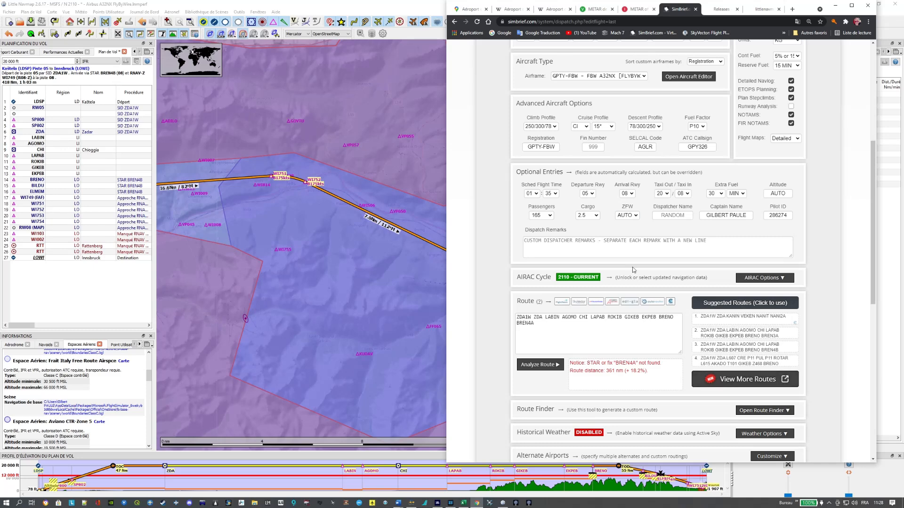
Correct the STAR at the end of the route to BREN4B and analyze the route.
{"action": "left_click", "coordinate": [581, 338]}
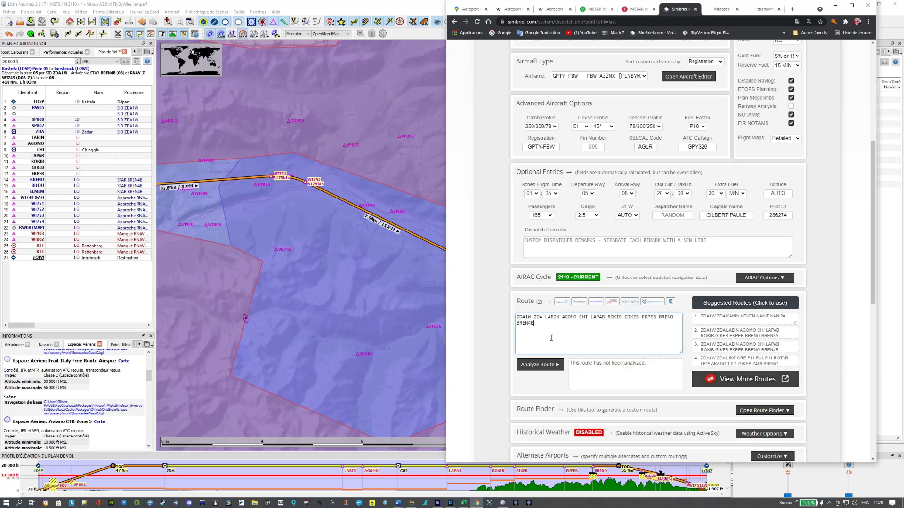
{"action": "left_click", "coordinate": [540, 365]}
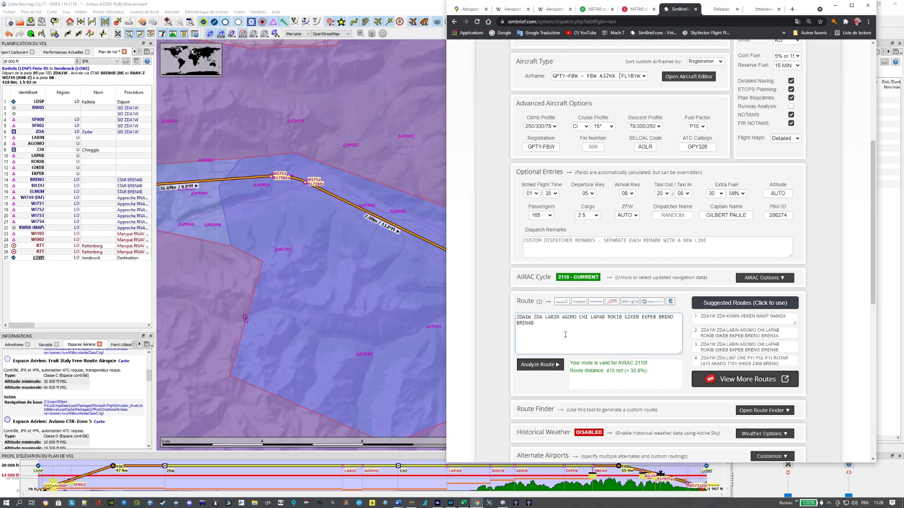
Generate the flight plan with the edited route, overwriting the previously generated one.
{"action": "scroll", "coordinate": [481, 308], "scroll_direction": "up", "scroll_amount": 3}
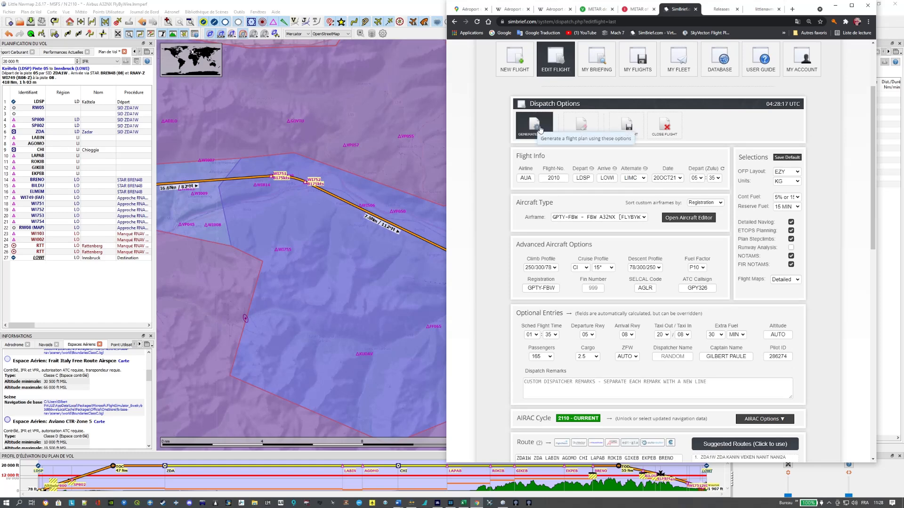
{"action": "left_click", "coordinate": [538, 129]}
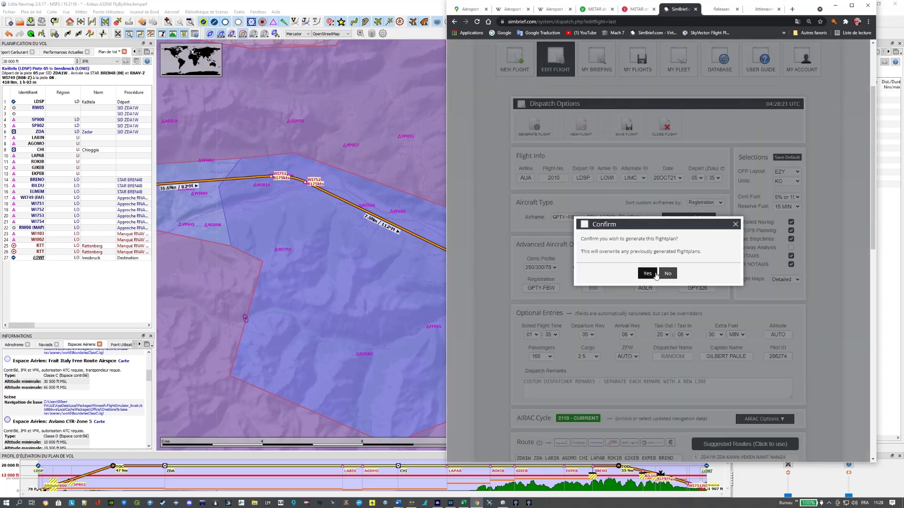
{"action": "left_click", "coordinate": [648, 273]}
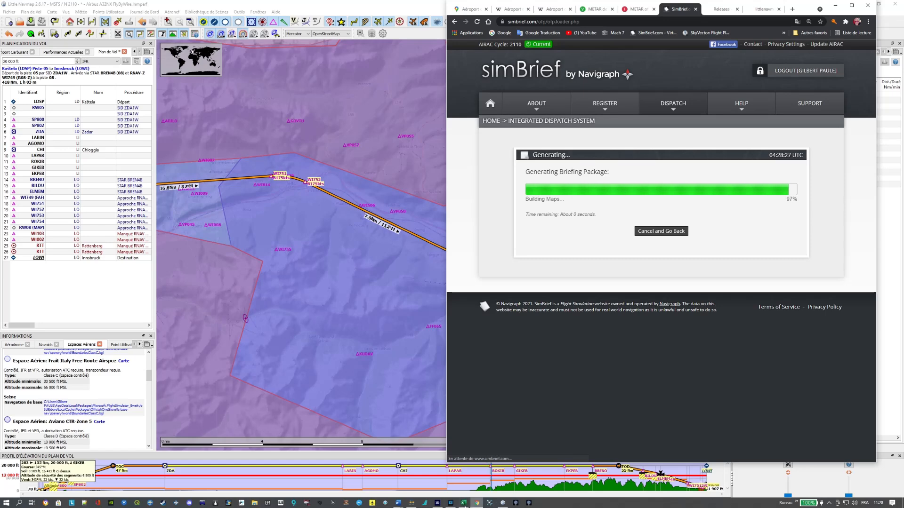
Switch to Navigraph Charts and create a new flight from the updated LDSP-LOWI simBrief plan.
{"action": "left_click", "coordinate": [451, 502]}
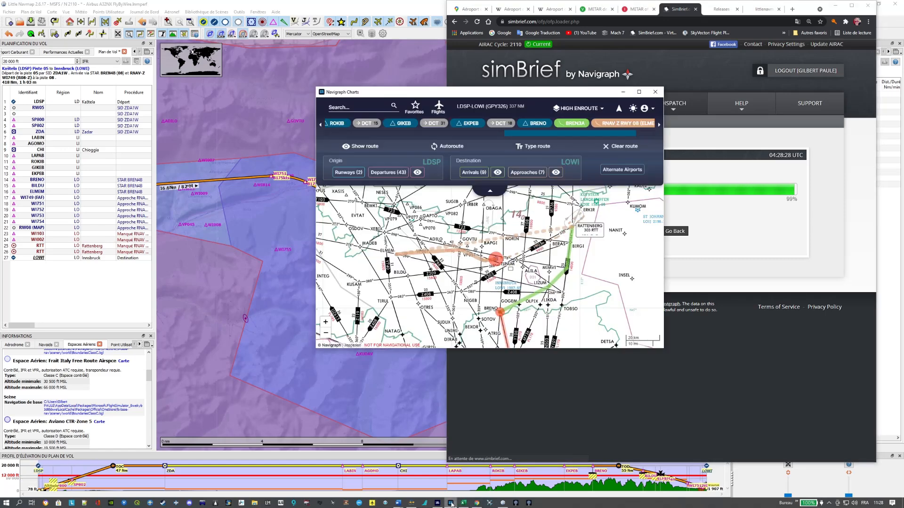
{"action": "left_click", "coordinate": [438, 106]}
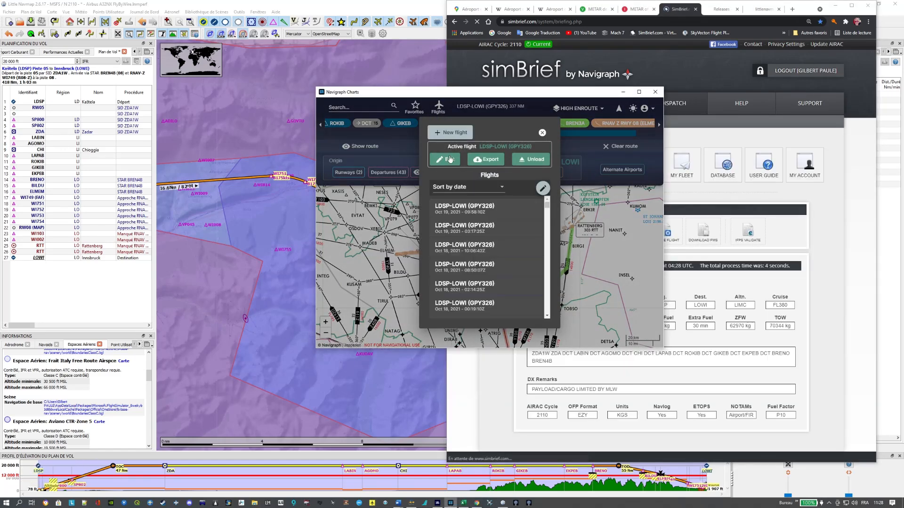
{"action": "left_click", "coordinate": [448, 133]}
{"action": "left_click", "coordinate": [494, 293]}
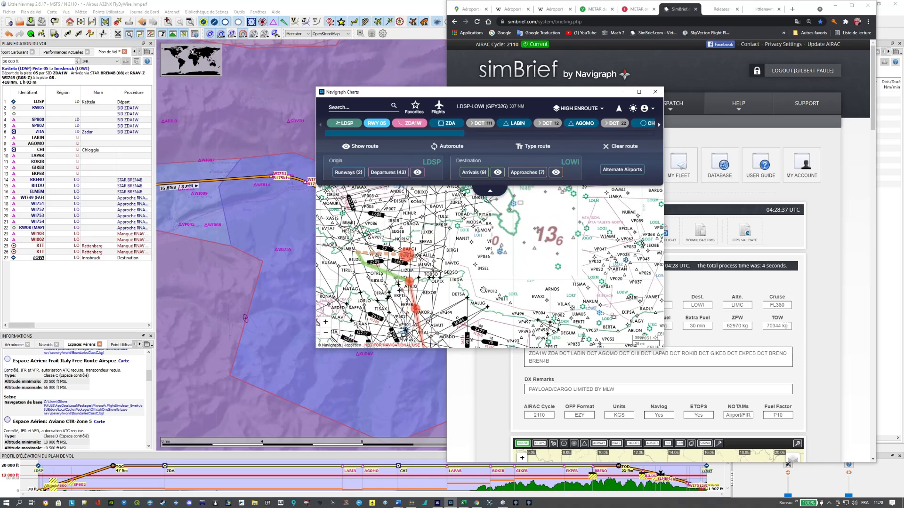
Set the LOWI arrival approach to RNAV Z RWY 08 (ELMEM) following BREN4B.
{"action": "left_click", "coordinate": [528, 173]}
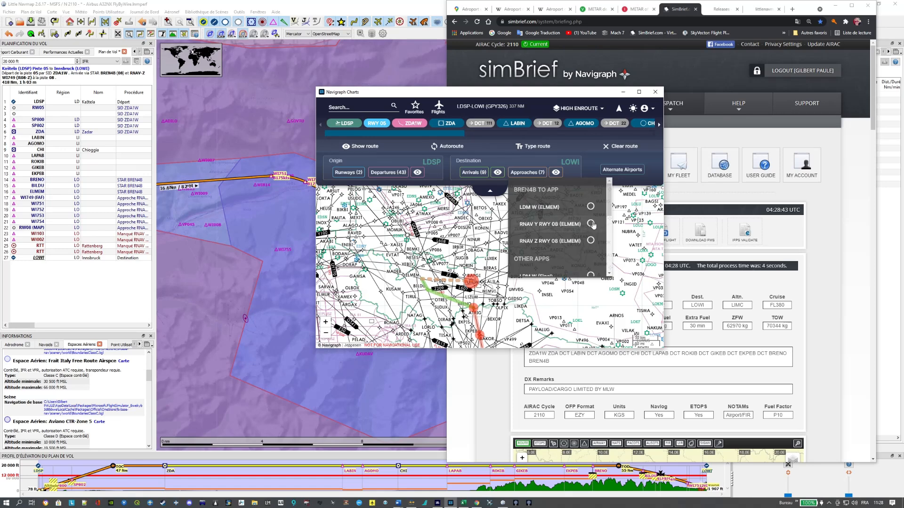
{"action": "left_click", "coordinate": [592, 241]}
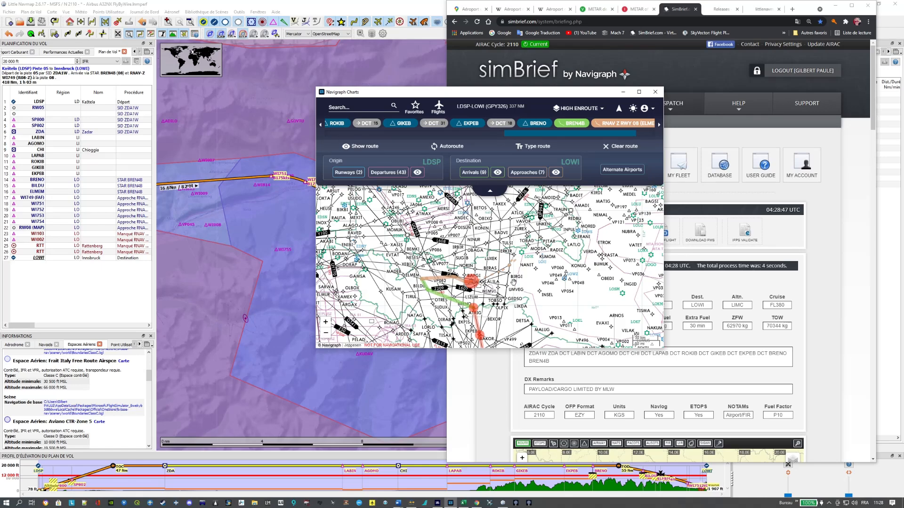
{"action": "scroll", "coordinate": [511, 282], "scroll_direction": "up", "scroll_amount": 2}
{"action": "scroll", "coordinate": [358, 297], "scroll_direction": "up", "scroll_amount": 2}
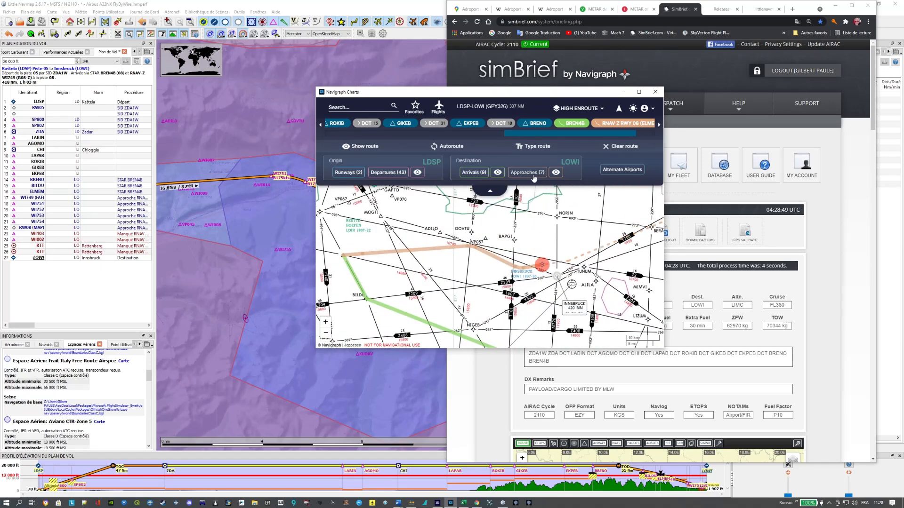
Overlay the linked 12-20 RNP Z RWY 08 (AR) chart on the map and examine the approach on it.
{"action": "left_click", "coordinate": [622, 124]}
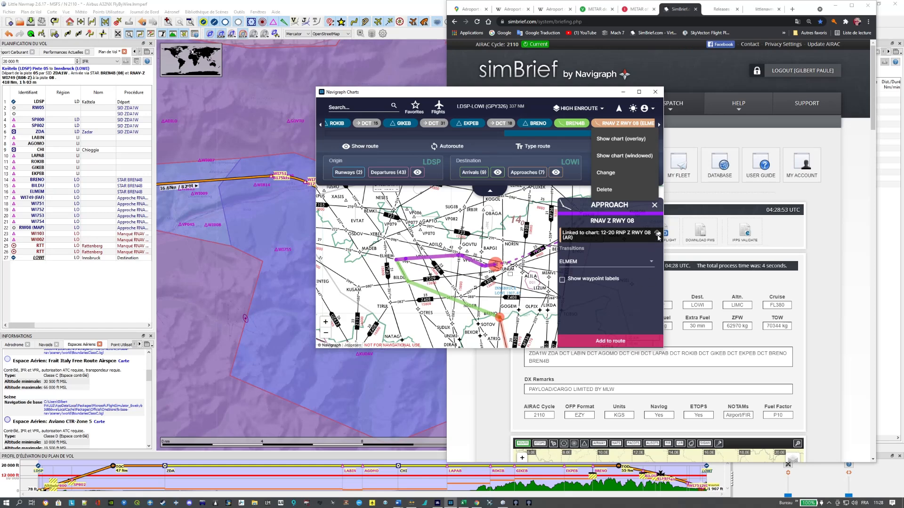
{"action": "left_click", "coordinate": [607, 254]}
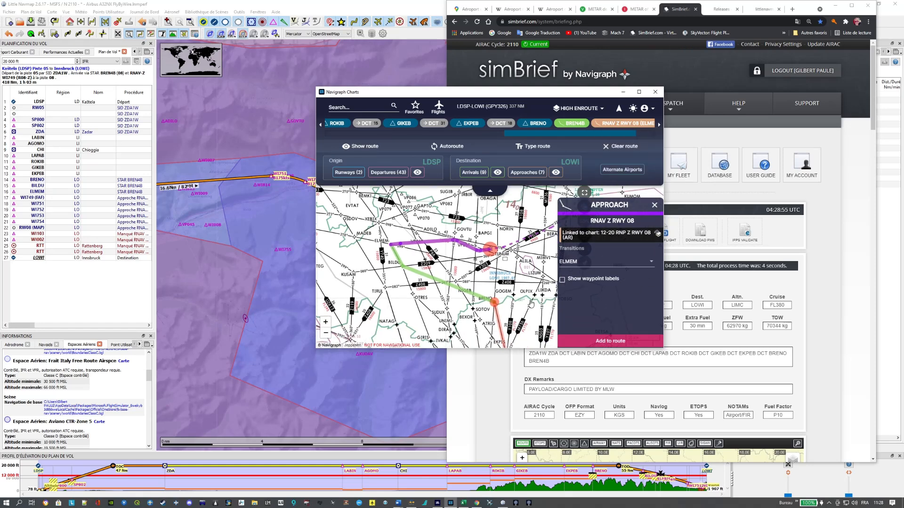
{"action": "scroll", "coordinate": [499, 281], "scroll_direction": "up", "scroll_amount": 3}
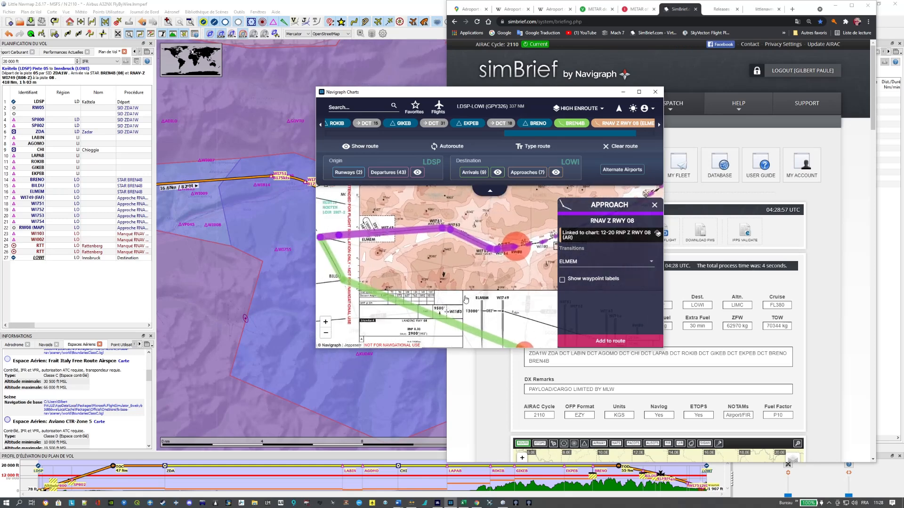
{"action": "scroll", "coordinate": [404, 251], "scroll_direction": "down", "scroll_amount": 3}
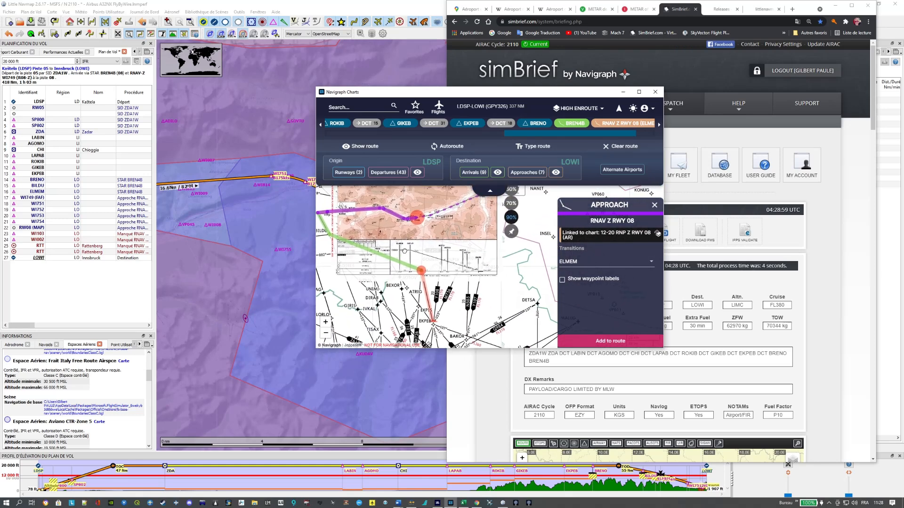
{"action": "left_click_drag", "start_coordinate": [404, 251], "coordinate": [439, 272]}
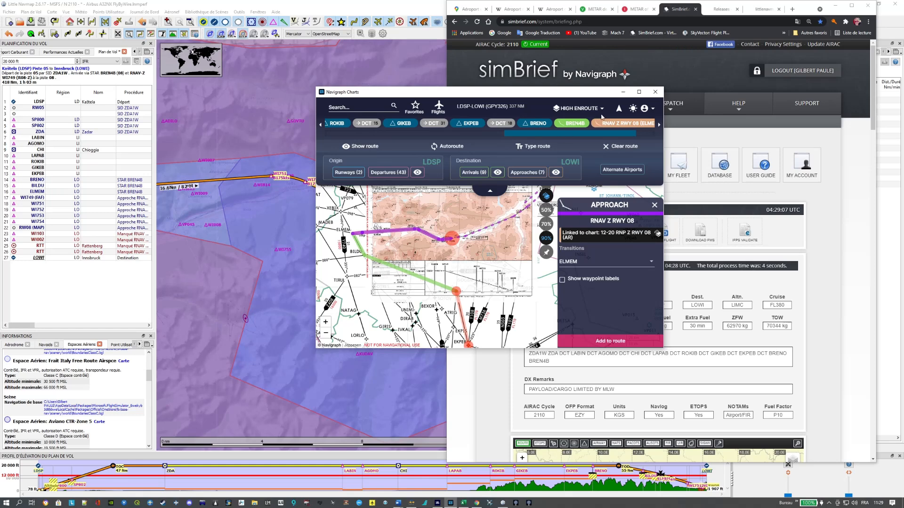
Return to Little Navmap and review the route backwards from the Innsbruck arrival through CHI and ZDA to the Kaštela departure.
{"action": "left_click", "coordinate": [351, 66]}
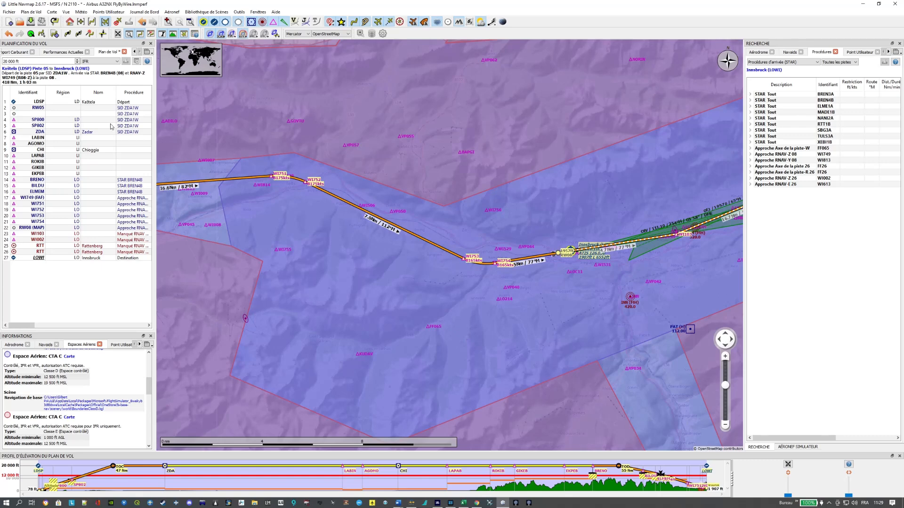
{"action": "left_click_drag", "start_coordinate": [537, 360], "coordinate": [612, 348]}
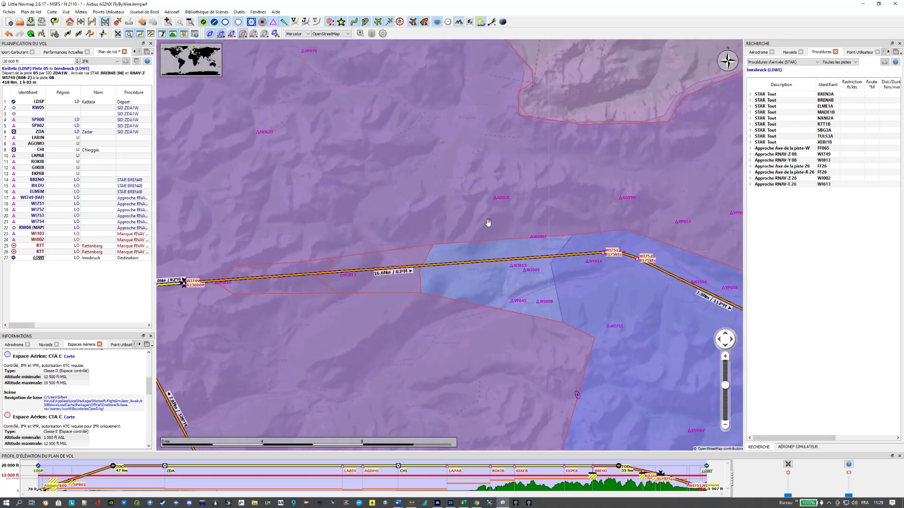
{"action": "scroll", "coordinate": [451, 297], "scroll_direction": "down", "scroll_amount": 5}
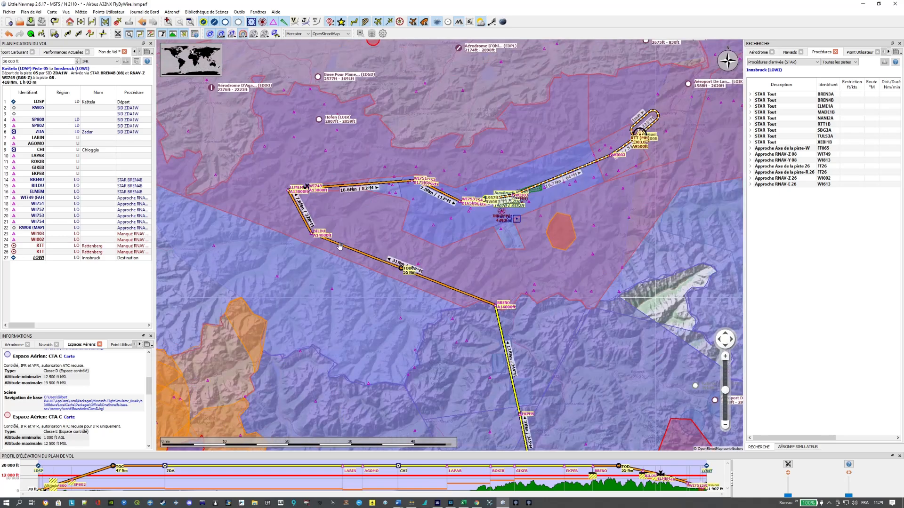
{"action": "left_click_drag", "start_coordinate": [458, 391], "coordinate": [336, 273]}
{"action": "left_click_drag", "start_coordinate": [489, 402], "coordinate": [416, 262]}
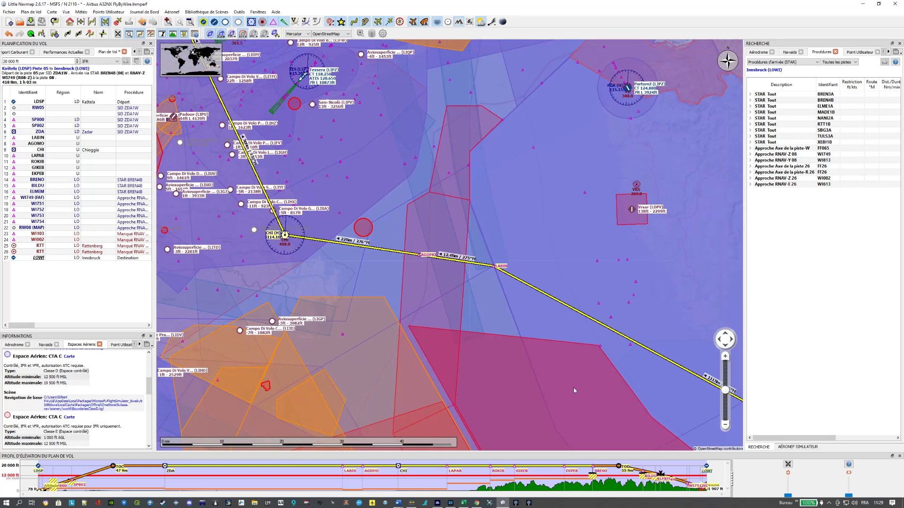
{"action": "scroll", "coordinate": [436, 319], "scroll_direction": "down", "scroll_amount": 3}
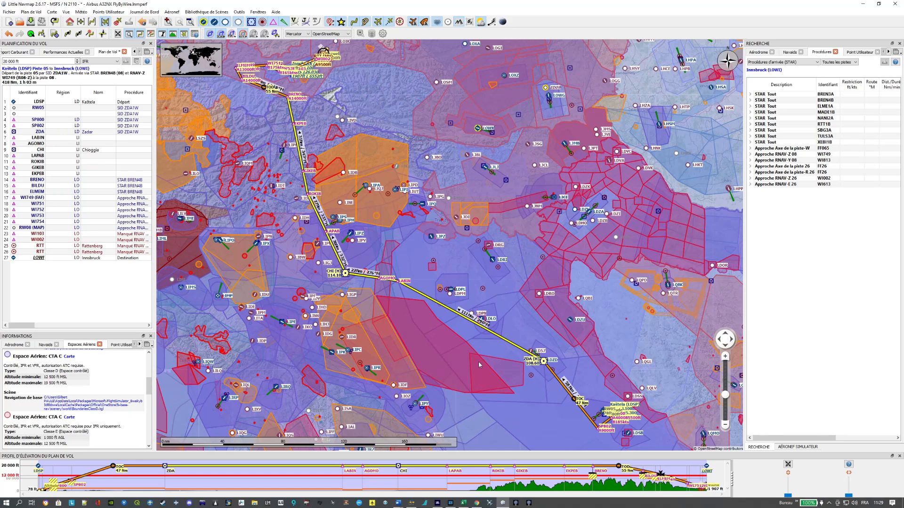
{"action": "scroll", "coordinate": [354, 274], "scroll_direction": "down", "scroll_amount": 1}
{"action": "left_click_drag", "start_coordinate": [354, 274], "coordinate": [407, 303]}
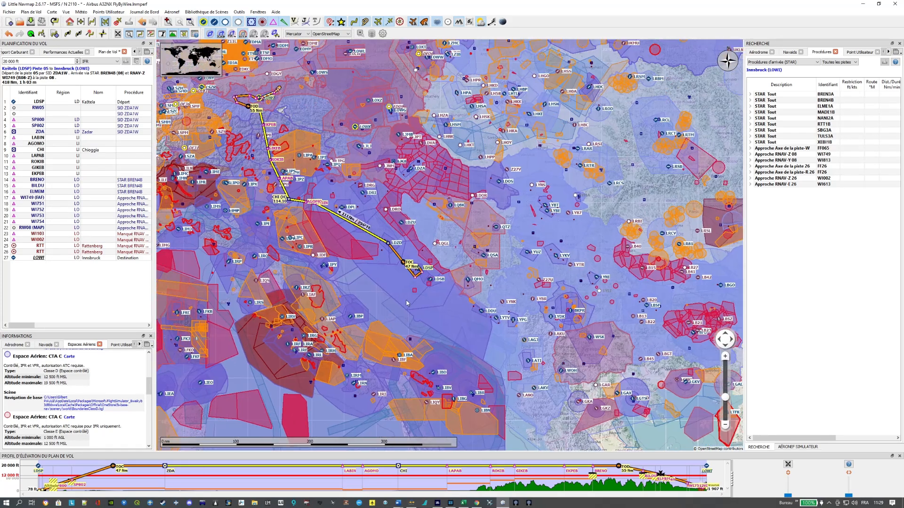
{"action": "scroll", "coordinate": [407, 304], "scroll_direction": "up", "scroll_amount": 3}
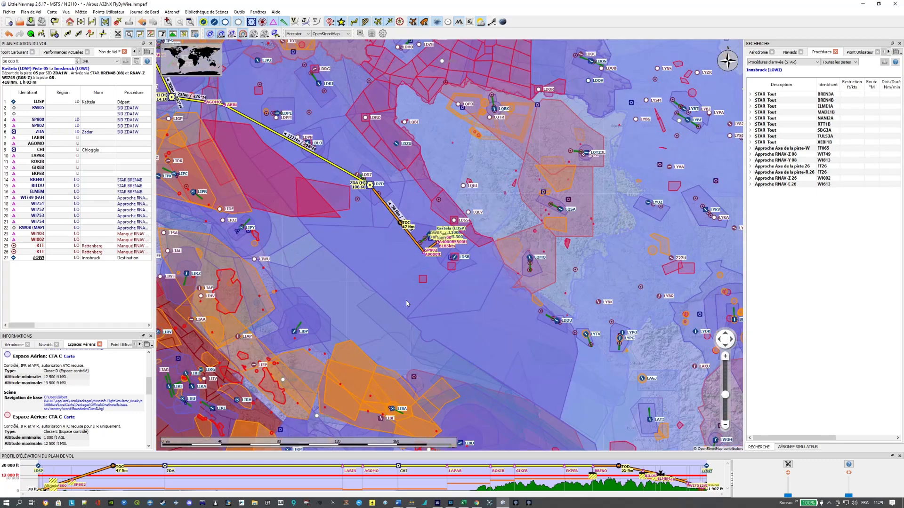
{"action": "left_click_drag", "start_coordinate": [476, 248], "coordinate": [468, 333]}
{"action": "scroll", "coordinate": [468, 332], "scroll_direction": "up", "scroll_amount": 2}
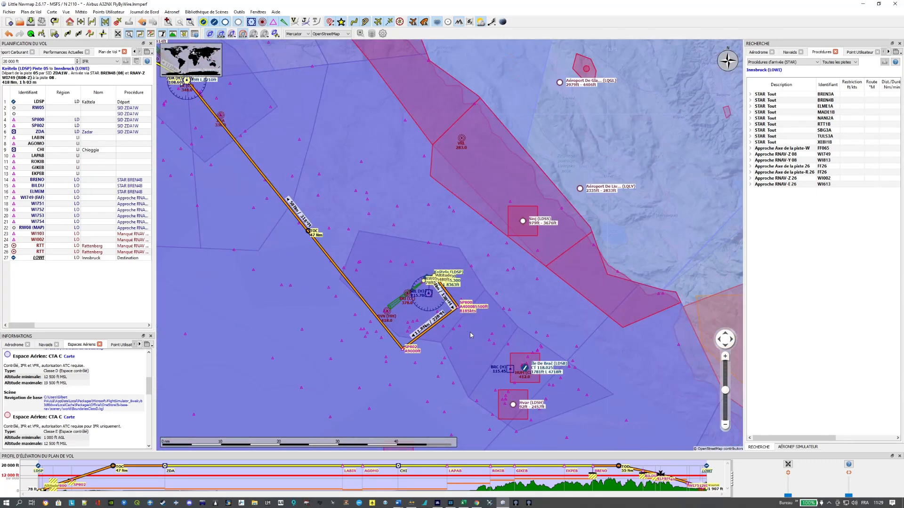
Set Parking 13 on the apron at Kaštela (LDSP) as the departure position of the flight plan.
{"action": "scroll", "coordinate": [465, 336], "scroll_direction": "up", "scroll_amount": 2}
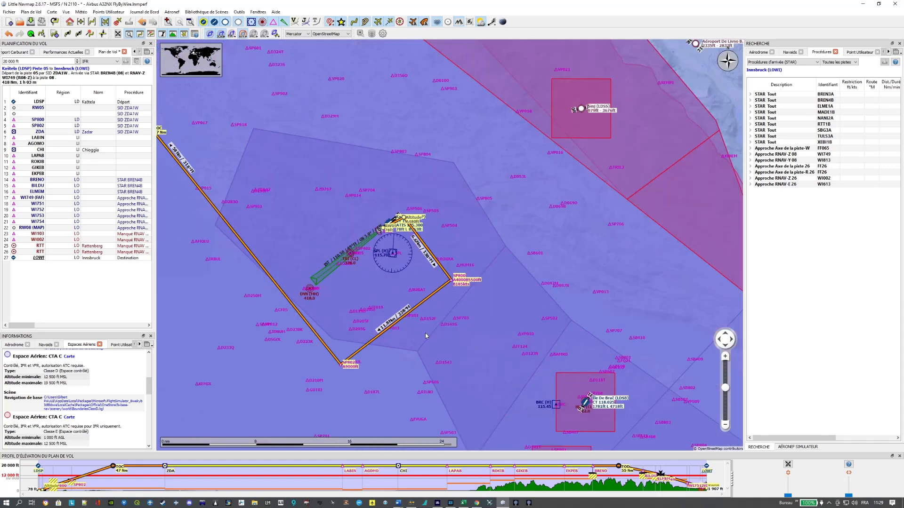
{"action": "scroll", "coordinate": [446, 336], "scroll_direction": "up", "scroll_amount": 2}
{"action": "left_click_drag", "start_coordinate": [319, 227], "coordinate": [462, 292]}
{"action": "scroll", "coordinate": [459, 288], "scroll_direction": "up", "scroll_amount": 2}
{"action": "left_click_drag", "start_coordinate": [455, 192], "coordinate": [492, 274]}
{"action": "scroll", "coordinate": [492, 275], "scroll_direction": "up", "scroll_amount": 2}
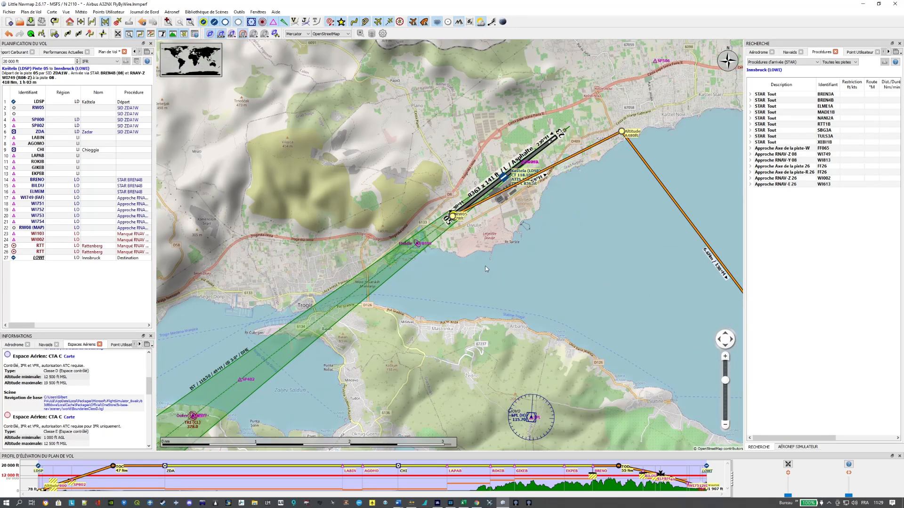
{"action": "scroll", "coordinate": [474, 260], "scroll_direction": "up", "scroll_amount": 3}
{"action": "left_click_drag", "start_coordinate": [449, 180], "coordinate": [475, 339]}
{"action": "left_click_drag", "start_coordinate": [609, 216], "coordinate": [554, 301]}
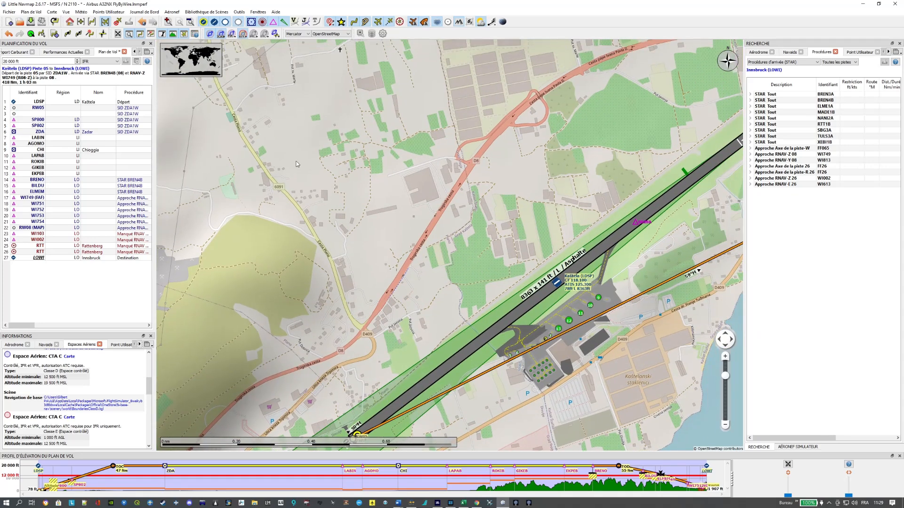
{"action": "right_click", "coordinate": [562, 331]}
{"action": "right_click", "coordinate": [560, 331]}
{"action": "right_click", "coordinate": [560, 331]}
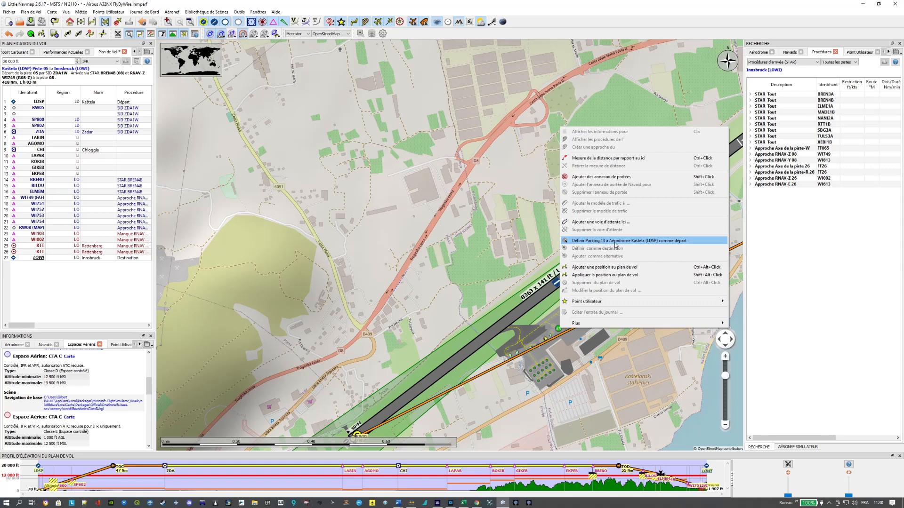
{"action": "left_click", "coordinate": [680, 243]}
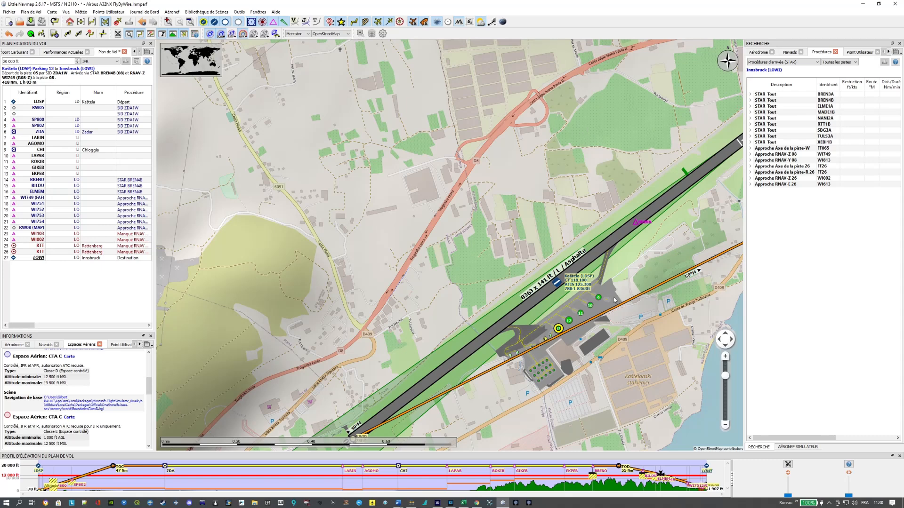
Save the flight plan in LNMPLN format as "IFR Kaštela (LDSP) to Innsbruck (LOWI)" in the Plans de vols folder, replacing the existing file.
{"action": "scroll", "coordinate": [380, 254], "scroll_direction": "down", "scroll_amount": 1}
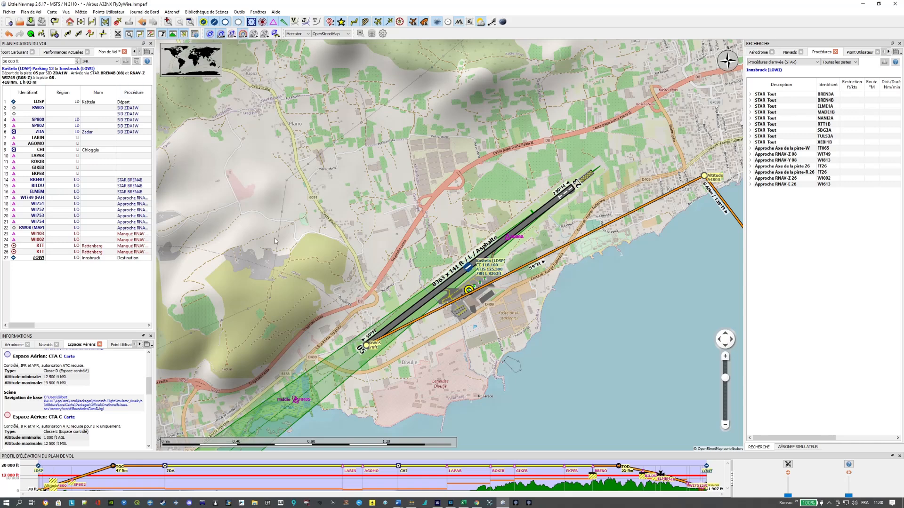
{"action": "scroll", "coordinate": [327, 212], "scroll_direction": "down", "scroll_amount": 4}
{"action": "scroll", "coordinate": [327, 213], "scroll_direction": "down", "scroll_amount": 6}
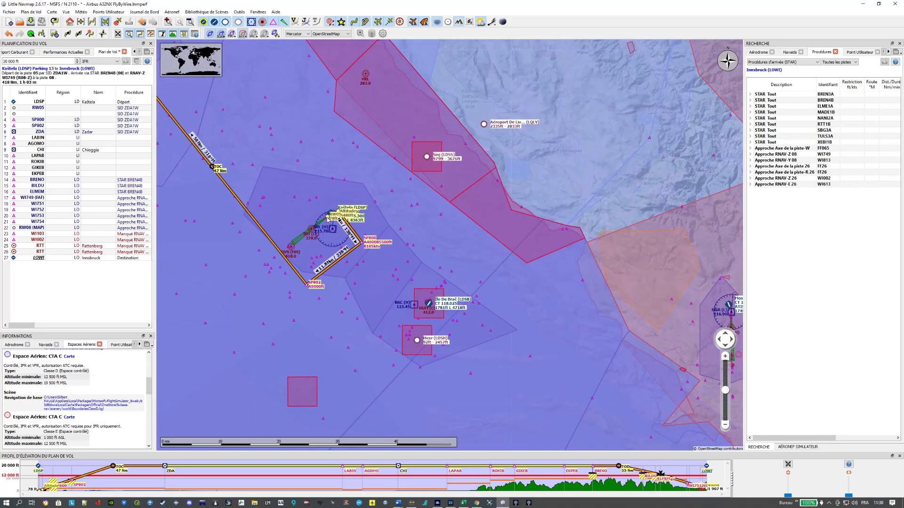
{"action": "left_click_drag", "start_coordinate": [426, 215], "coordinate": [547, 307]}
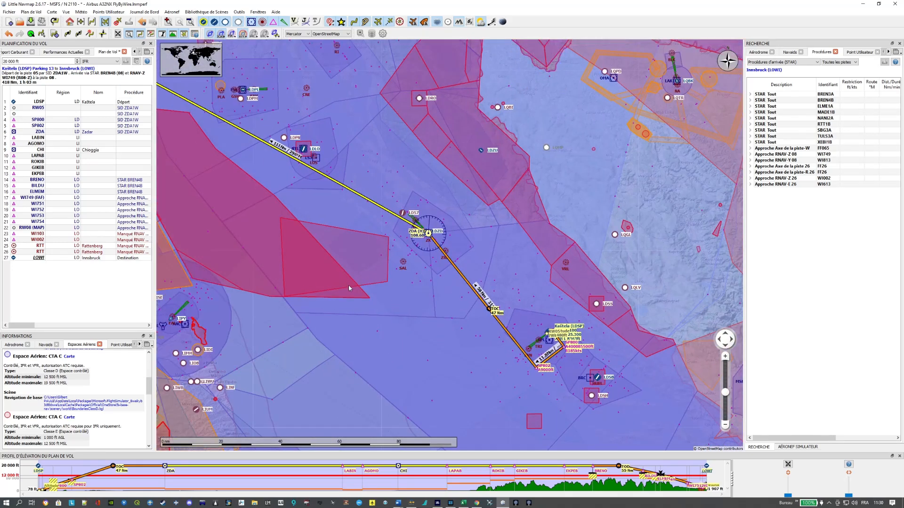
{"action": "scroll", "coordinate": [336, 286], "scroll_direction": "down", "scroll_amount": 1}
{"action": "scroll", "coordinate": [505, 323], "scroll_direction": "down", "scroll_amount": 1}
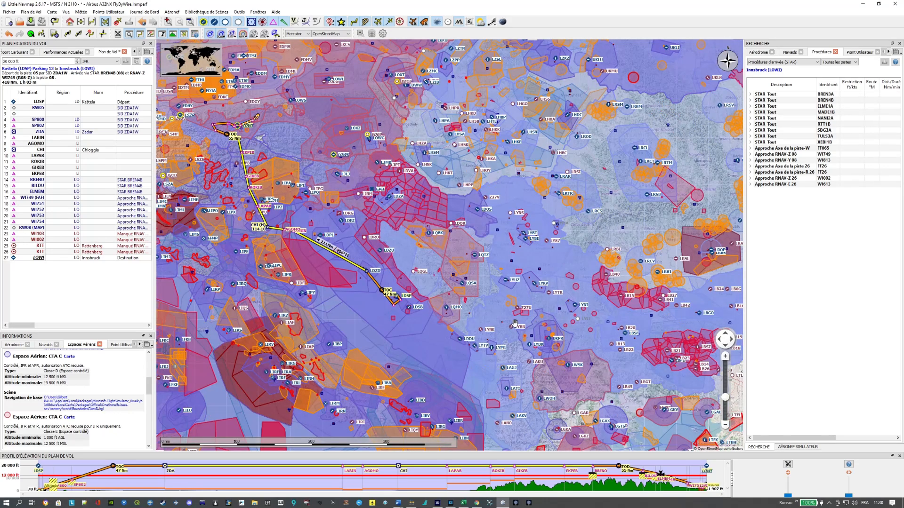
{"action": "left_click", "coordinate": [9, 13]}
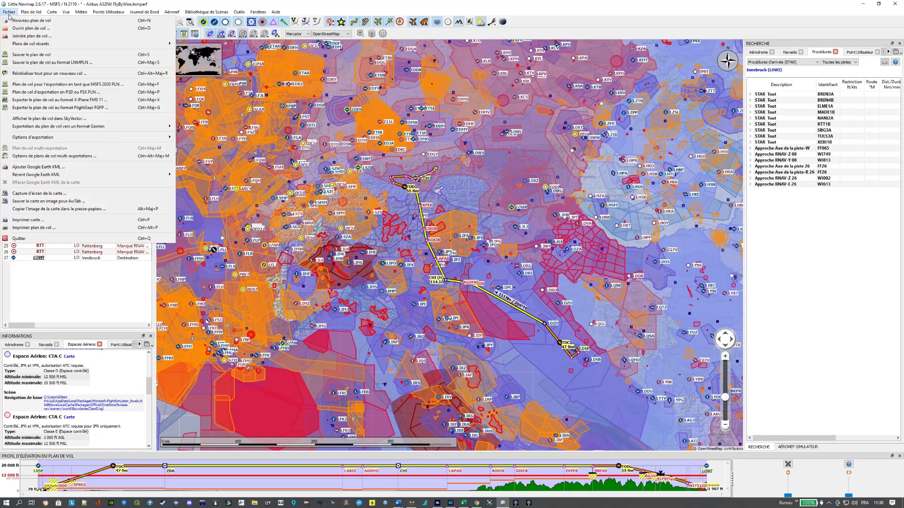
{"action": "left_click", "coordinate": [37, 55]}
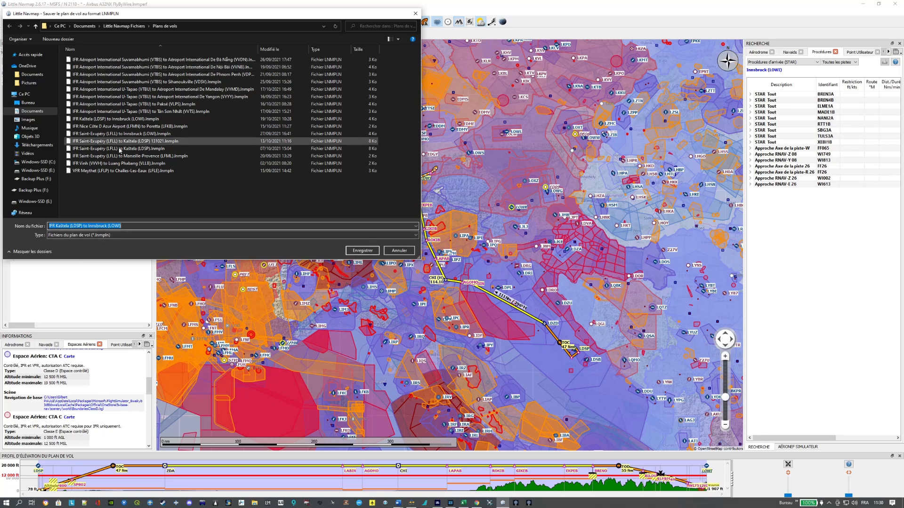
{"action": "left_click", "coordinate": [369, 254]}
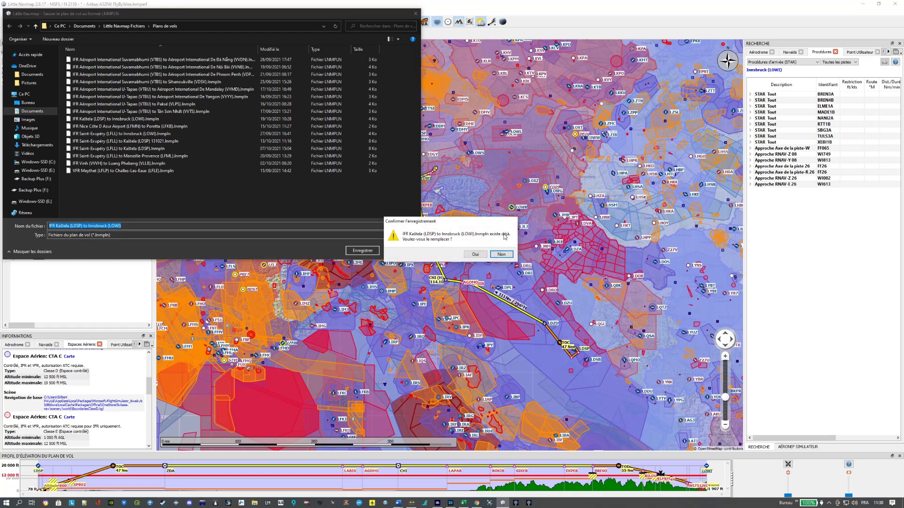
{"action": "left_click", "coordinate": [479, 255]}
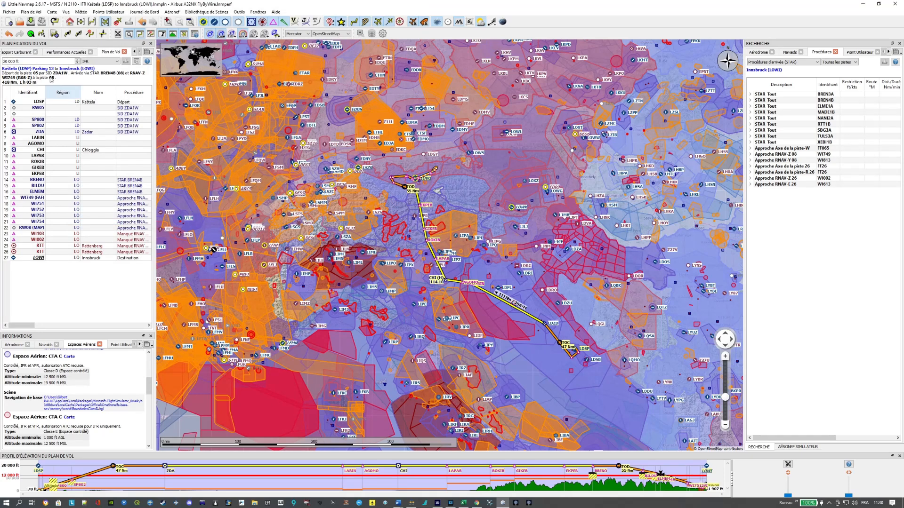
Export the plan as an MSFS 2020 PLN to the LocalState folder, replacing the existing file, and minimize Little Navmap and Navigraph Charts.
{"action": "left_click", "coordinate": [11, 13]}
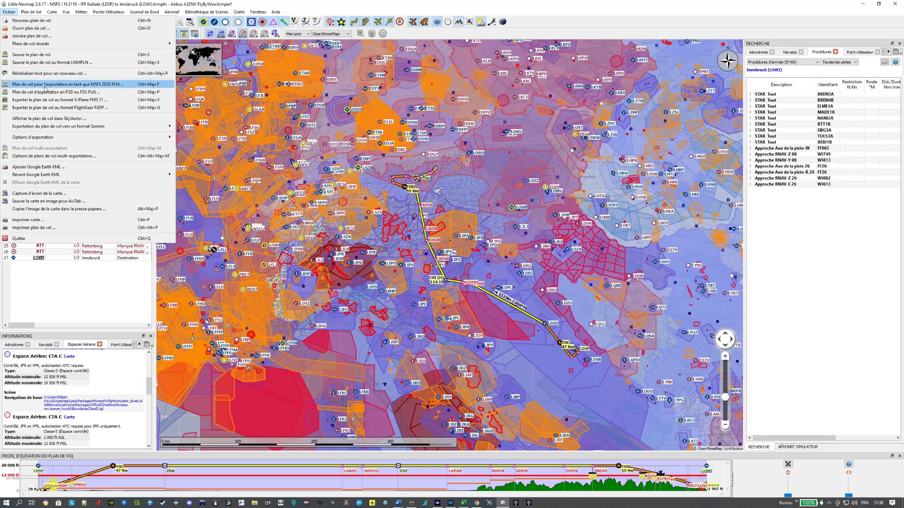
{"action": "left_click", "coordinate": [111, 85]}
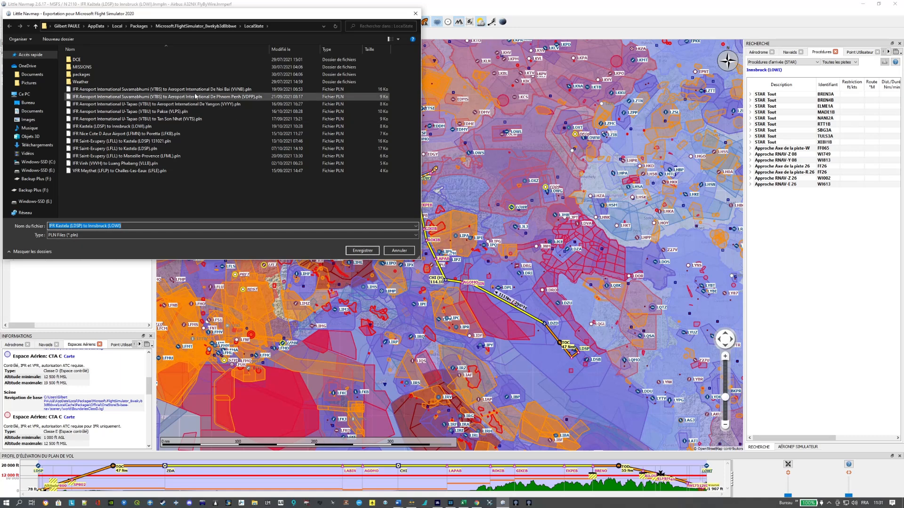
{"action": "left_click", "coordinate": [362, 252]}
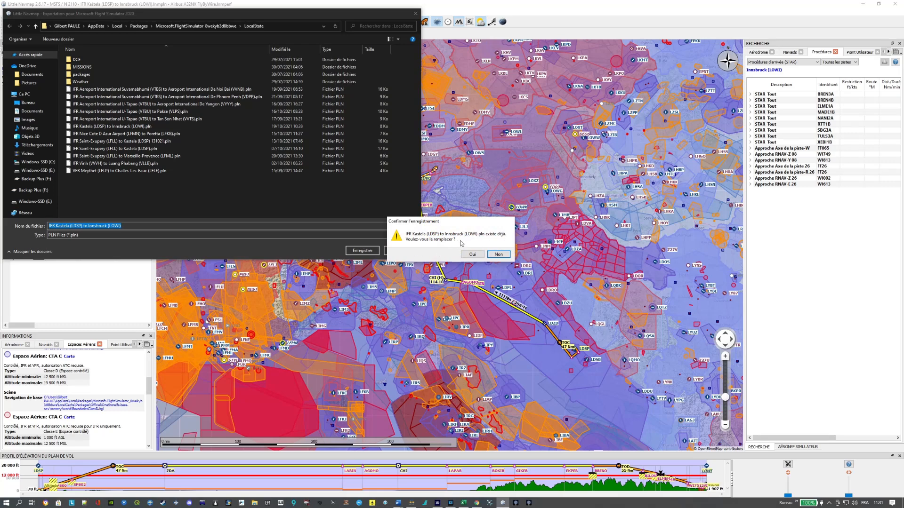
{"action": "left_click", "coordinate": [473, 255]}
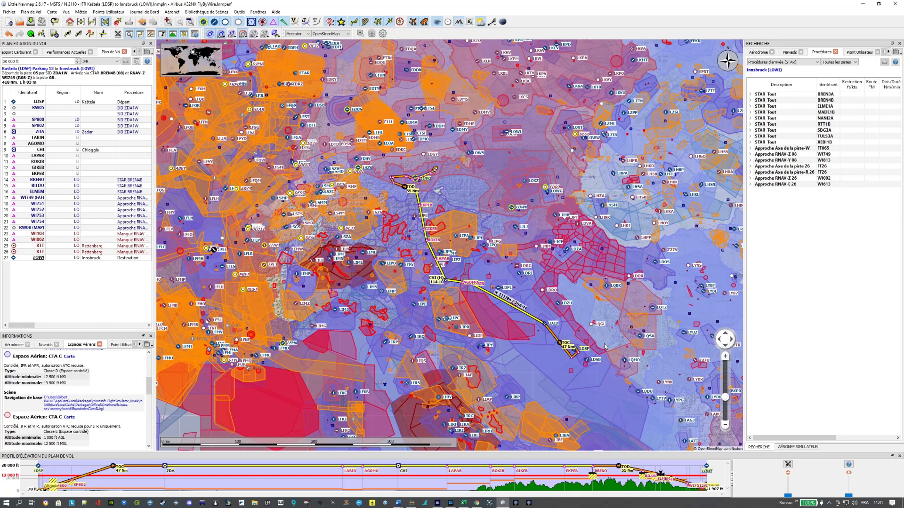
{"action": "left_click", "coordinate": [864, 6]}
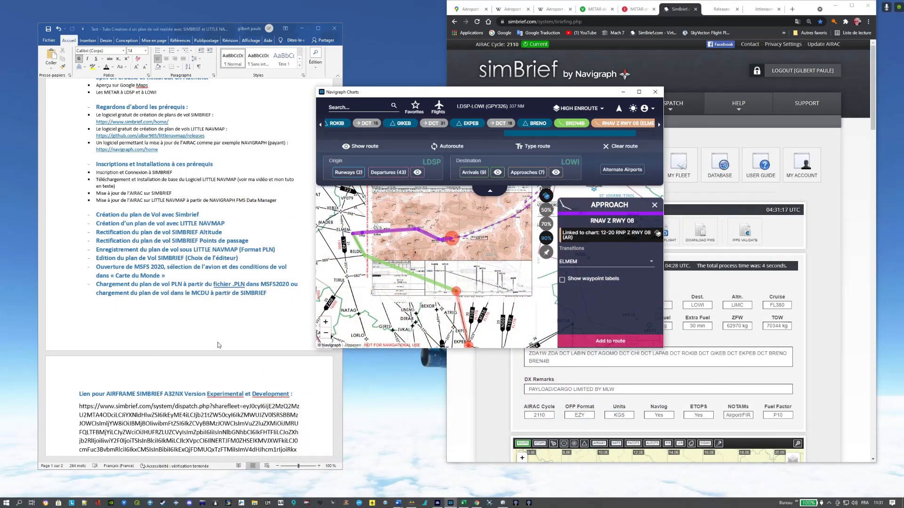
{"action": "left_click", "coordinate": [623, 92]}
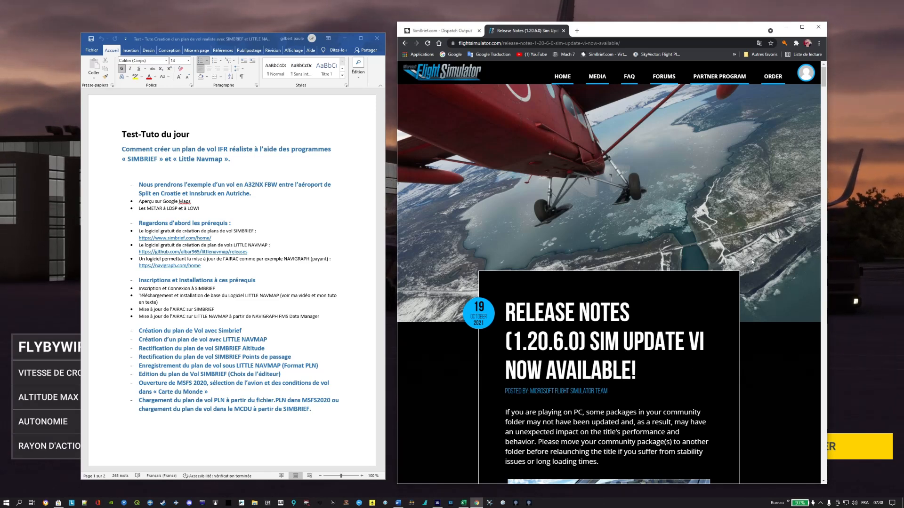
Read the Stability, Navigation, Weather and VR sections of the Flight Simulator Sim Update VI (1.20.6.0) release notes in the browser.
{"action": "scroll", "coordinate": [759, 247], "scroll_direction": "down", "scroll_amount": 4}
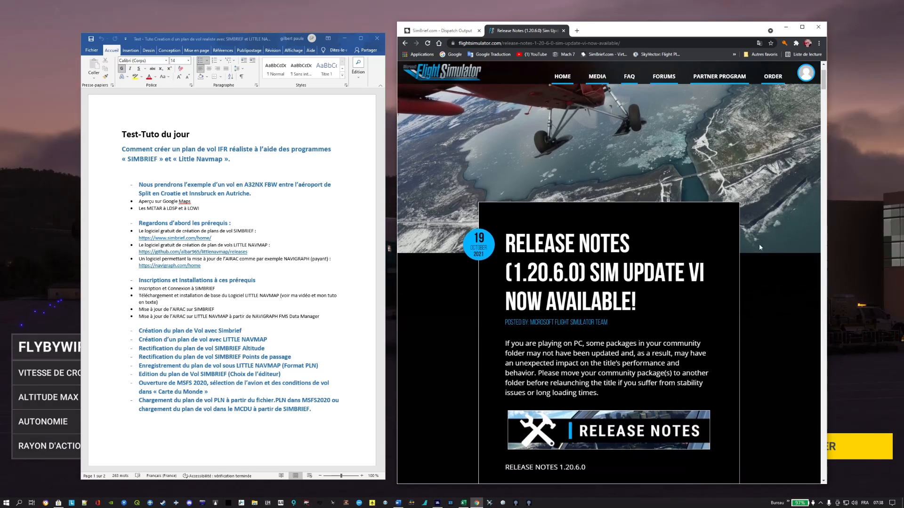
{"action": "scroll", "coordinate": [760, 246], "scroll_direction": "down", "scroll_amount": 4}
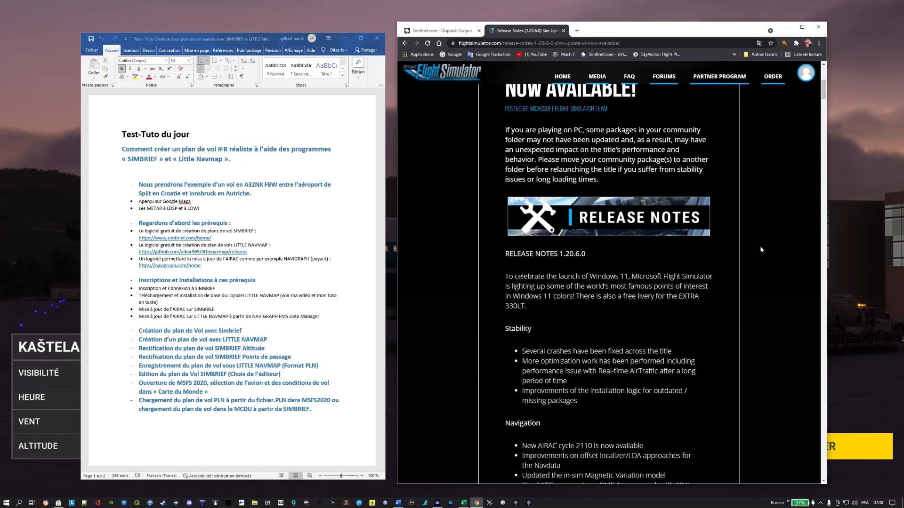
{"action": "scroll", "coordinate": [760, 246], "scroll_direction": "up", "scroll_amount": 5}
{"action": "scroll", "coordinate": [761, 250], "scroll_direction": "up", "scroll_amount": 3}
{"action": "scroll", "coordinate": [761, 248], "scroll_direction": "down", "scroll_amount": 10}
{"action": "scroll", "coordinate": [762, 248], "scroll_direction": "up", "scroll_amount": 2}
{"action": "scroll", "coordinate": [762, 248], "scroll_direction": "up", "scroll_amount": 1}
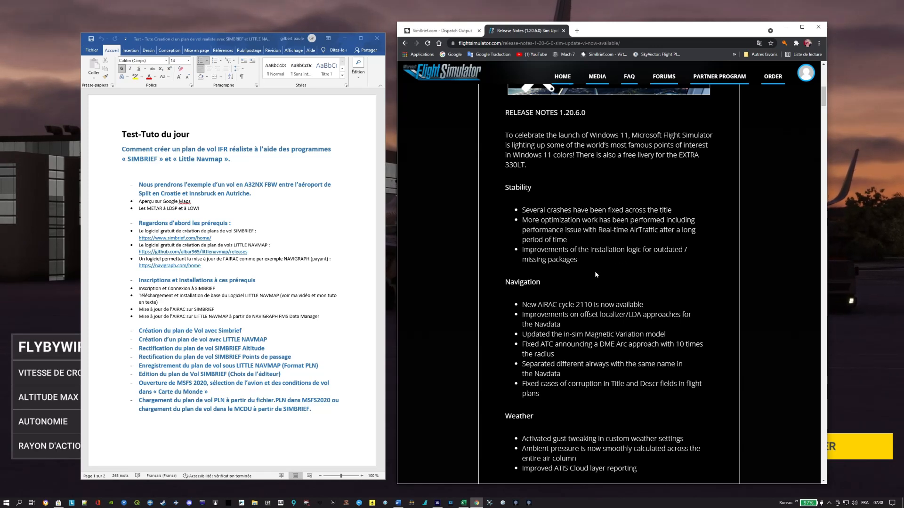
{"action": "scroll", "coordinate": [554, 267], "scroll_direction": "down", "scroll_amount": 2}
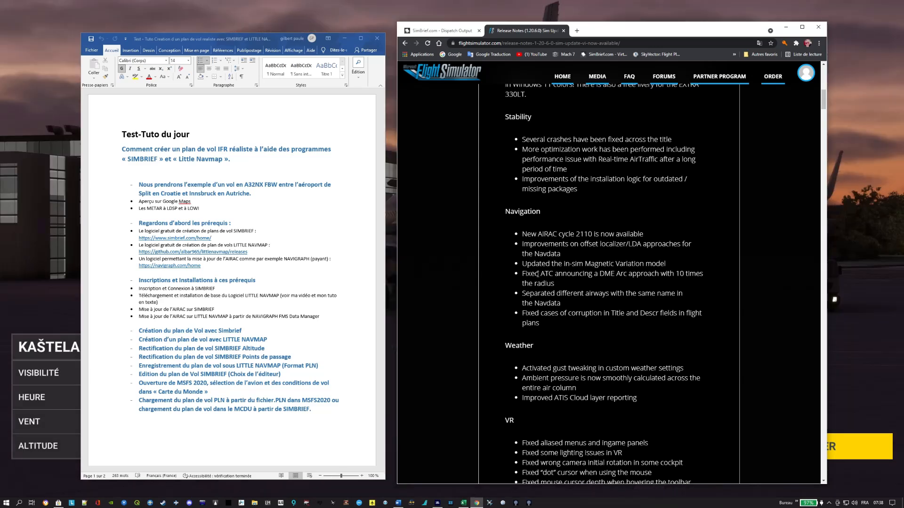
{"action": "scroll", "coordinate": [673, 302], "scroll_direction": "down", "scroll_amount": 1}
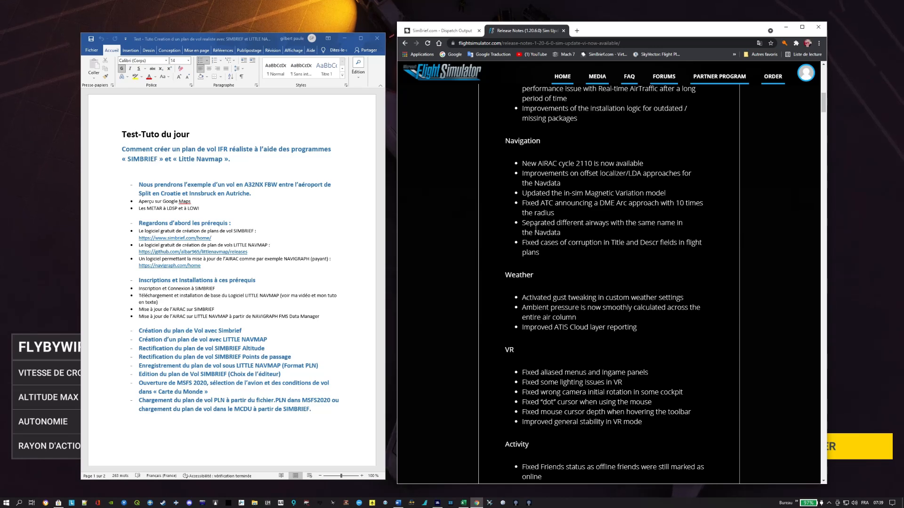
{"action": "scroll", "coordinate": [565, 264], "scroll_direction": "down", "scroll_amount": 1}
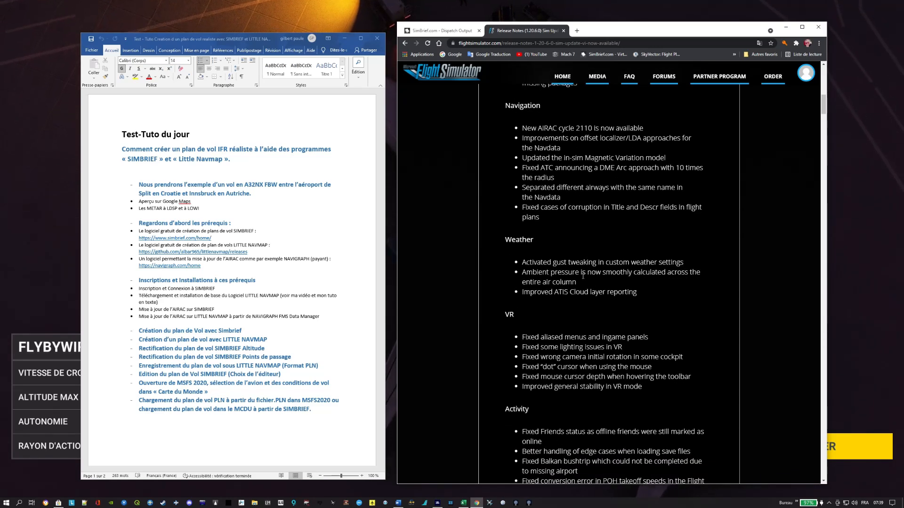
{"action": "scroll", "coordinate": [584, 275], "scroll_direction": "down", "scroll_amount": 2}
{"action": "scroll", "coordinate": [563, 285], "scroll_direction": "up", "scroll_amount": 1}
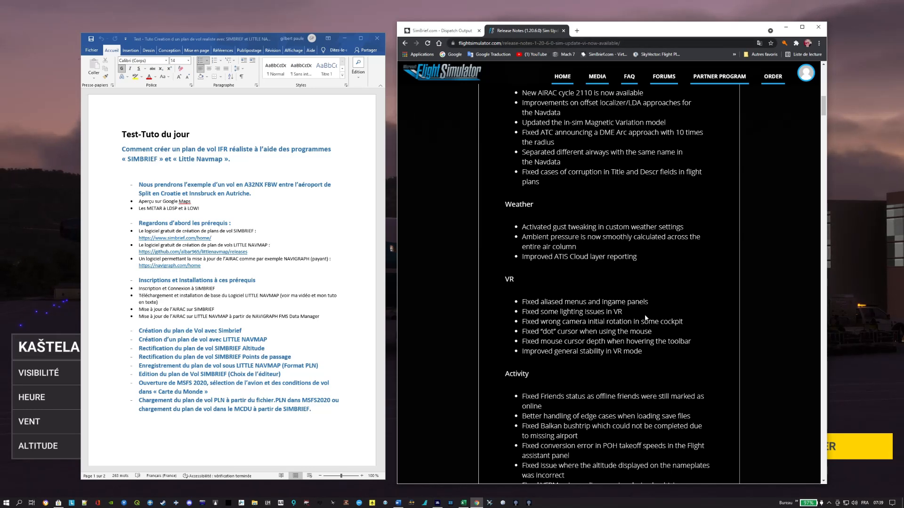
Read the Activity and Planes sections of the release notes, from the general aircraft fixes through the Boeing models to the Airbus A320neo.
{"action": "scroll", "coordinate": [645, 317], "scroll_direction": "down", "scroll_amount": 5}
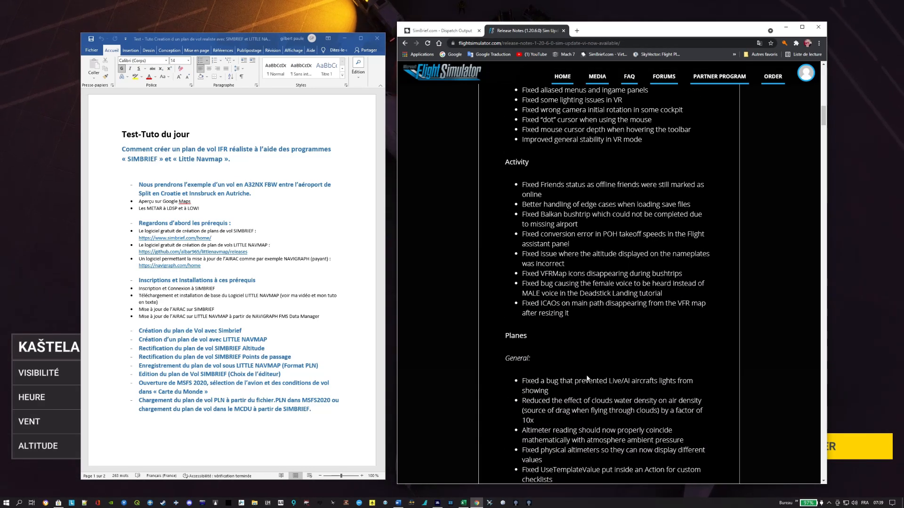
{"action": "scroll", "coordinate": [591, 365], "scroll_direction": "down", "scroll_amount": 2}
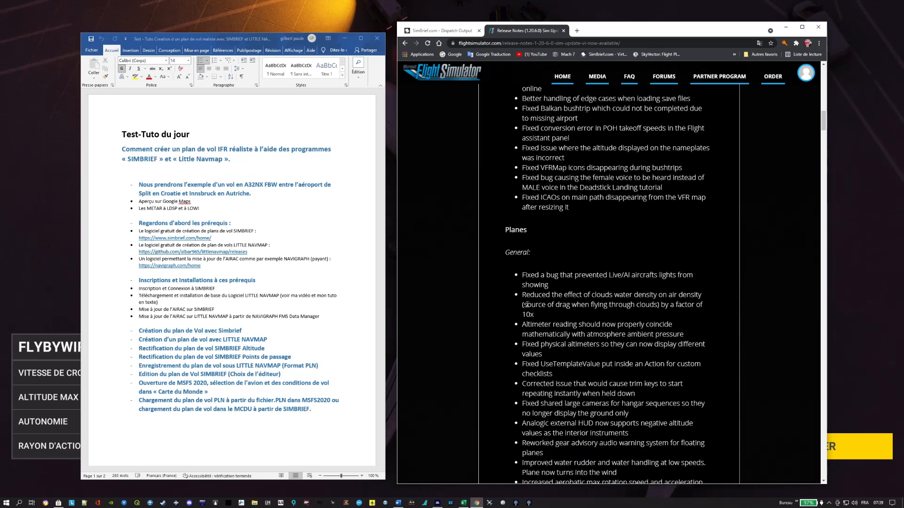
{"action": "scroll", "coordinate": [535, 306], "scroll_direction": "down", "scroll_amount": 3}
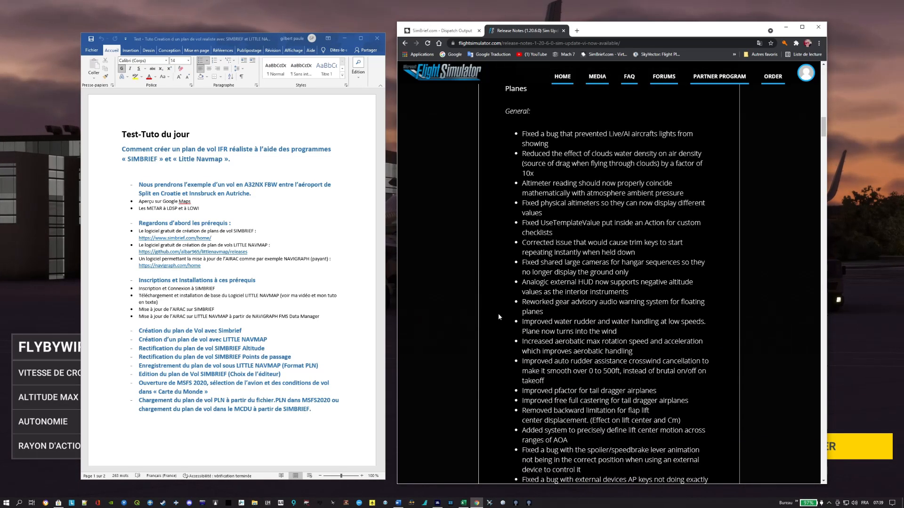
{"action": "scroll", "coordinate": [499, 317], "scroll_direction": "down", "scroll_amount": 7}
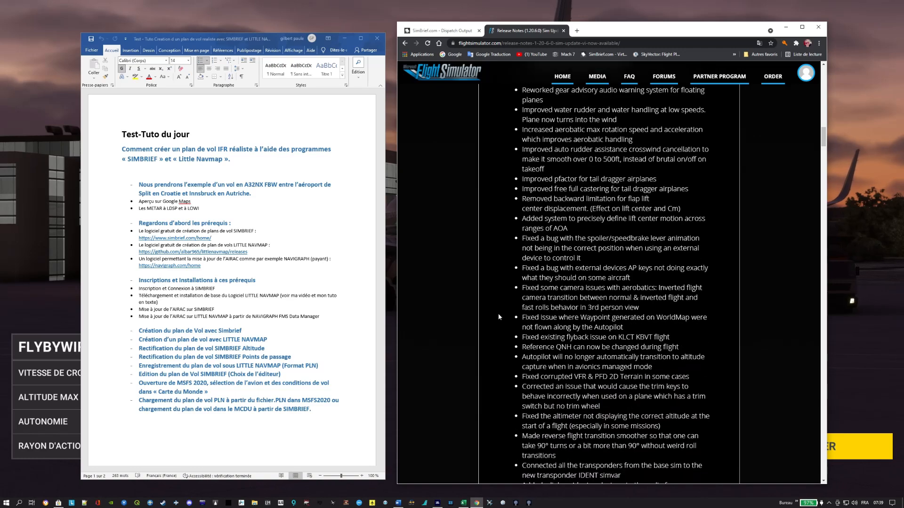
{"action": "scroll", "coordinate": [498, 313], "scroll_direction": "down", "scroll_amount": 5}
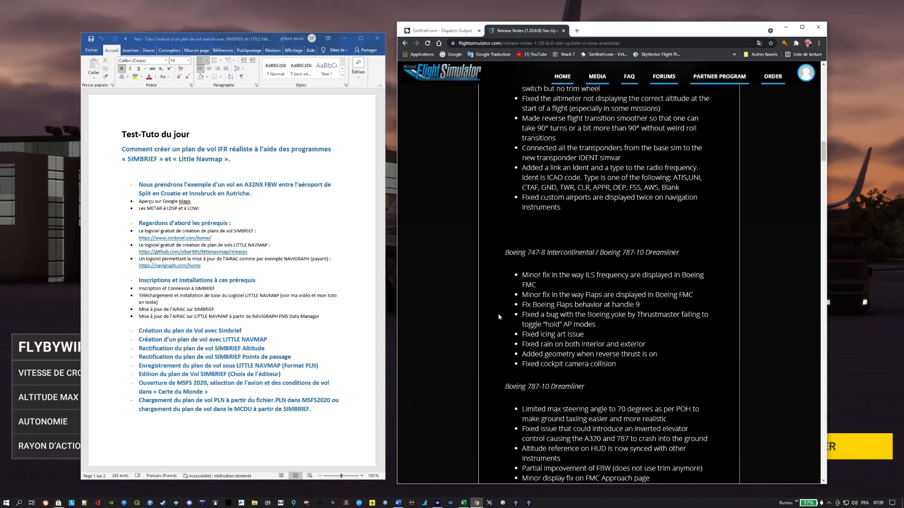
{"action": "scroll", "coordinate": [504, 291], "scroll_direction": "down", "scroll_amount": 3}
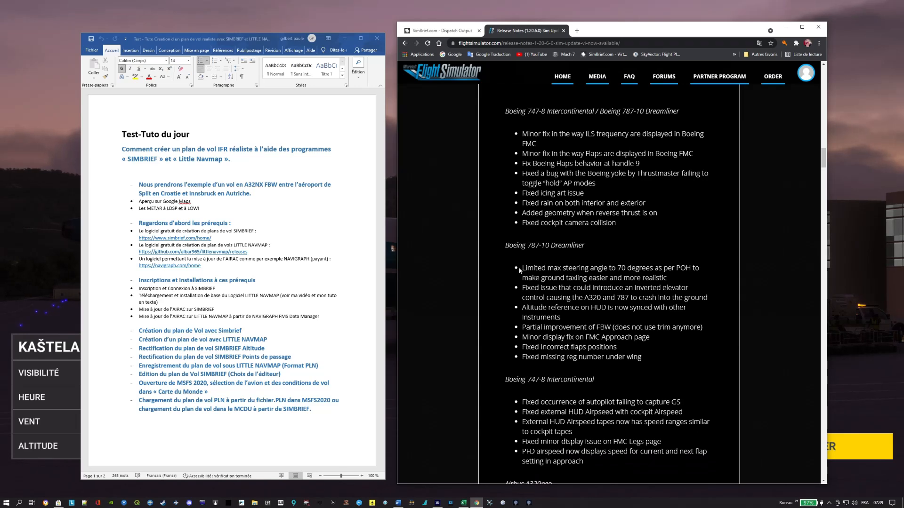
{"action": "scroll", "coordinate": [503, 277], "scroll_direction": "down", "scroll_amount": 3}
{"action": "scroll", "coordinate": [503, 277], "scroll_direction": "up", "scroll_amount": 3}
{"action": "scroll", "coordinate": [504, 282], "scroll_direction": "down", "scroll_amount": 2}
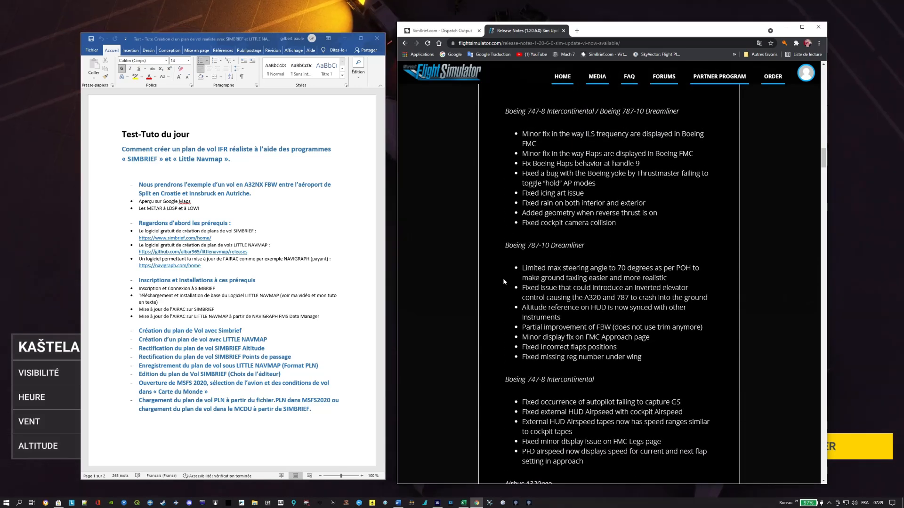
{"action": "scroll", "coordinate": [505, 334], "scroll_direction": "down", "scroll_amount": 2}
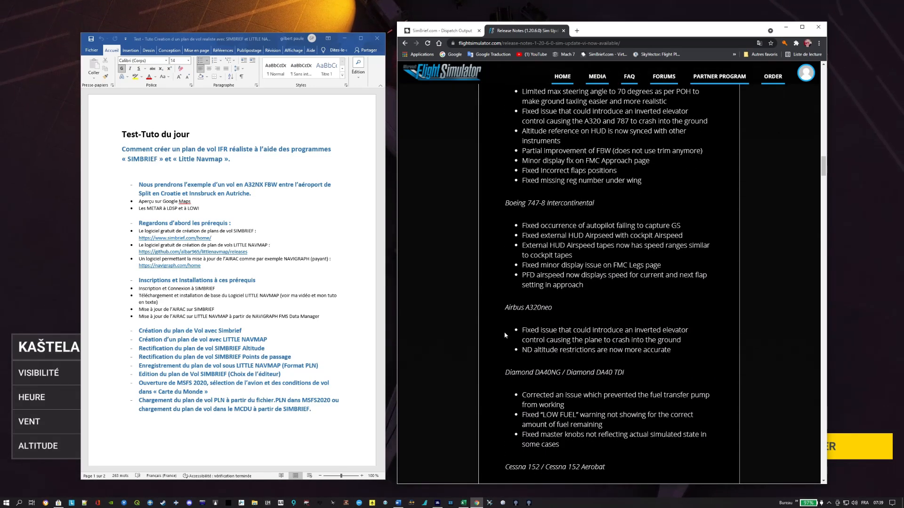
{"action": "scroll", "coordinate": [502, 268], "scroll_direction": "down", "scroll_amount": 3}
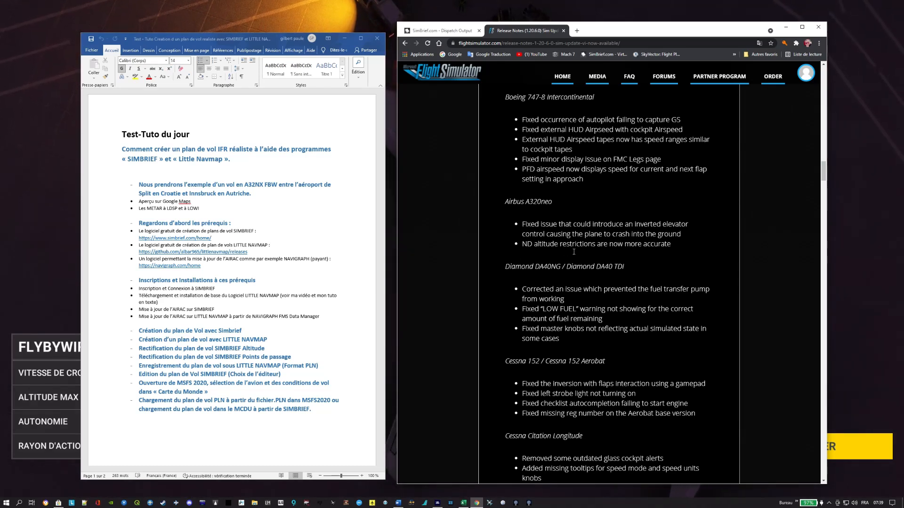
Read the remaining Planes entries of the release notes, from the Diamond DA40 through the Cessna and Beechcraft models to the EXTRA 330LT.
{"action": "scroll", "coordinate": [684, 243], "scroll_direction": "down", "scroll_amount": 2}
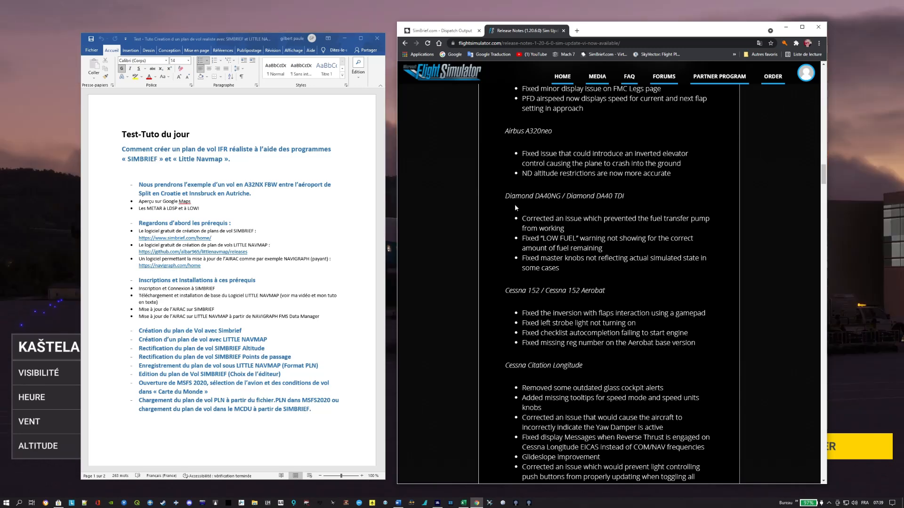
{"action": "scroll", "coordinate": [526, 253], "scroll_direction": "down", "scroll_amount": 8}
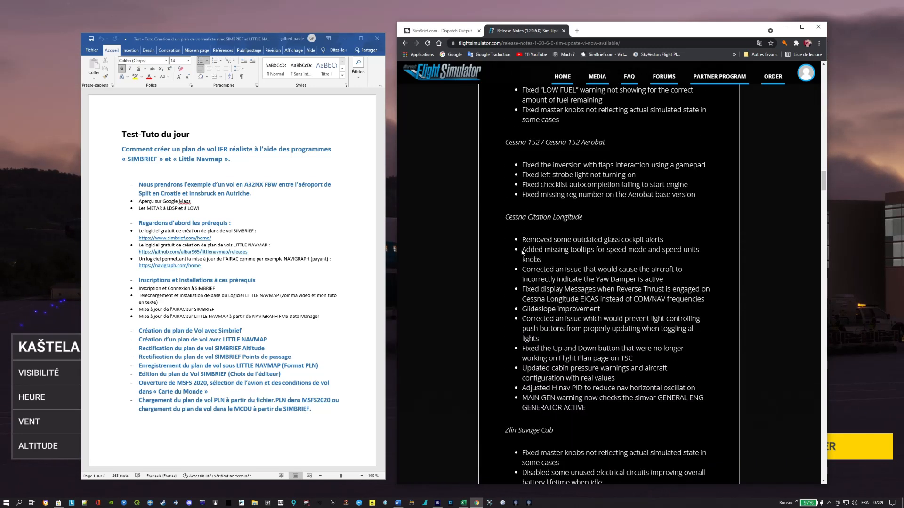
{"action": "scroll", "coordinate": [524, 254], "scroll_direction": "down", "scroll_amount": 6}
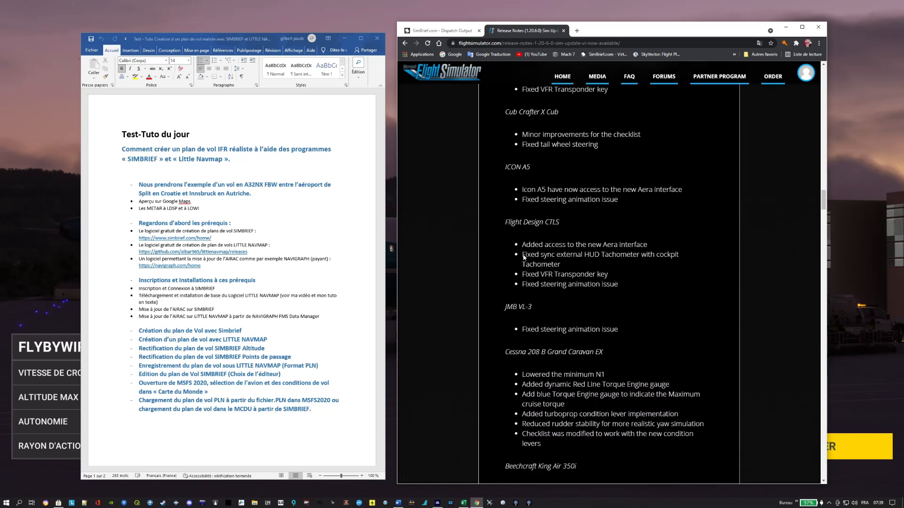
{"action": "scroll", "coordinate": [602, 245], "scroll_direction": "down", "scroll_amount": 8}
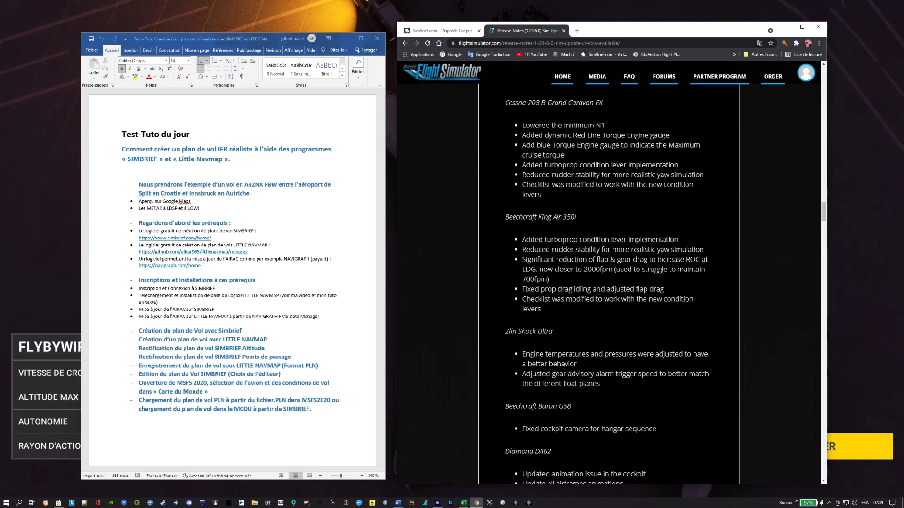
{"action": "scroll", "coordinate": [604, 245], "scroll_direction": "down", "scroll_amount": 5}
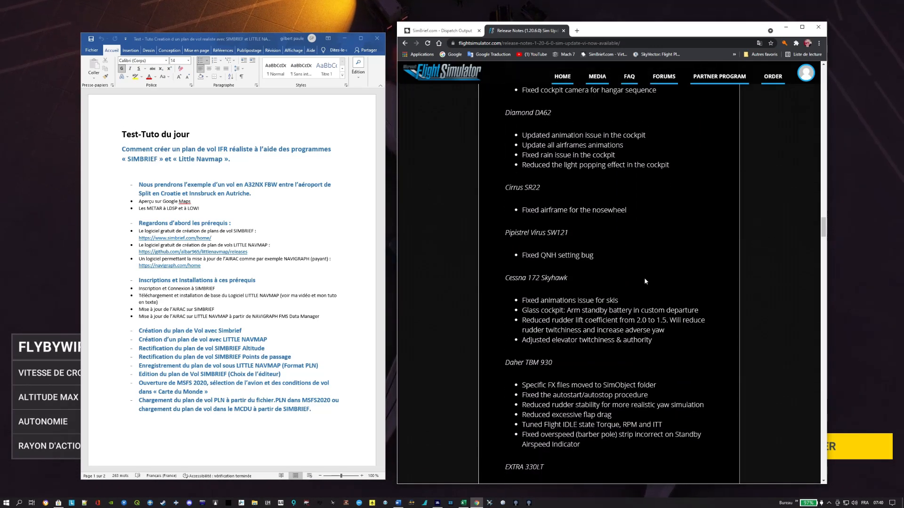
{"action": "scroll", "coordinate": [657, 294], "scroll_direction": "down", "scroll_amount": 2}
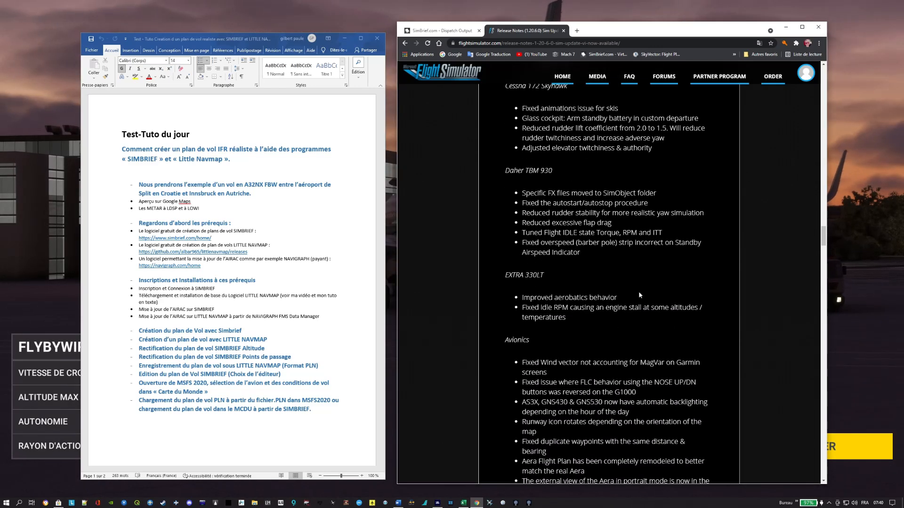
Read the Avionics, VFR map and World sections of the release notes, including the terrain detail and airport fixes.
{"action": "scroll", "coordinate": [652, 307], "scroll_direction": "down", "scroll_amount": 3}
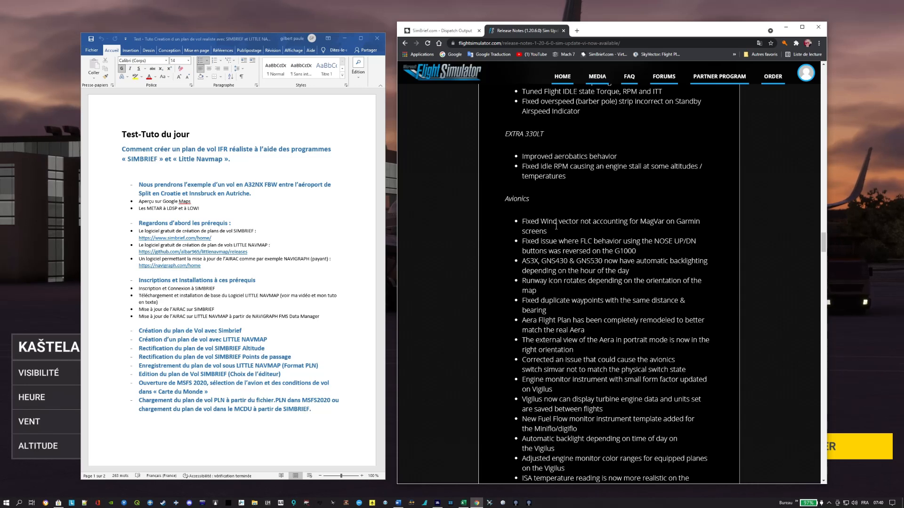
{"action": "scroll", "coordinate": [585, 319], "scroll_direction": "down", "scroll_amount": 2}
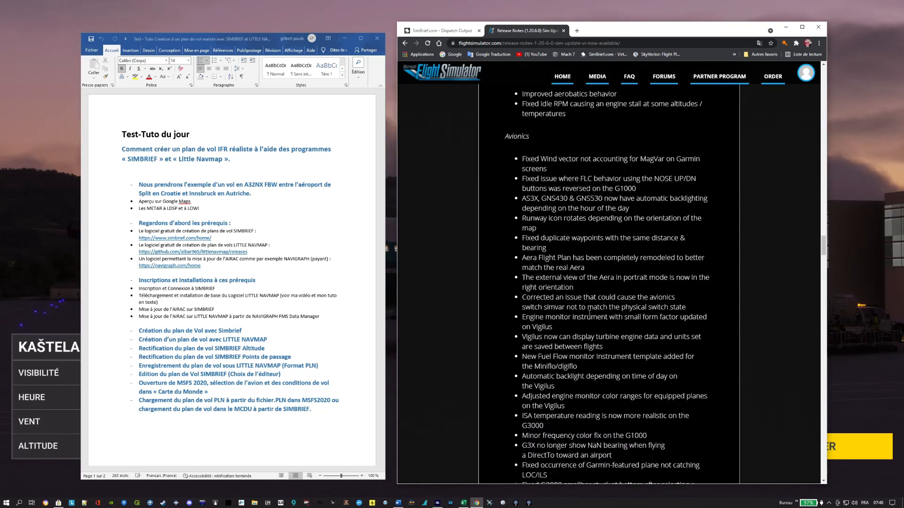
{"action": "scroll", "coordinate": [597, 306], "scroll_direction": "down", "scroll_amount": 6}
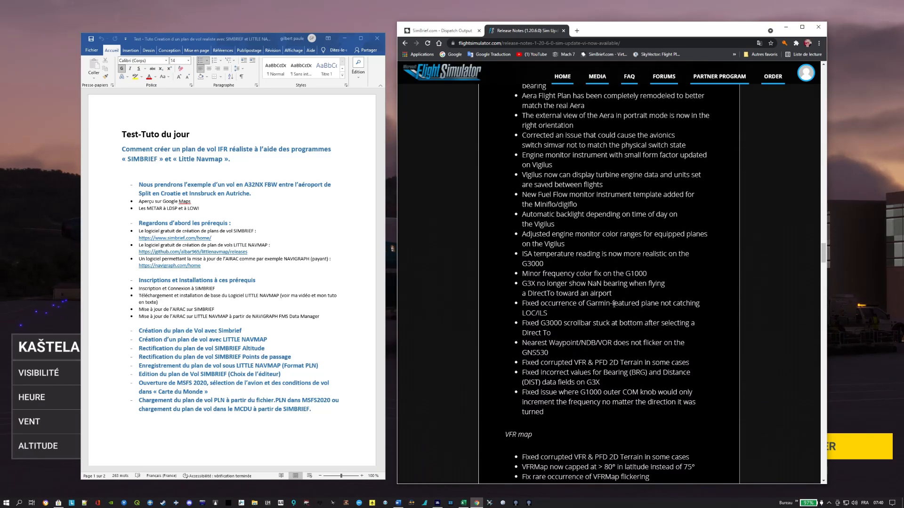
{"action": "scroll", "coordinate": [586, 331], "scroll_direction": "down", "scroll_amount": 2}
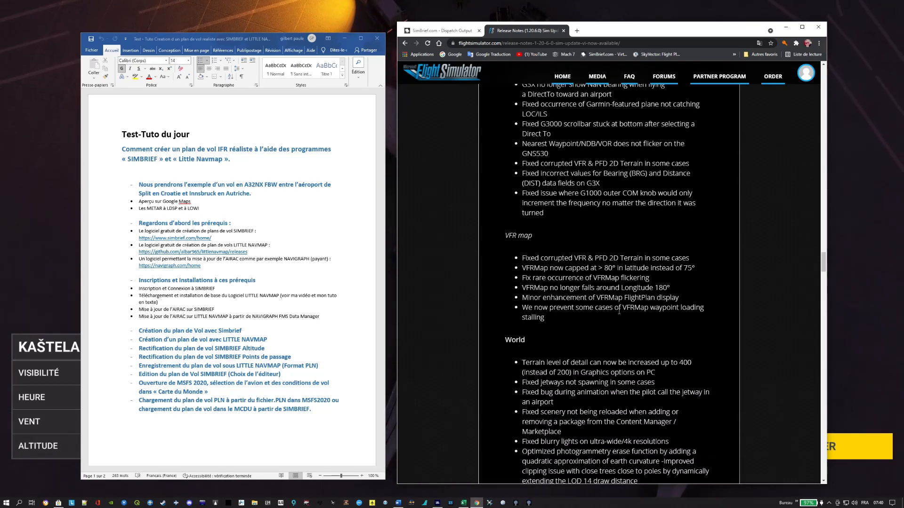
{"action": "scroll", "coordinate": [620, 311], "scroll_direction": "down", "scroll_amount": 2}
{"action": "scroll", "coordinate": [620, 310], "scroll_direction": "down", "scroll_amount": 3}
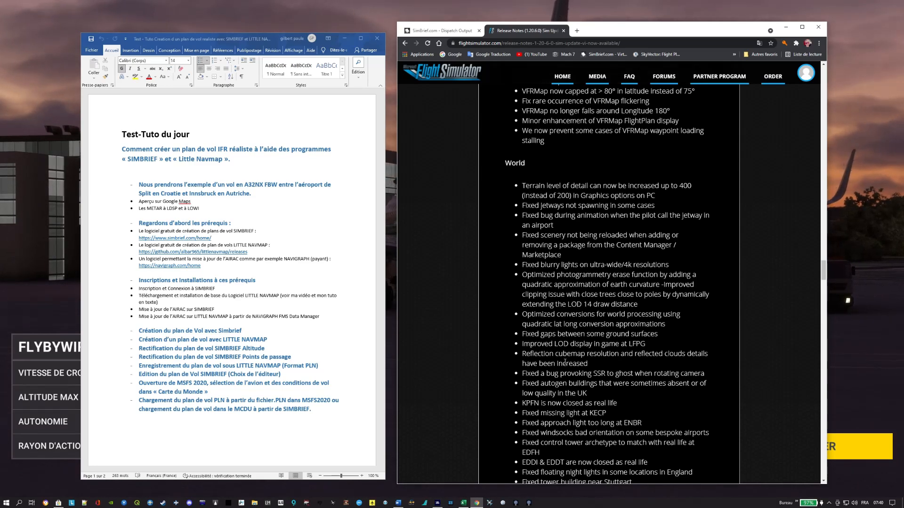
{"action": "scroll", "coordinate": [564, 361], "scroll_direction": "down", "scroll_amount": 5}
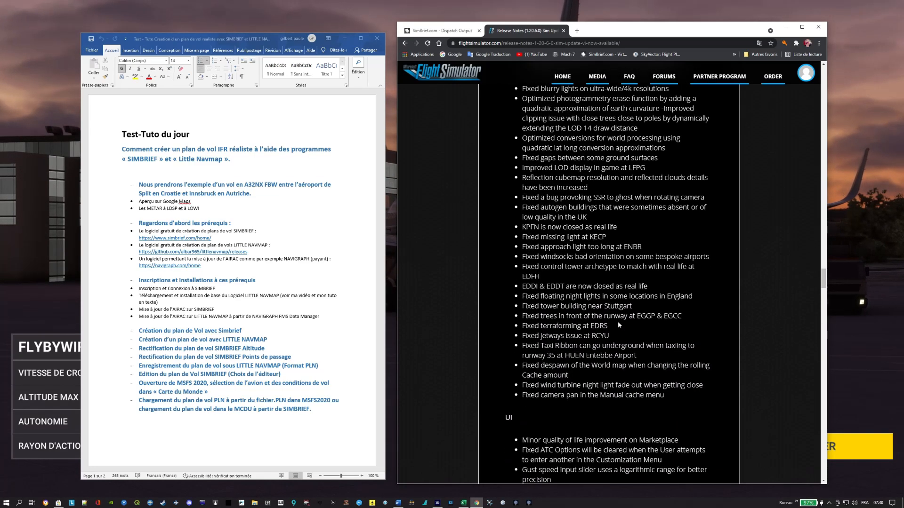
{"action": "scroll", "coordinate": [619, 325], "scroll_direction": "down", "scroll_amount": 2}
{"action": "scroll", "coordinate": [635, 318], "scroll_direction": "up", "scroll_amount": 1}
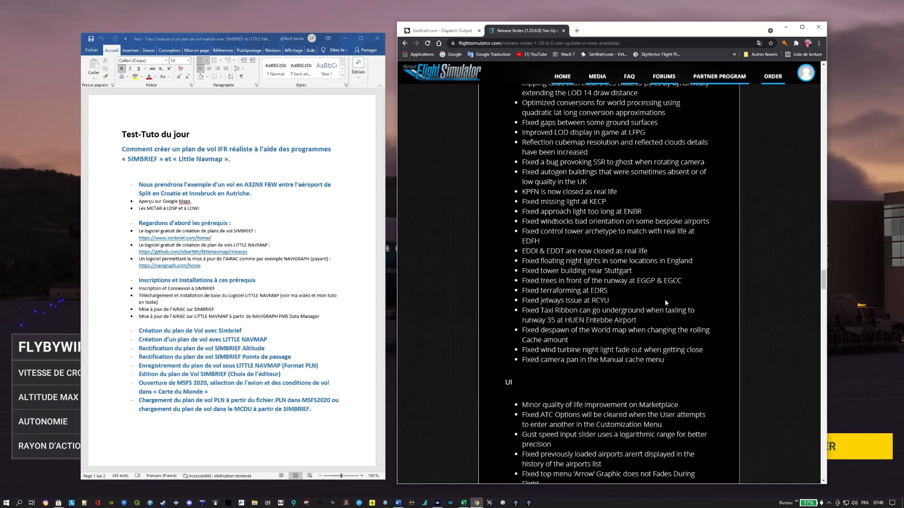
Read the UI and Peripherals sections of the release notes, covering the menu fixes and controller mappings.
{"action": "scroll", "coordinate": [666, 303], "scroll_direction": "down", "scroll_amount": 6}
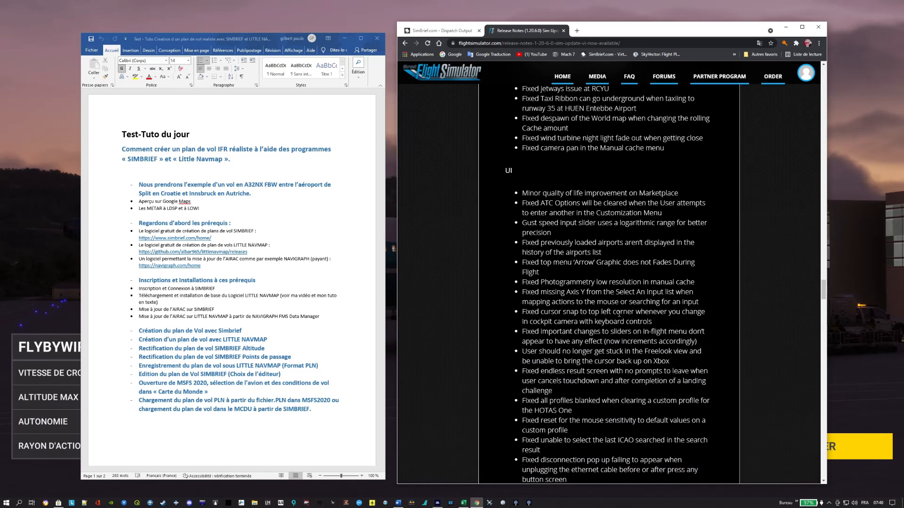
{"action": "scroll", "coordinate": [621, 313], "scroll_direction": "down", "scroll_amount": 2}
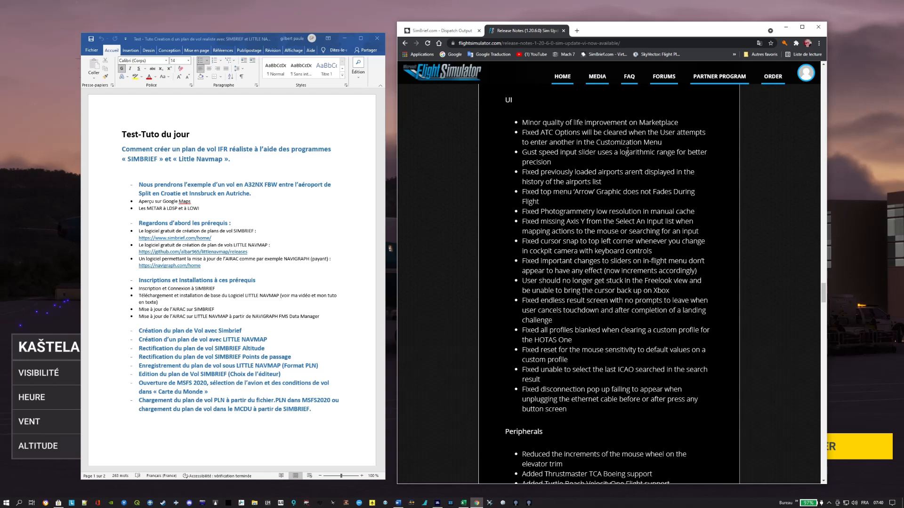
{"action": "scroll", "coordinate": [603, 311], "scroll_direction": "down", "scroll_amount": 7}
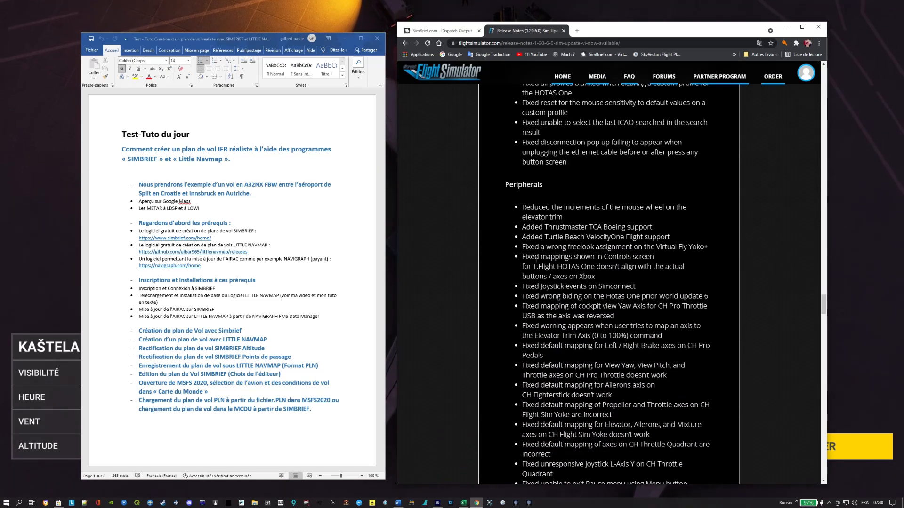
{"action": "scroll", "coordinate": [536, 256], "scroll_direction": "down", "scroll_amount": 3}
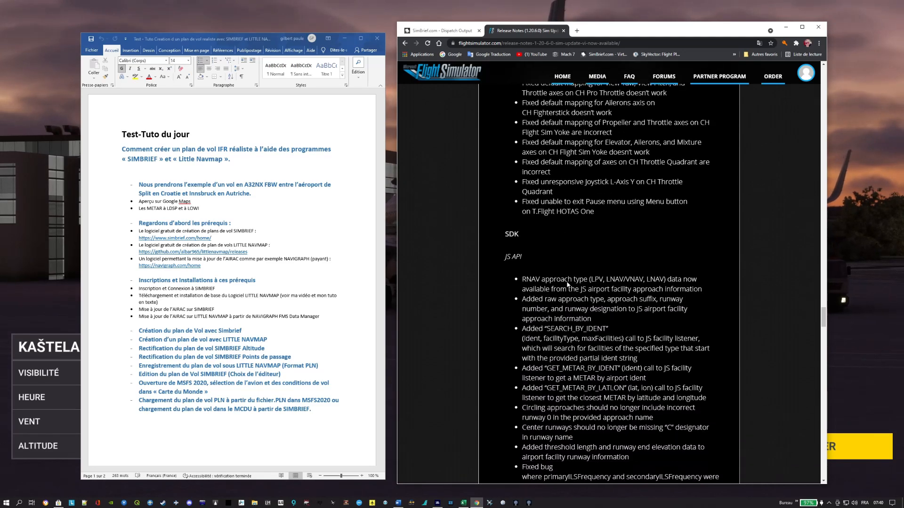
Skim the SDK section of the release notes, from the JS API and Aircraft editor through Simvars to the VFX editor at the page's end.
{"action": "scroll", "coordinate": [570, 287], "scroll_direction": "down", "scroll_amount": 9}
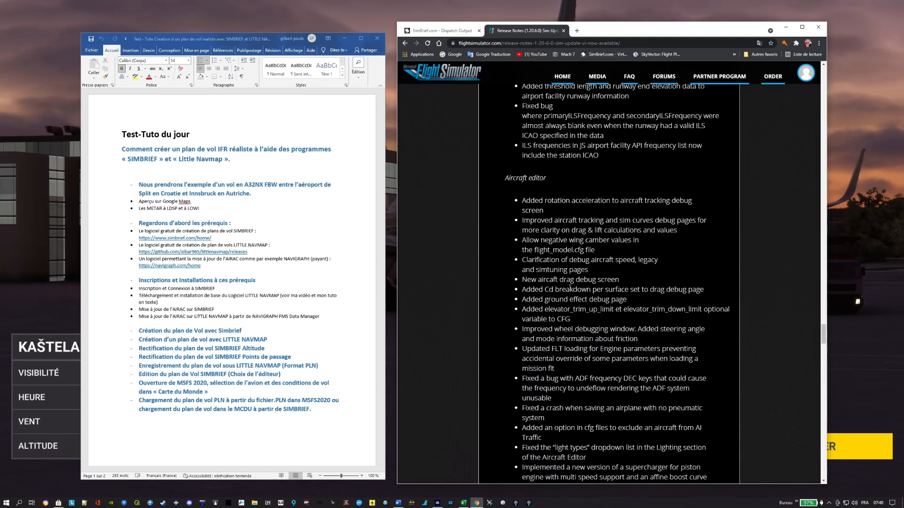
{"action": "scroll", "coordinate": [570, 287], "scroll_direction": "down", "scroll_amount": 6}
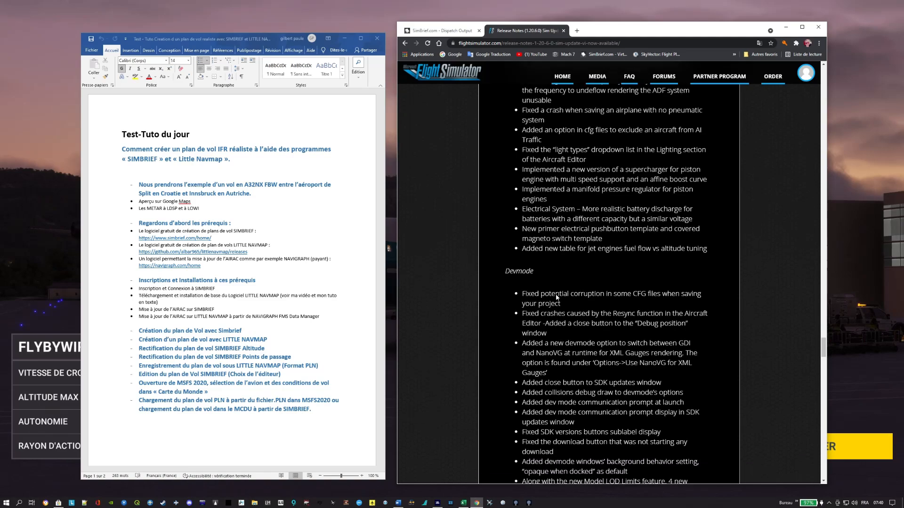
{"action": "scroll", "coordinate": [530, 282], "scroll_direction": "down", "scroll_amount": 9}
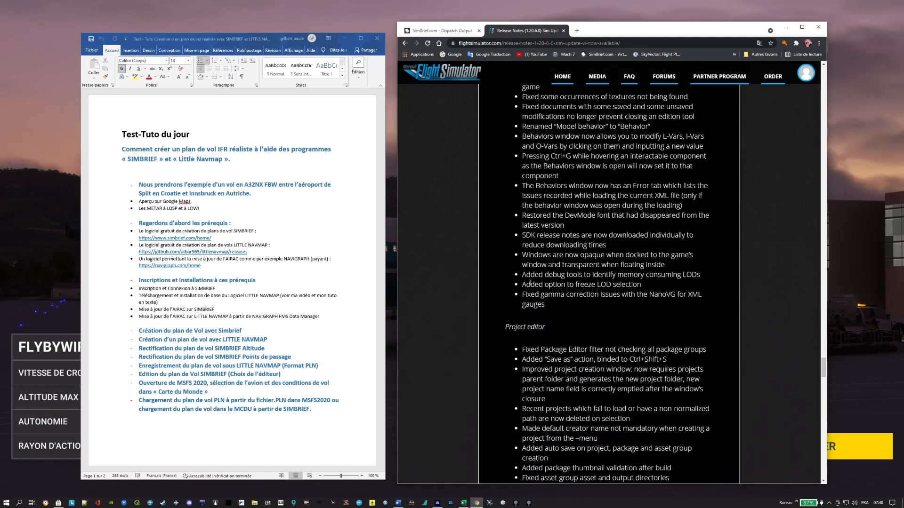
{"action": "scroll", "coordinate": [594, 258], "scroll_direction": "down", "scroll_amount": 16}
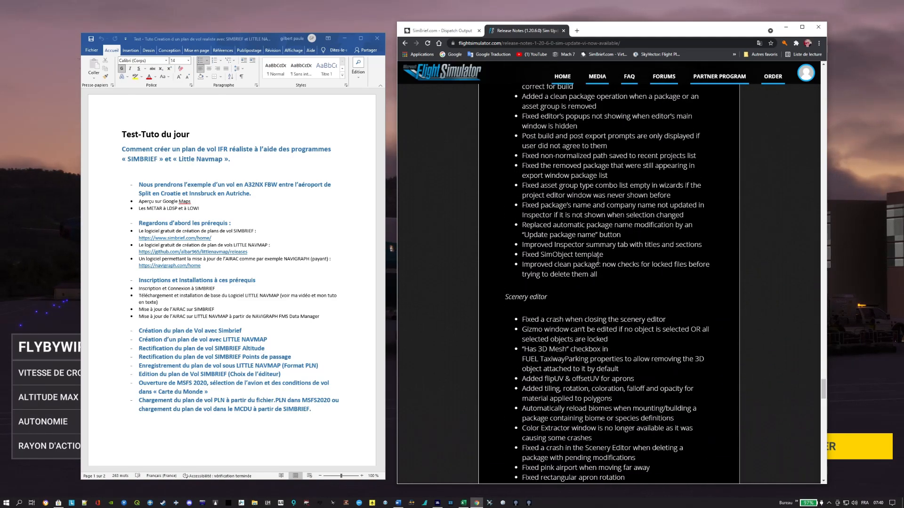
{"action": "scroll", "coordinate": [608, 282], "scroll_direction": "down", "scroll_amount": 9}
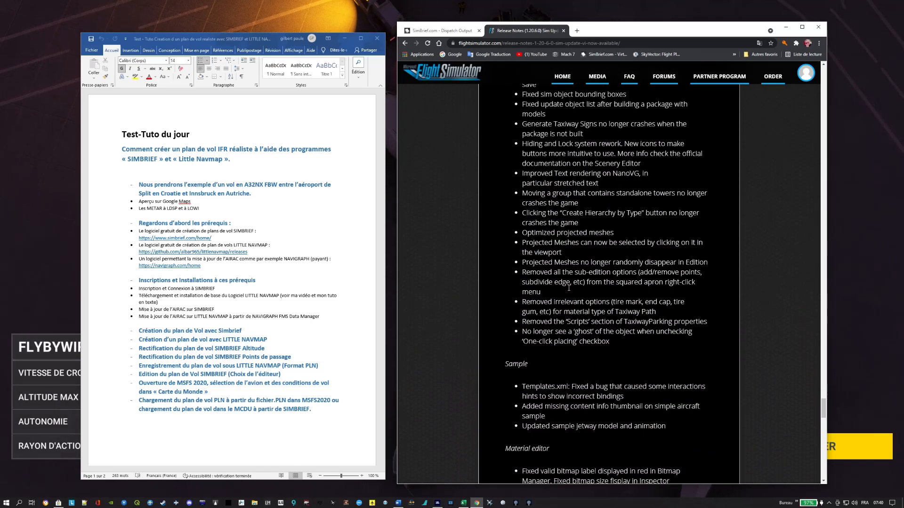
{"action": "scroll", "coordinate": [534, 307], "scroll_direction": "down", "scroll_amount": 13}
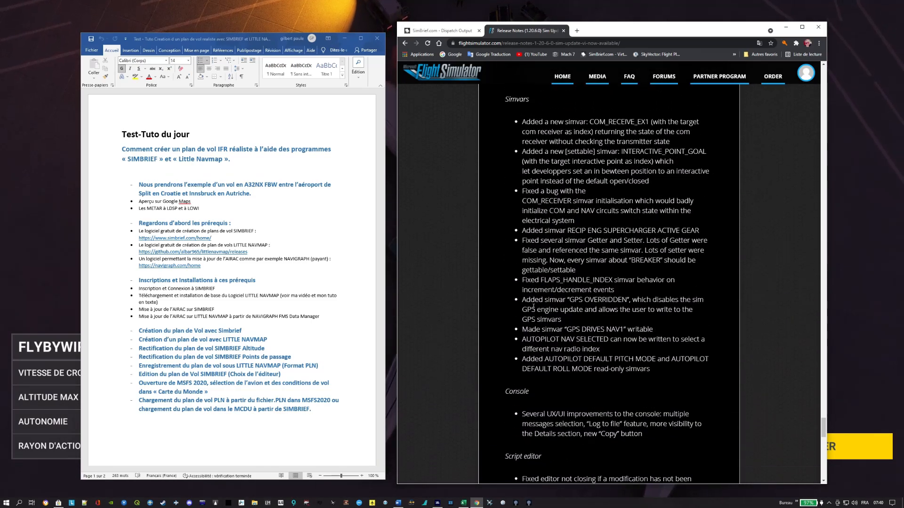
{"action": "scroll", "coordinate": [575, 294], "scroll_direction": "down", "scroll_amount": 9}
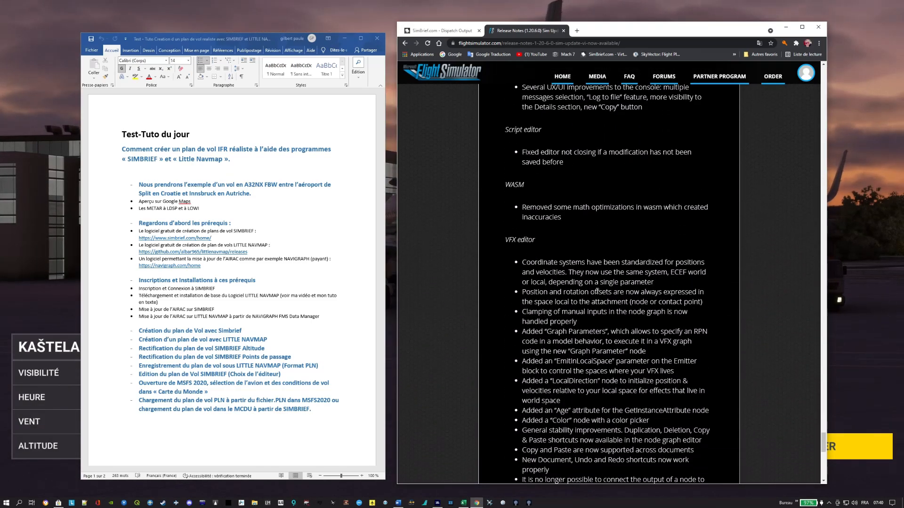
{"action": "scroll", "coordinate": [636, 334], "scroll_direction": "down", "scroll_amount": 9}
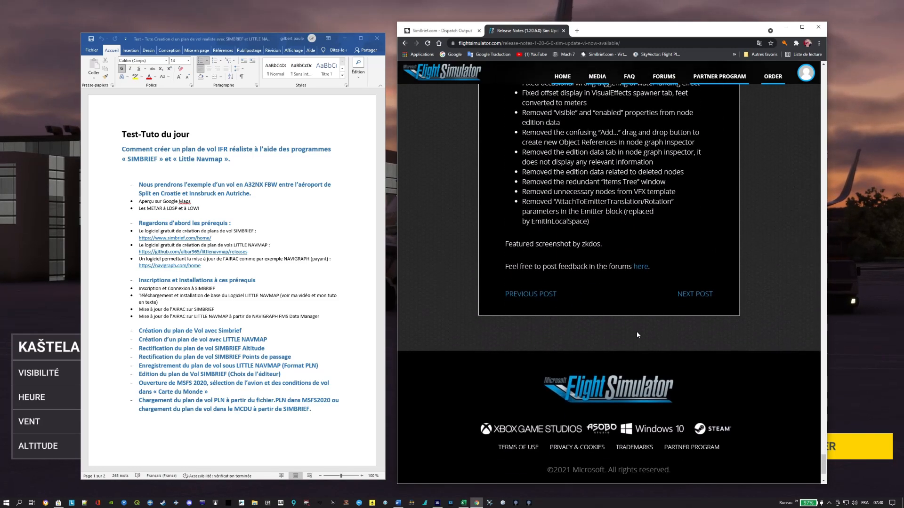
{"action": "scroll", "coordinate": [760, 281], "scroll_direction": "up", "scroll_amount": 5}
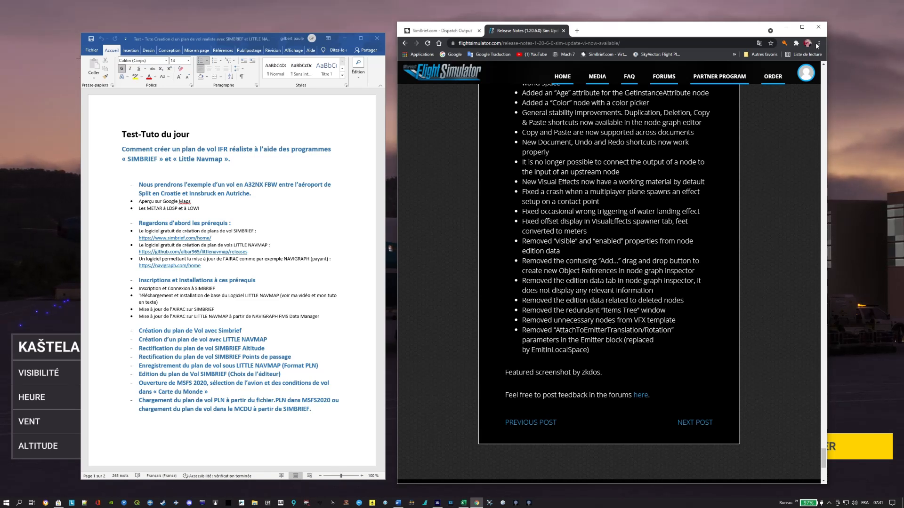
Bring the flight simulator forward, then return to the Word tutorial outline and review its remaining flight plan steps.
{"action": "left_click", "coordinate": [875, 198]}
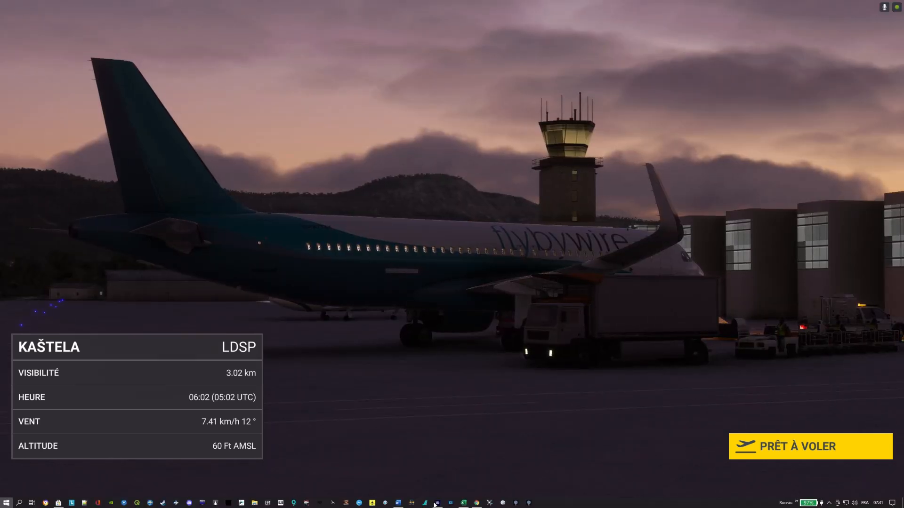
{"action": "key", "text": "super"}
{"action": "left_click", "coordinate": [398, 502]}
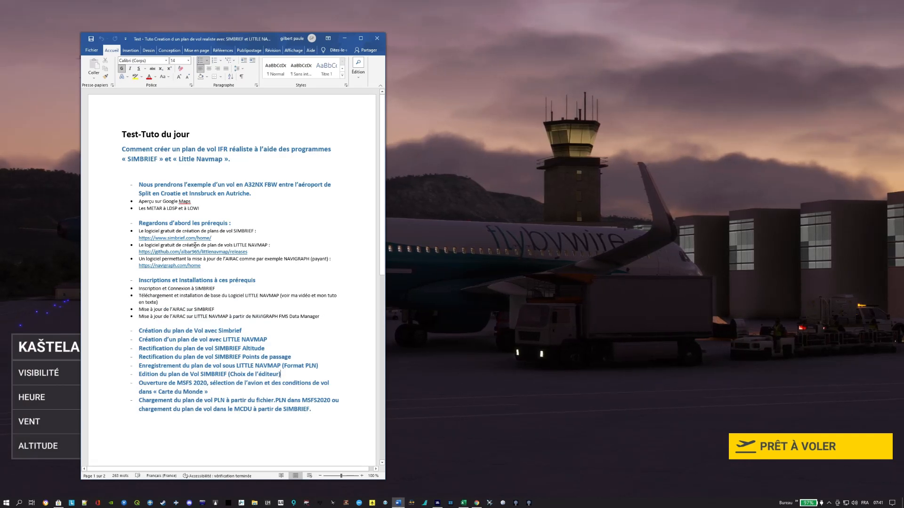
{"action": "scroll", "coordinate": [163, 373], "scroll_direction": "down", "scroll_amount": 1}
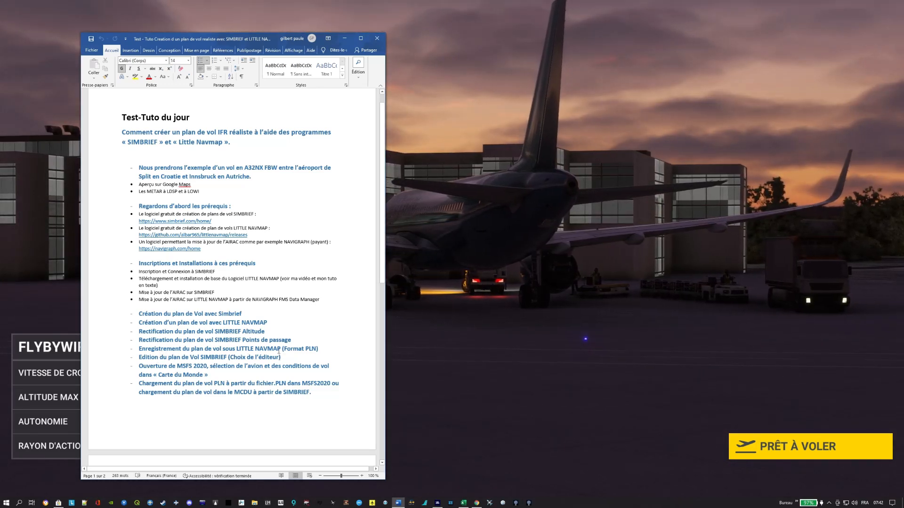
{"action": "left_click", "coordinate": [323, 353]}
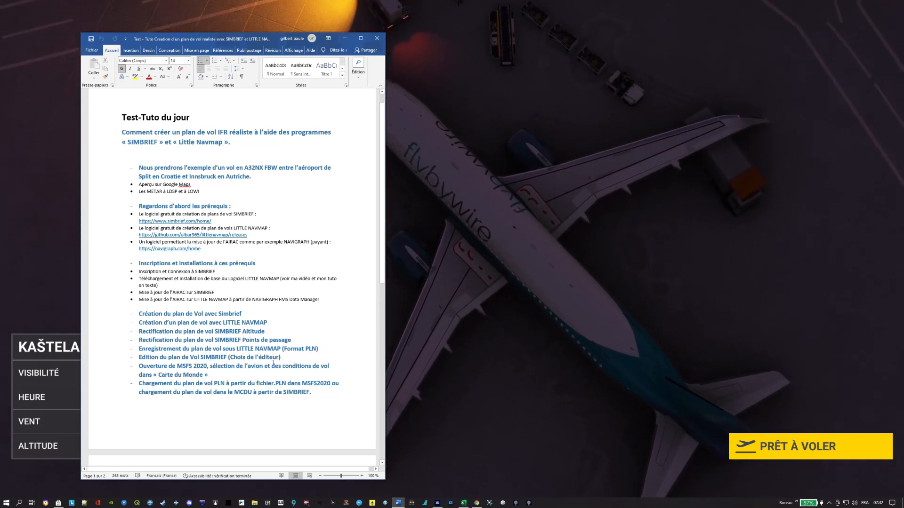
{"action": "scroll", "coordinate": [286, 360], "scroll_direction": "down", "scroll_amount": 1}
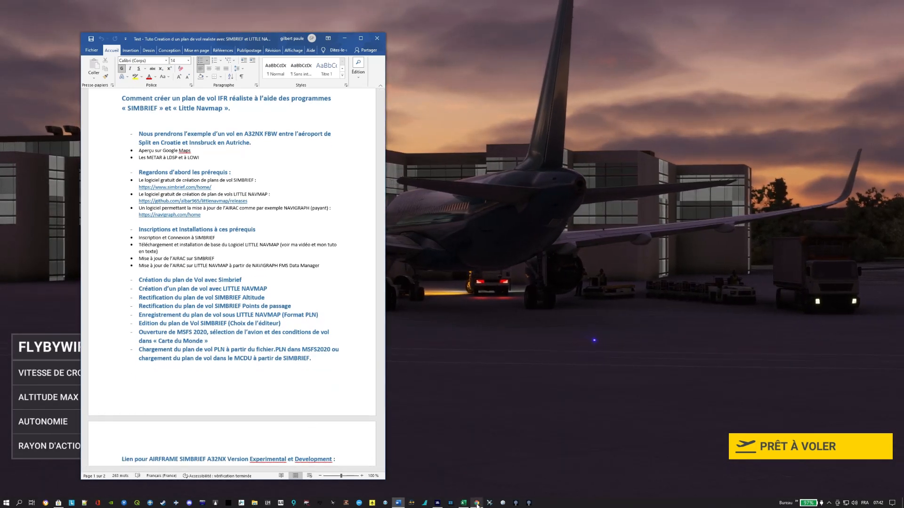
Switch to the SimBrief dispatch page in Chrome, open the current LDSP to LOWI flight for editing and look over its dispatch options.
{"action": "mouse_move", "coordinate": [476, 505]}
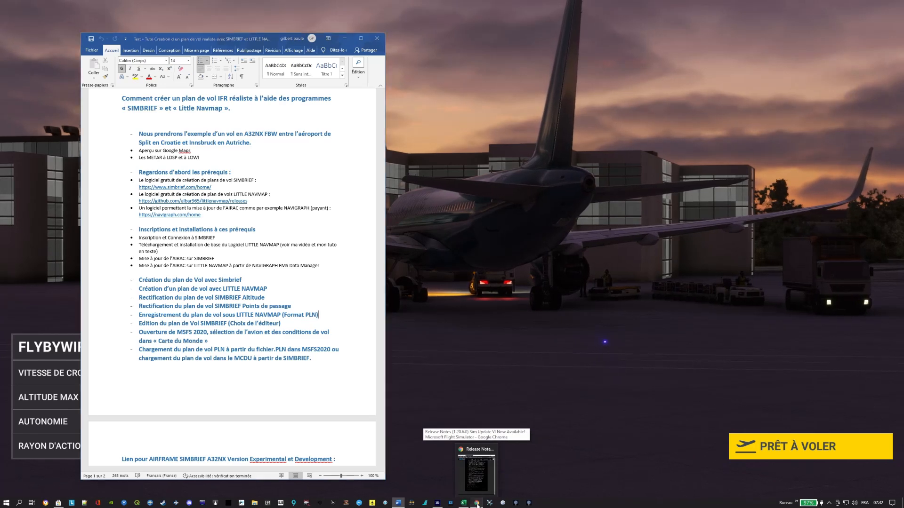
{"action": "left_click", "coordinate": [489, 468]}
{"action": "left_click", "coordinate": [429, 31]}
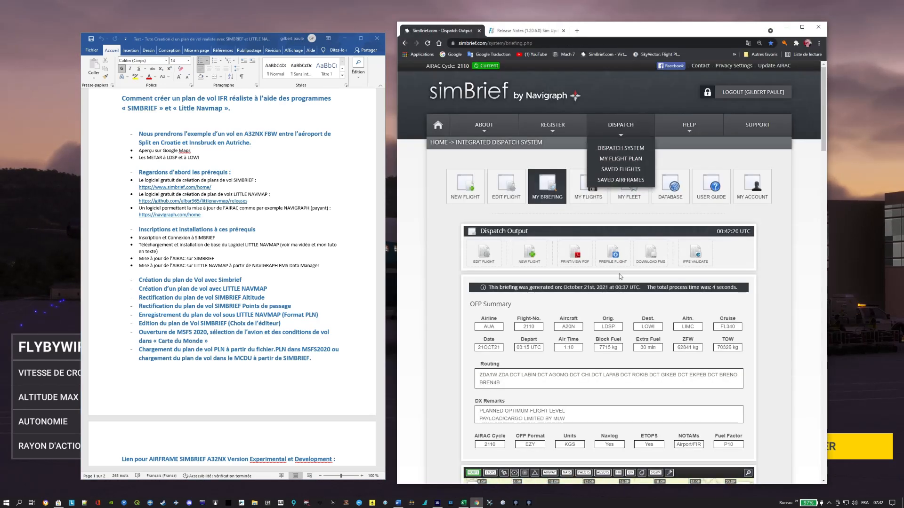
{"action": "left_click_drag", "start_coordinate": [823, 120], "coordinate": [831, 150]}
{"action": "scroll", "coordinate": [450, 201], "scroll_direction": "up", "scroll_amount": 2}
{"action": "left_click", "coordinate": [488, 195]}
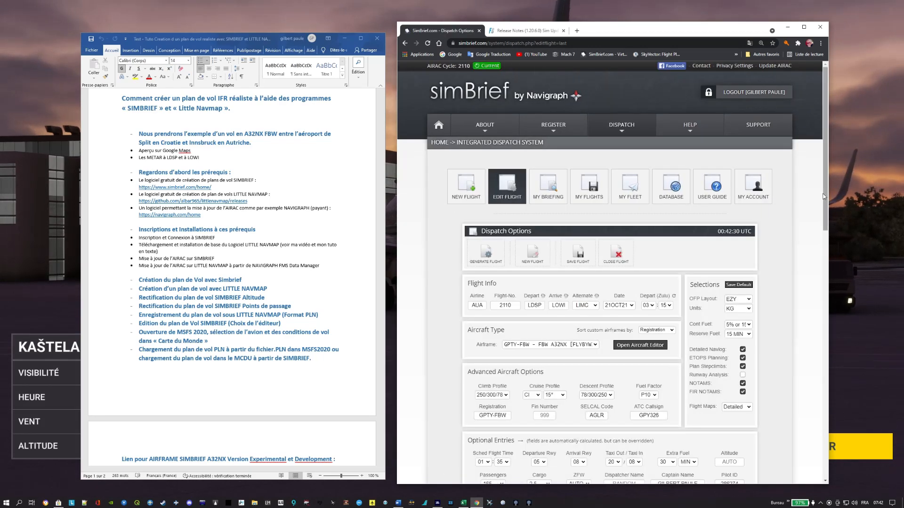
{"action": "left_click_drag", "start_coordinate": [827, 190], "coordinate": [833, 231]}
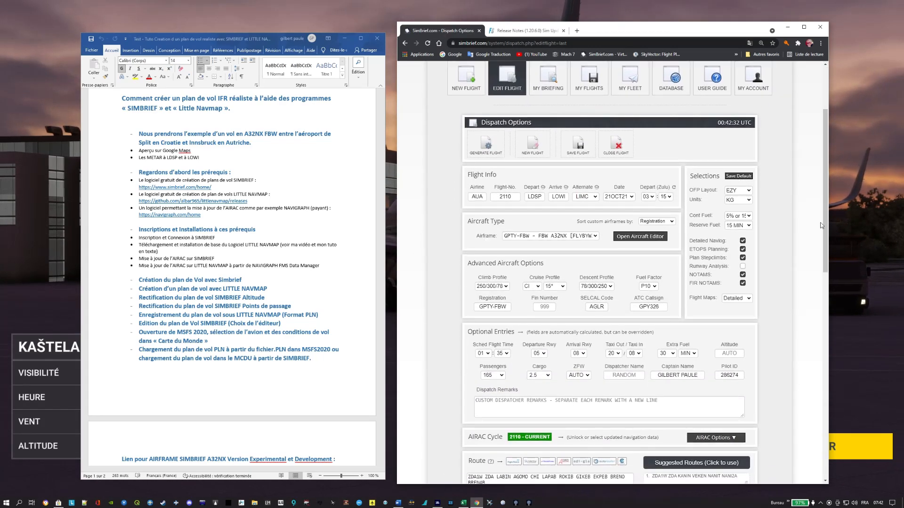
Set the OFP layout of the LDSP to LOWI flight to LIDO.
{"action": "left_click", "coordinate": [749, 191]}
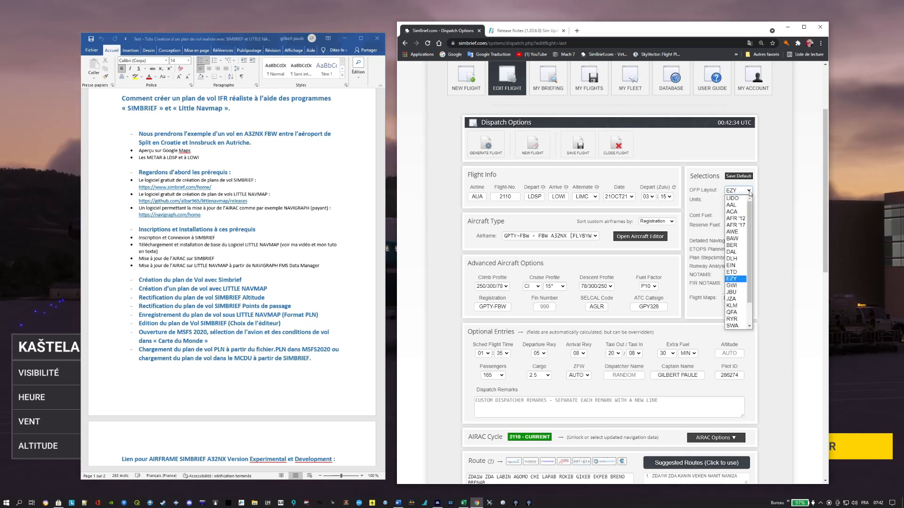
{"action": "left_click", "coordinate": [742, 200]}
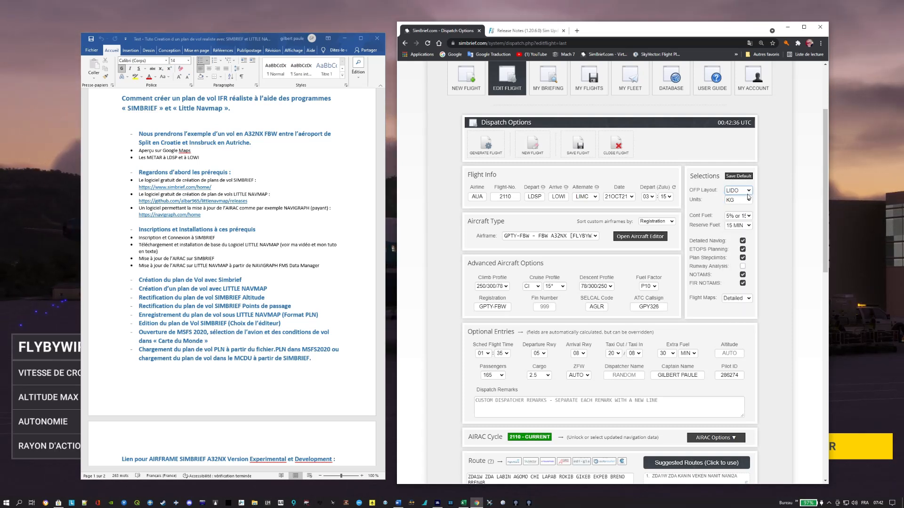
{"action": "left_click", "coordinate": [751, 192]}
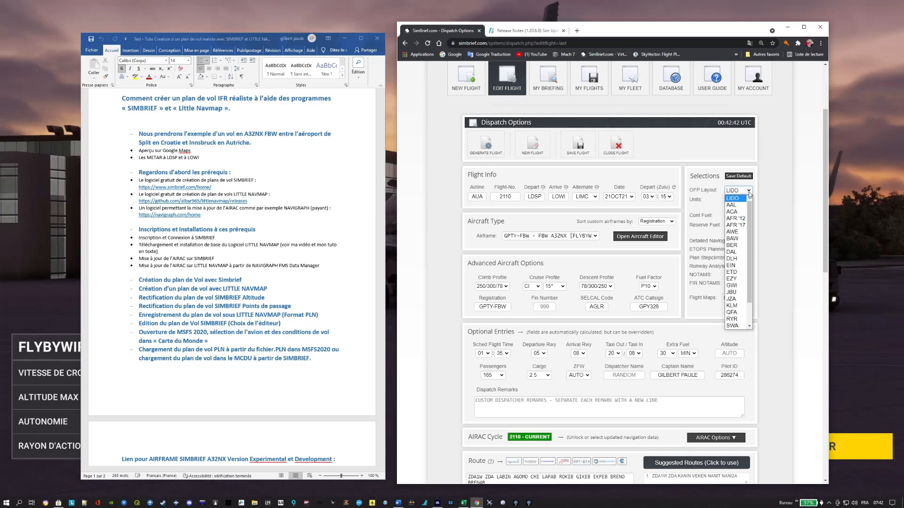
{"action": "left_click", "coordinate": [749, 194]}
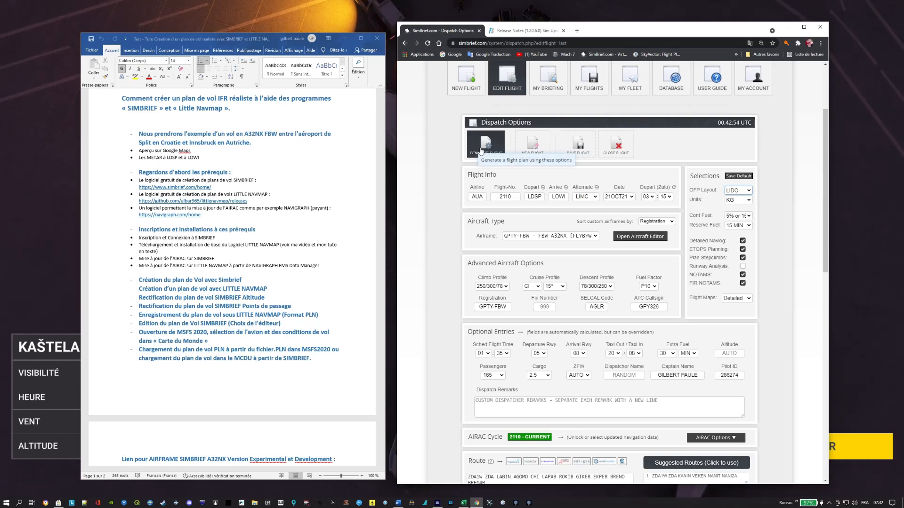
Generate the flight plan with the LIDO layout, confirming the overwrite, and open its PDF version.
{"action": "left_click", "coordinate": [484, 147]}
{"action": "left_click", "coordinate": [600, 295]}
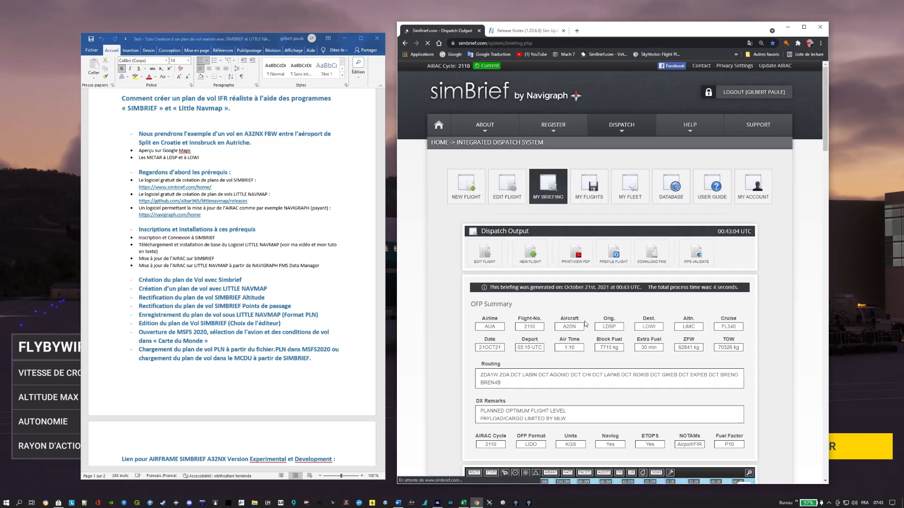
{"action": "left_click", "coordinate": [576, 254]}
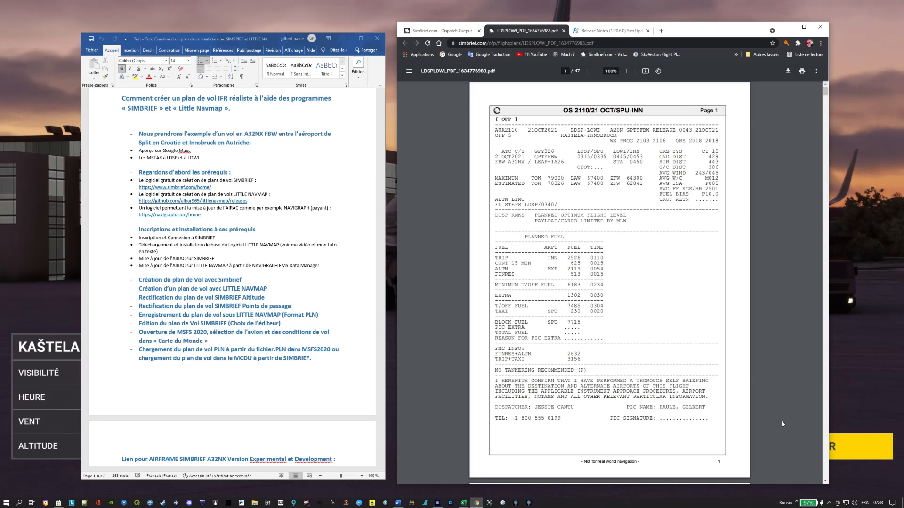
Return to the SimBrief dispatch output, reopen the flight for editing and set the OFP layout to EZY.
{"action": "left_click", "coordinate": [454, 31]}
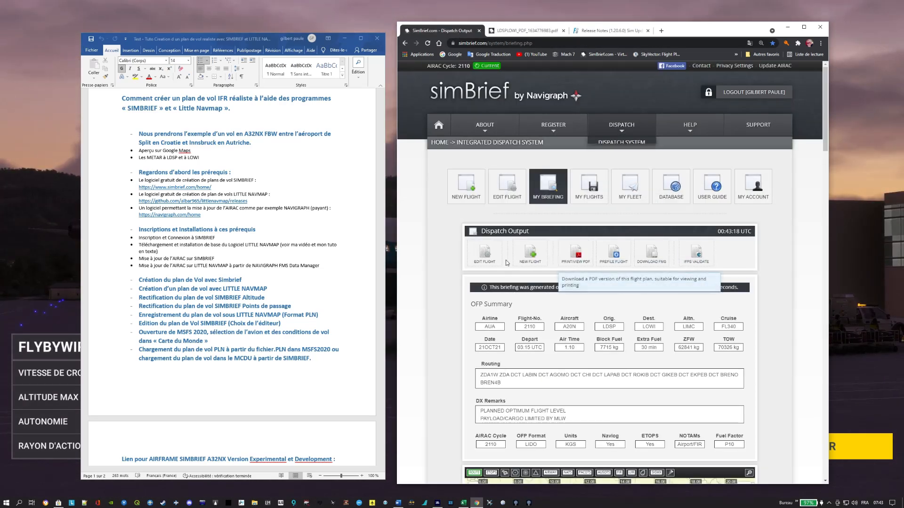
{"action": "left_click", "coordinate": [482, 260]}
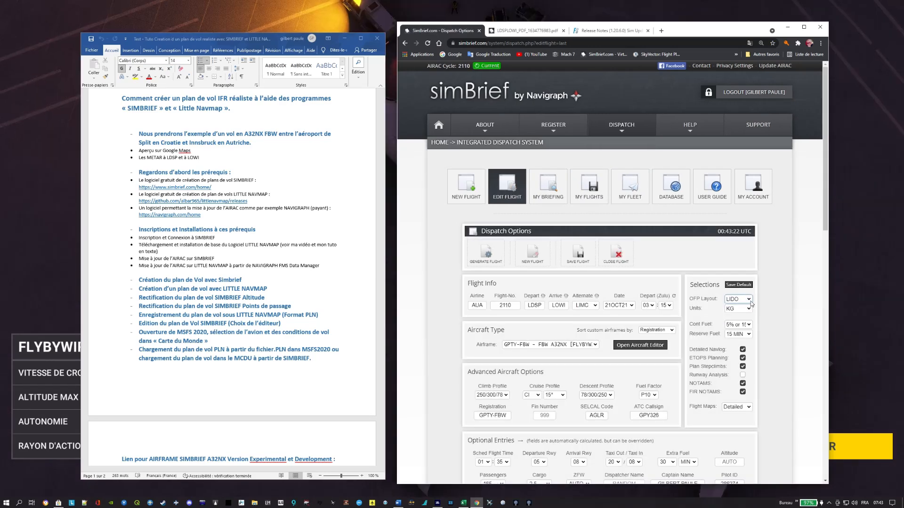
{"action": "left_click", "coordinate": [750, 302]}
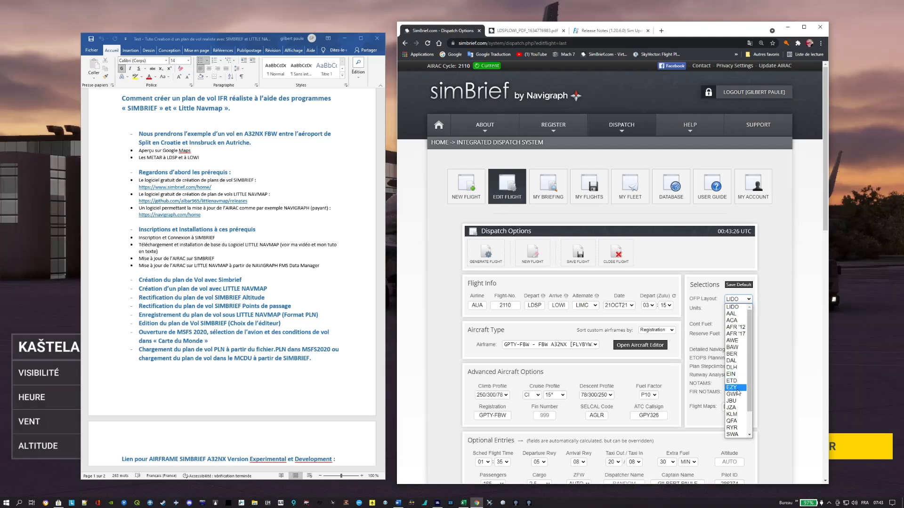
{"action": "left_click", "coordinate": [739, 391]}
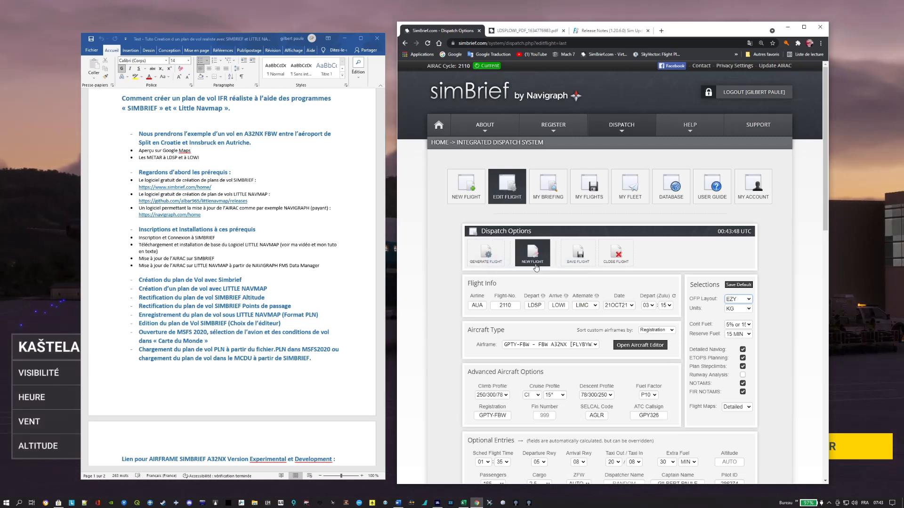
Generate the flight plan again with the EZY layout, confirming the overwrite, and open its PDF version.
{"action": "left_click", "coordinate": [502, 263]}
{"action": "left_click", "coordinate": [598, 295]}
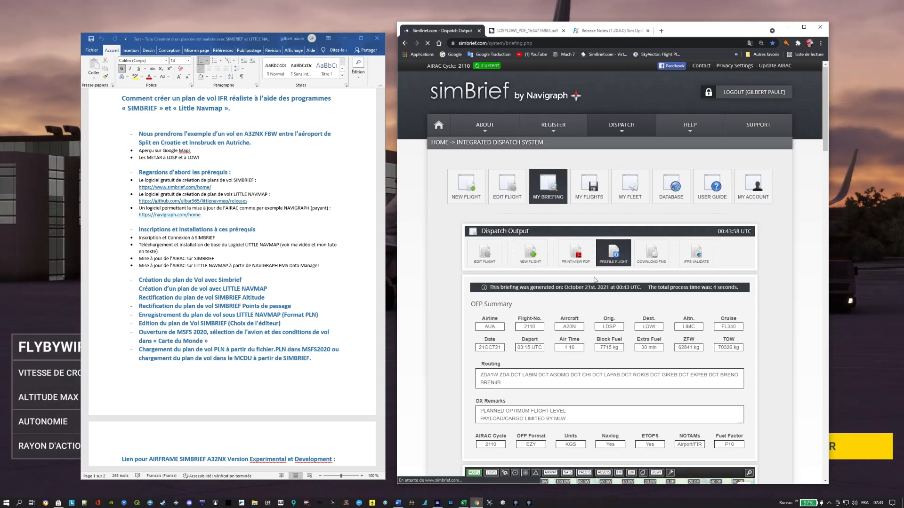
{"action": "left_click", "coordinate": [577, 254]}
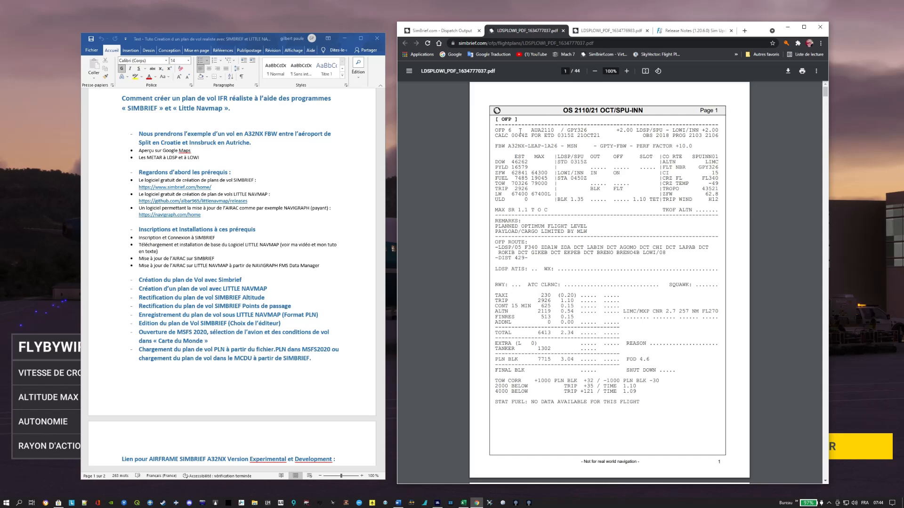
Compare the EZY flight plan PDF with the LIDO one, including the LIDO plan's second page with routing and operational impacts.
{"action": "left_click", "coordinate": [609, 32]}
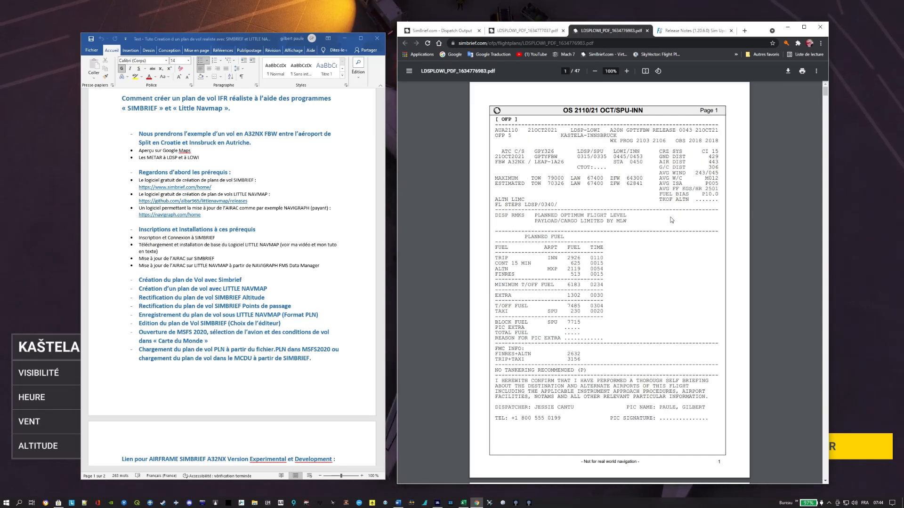
{"action": "left_click", "coordinate": [527, 32]}
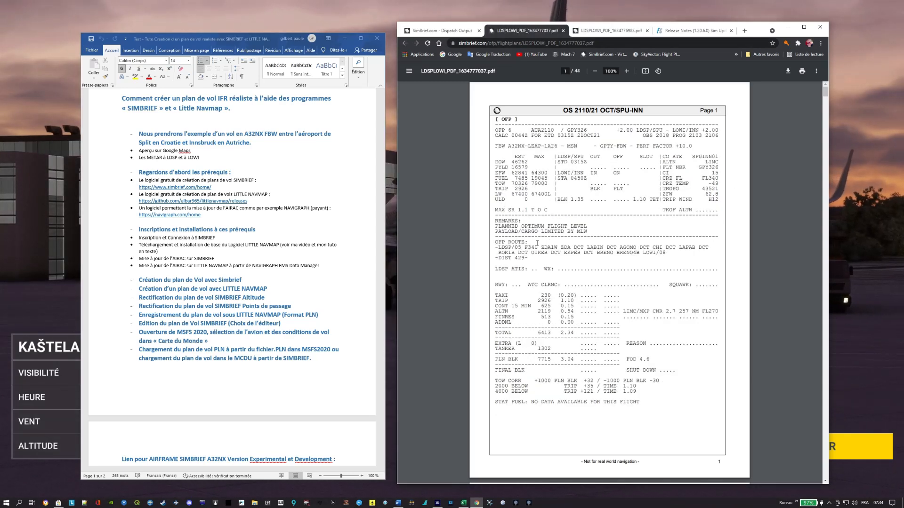
{"action": "left_click", "coordinate": [603, 32]}
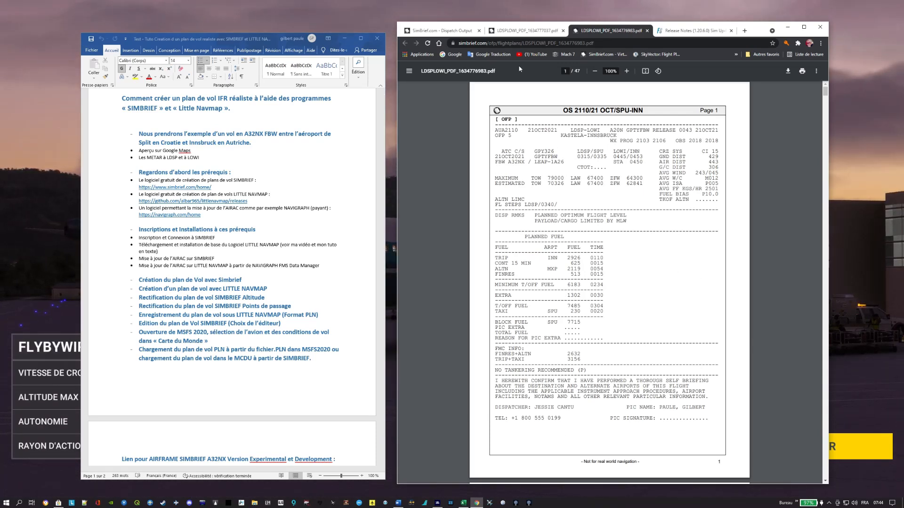
{"action": "scroll", "coordinate": [690, 298], "scroll_direction": "down", "scroll_amount": 8}
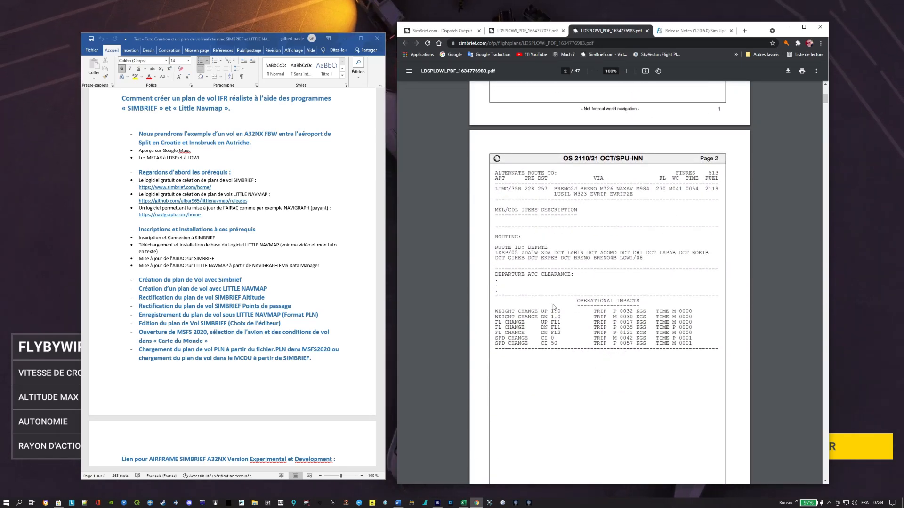
{"action": "scroll", "coordinate": [544, 253], "scroll_direction": "up", "scroll_amount": 7}
{"action": "left_click", "coordinate": [540, 31]}
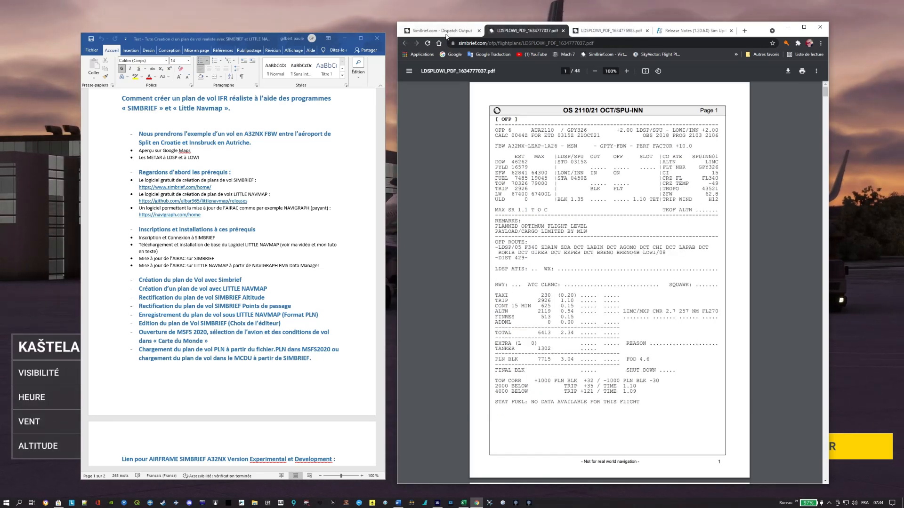
Return to the SimBrief dispatch output and reopen the flight for editing.
{"action": "left_click", "coordinate": [450, 34]}
{"action": "scroll", "coordinate": [436, 330], "scroll_direction": "down", "scroll_amount": 2}
{"action": "scroll", "coordinate": [437, 325], "scroll_direction": "up", "scroll_amount": 2}
{"action": "scroll", "coordinate": [439, 315], "scroll_direction": "down", "scroll_amount": 2}
{"action": "scroll", "coordinate": [440, 306], "scroll_direction": "up", "scroll_amount": 1}
{"action": "scroll", "coordinate": [441, 306], "scroll_direction": "up", "scroll_amount": 1}
{"action": "left_click", "coordinate": [491, 255]}
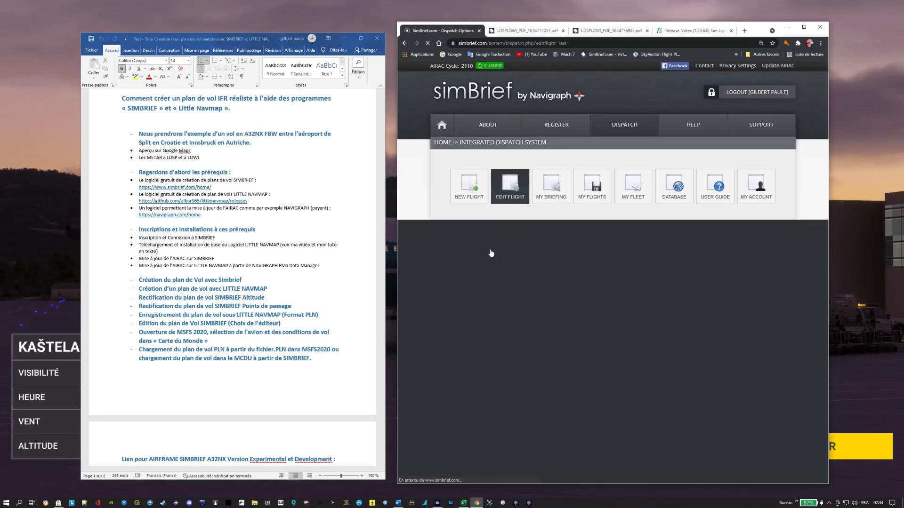
Check the route entry, leaving its waypoints as they are, and set the flight's altitude to 20000 in the optional entries.
{"action": "scroll", "coordinate": [800, 290], "scroll_direction": "down", "scroll_amount": 5}
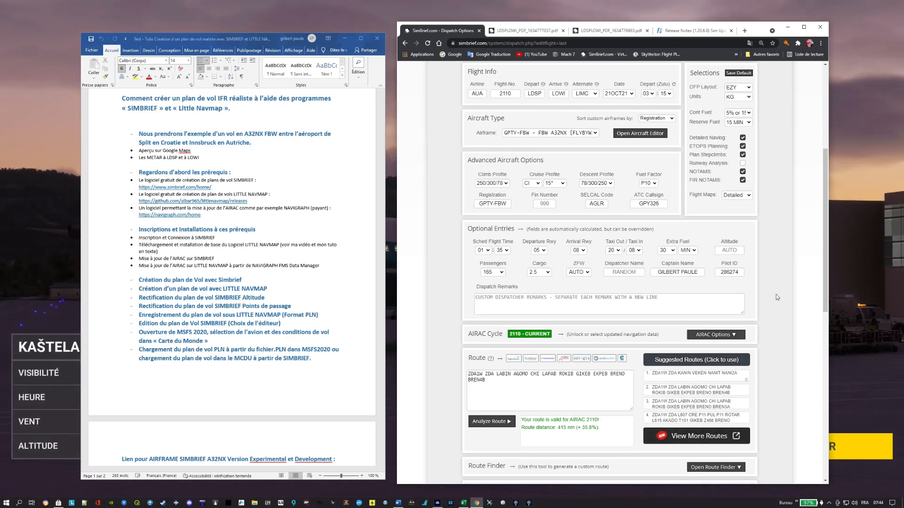
{"action": "scroll", "coordinate": [777, 297], "scroll_direction": "up", "scroll_amount": 1}
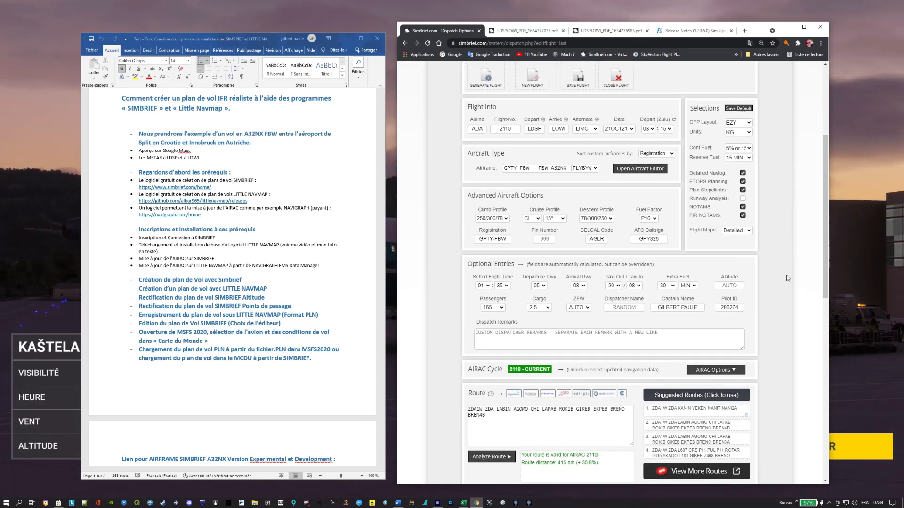
{"action": "left_click", "coordinate": [480, 420]}
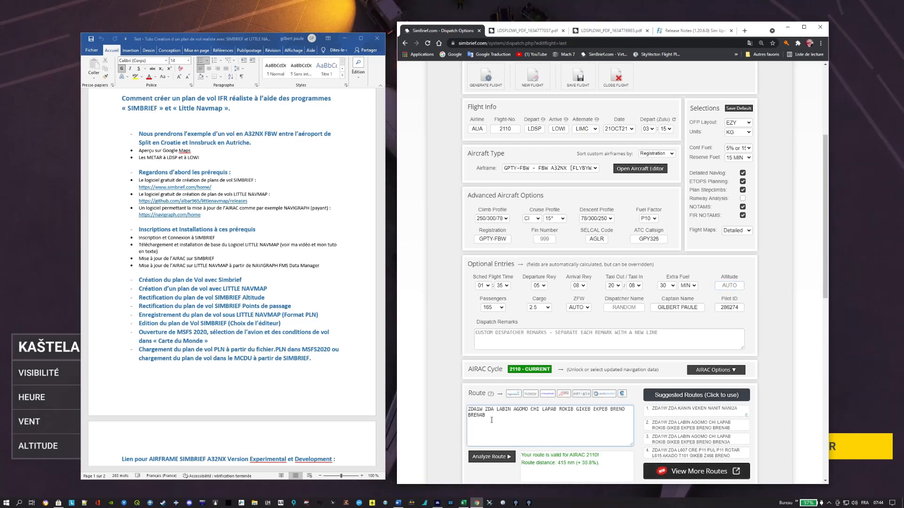
{"action": "left_click_drag", "start_coordinate": [491, 422], "coordinate": [480, 417]}
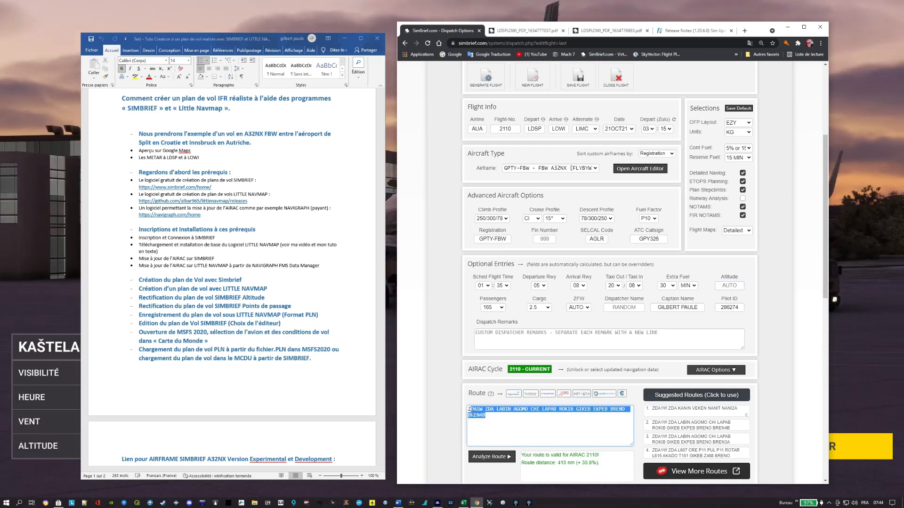
{"action": "left_click", "coordinate": [506, 427]}
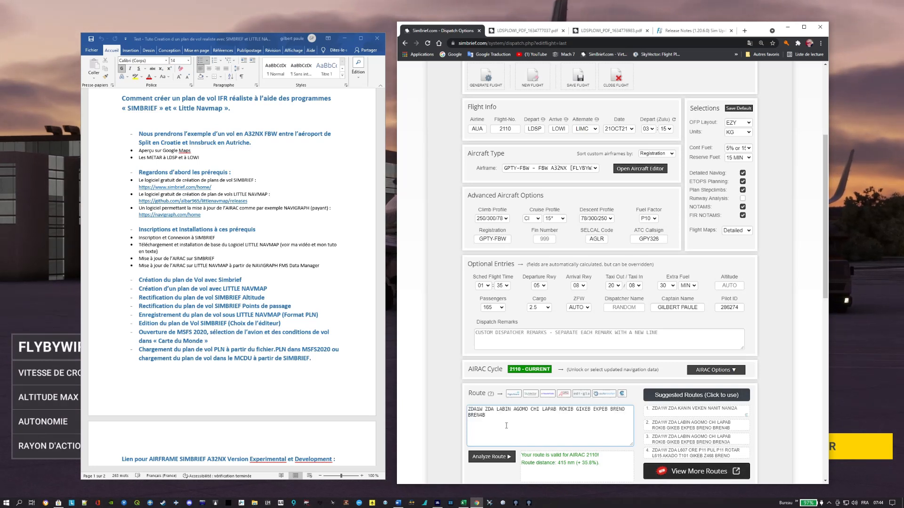
{"action": "left_click", "coordinate": [742, 287]}
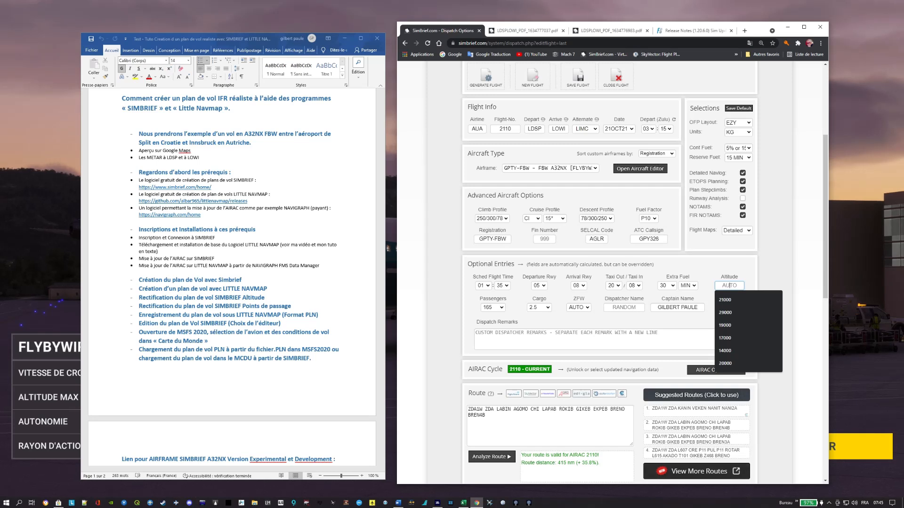
{"action": "type", "text": "20000"}
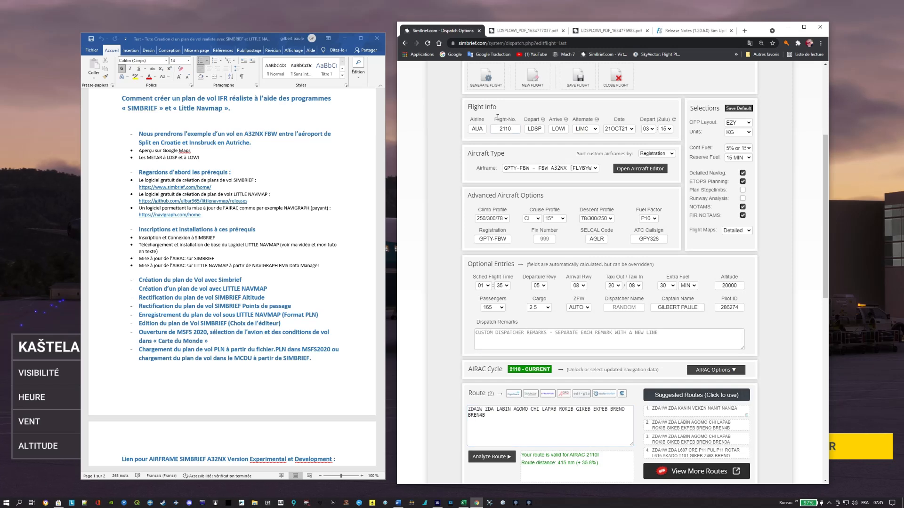
Generate the flight plan with the 20000 altitude, confirming the overwrite, and open its PDF version.
{"action": "left_click", "coordinate": [491, 85]}
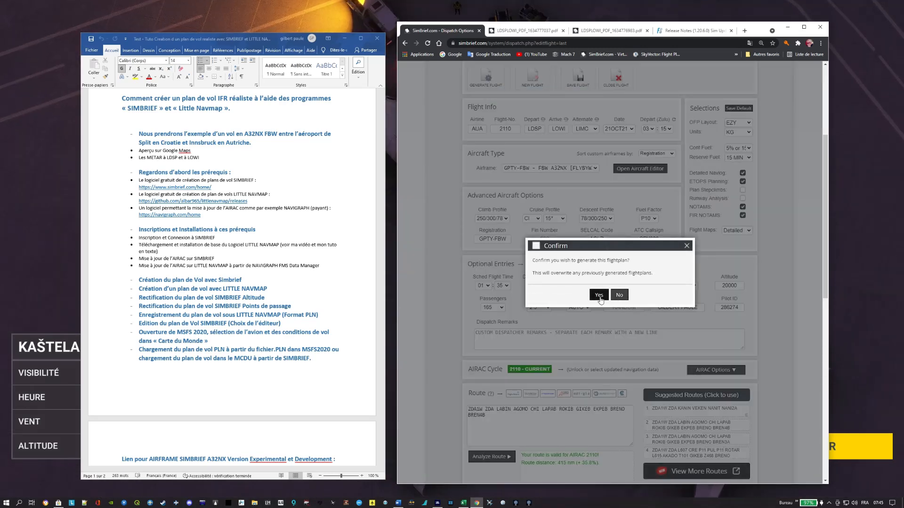
{"action": "left_click", "coordinate": [600, 296]}
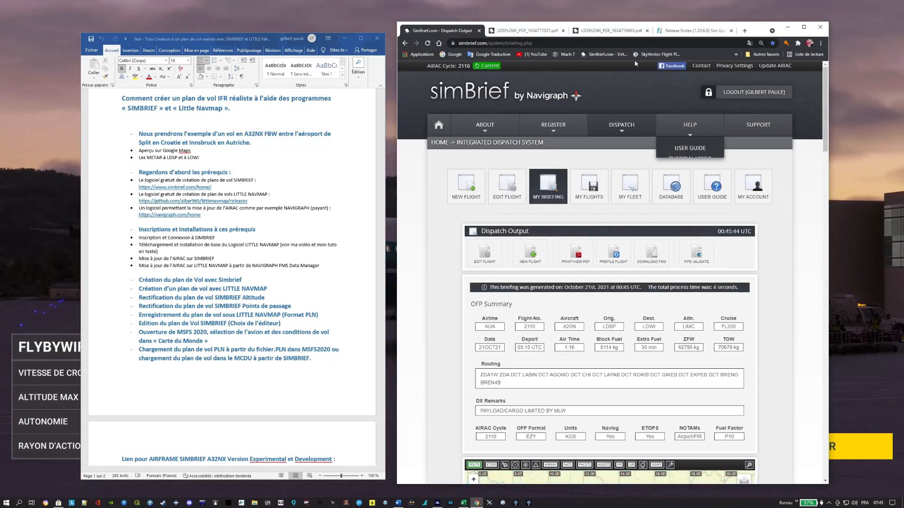
{"action": "left_click", "coordinate": [576, 254]}
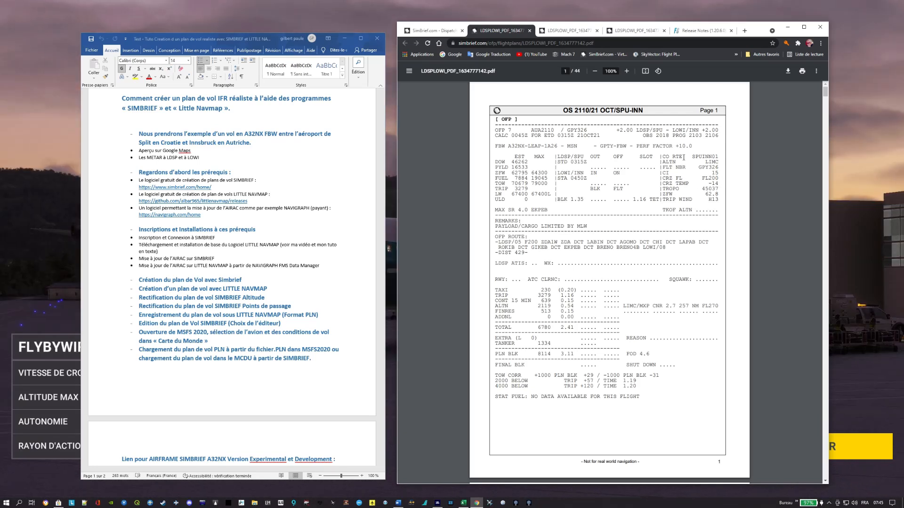
Compare the new flight plan PDF with the earlier EZY version, and close the two outdated flight plan PDFs.
{"action": "left_click", "coordinate": [555, 31]}
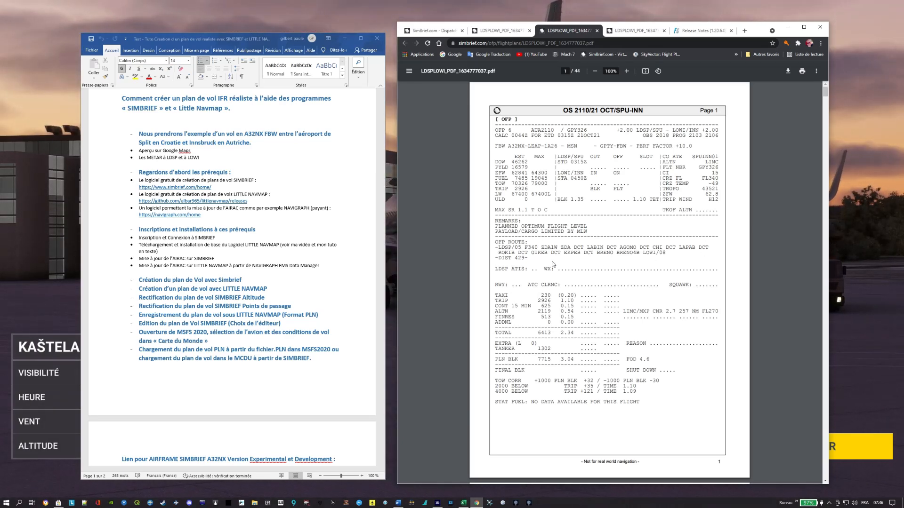
{"action": "left_click", "coordinate": [501, 30]}
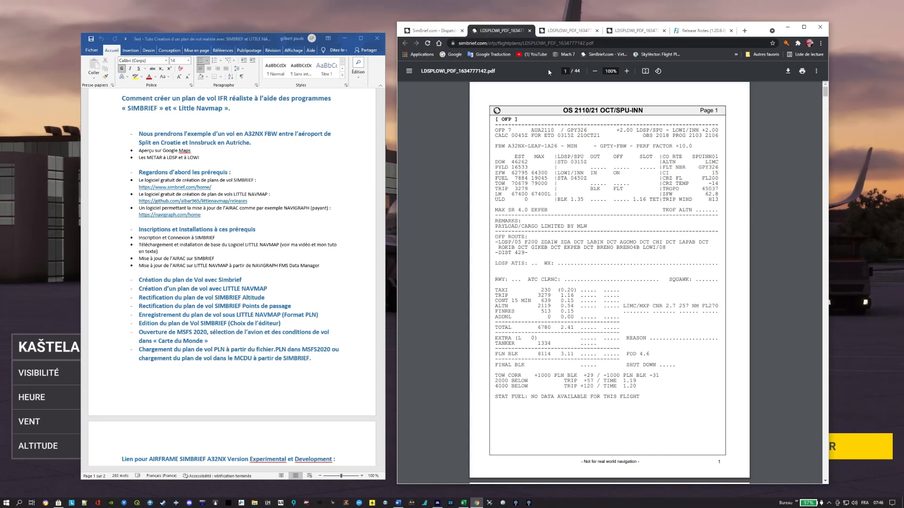
{"action": "left_click", "coordinate": [582, 31]}
{"action": "left_click", "coordinate": [597, 31]}
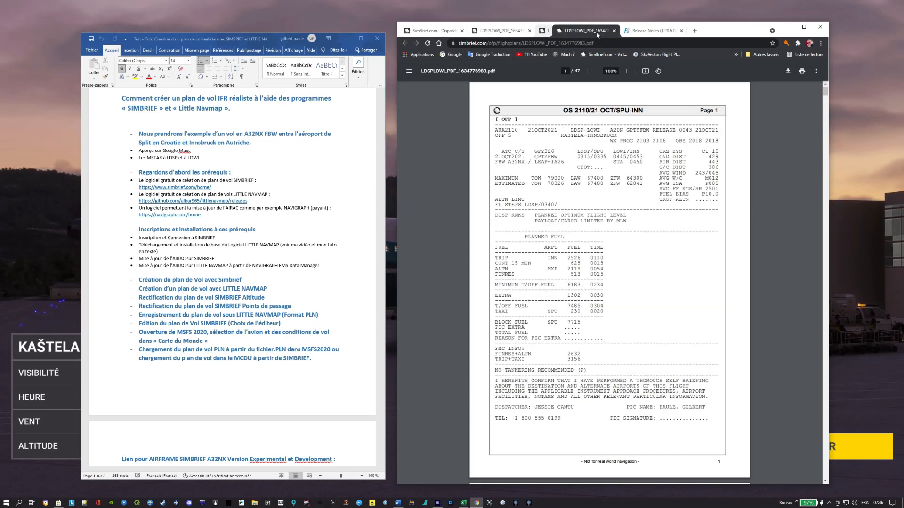
{"action": "left_click", "coordinate": [597, 31]}
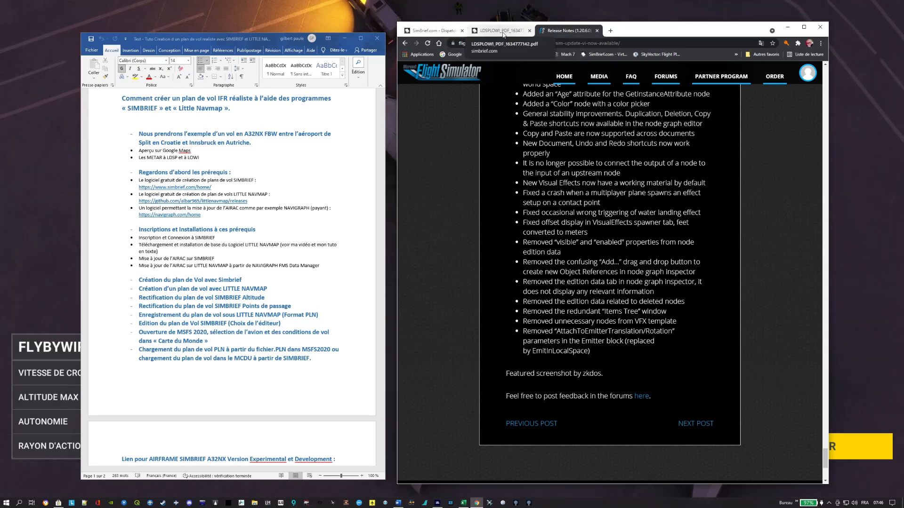
Return to the SimBrief dispatch output and review the flight summary, the LDSP to LOWI route map and the paperwork preview.
{"action": "left_click", "coordinate": [499, 30]}
{"action": "left_click", "coordinate": [451, 35]}
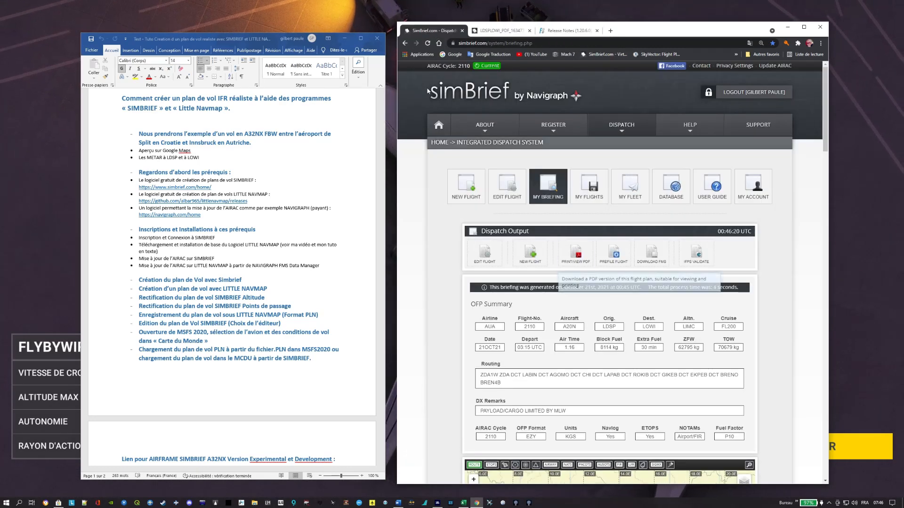
{"action": "scroll", "coordinate": [807, 239], "scroll_direction": "down", "scroll_amount": 5}
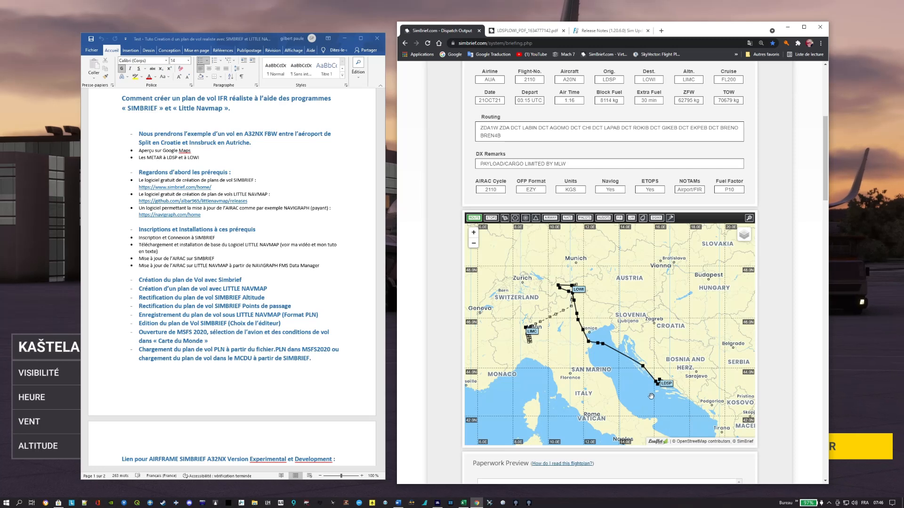
{"action": "scroll", "coordinate": [797, 267], "scroll_direction": "down", "scroll_amount": 2}
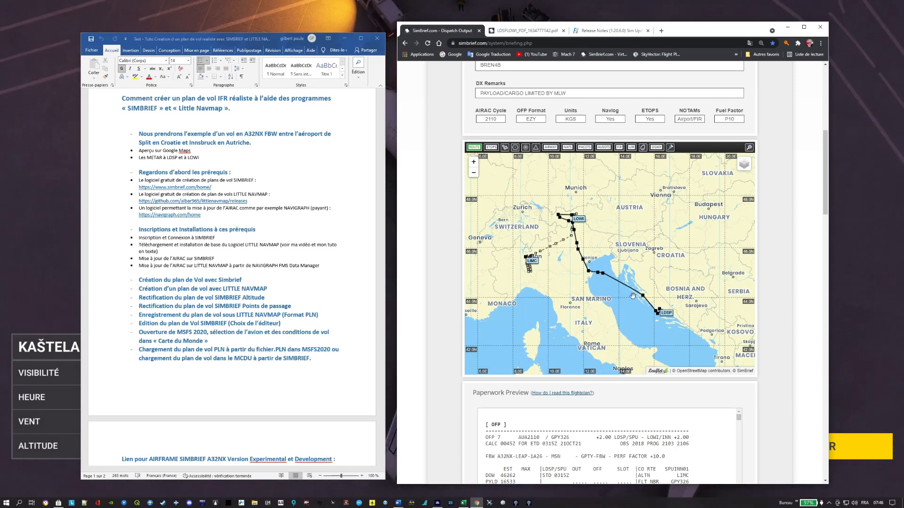
Recheck the OFP summary and route map in SimBrief, switch to Microsoft Flight Simulator and start the flight.
{"action": "scroll", "coordinate": [794, 261], "scroll_direction": "down", "scroll_amount": 2}
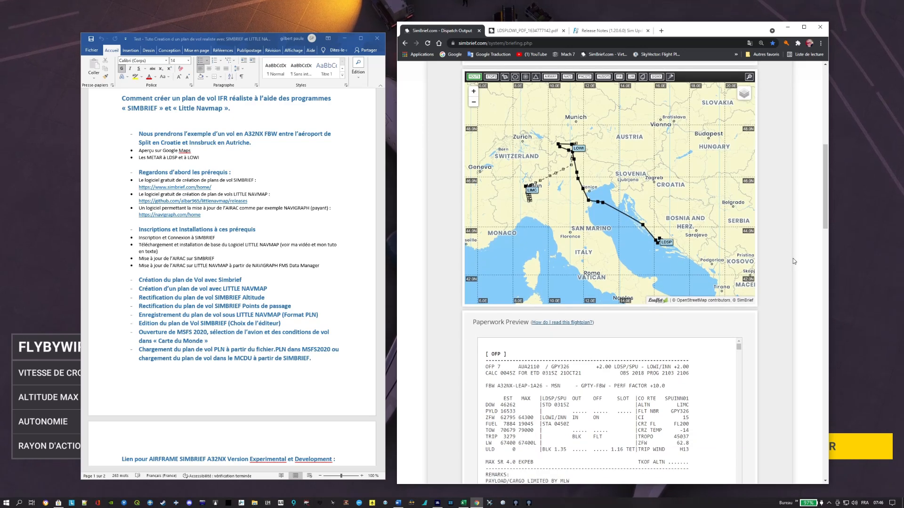
{"action": "scroll", "coordinate": [795, 261], "scroll_direction": "up", "scroll_amount": 5}
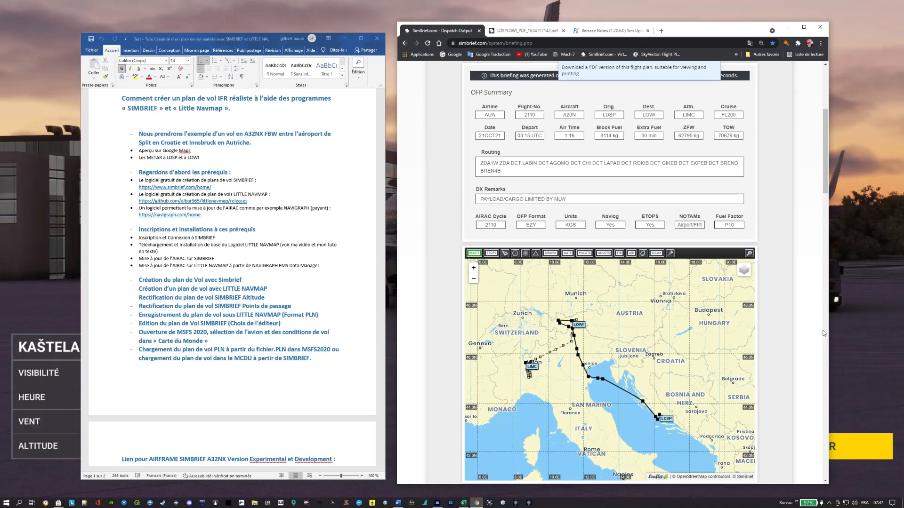
{"action": "left_click", "coordinate": [864, 305]}
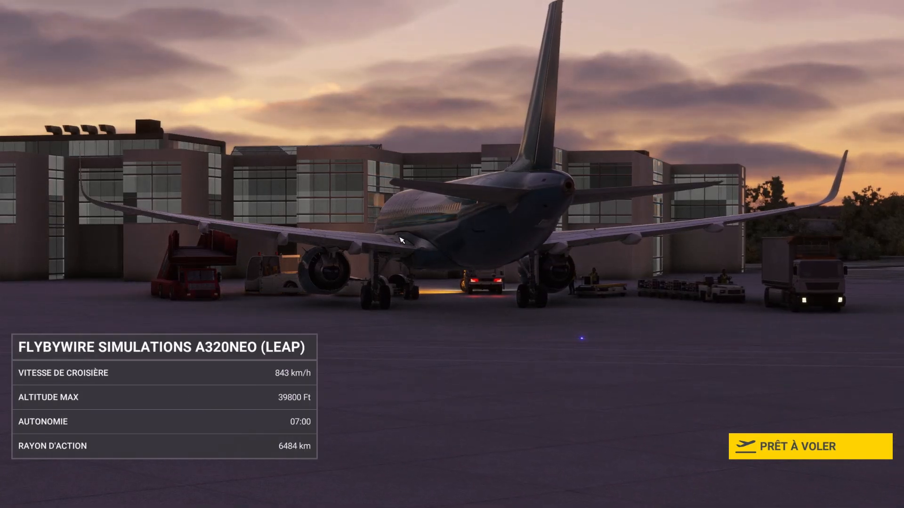
{"action": "left_click", "coordinate": [827, 448]}
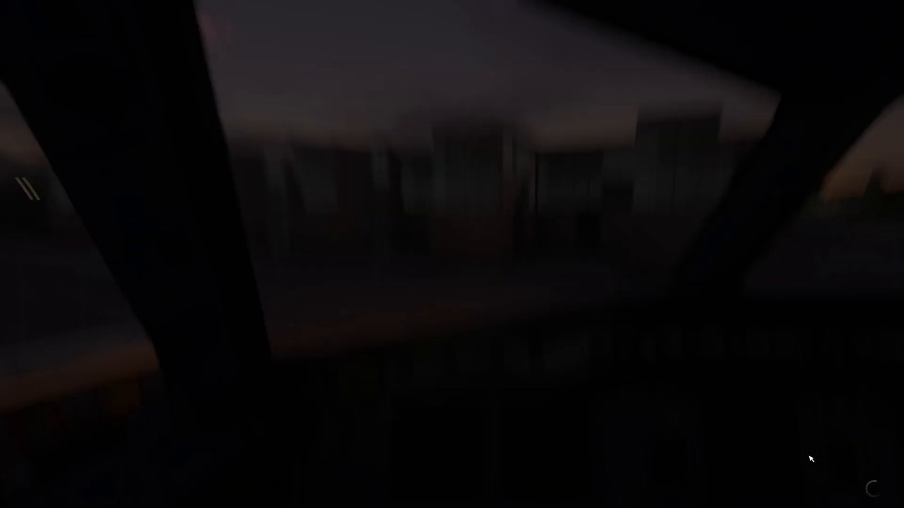
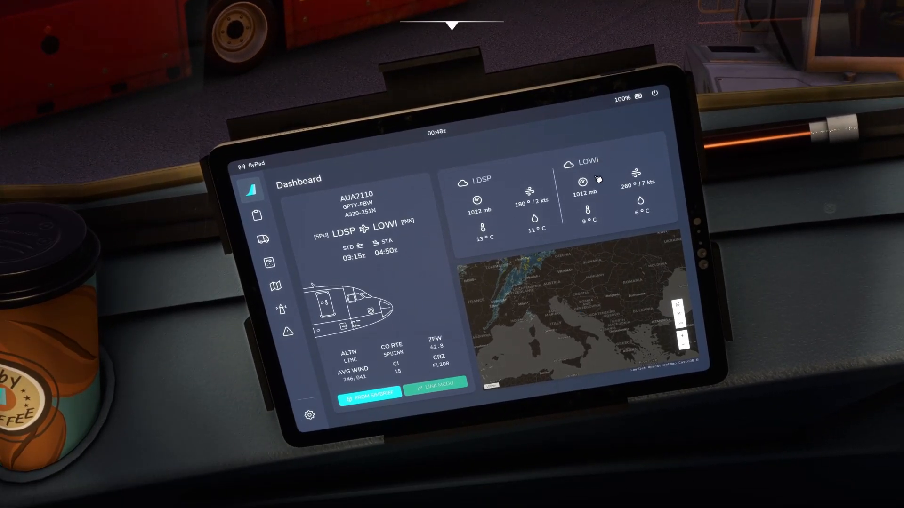
Examine the LDSP to LOWI flight data, weather and map on the flyPad dashboard.
{"action": "mouse_move", "coordinate": [592, 260]}
{"action": "left_mouse_down"}
{"action": "mouse_move", "coordinate": [538, 274]}
{"action": "mouse_move", "coordinate": [537, 214]}
{"action": "mouse_move", "coordinate": [562, 200]}
{"action": "mouse_move", "coordinate": [601, 208]}
{"action": "mouse_move", "coordinate": [606, 276]}
{"action": "mouse_move", "coordinate": [596, 293]}
{"action": "mouse_move", "coordinate": [606, 312]}
{"action": "left_mouse_up"}
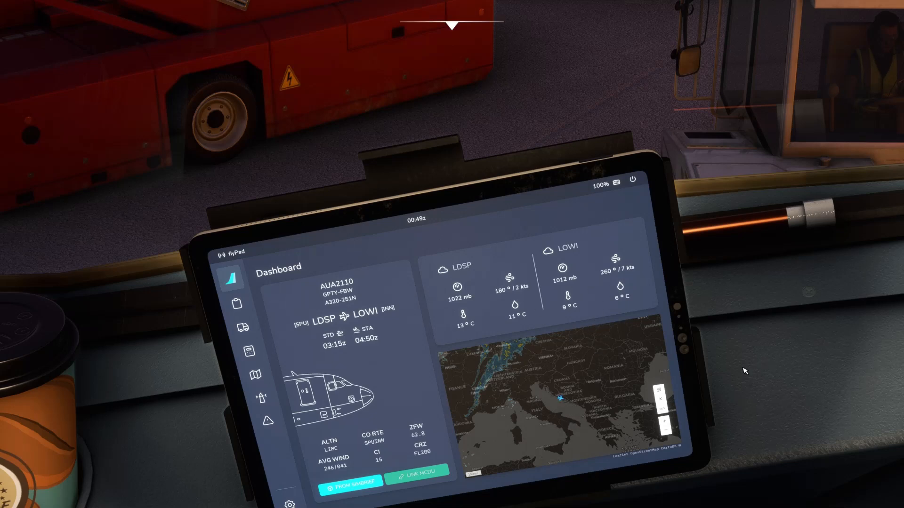
{"action": "mouse_move", "coordinate": [753, 388]}
{"action": "left_mouse_down"}
{"action": "mouse_move", "coordinate": [899, 382]}
{"action": "mouse_move", "coordinate": [898, 372]}
{"action": "mouse_move", "coordinate": [761, 321]}
{"action": "left_mouse_up"}
{"action": "left_click_drag", "start_coordinate": [870, 382], "coordinate": [903, 358]}
Light up the overhead panel with the flashlight and switch on the aircraft's batteries in the ELEC section.
{"action": "scroll", "coordinate": [452, 255], "scroll_direction": "down", "scroll_amount": 5}
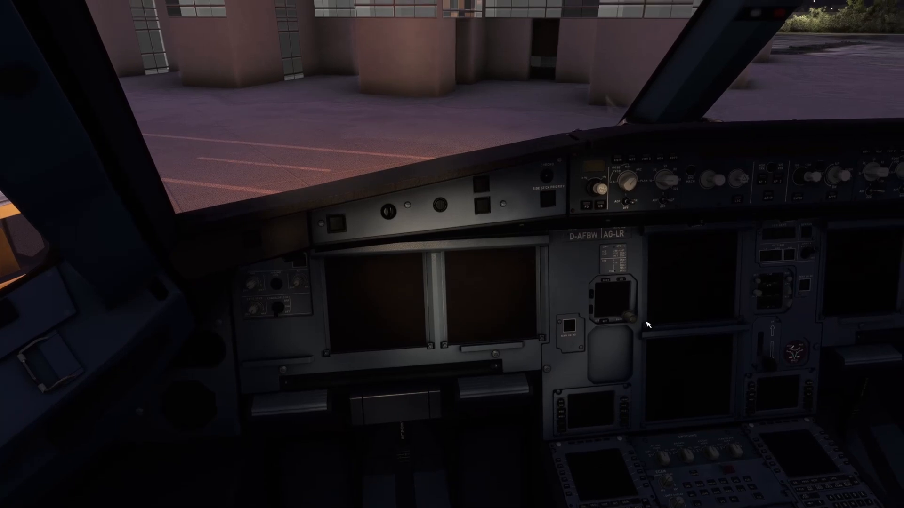
{"action": "left_click_drag", "start_coordinate": [584, 376], "coordinate": [662, 204]}
{"action": "left_click_drag", "start_coordinate": [637, 285], "coordinate": [502, 256]}
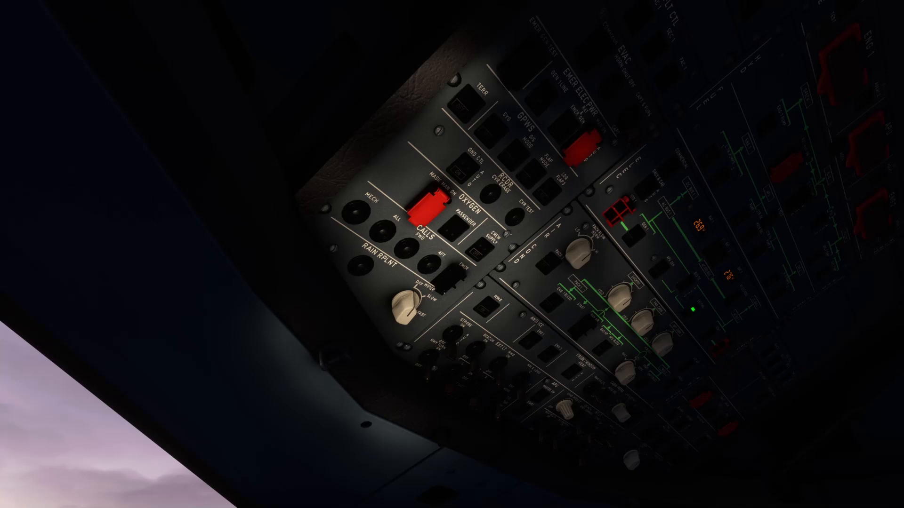
{"action": "key", "text": "alt+l"}
{"action": "key", "text": "alt+l"}
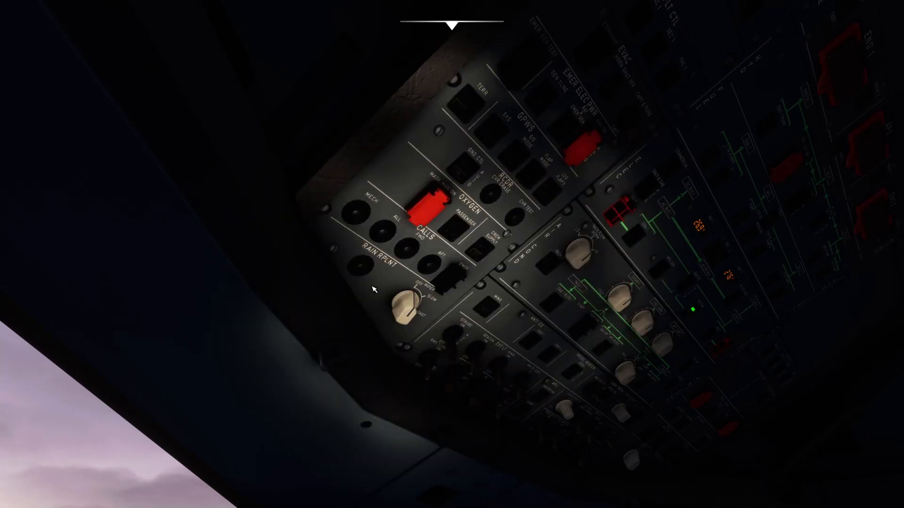
{"action": "left_click_drag", "start_coordinate": [533, 389], "coordinate": [493, 411]}
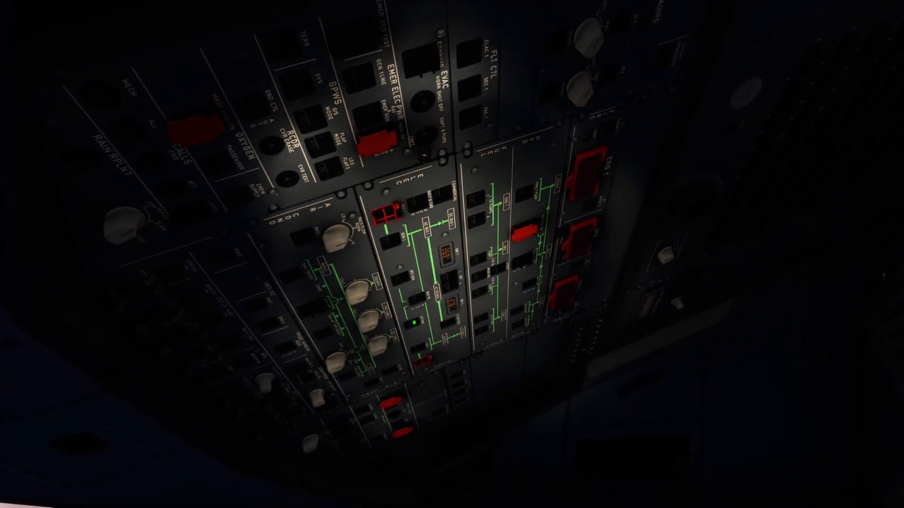
{"action": "left_click_drag", "start_coordinate": [541, 300], "coordinate": [536, 311]}
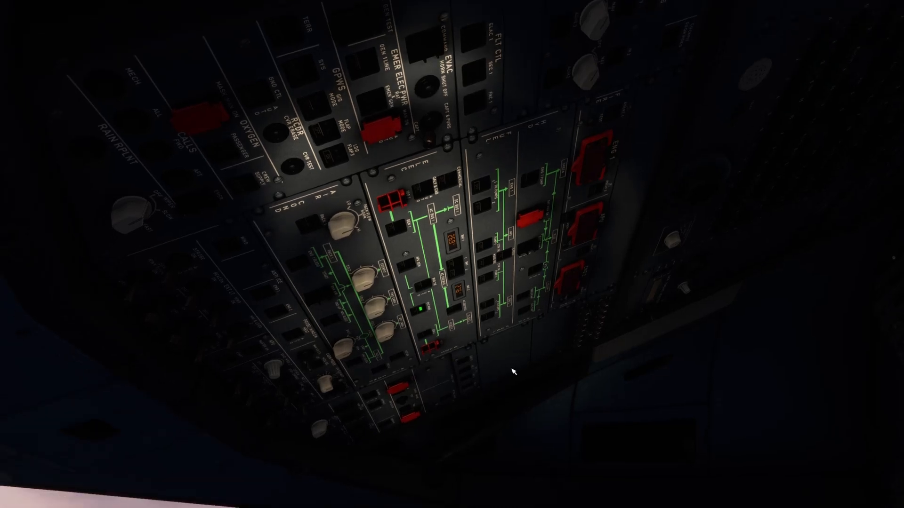
{"action": "left_click_drag", "start_coordinate": [513, 351], "coordinate": [537, 332]}
{"action": "left_click_drag", "start_coordinate": [476, 353], "coordinate": [451, 371]}
{"action": "left_click_drag", "start_coordinate": [475, 294], "coordinate": [477, 306]}
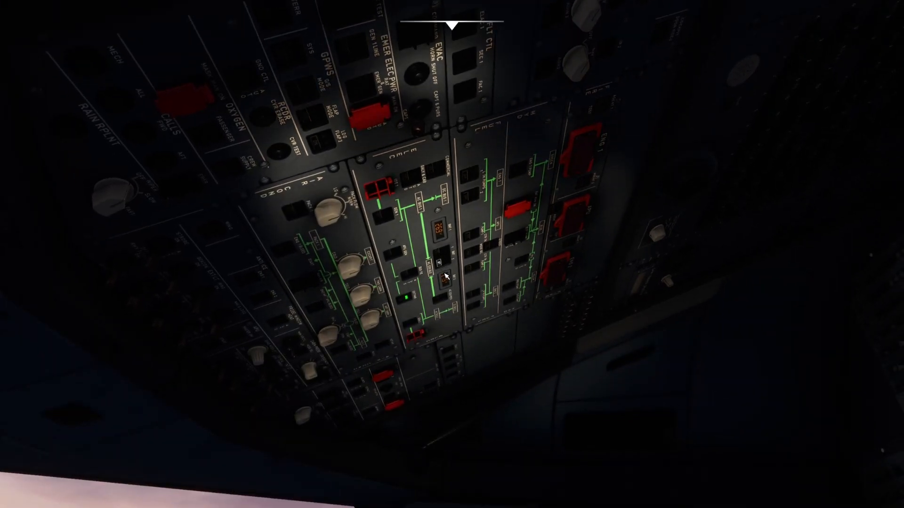
Tune COM1 through ATC to Split ATIS on 125.300, and after its report to Split ground on 124.675.
{"action": "mouse_move", "coordinate": [473, 39]}
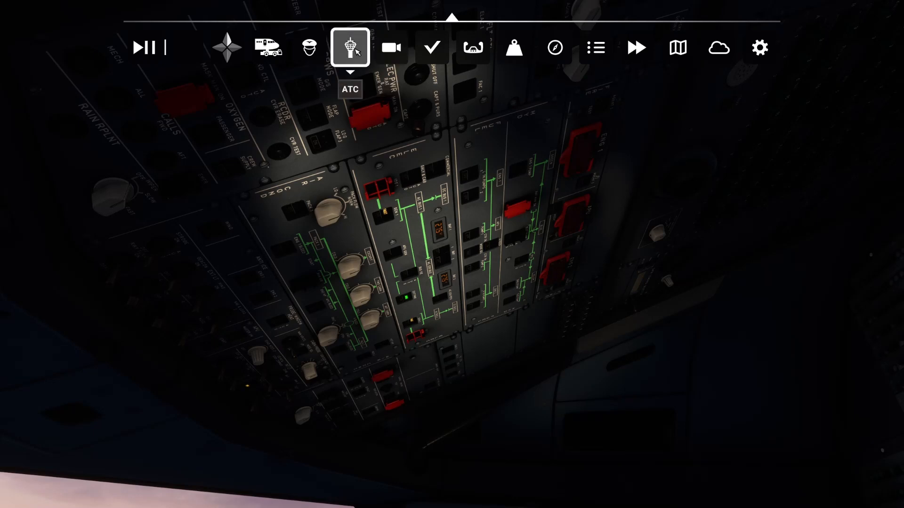
{"action": "left_click", "coordinate": [356, 52]}
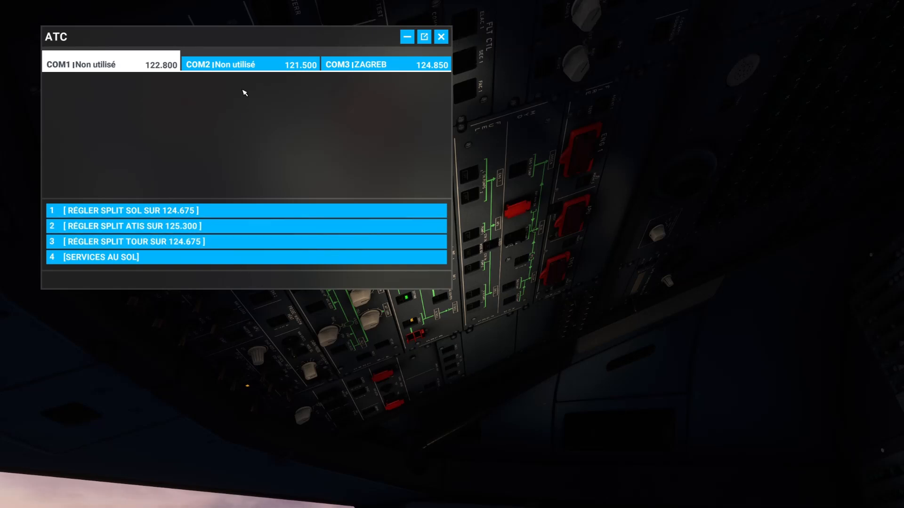
{"action": "left_click", "coordinate": [182, 230]}
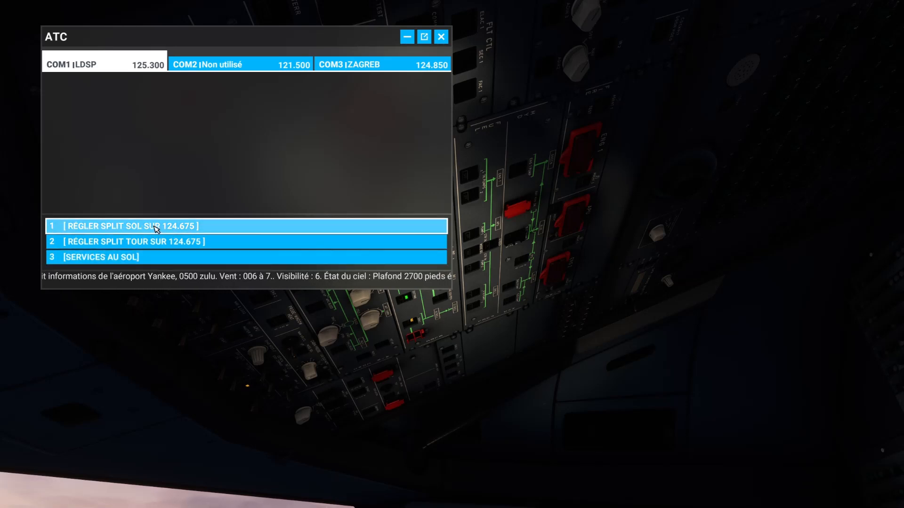
{"action": "left_click", "coordinate": [133, 230]}
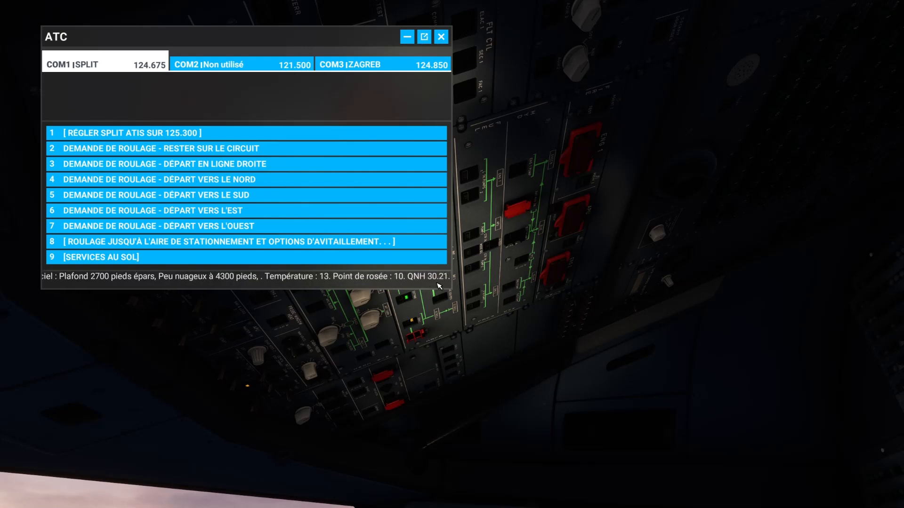
Request a boarding ramp and electrical ground power from Split's ground services, and close the ATC window.
{"action": "left_click", "coordinate": [118, 260]}
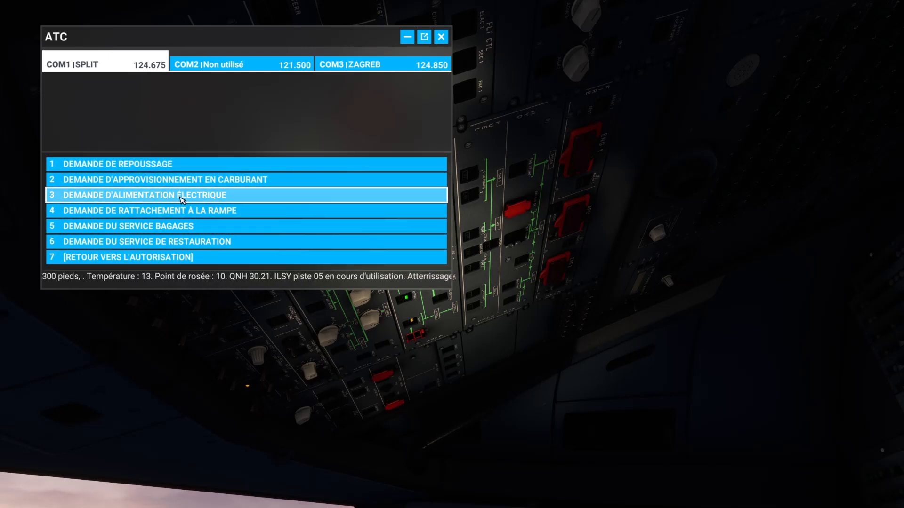
{"action": "left_click", "coordinate": [178, 211]}
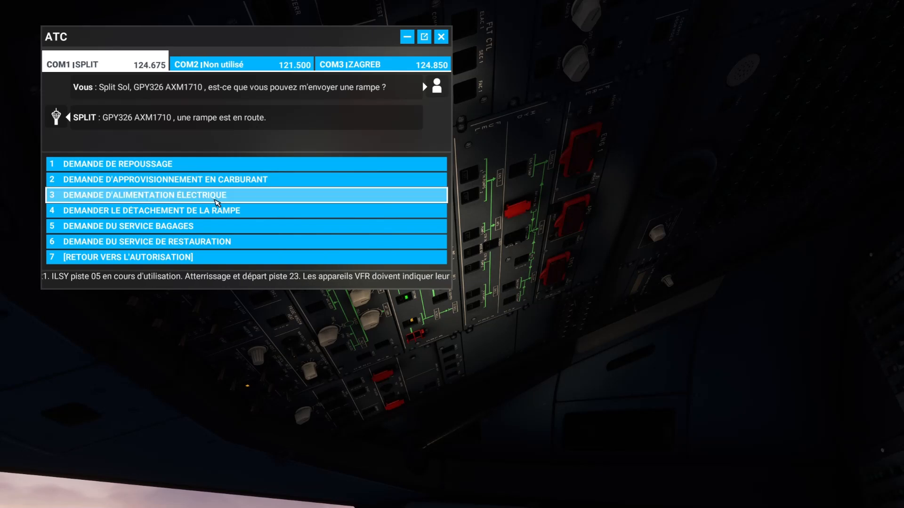
{"action": "left_click", "coordinate": [241, 193]}
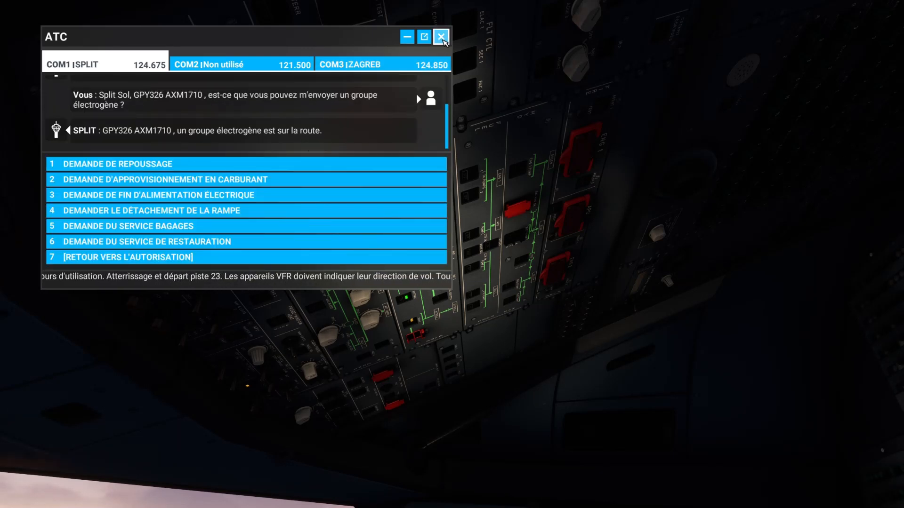
{"action": "left_click", "coordinate": [441, 38]}
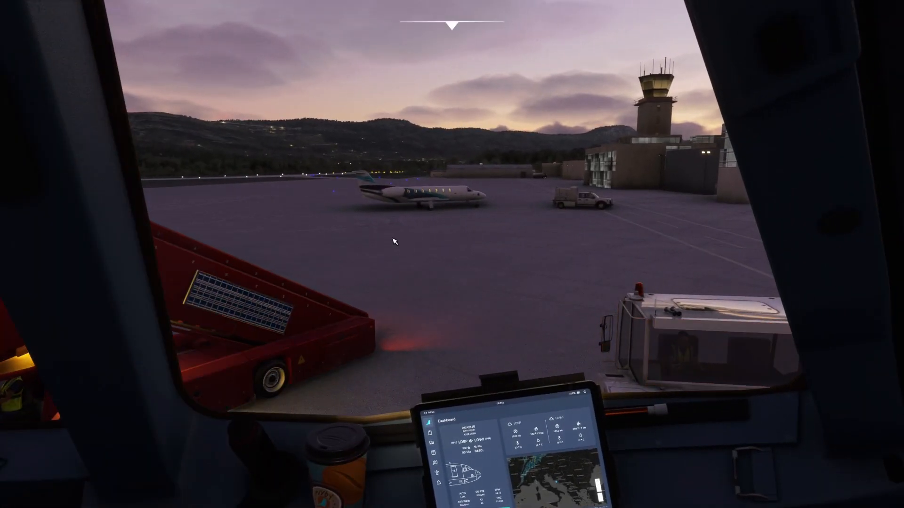
Look around the cockpit and view the aircraft from outside to check the ground vehicles around it.
{"action": "key", "text": "a"}
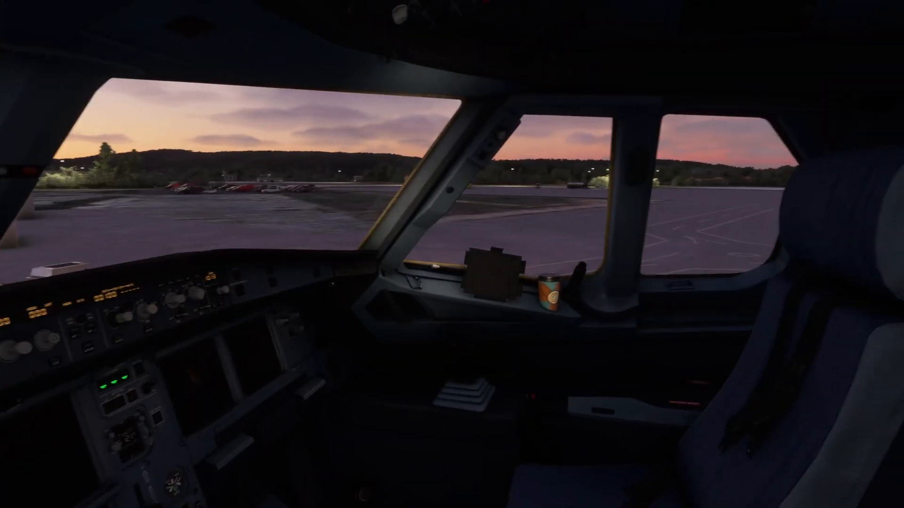
{"action": "key", "text": "a"}
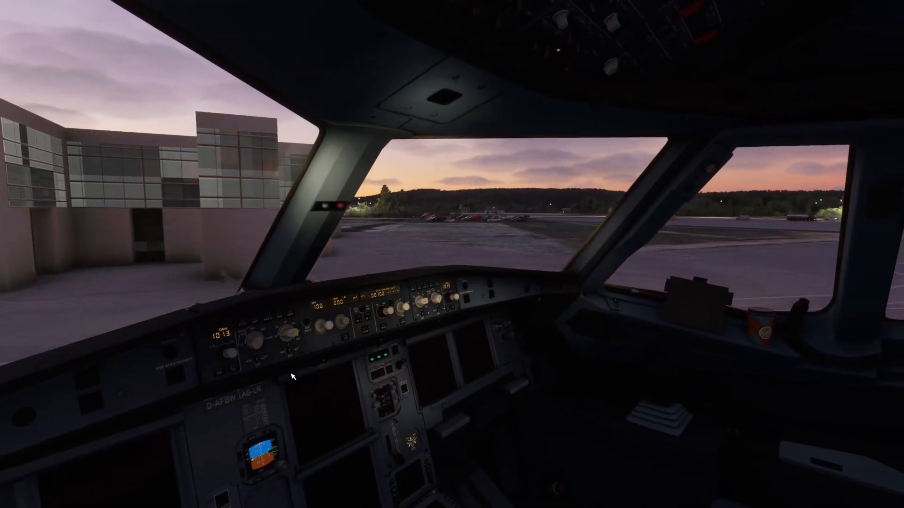
{"action": "key", "text": "End"}
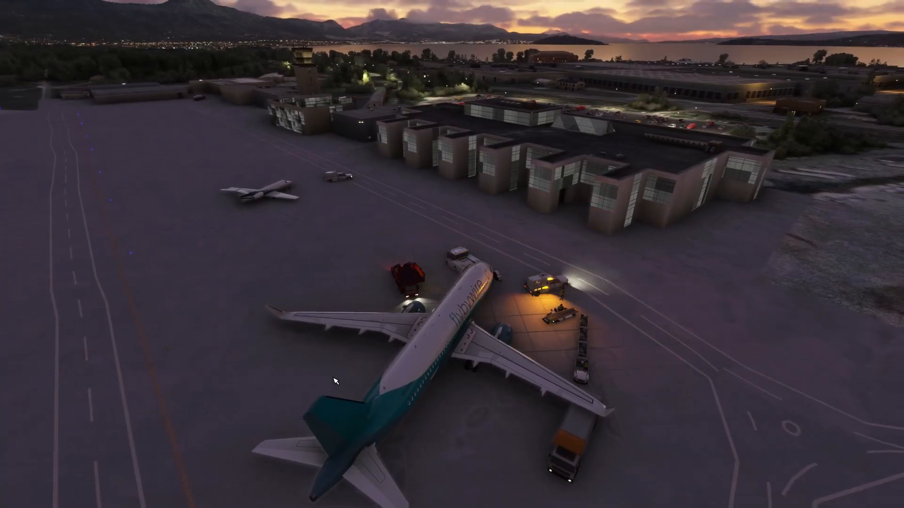
{"action": "key", "text": "End"}
Connect the external power on the overhead ELEC section and switch on the NAV & LOGO lights.
{"action": "key", "text": "a"}
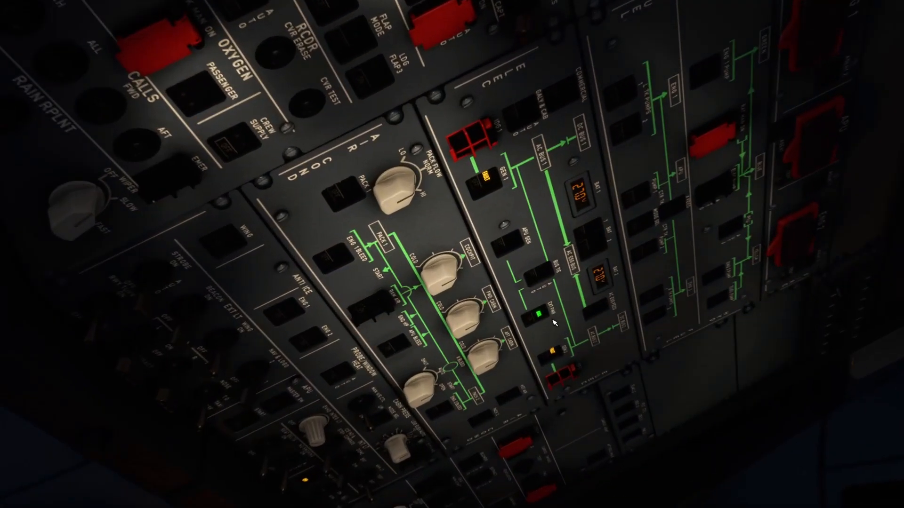
{"action": "key", "text": "equal"}
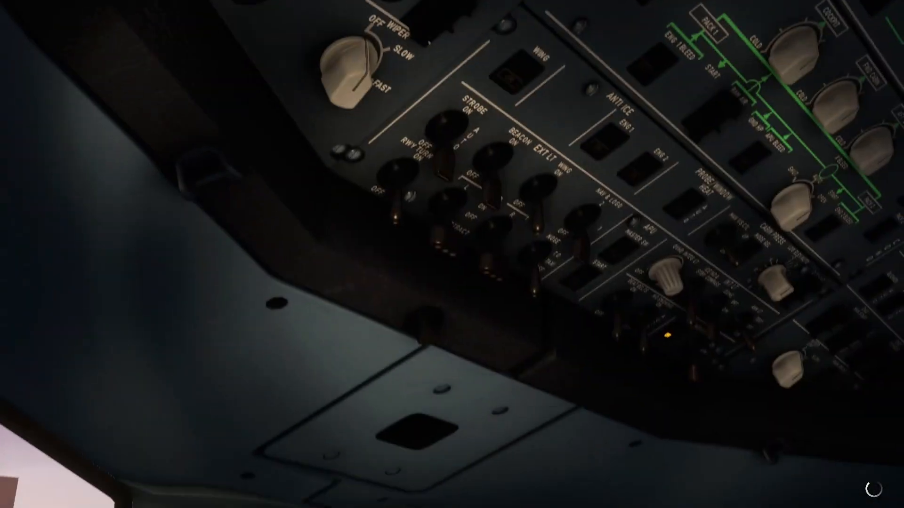
{"action": "scroll", "coordinate": [595, 215], "scroll_direction": "up", "scroll_amount": 1}
{"action": "scroll", "coordinate": [594, 216], "scroll_direction": "up", "scroll_amount": 1}
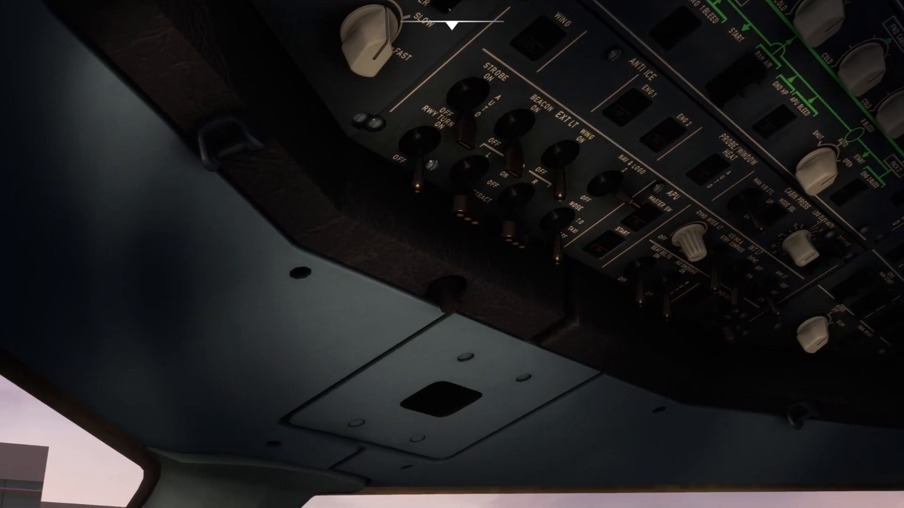
Turn on the crew oxygen supply and set the ADIRS IR selectors to NAV.
{"action": "scroll", "coordinate": [693, 346], "scroll_direction": "up", "scroll_amount": 4}
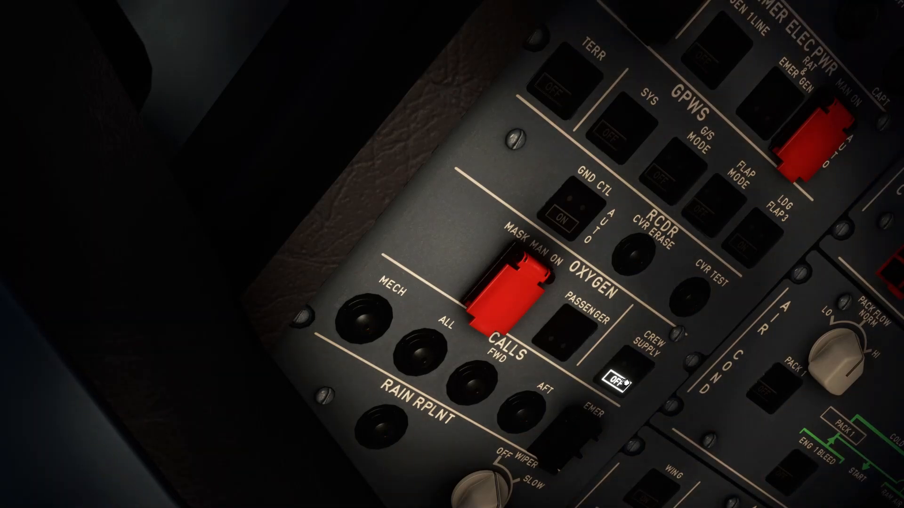
{"action": "left_click", "coordinate": [625, 382]}
{"action": "left_click_drag", "start_coordinate": [626, 381], "coordinate": [653, 352]}
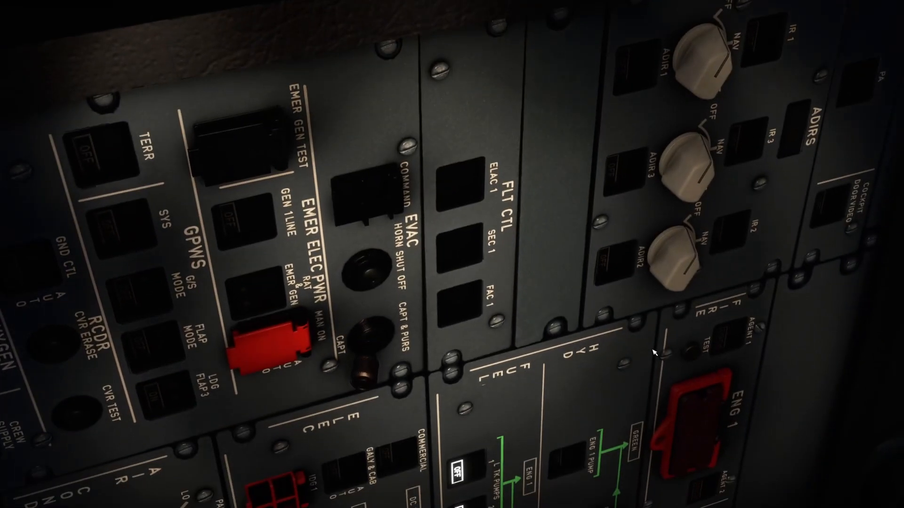
{"action": "left_click", "coordinate": [735, 73]}
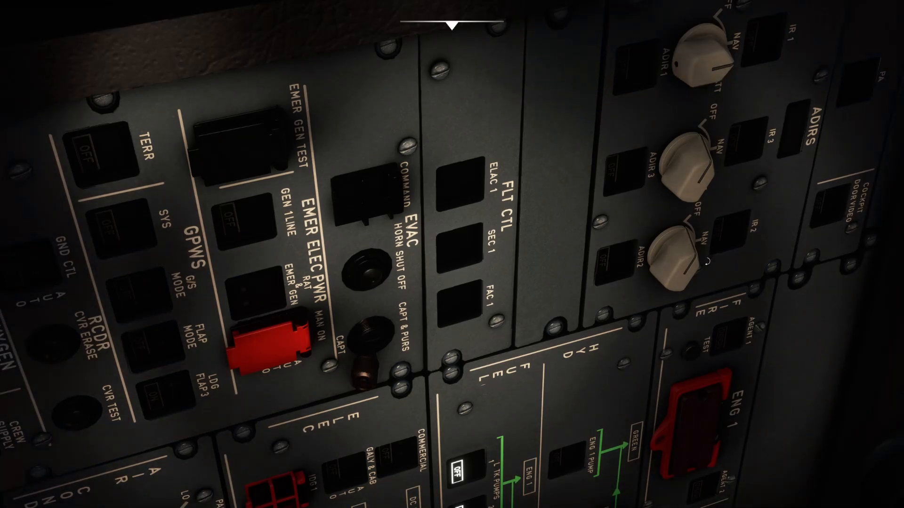
{"action": "left_click", "coordinate": [701, 231]}
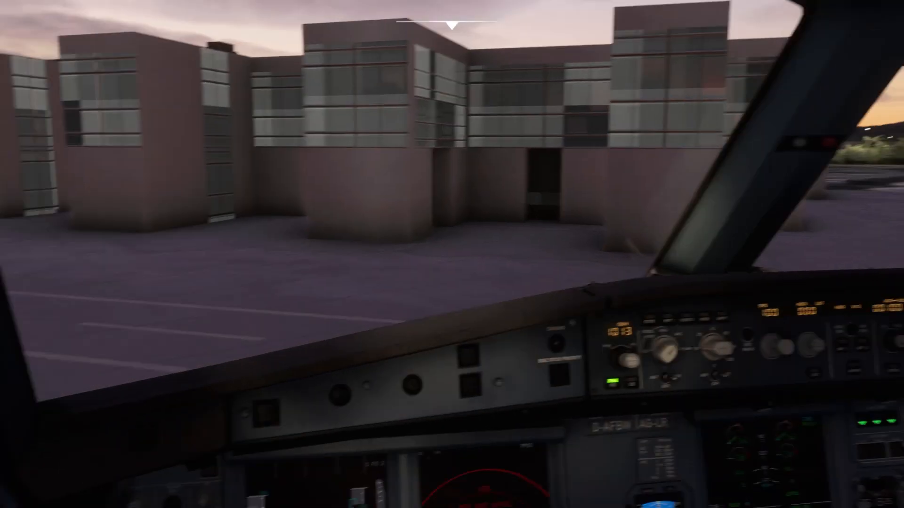
Request the flight's init data on the MCDU's AOC INIT/REVIEW page, reached through the ATSU system.
{"action": "scroll", "coordinate": [527, 151], "scroll_direction": "down", "scroll_amount": 4}
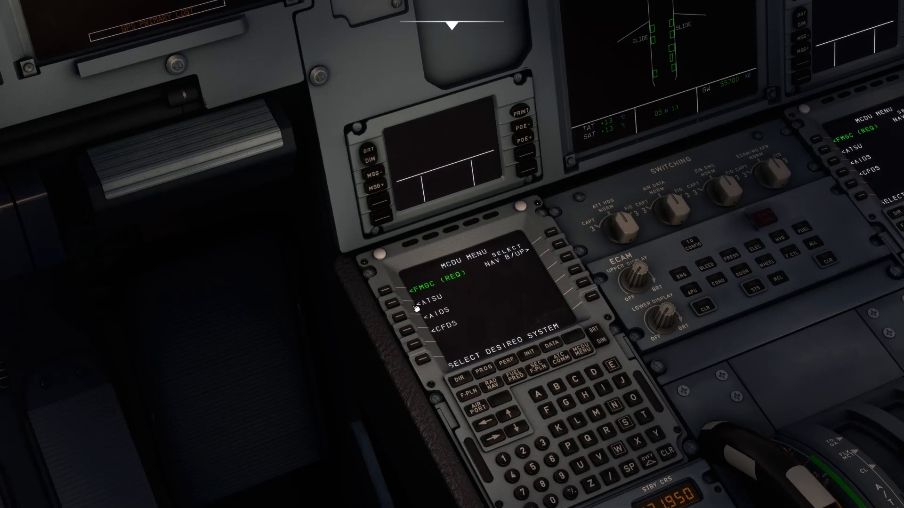
{"action": "left_click", "coordinate": [394, 307]}
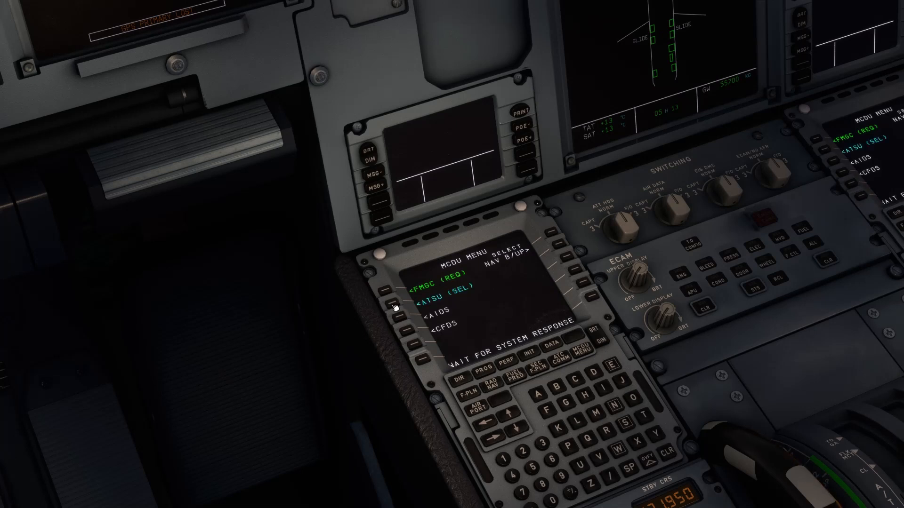
{"action": "left_click", "coordinate": [564, 247]}
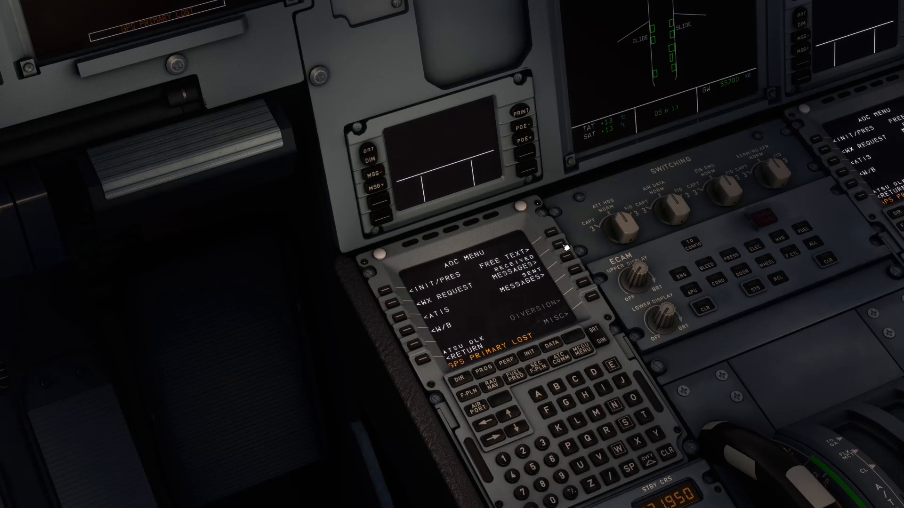
{"action": "left_click", "coordinate": [387, 295]}
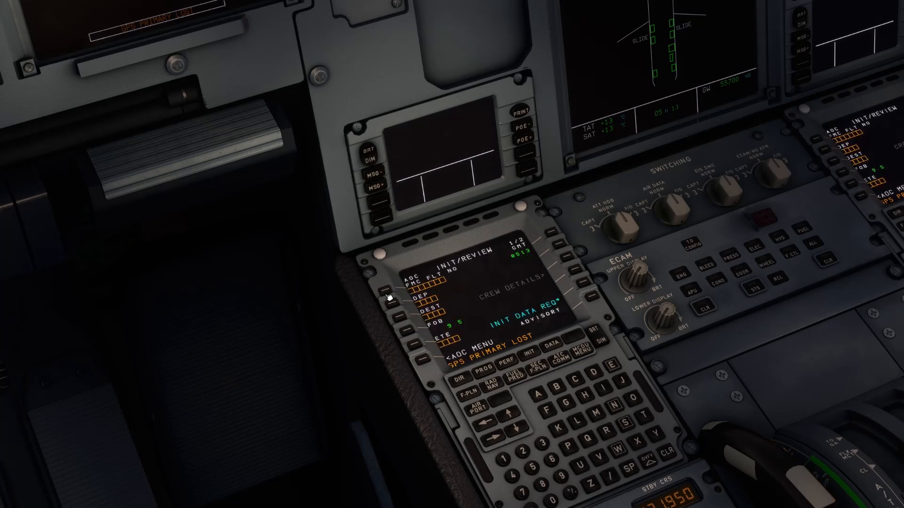
{"action": "left_click", "coordinate": [588, 286]}
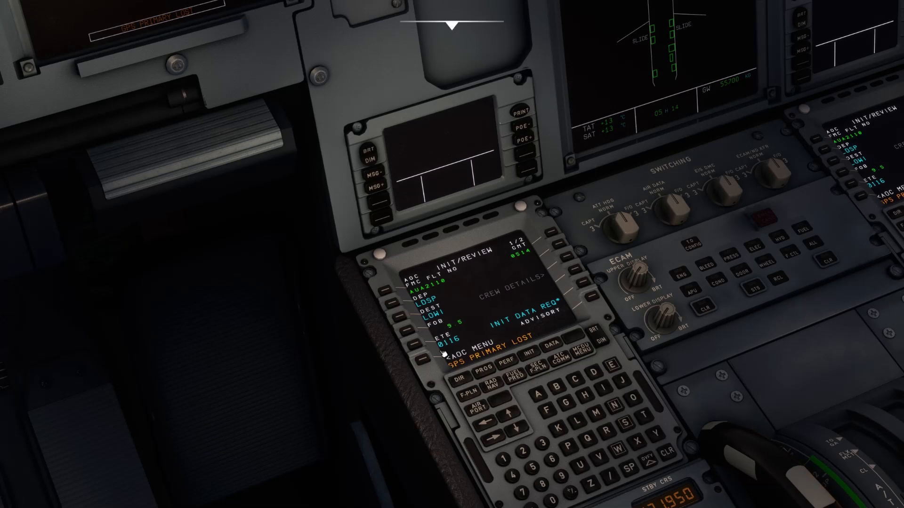
Clear the GPS PRIMARY LOST message from the captain's MCDU.
{"action": "mouse_move", "coordinate": [475, 337]}
{"action": "left_mouse_down"}
{"action": "mouse_move", "coordinate": [462, 327]}
{"action": "mouse_move", "coordinate": [454, 280]}
{"action": "mouse_move", "coordinate": [480, 325]}
{"action": "left_mouse_up"}
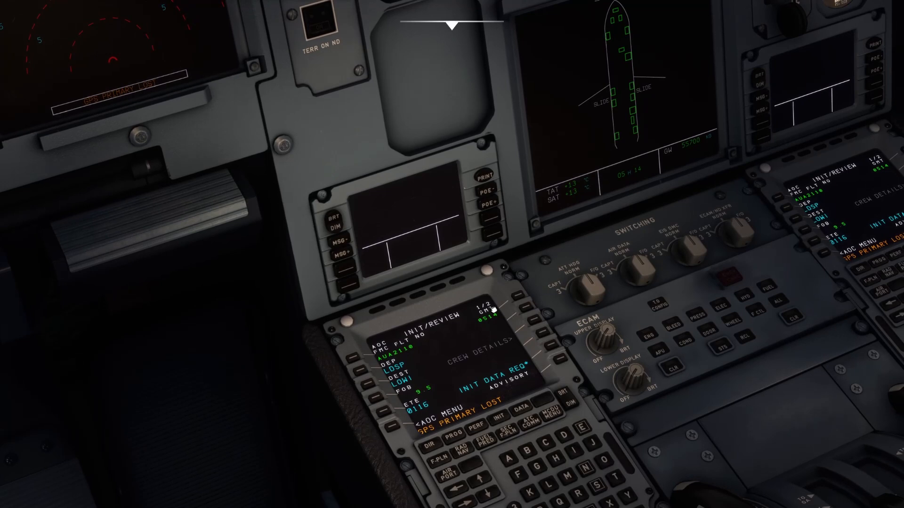
{"action": "left_click_drag", "start_coordinate": [431, 364], "coordinate": [418, 383]}
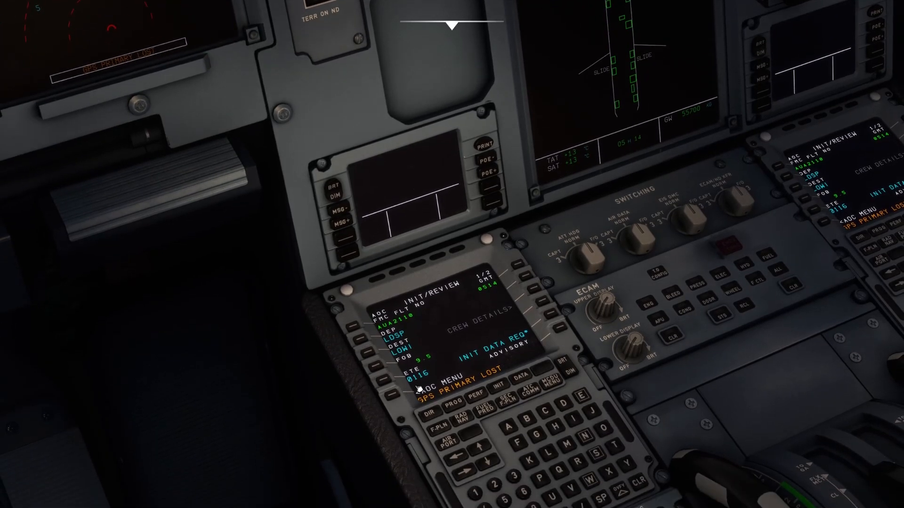
{"action": "left_click_drag", "start_coordinate": [458, 342], "coordinate": [457, 376]}
{"action": "left_click_drag", "start_coordinate": [518, 262], "coordinate": [461, 245]}
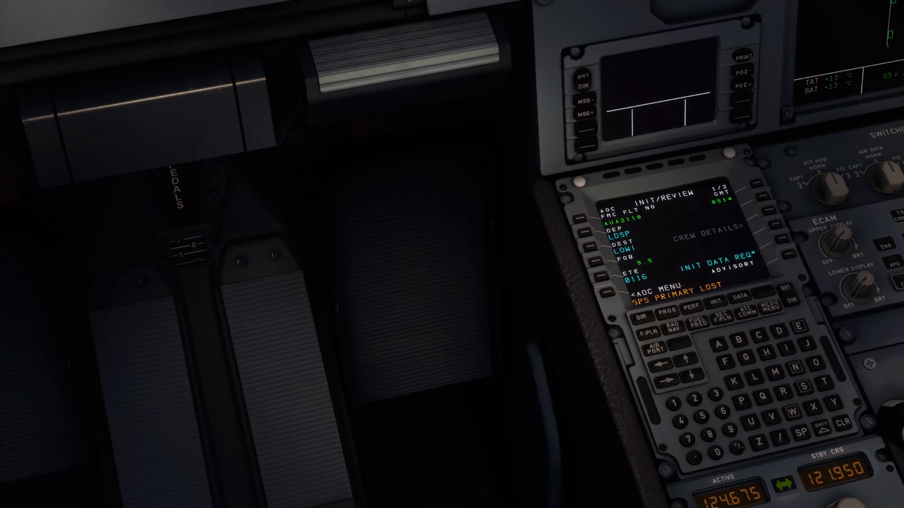
{"action": "left_click", "coordinate": [844, 425]}
{"action": "left_click_drag", "start_coordinate": [733, 418], "coordinate": [787, 480]}
{"action": "left_click_drag", "start_coordinate": [511, 432], "coordinate": [572, 479]}
{"action": "left_click_drag", "start_coordinate": [550, 273], "coordinate": [559, 336]}
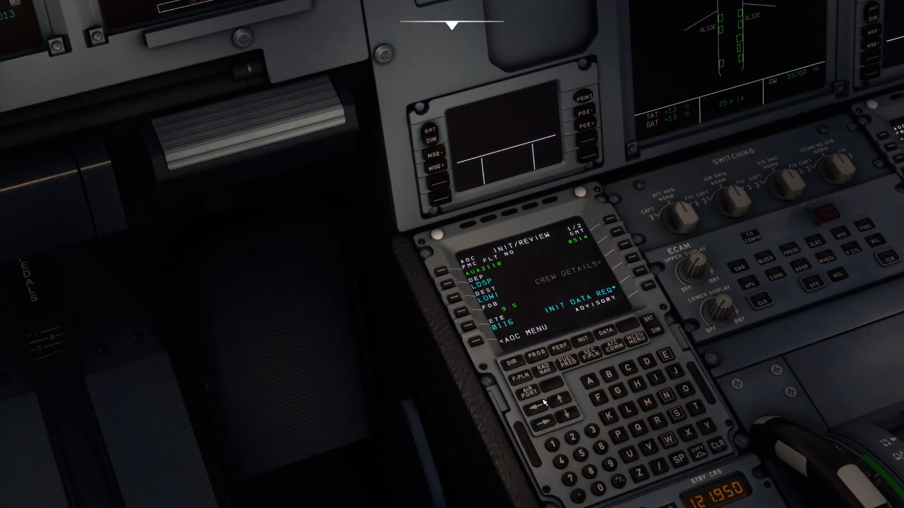
Return to the MCDU's AOC menu, open the W/B page and load the 8114 kg block fuel through REFUEL.
{"action": "left_click", "coordinate": [478, 343]}
{"action": "mouse_move", "coordinate": [482, 379]}
{"action": "left_mouse_down"}
{"action": "mouse_move", "coordinate": [570, 343]}
{"action": "mouse_move", "coordinate": [546, 483]}
{"action": "mouse_move", "coordinate": [538, 374]}
{"action": "mouse_move", "coordinate": [546, 371]}
{"action": "left_mouse_up"}
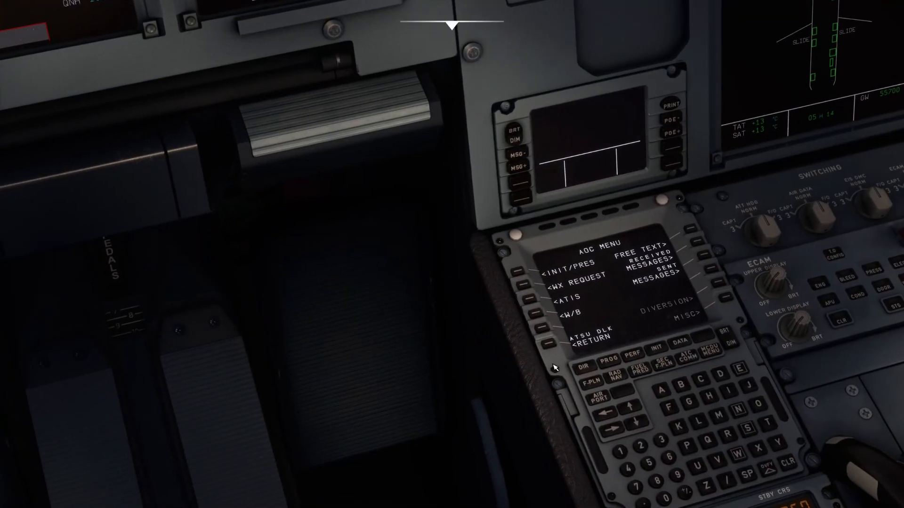
{"action": "left_click", "coordinate": [544, 316]}
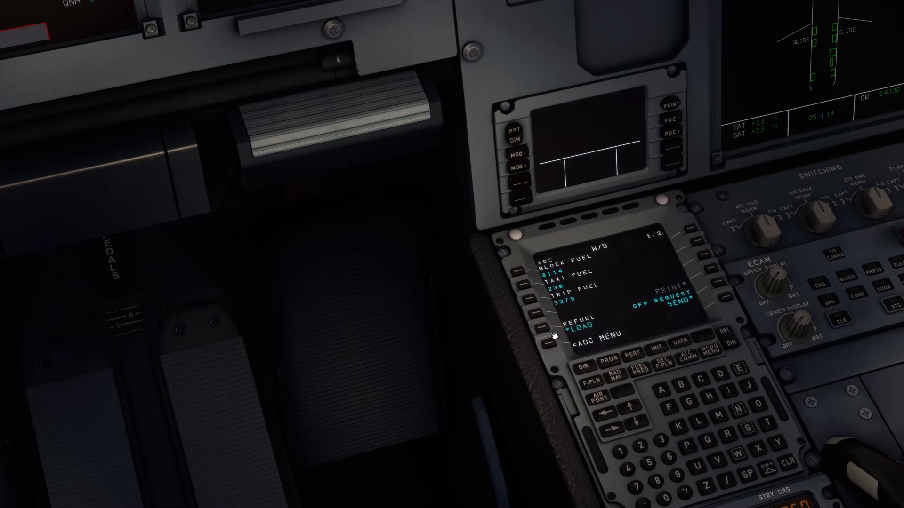
{"action": "mouse_move", "coordinate": [560, 356]}
{"action": "left_mouse_down"}
{"action": "mouse_move", "coordinate": [549, 249]}
{"action": "mouse_move", "coordinate": [552, 347]}
{"action": "mouse_move", "coordinate": [553, 315]}
{"action": "left_mouse_up"}
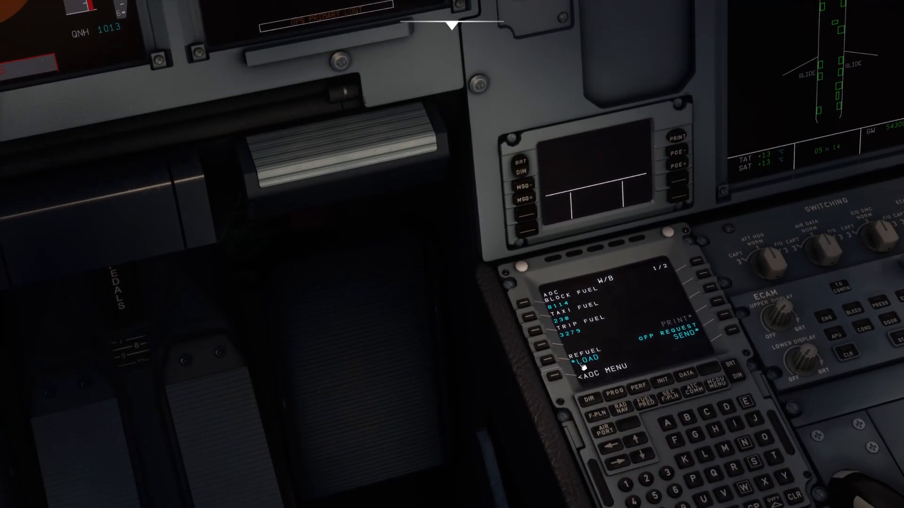
Check the simulator's fuel and payload window against page 1 of the SimBrief OFP PDF in the browser, and close both.
{"action": "mouse_move", "coordinate": [476, 23]}
{"action": "left_click", "coordinate": [528, 55]}
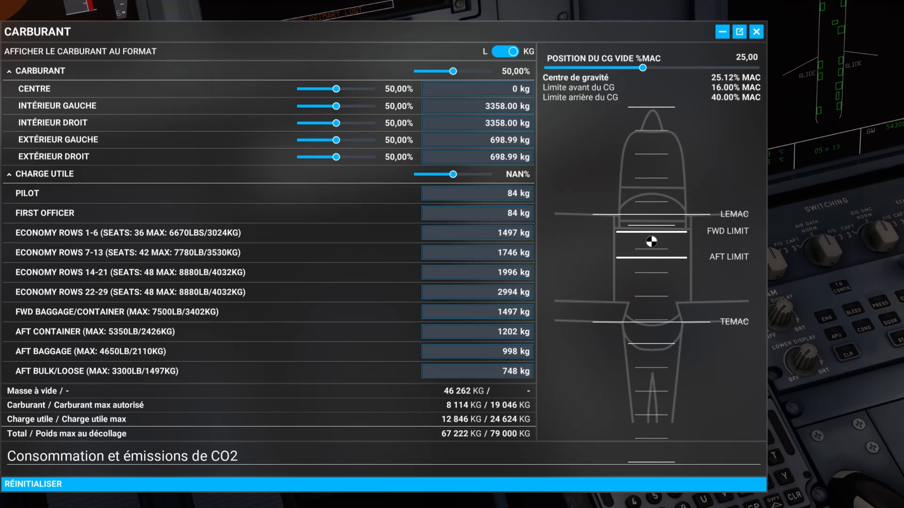
{"action": "key", "text": "alt+Tab"}
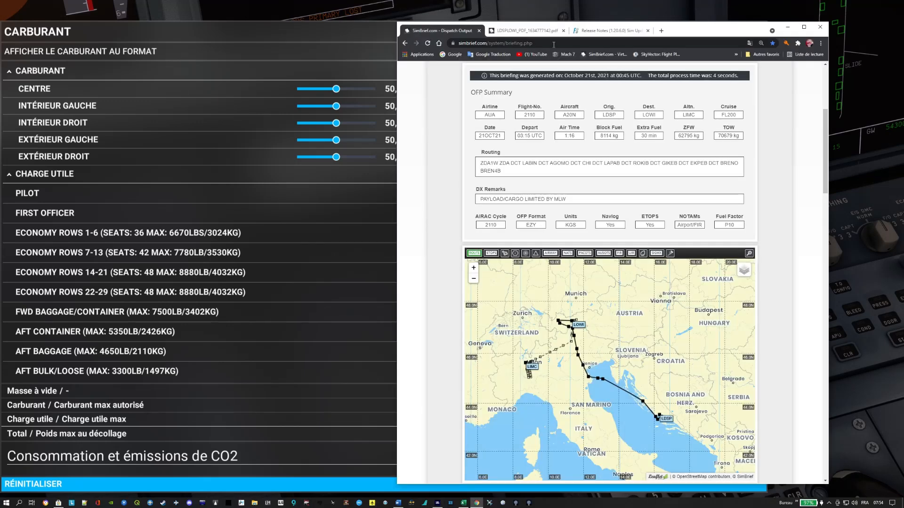
{"action": "left_click", "coordinate": [527, 30]}
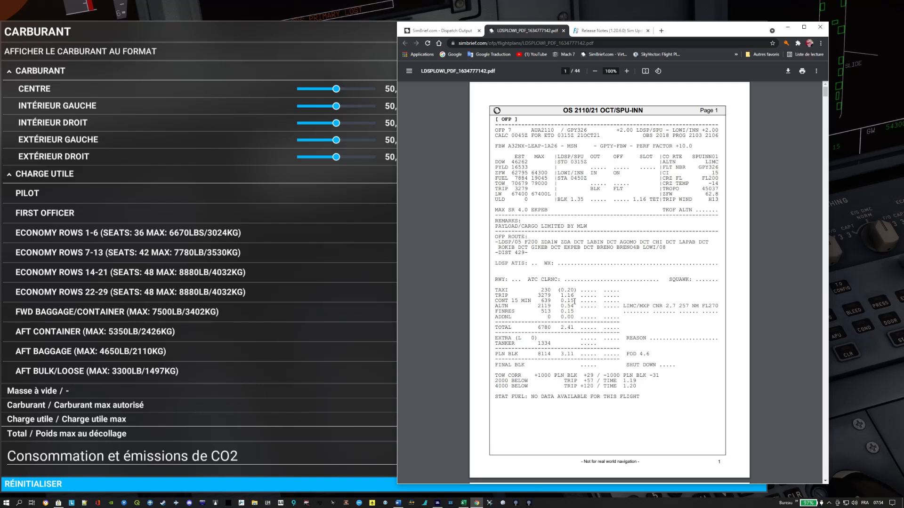
{"action": "left_click", "coordinate": [787, 27]}
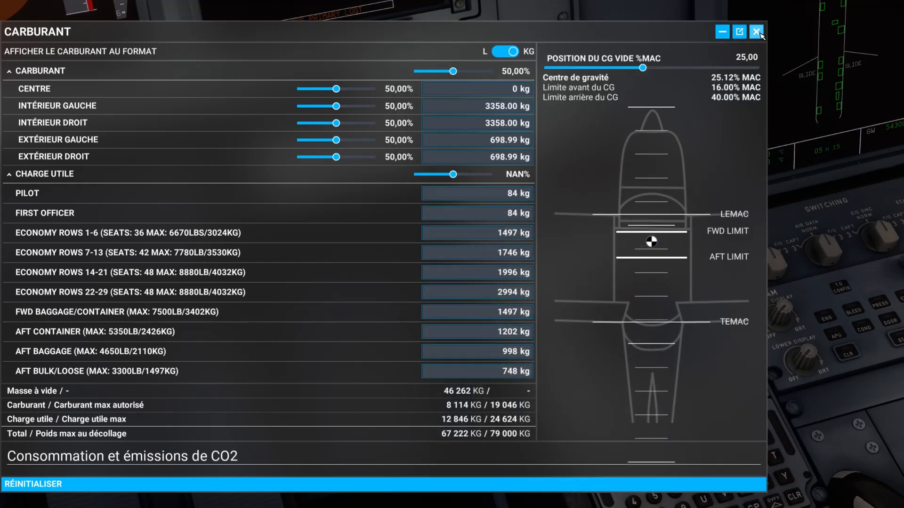
{"action": "left_click", "coordinate": [757, 32]}
Show the second W/B page on the MCDU, with the passenger and payload figures.
{"action": "left_click_drag", "start_coordinate": [470, 424], "coordinate": [544, 417]}
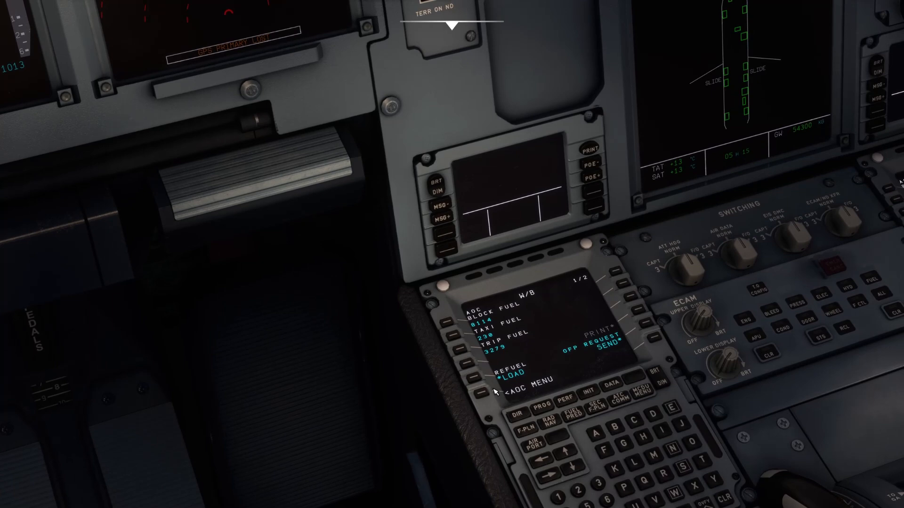
{"action": "left_click", "coordinate": [549, 475]}
{"action": "left_click_drag", "start_coordinate": [606, 390], "coordinate": [606, 357]}
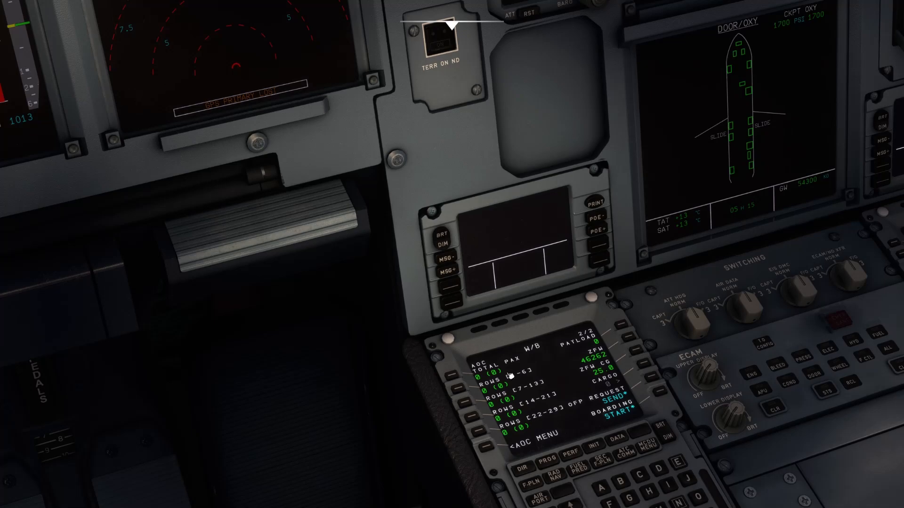
Switch on all six fuel pumps for the left, centre and right tanks on the overhead FUEL section.
{"action": "key", "text": "ctrl+space"}
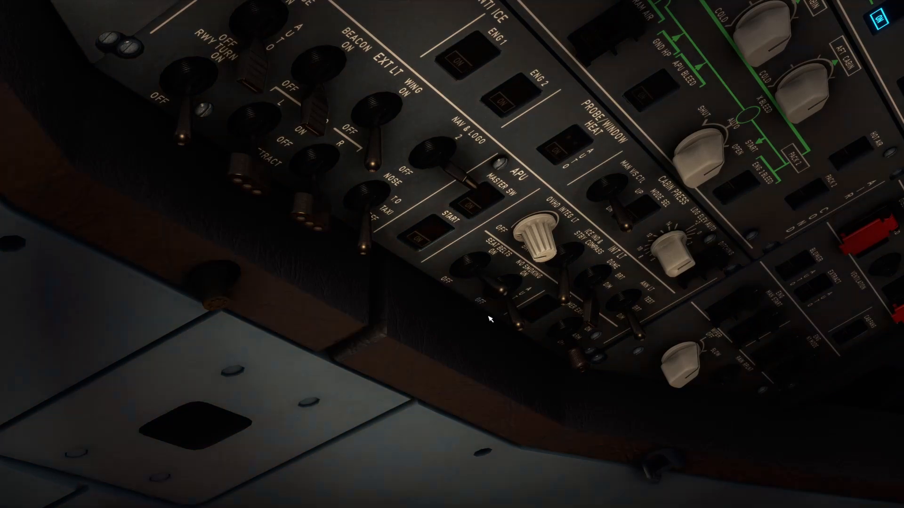
{"action": "left_click_drag", "start_coordinate": [464, 306], "coordinate": [442, 339]}
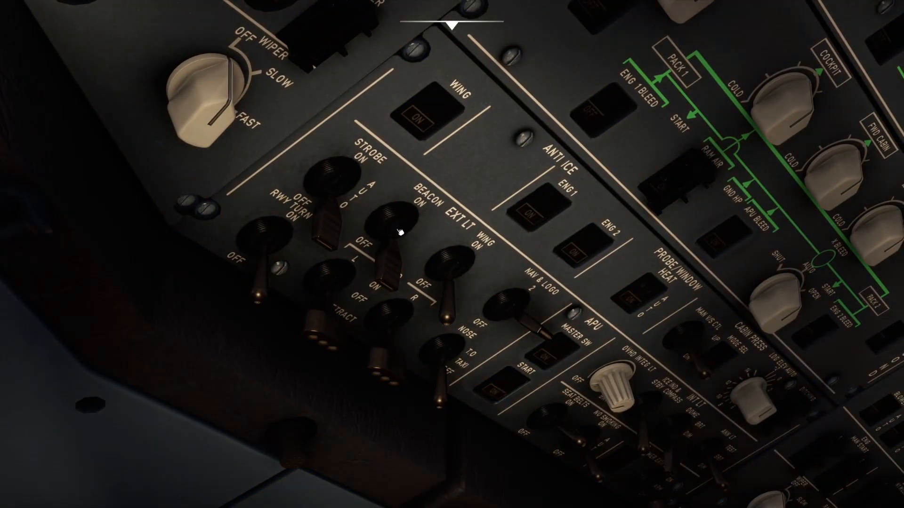
{"action": "left_click", "coordinate": [398, 232]}
{"action": "key", "text": "alt+1"}
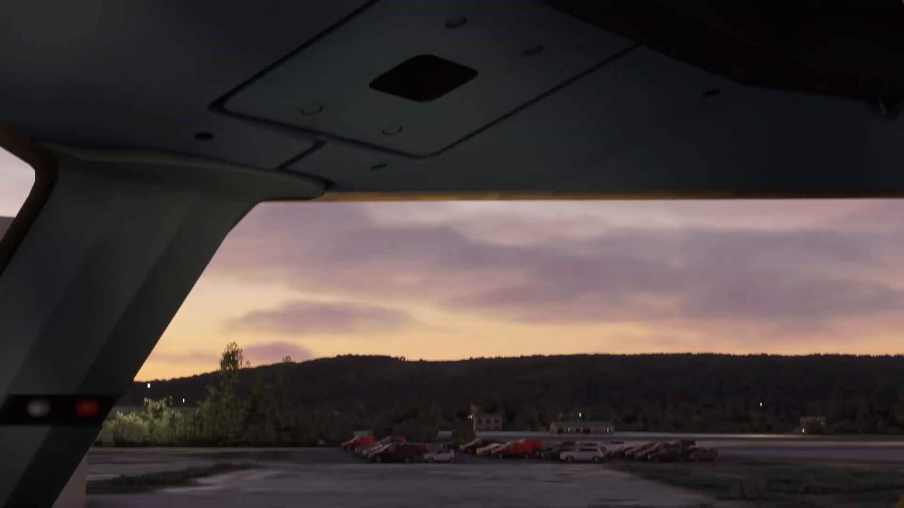
{"action": "key", "text": "alt+2"}
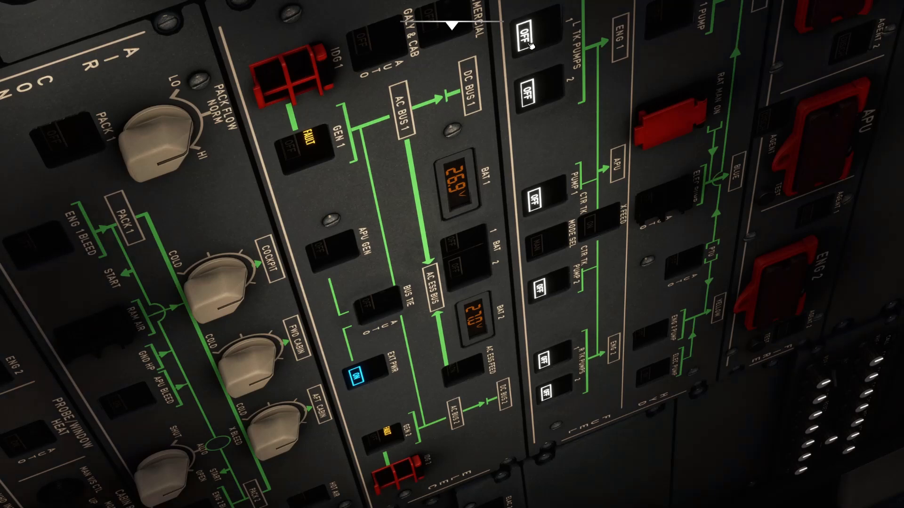
{"action": "left_click", "coordinate": [530, 45]}
{"action": "left_click", "coordinate": [530, 91]}
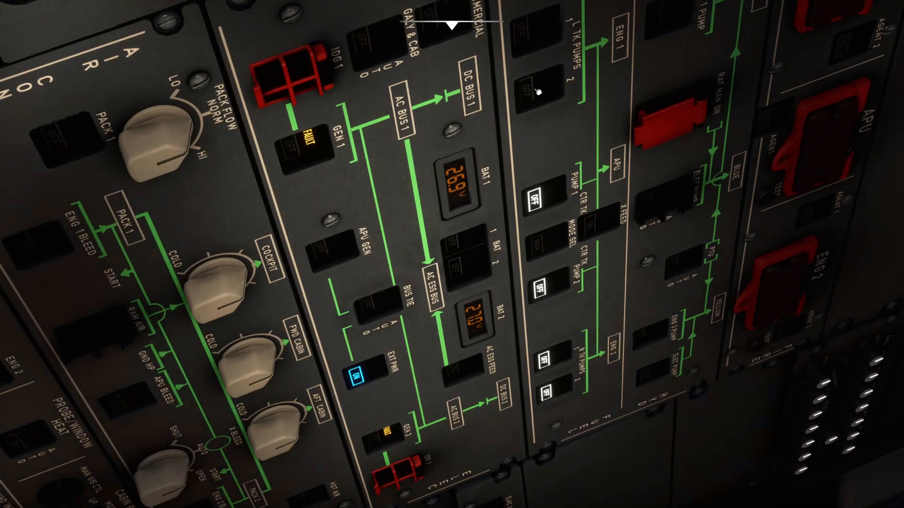
{"action": "left_click", "coordinate": [536, 198]}
{"action": "left_click", "coordinate": [559, 285]}
{"action": "left_click", "coordinate": [557, 357]}
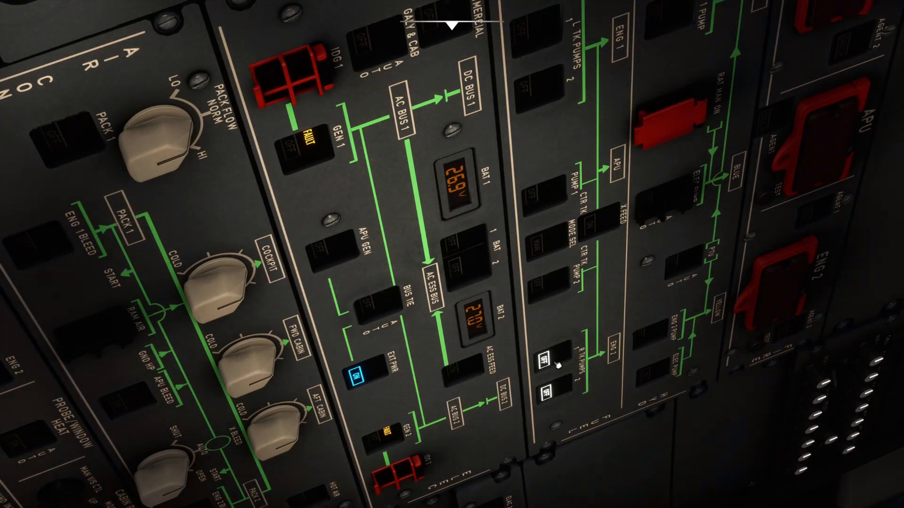
{"action": "left_click", "coordinate": [558, 389]}
Request the OFP passenger and payload data on the second W/B page and start boarding.
{"action": "mouse_move", "coordinate": [622, 369]}
{"action": "left_mouse_down"}
{"action": "mouse_move", "coordinate": [546, 377]}
{"action": "mouse_move", "coordinate": [537, 429]}
{"action": "mouse_move", "coordinate": [580, 457]}
{"action": "mouse_move", "coordinate": [612, 499]}
{"action": "mouse_move", "coordinate": [518, 471]}
{"action": "mouse_move", "coordinate": [518, 499]}
{"action": "mouse_move", "coordinate": [851, 206]}
{"action": "left_mouse_up"}
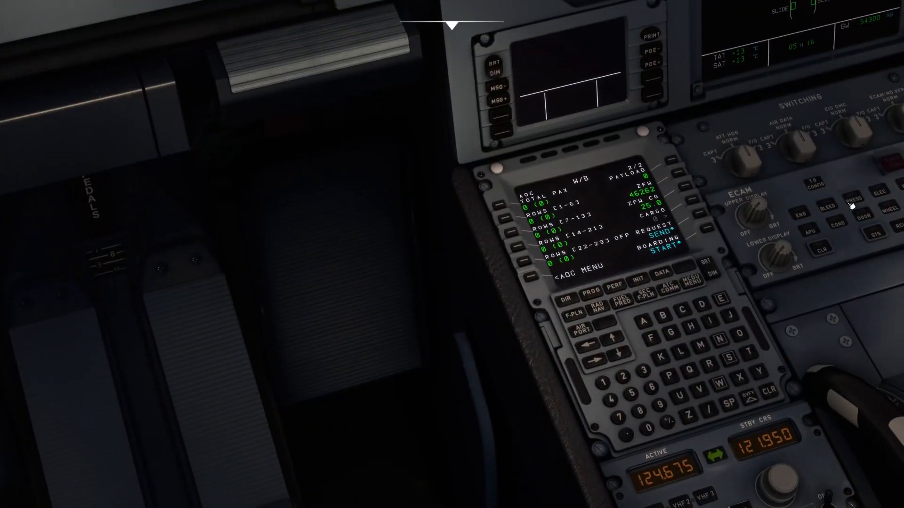
{"action": "left_click", "coordinate": [706, 225]}
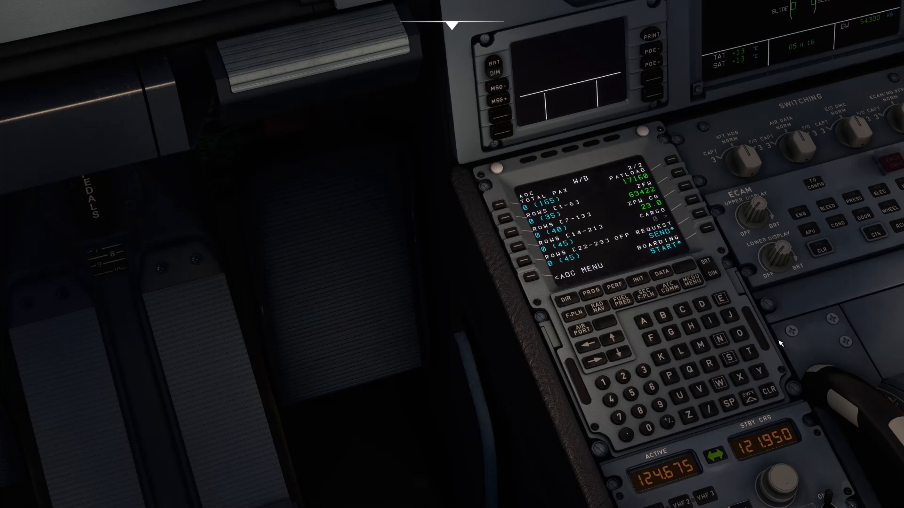
{"action": "left_click", "coordinate": [707, 230]}
Switch the captain's altimeter setting to inches of mercury and set it to 30.18.
{"action": "scroll", "coordinate": [481, 367], "scroll_direction": "down", "scroll_amount": 8}
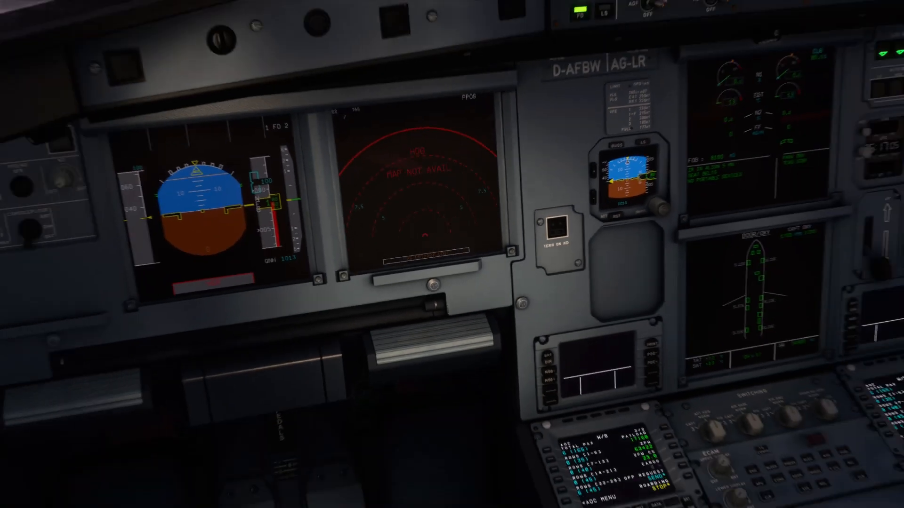
{"action": "scroll", "coordinate": [493, 283], "scroll_direction": "down", "scroll_amount": 4}
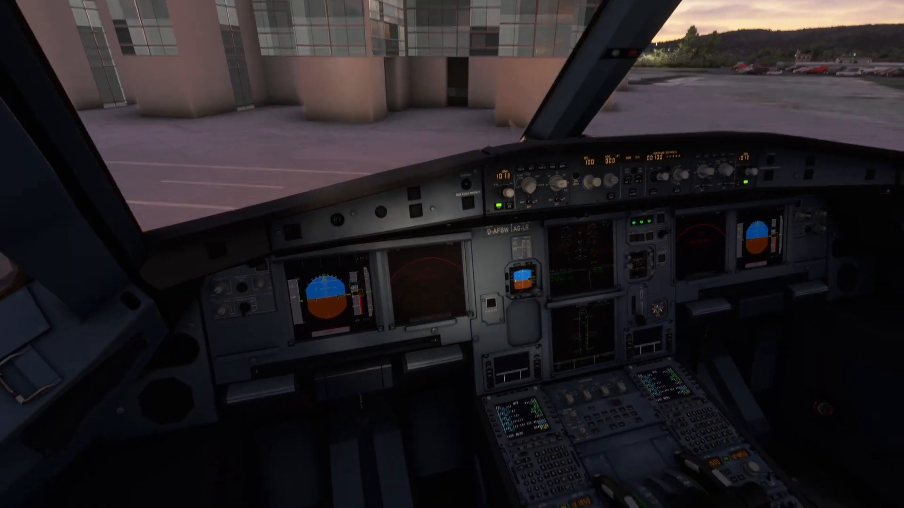
{"action": "scroll", "coordinate": [493, 284], "scroll_direction": "up", "scroll_amount": 3}
{"action": "left_click", "coordinate": [419, 146]}
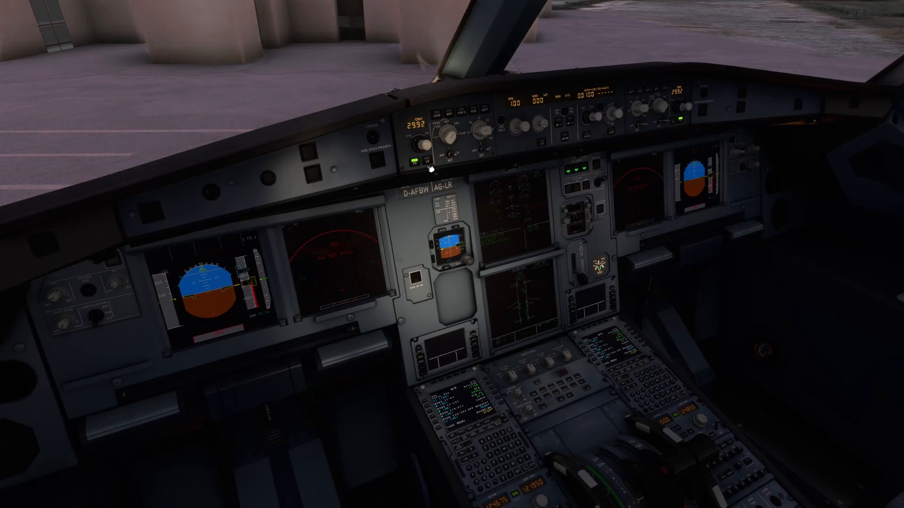
{"action": "scroll", "coordinate": [429, 140], "scroll_direction": "up", "scroll_amount": 20}
{"action": "left_click_drag", "start_coordinate": [409, 183], "coordinate": [314, 175]}
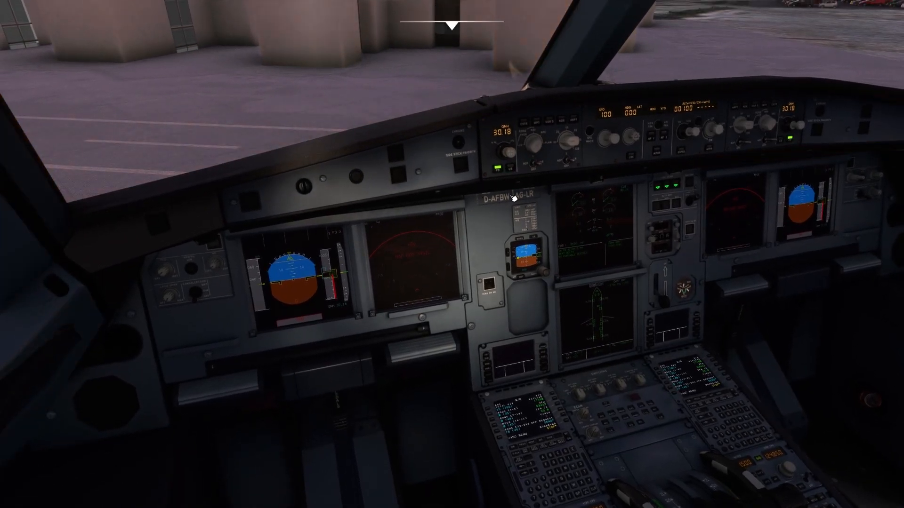
Check the boarding progress on the MCDU's W/B page and open the INIT page.
{"action": "left_click_drag", "start_coordinate": [763, 227], "coordinate": [725, 332]}
{"action": "scroll", "coordinate": [781, 244], "scroll_direction": "up", "scroll_amount": 6}
{"action": "scroll", "coordinate": [781, 245], "scroll_direction": "down", "scroll_amount": 2}
{"action": "scroll", "coordinate": [782, 244], "scroll_direction": "down", "scroll_amount": 4}
{"action": "scroll", "coordinate": [779, 297], "scroll_direction": "up", "scroll_amount": 7}
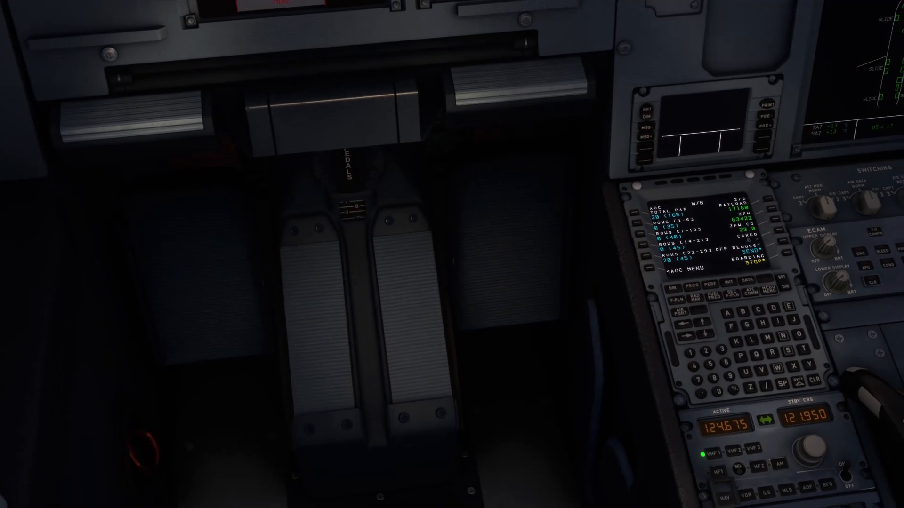
{"action": "scroll", "coordinate": [725, 332], "scroll_direction": "up", "scroll_amount": 4}
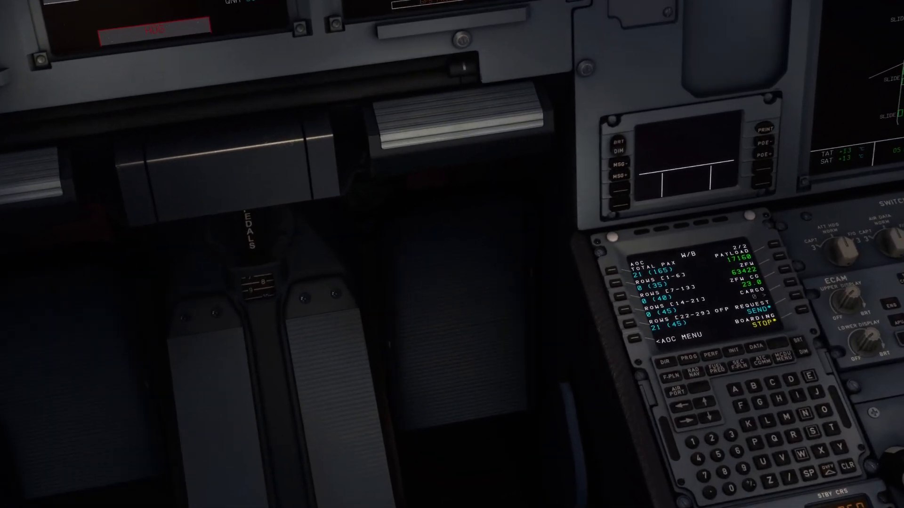
{"action": "scroll", "coordinate": [725, 332], "scroll_direction": "down", "scroll_amount": 4}
{"action": "left_click_drag", "start_coordinate": [716, 235], "coordinate": [735, 277]}
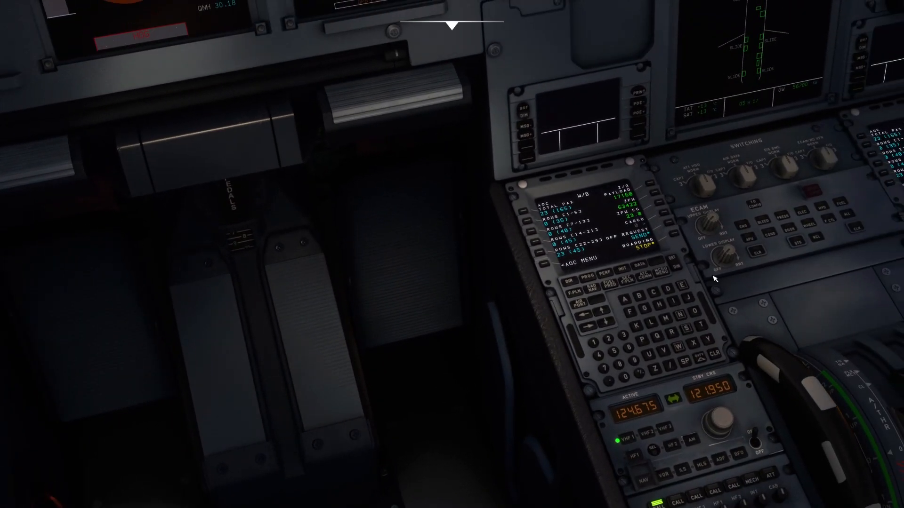
{"action": "left_click", "coordinate": [629, 272]}
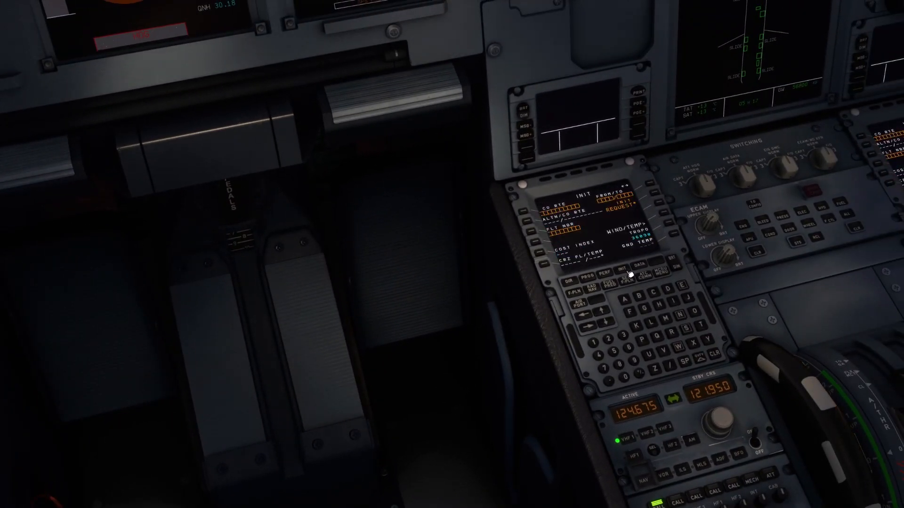
{"action": "left_click_drag", "start_coordinate": [676, 208], "coordinate": [707, 208]}
{"action": "scroll", "coordinate": [707, 207], "scroll_direction": "up", "scroll_amount": 4}
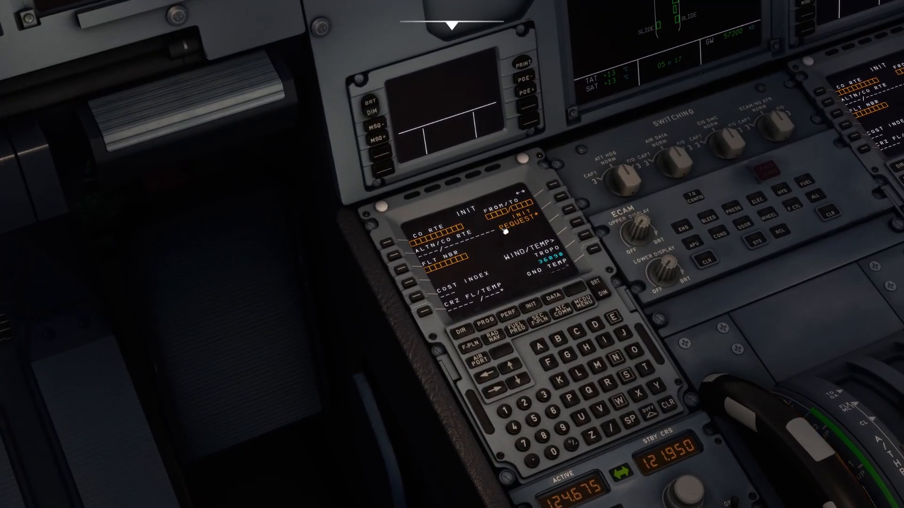
Open the flyPad's ATSU/AOC settings to review the data sources and SimBrief ID, closing the fuel and payload window on the way.
{"action": "right_click", "coordinate": [274, 272]}
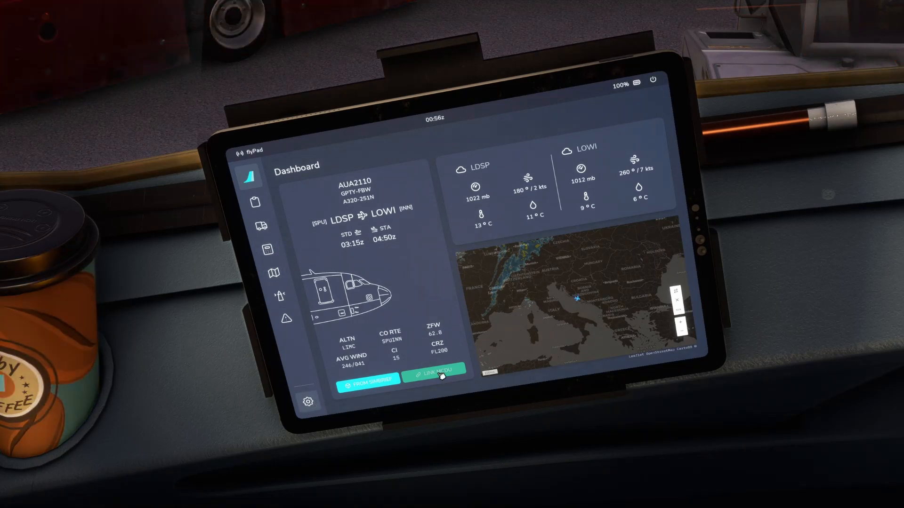
{"action": "left_click", "coordinate": [308, 403]}
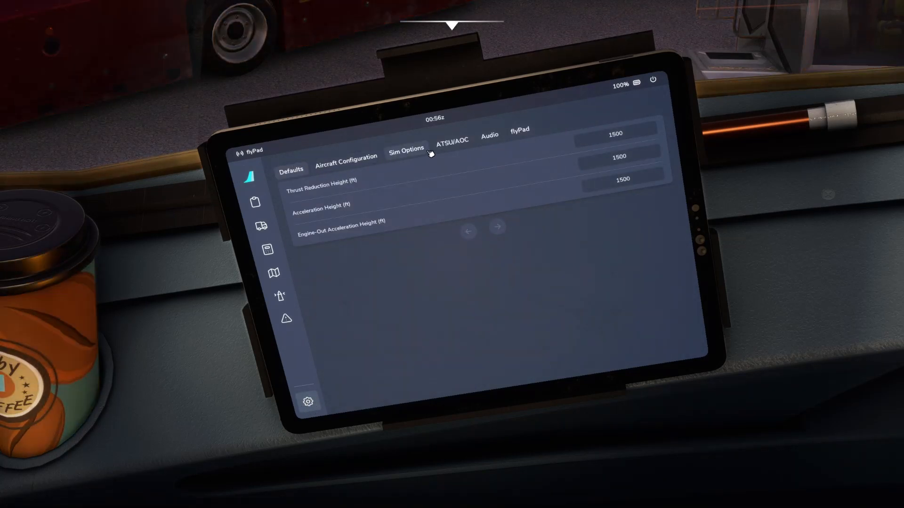
{"action": "left_click", "coordinate": [453, 153]}
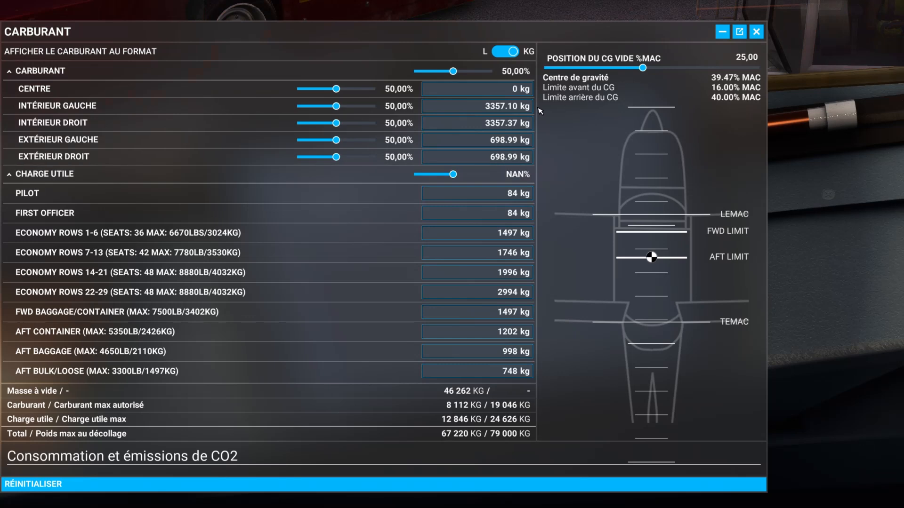
{"action": "left_click", "coordinate": [757, 32]}
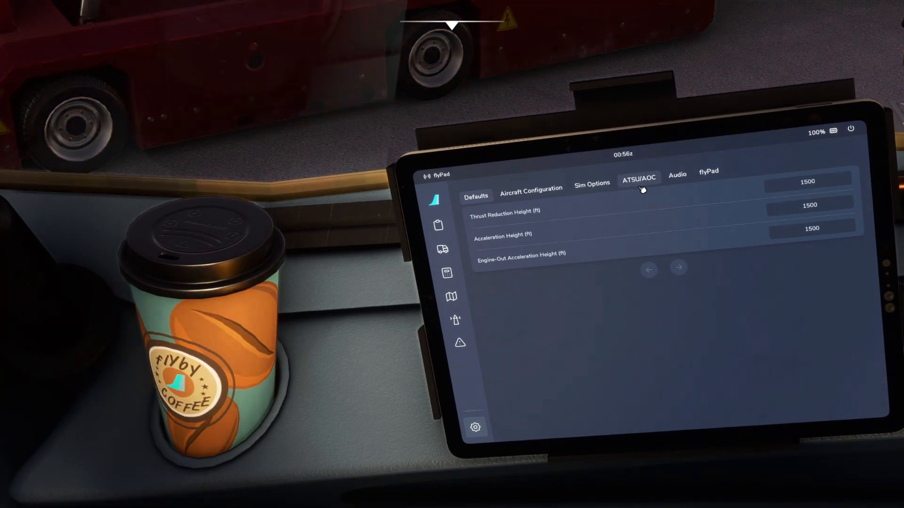
{"action": "left_click", "coordinate": [648, 183]}
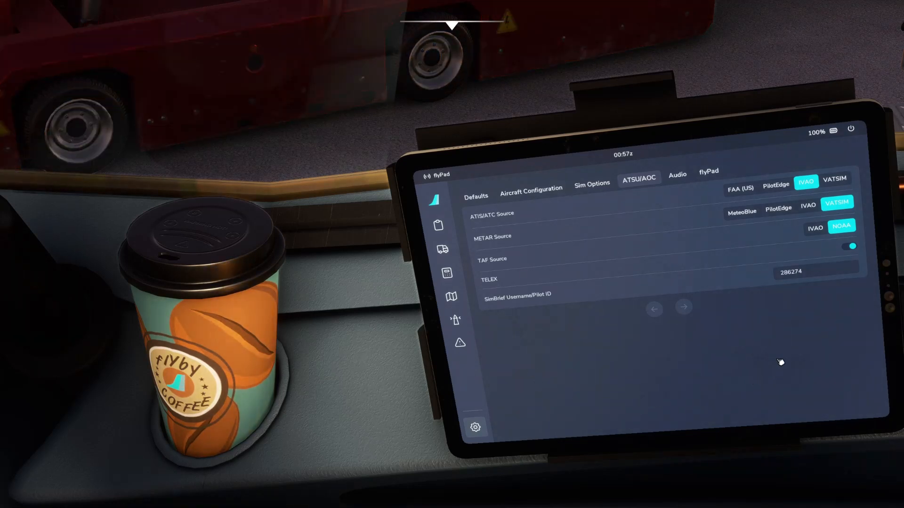
Focus the flyPad's SimBrief ID field, switch to SimBrief in the browser and open the dispatched LDSP–LOWI flight for editing.
{"action": "left_click", "coordinate": [819, 276]}
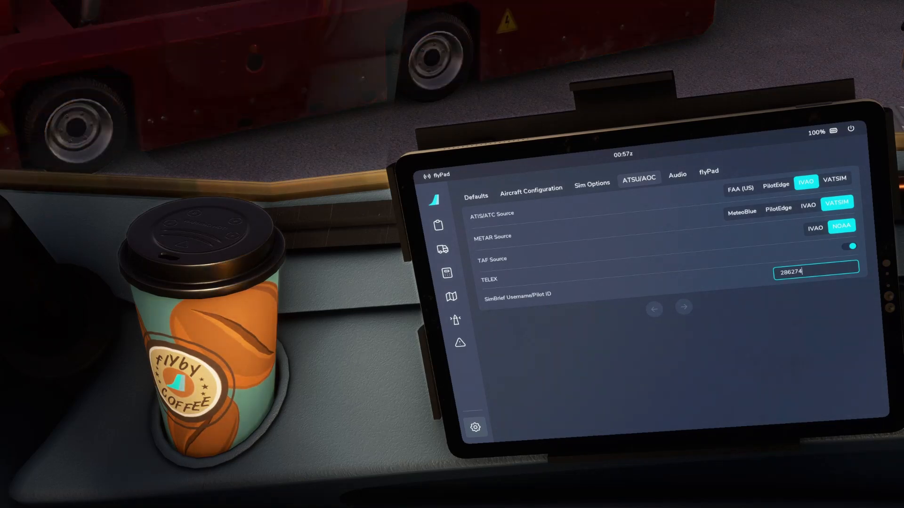
{"action": "key", "text": "alt+Tab"}
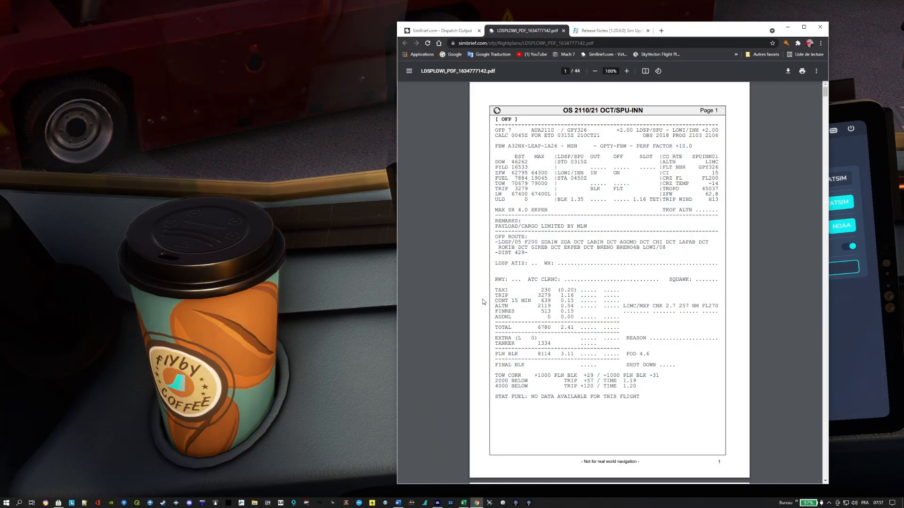
{"action": "left_click", "coordinate": [456, 29]}
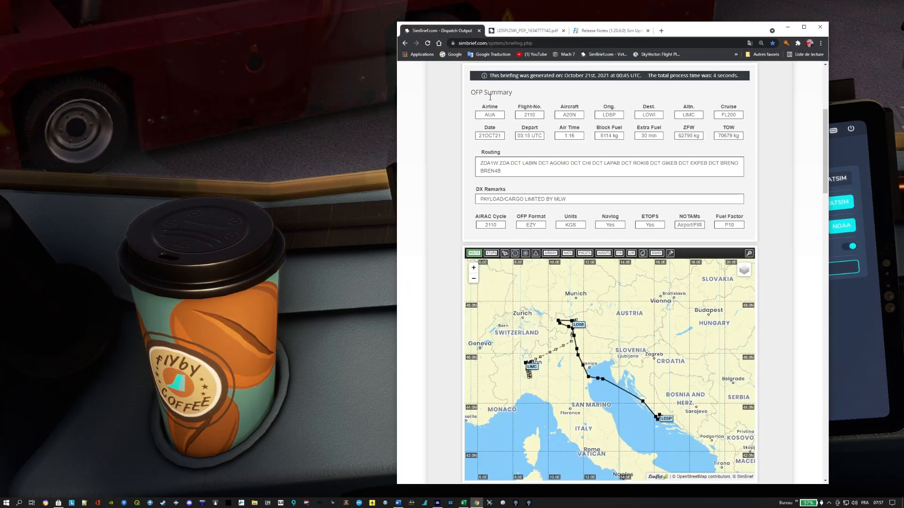
{"action": "scroll", "coordinate": [436, 183], "scroll_direction": "up", "scroll_amount": 2}
{"action": "scroll", "coordinate": [436, 184], "scroll_direction": "up", "scroll_amount": 3}
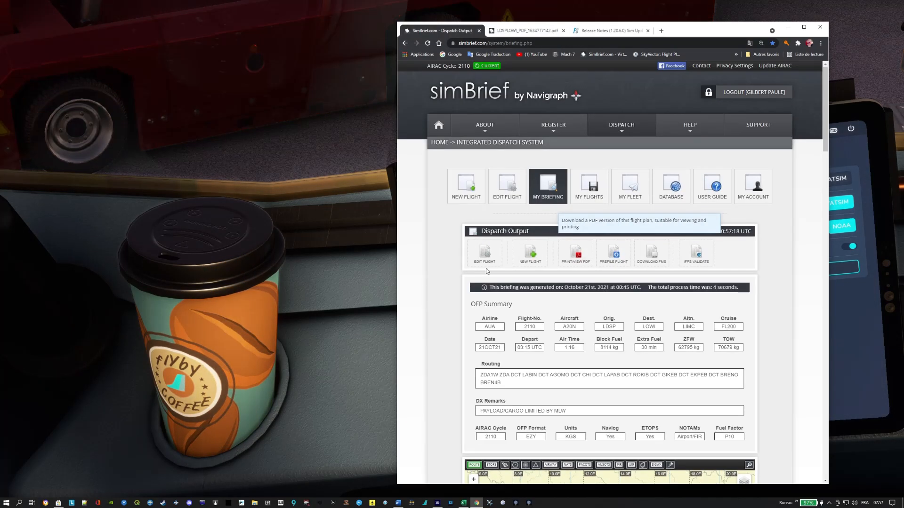
{"action": "left_click", "coordinate": [493, 256]}
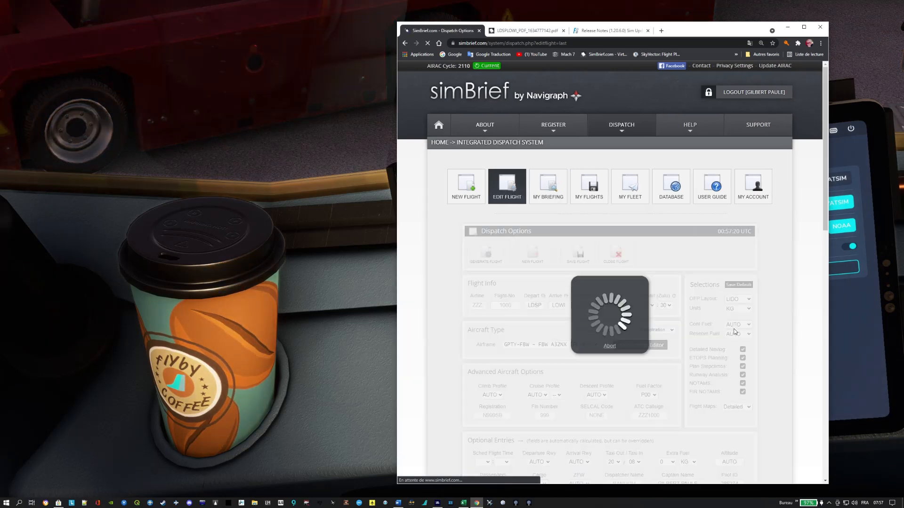
Check the Pilot ID in the flight's optional entries and regenerate the flight plan, confirming the overwrite.
{"action": "left_click_drag", "start_coordinate": [825, 190], "coordinate": [824, 269]}
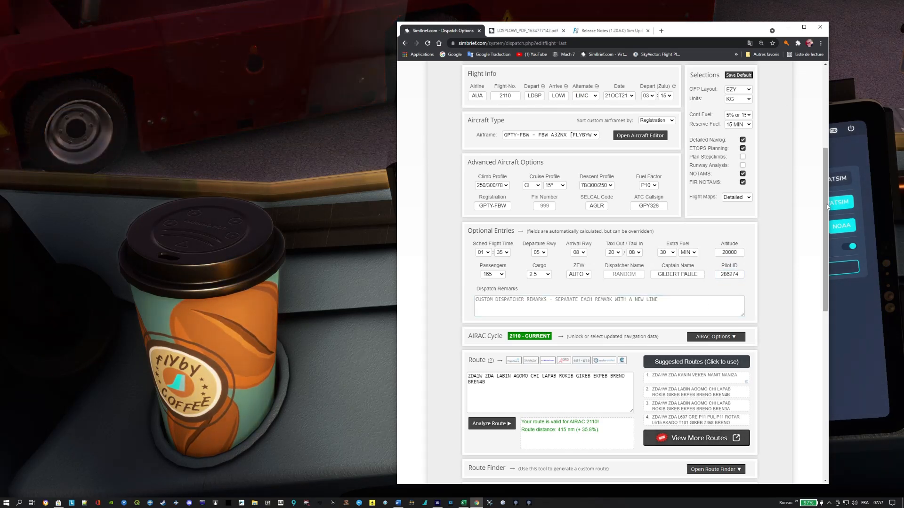
{"action": "left_click_drag", "start_coordinate": [825, 205], "coordinate": [835, 83]}
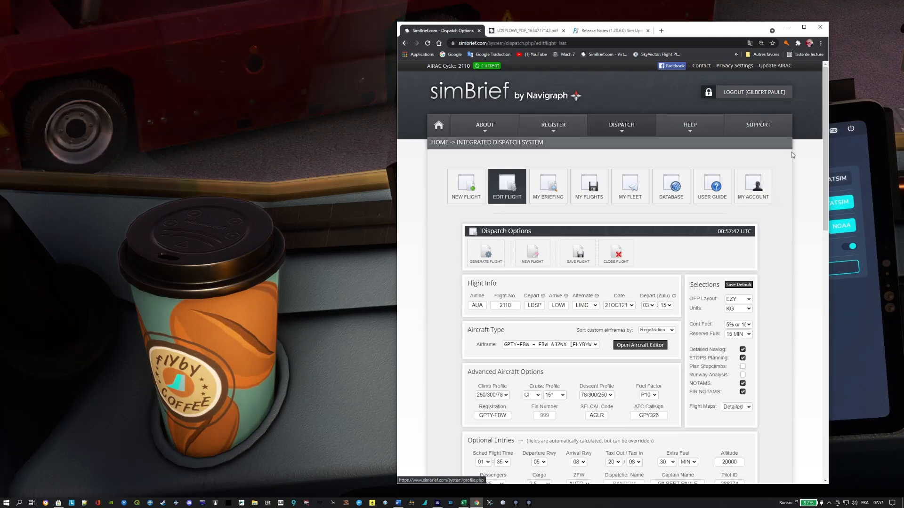
{"action": "left_click_drag", "start_coordinate": [825, 131], "coordinate": [801, 222]}
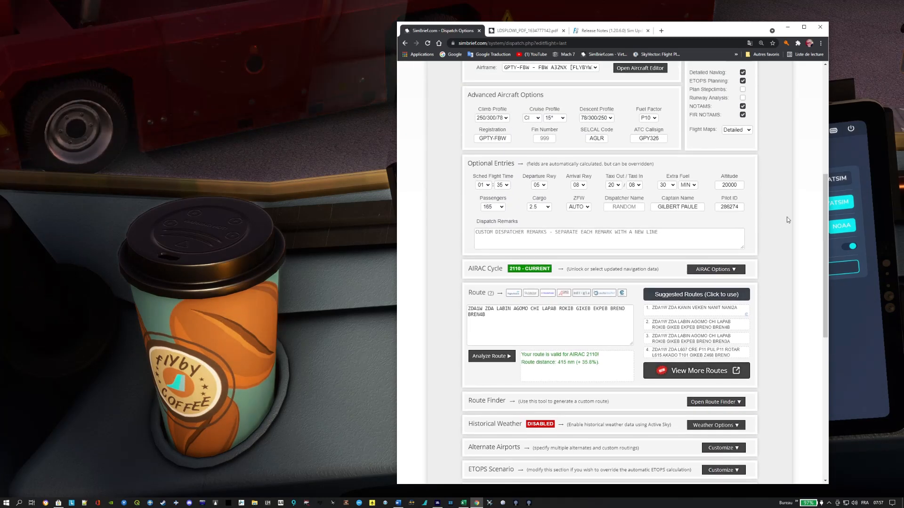
{"action": "left_click", "coordinate": [742, 211]}
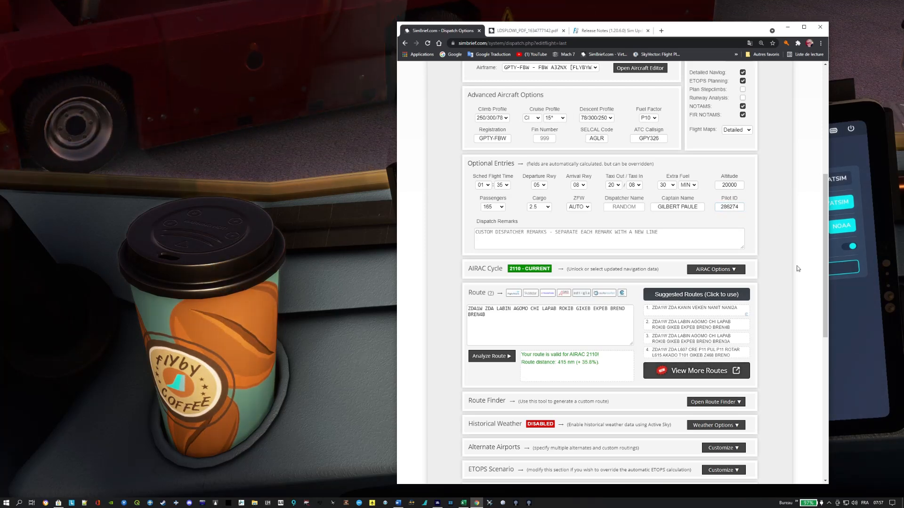
{"action": "scroll", "coordinate": [753, 221], "scroll_direction": "up", "scroll_amount": 6}
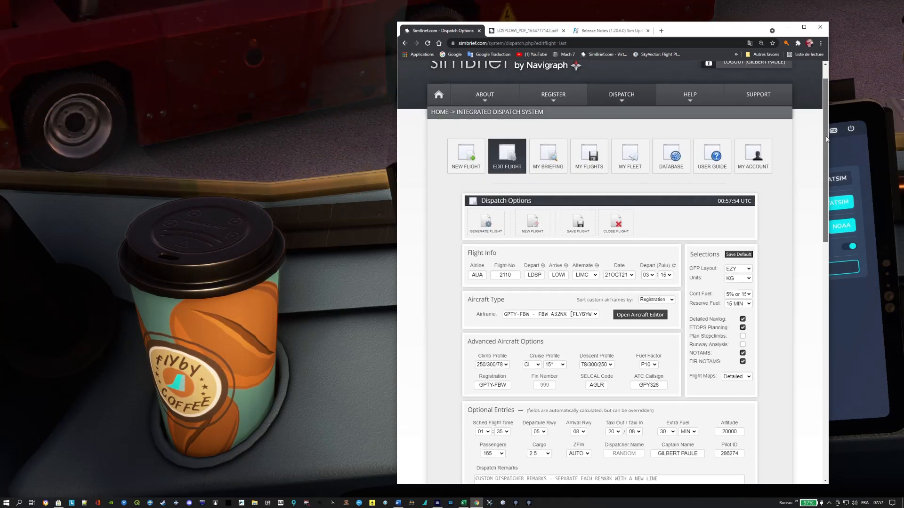
{"action": "left_click", "coordinate": [485, 237]}
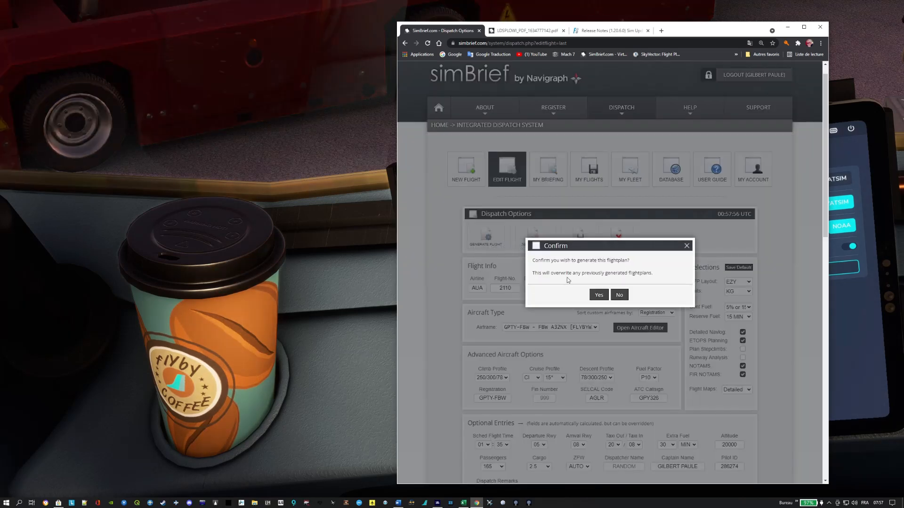
{"action": "left_click", "coordinate": [598, 295]}
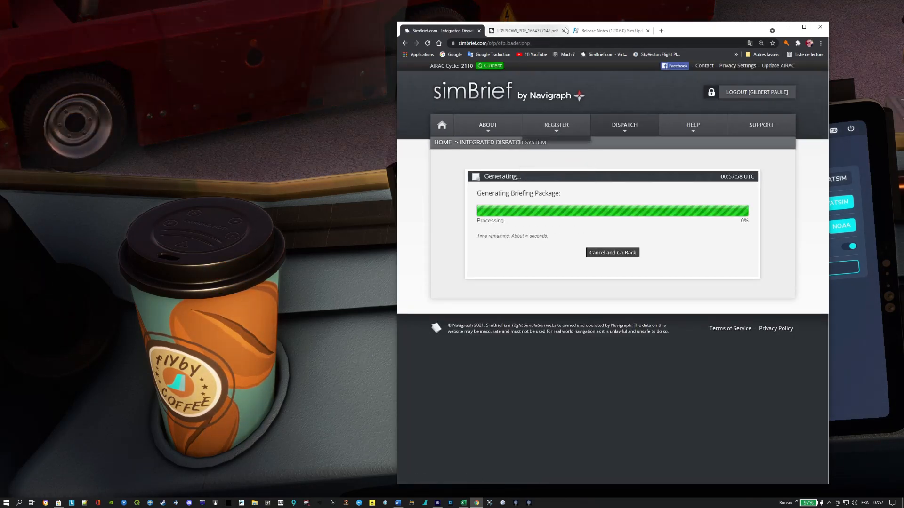
Return to the simulator, request the INIT data uplink on the MCDU's INIT page and clear the scratchpad message.
{"action": "left_click", "coordinate": [287, 366]}
{"action": "left_click", "coordinate": [618, 374]}
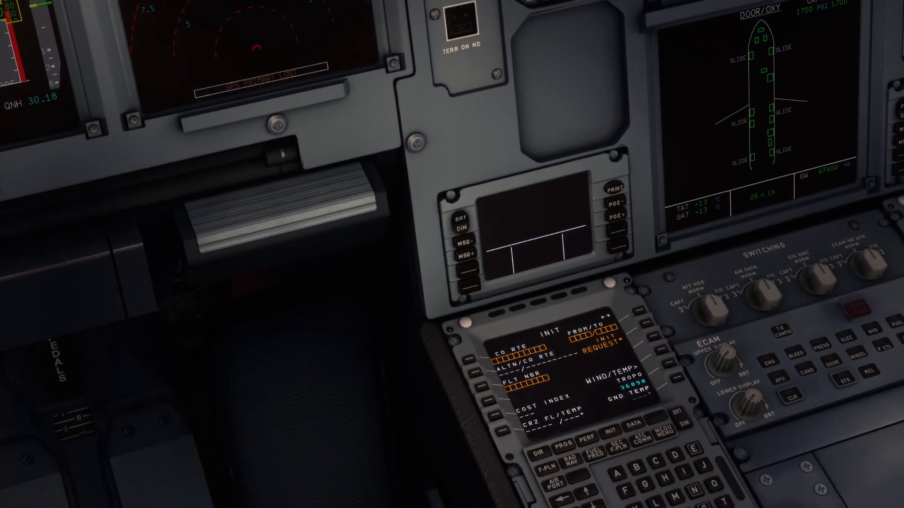
{"action": "left_click", "coordinate": [653, 324]}
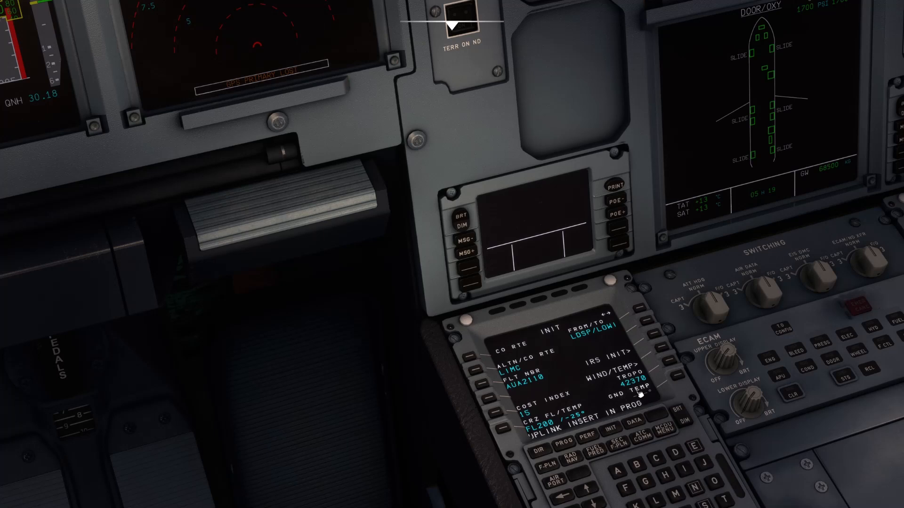
{"action": "key", "text": "alt+2"}
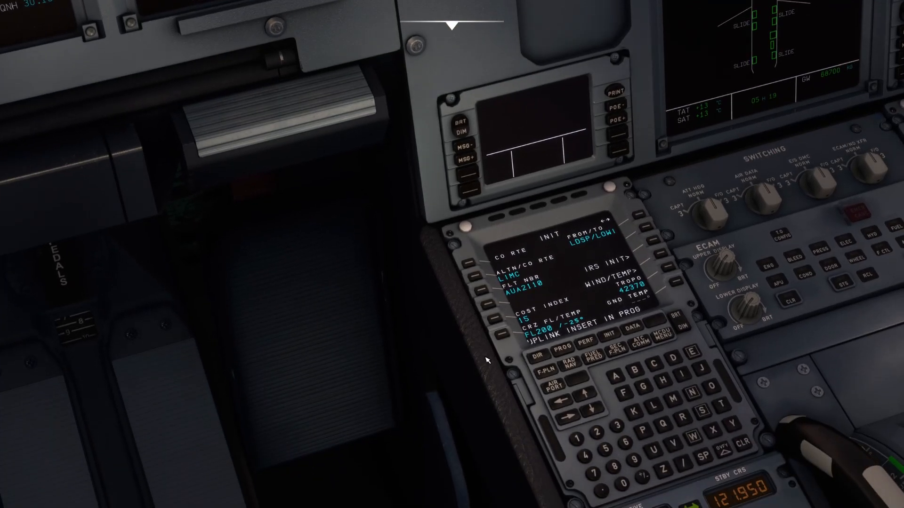
{"action": "left_click", "coordinate": [744, 444]}
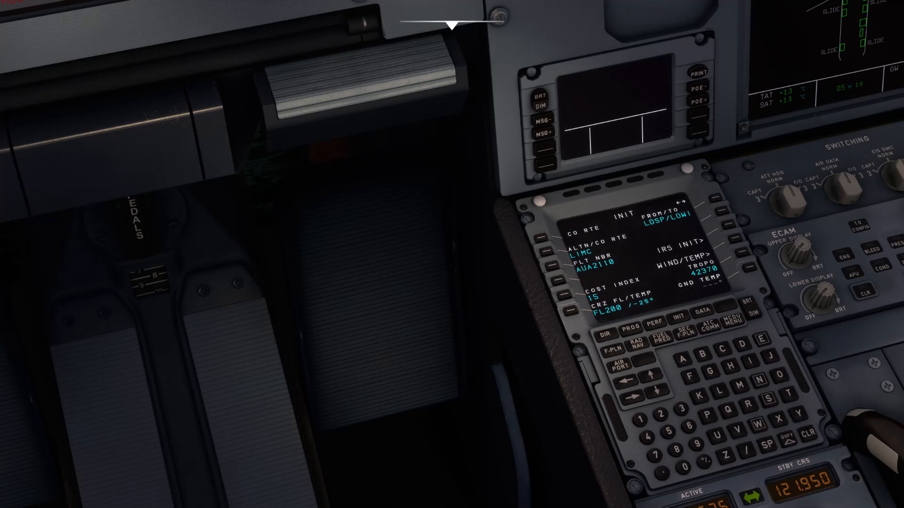
Switch to the browser's LDSPLOWI OFP PDF and place its window beside the MCDU so both can be read.
{"action": "key", "text": "alt+Tab"}
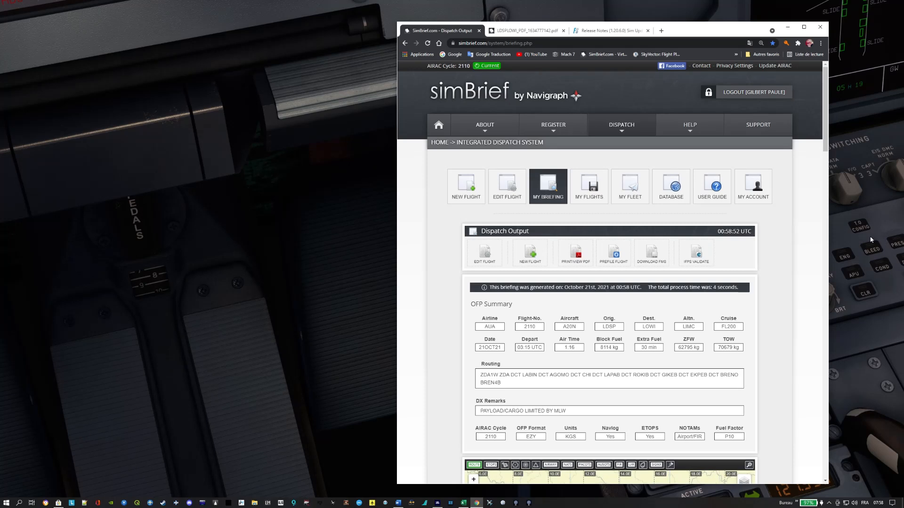
{"action": "left_click", "coordinate": [525, 31]}
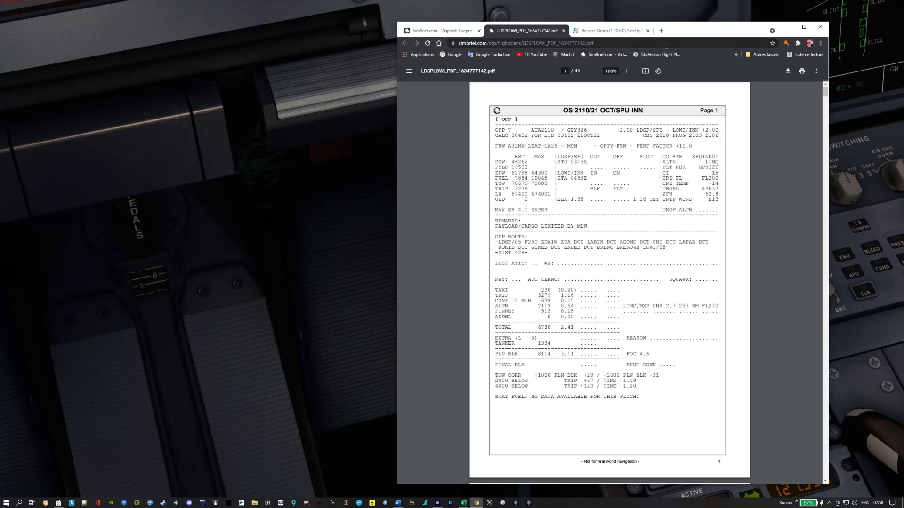
{"action": "left_click_drag", "start_coordinate": [721, 33], "coordinate": [356, 27]}
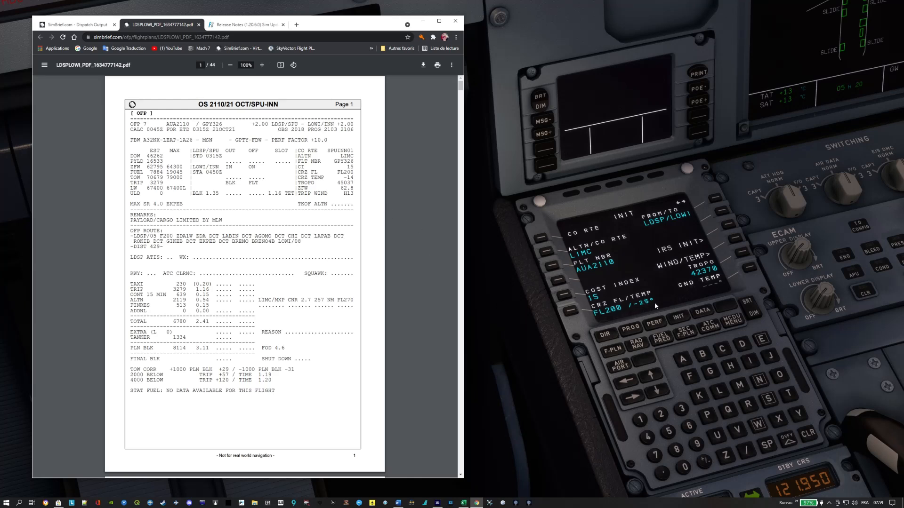
Set the cruise level and temperature on the INIT page to 200/-14.
{"action": "left_click", "coordinate": [663, 419]}
{"action": "left_click", "coordinate": [664, 419]}
{"action": "left_click", "coordinate": [688, 467]}
{"action": "left_click", "coordinate": [685, 467]}
{"action": "left_click", "coordinate": [748, 450]}
{"action": "left_click", "coordinate": [711, 468]}
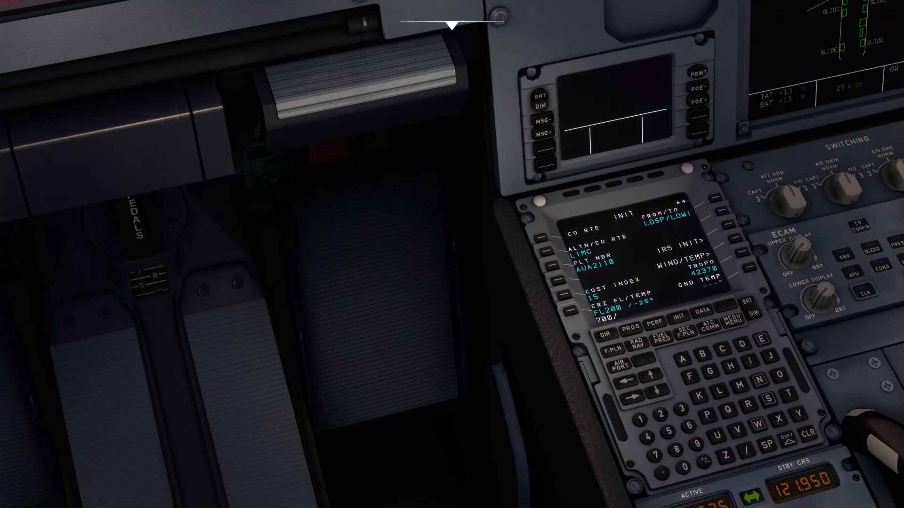
{"action": "left_click", "coordinate": [640, 419]}
{"action": "left_click", "coordinate": [648, 437]}
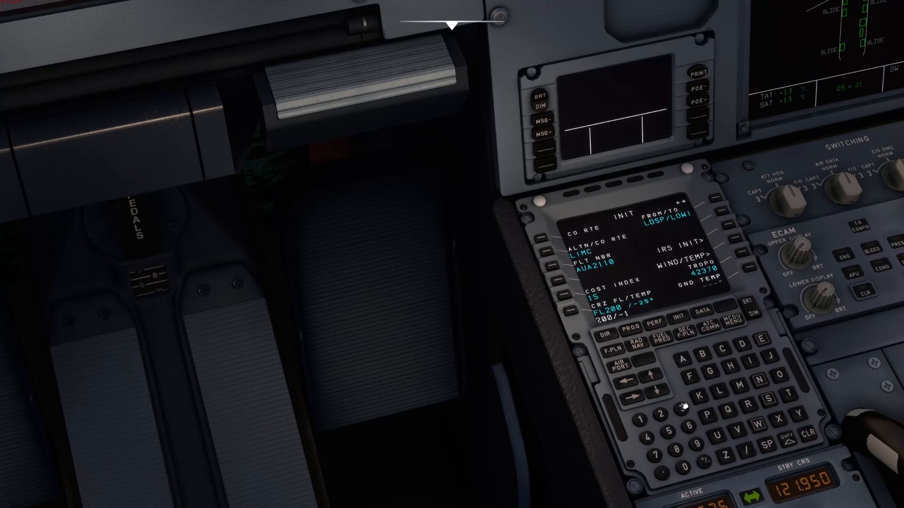
{"action": "left_click", "coordinate": [570, 311]}
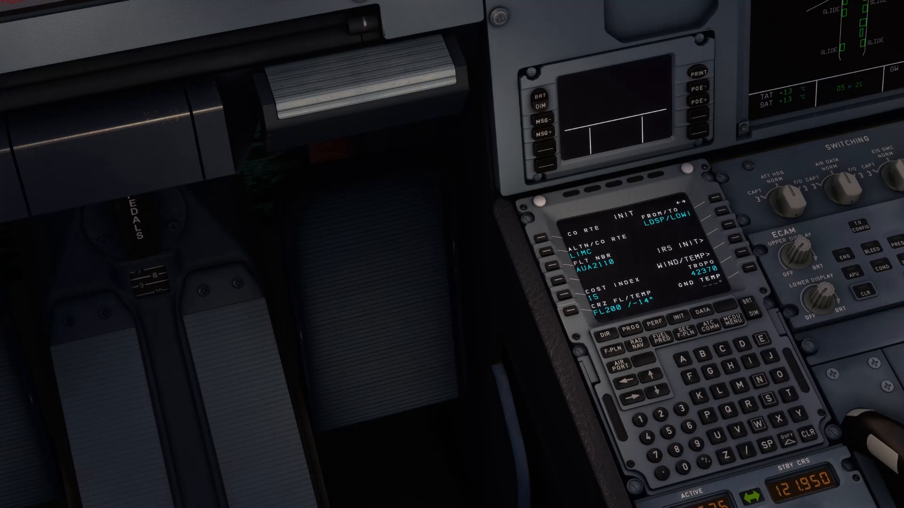
Clear the GPS PRIMARY message from the scratchpad and set the tropopause to the OFP's 45037.
{"action": "key", "text": "alt+Tab"}
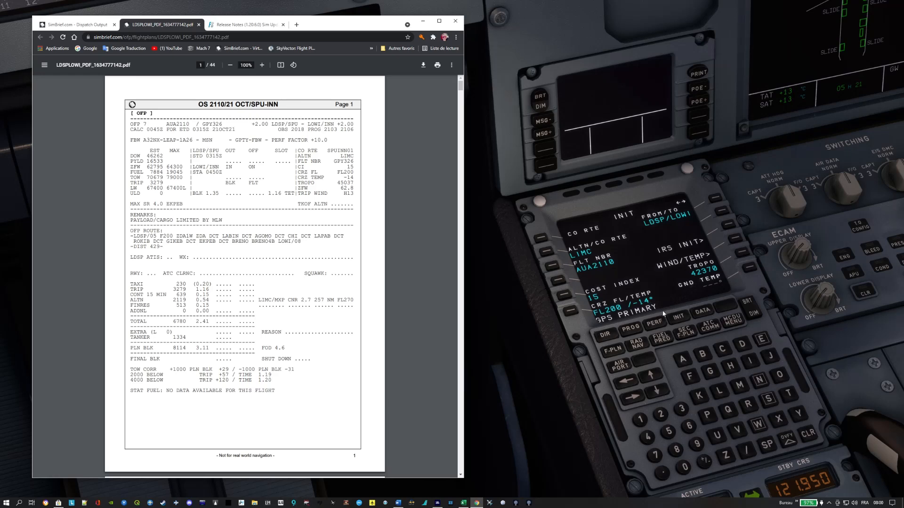
{"action": "left_click", "coordinate": [810, 436]}
{"action": "left_click", "coordinate": [811, 436]}
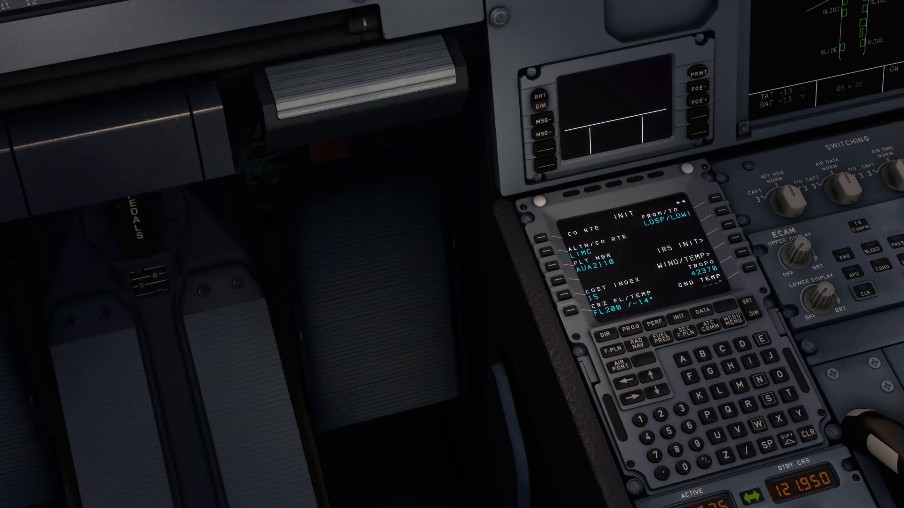
{"action": "key", "text": "alt+Tab"}
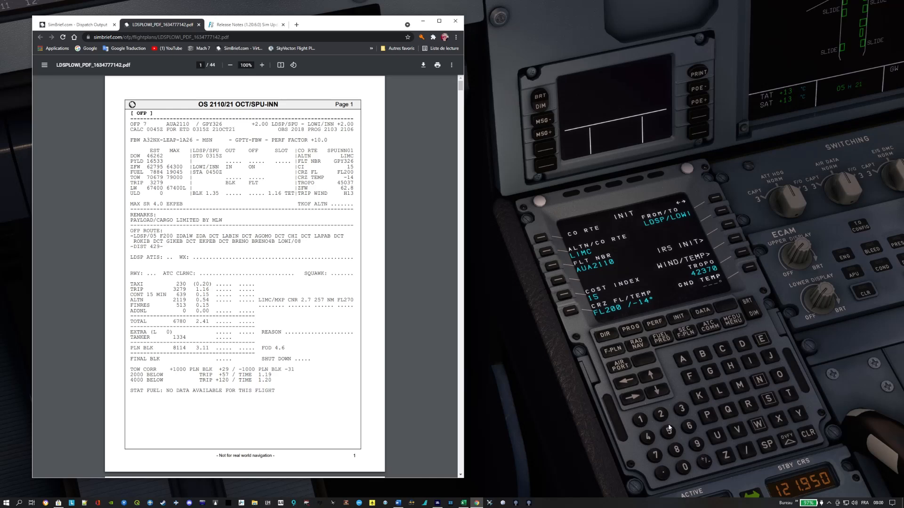
{"action": "left_click", "coordinate": [646, 439]}
{"action": "type", "text": "45037"}
{"action": "left_click", "coordinate": [748, 256]}
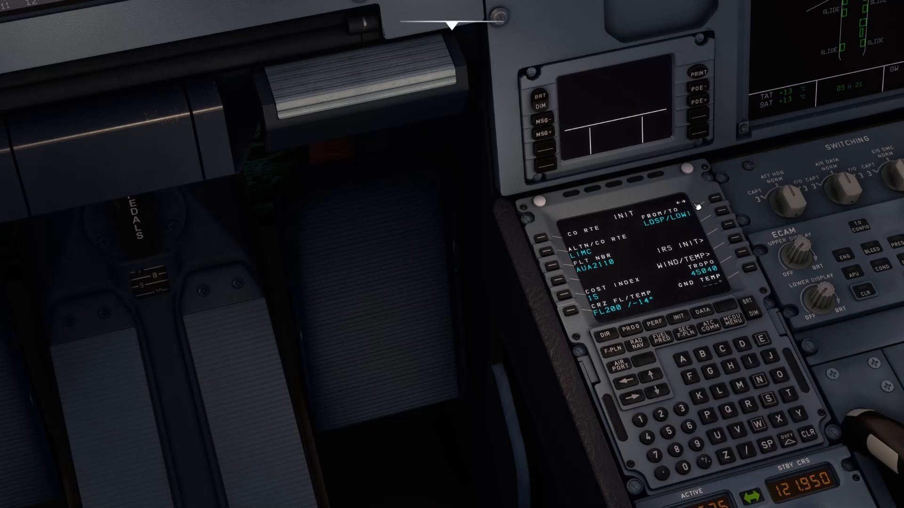
Open the second INIT page and enter the OFP's zero fuel weight as 62.8/ in the scratchpad.
{"action": "left_click", "coordinate": [640, 399]}
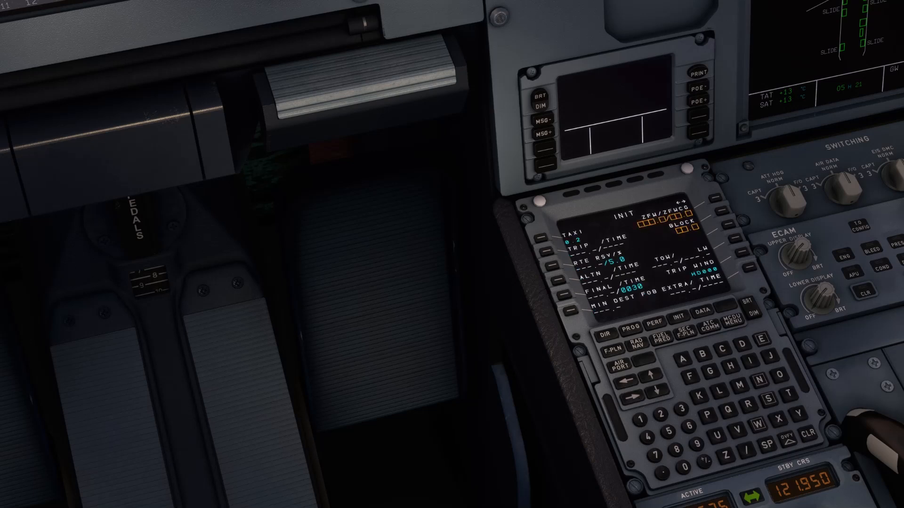
{"action": "key", "text": "alt+Tab"}
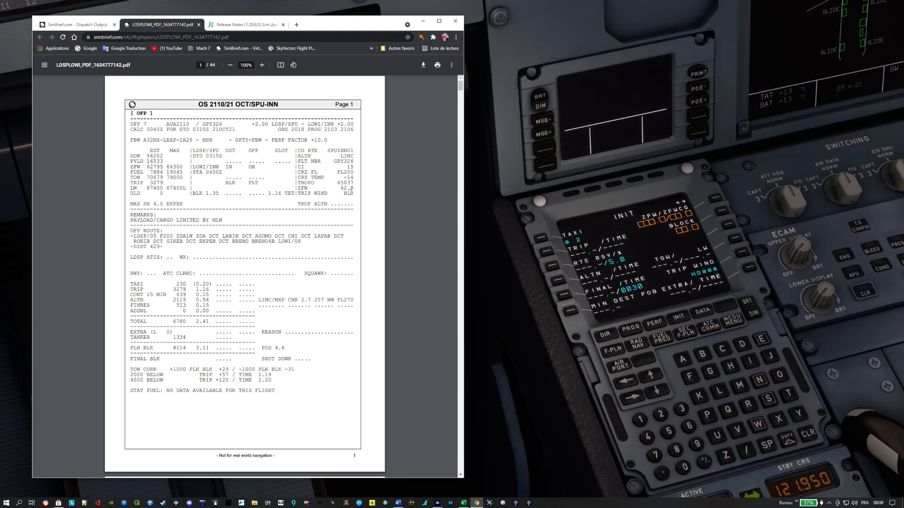
{"action": "left_click", "coordinate": [680, 420]}
{"action": "left_click", "coordinate": [685, 426]}
{"action": "left_click", "coordinate": [667, 474]}
{"action": "left_click", "coordinate": [677, 448]}
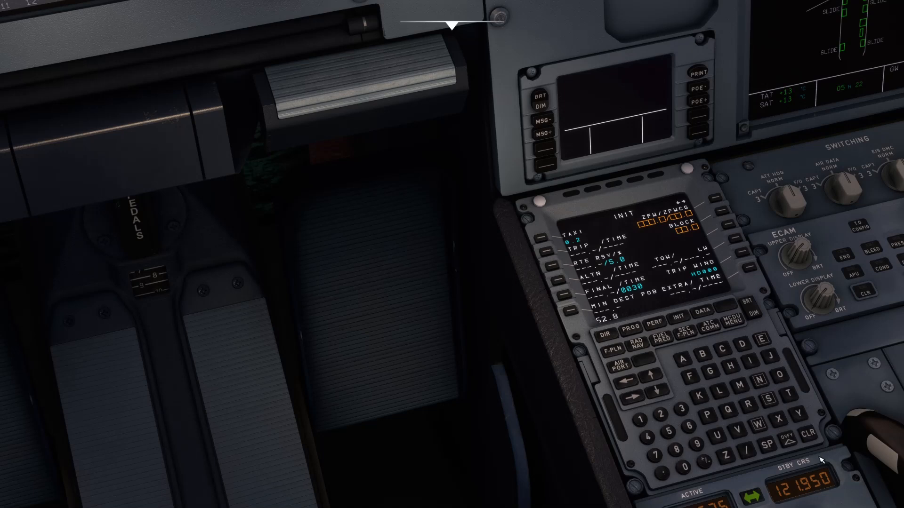
{"action": "left_click", "coordinate": [746, 449]}
Open the simulator's fuel and payload window and compare its centre of gravity and loaded weights with the OFP.
{"action": "mouse_move", "coordinate": [458, 30]}
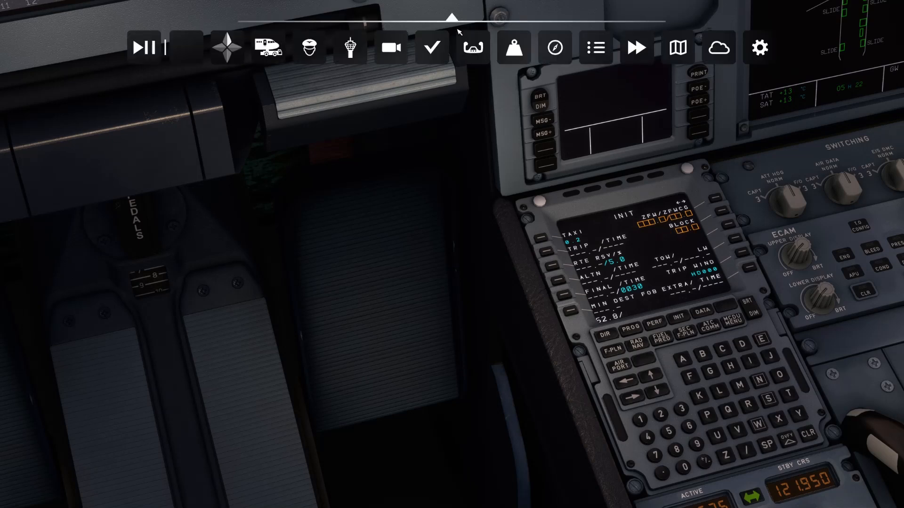
{"action": "left_click", "coordinate": [514, 47]}
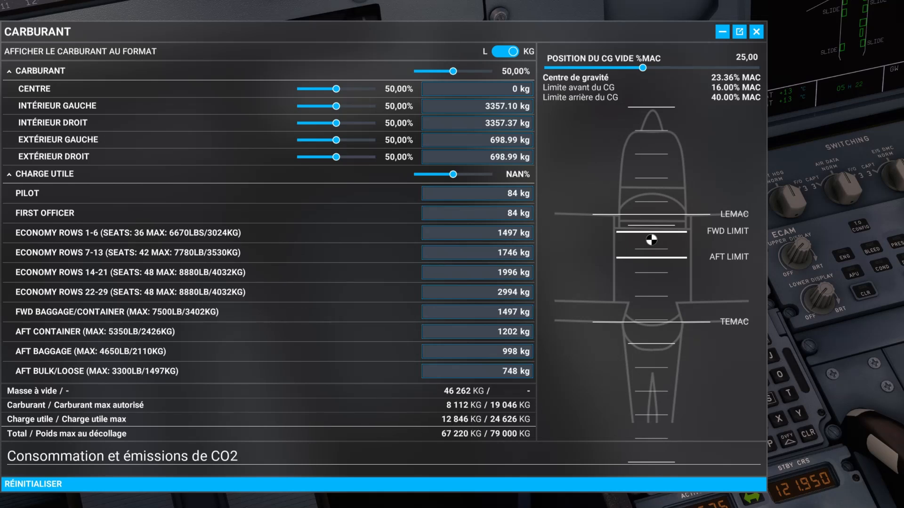
{"action": "key", "text": "alt+Tab"}
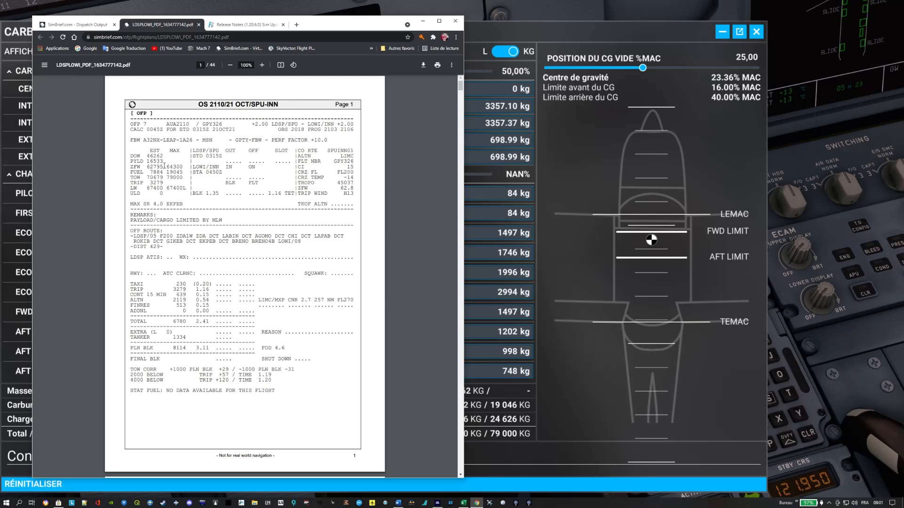
{"action": "left_click_drag", "start_coordinate": [338, 28], "coordinate": [300, 8]}
{"action": "key", "text": "alt+Tab"}
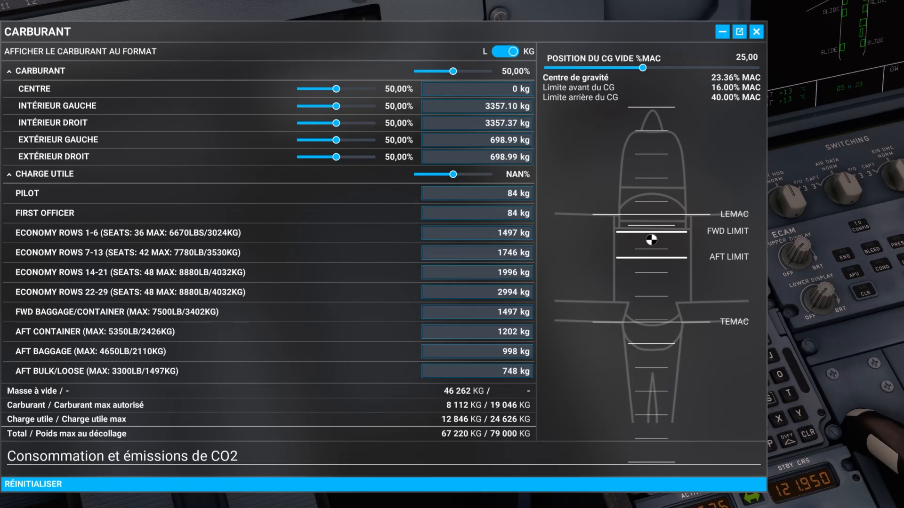
Consult the A32NX balancing spreadsheet for the payload figures and set the economy rows 1-6 load to 2571 kg.
{"action": "left_click_drag", "start_coordinate": [330, 172], "coordinate": [278, 85]}
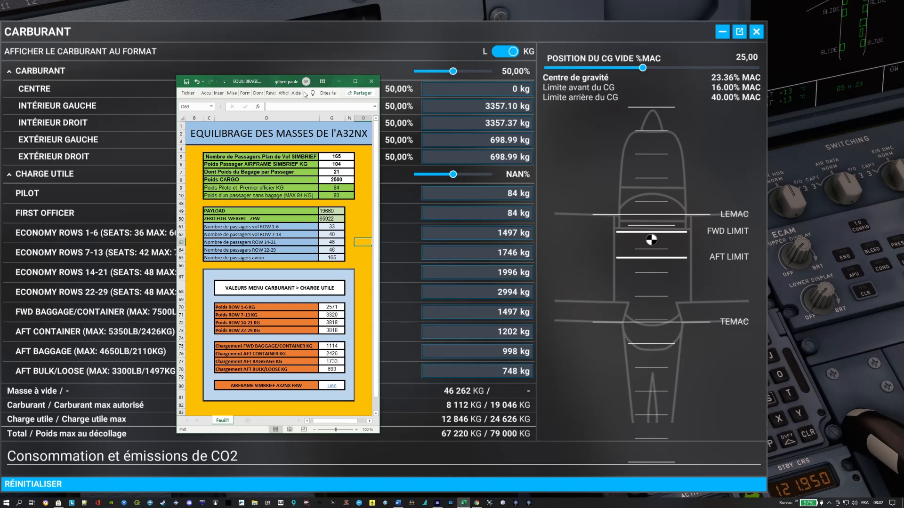
{"action": "left_click_drag", "start_coordinate": [270, 80], "coordinate": [903, 263]}
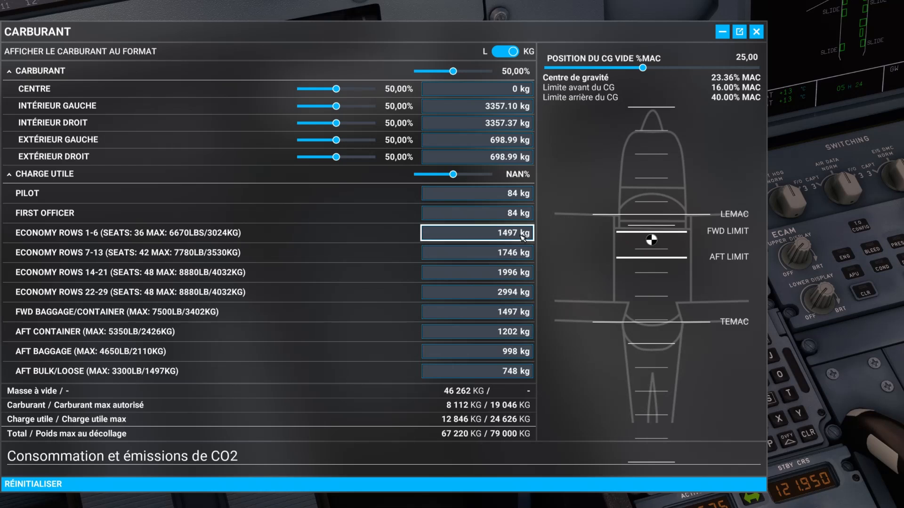
{"action": "key", "text": "BackSpace"}
{"action": "key", "text": "BackSpace"}
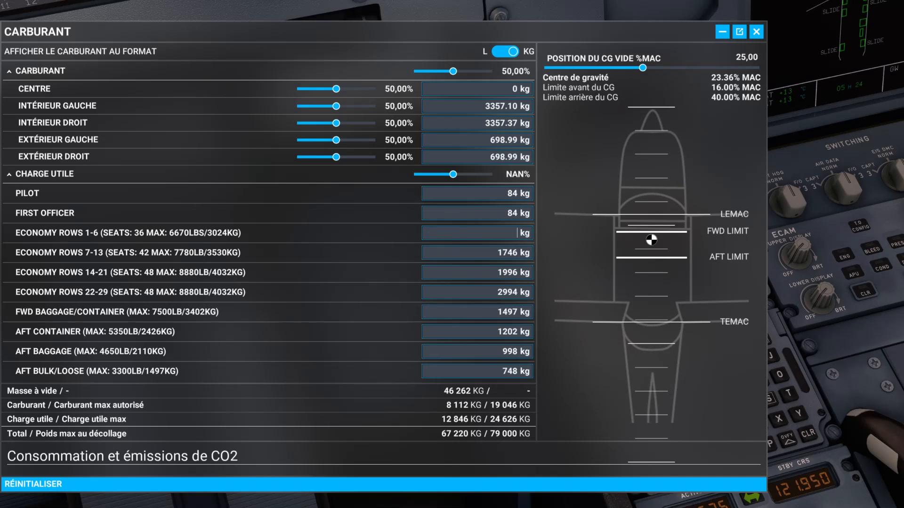
{"action": "type", "text": "2571"}
Set the economy rows 7-13 load to 3320 kg and the rows 14-21 load to 3818 kg.
{"action": "left_click", "coordinate": [519, 255]}
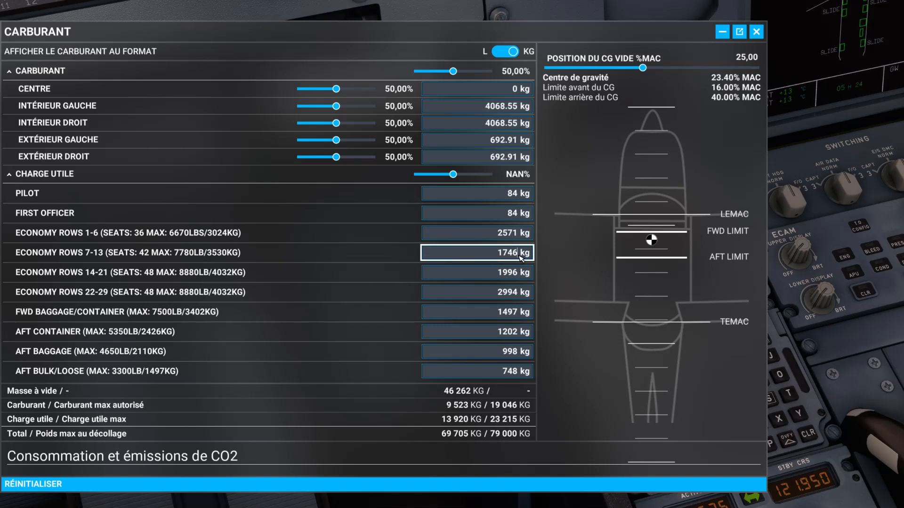
{"action": "key", "text": "BackSpace"}
{"action": "key", "text": "BackSpace"}
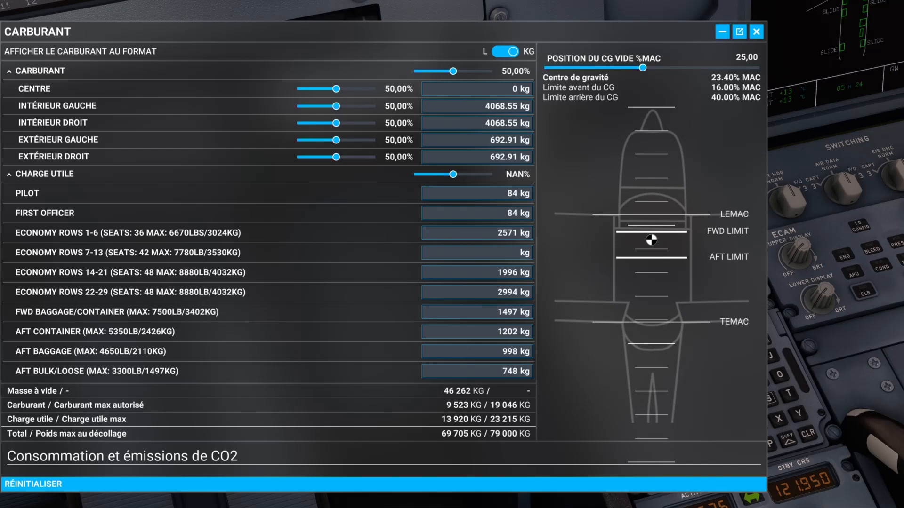
{"action": "type", "text": "3320"}
{"action": "left_click", "coordinate": [520, 277]}
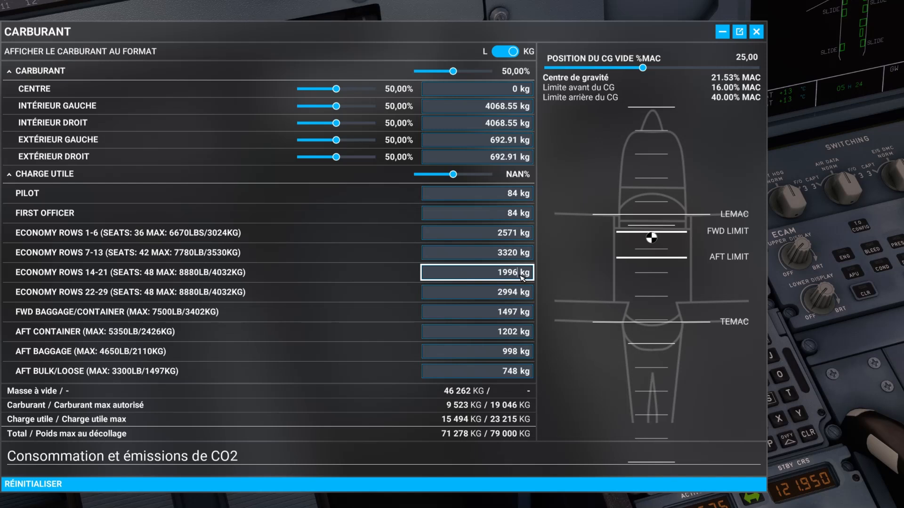
{"action": "key", "text": "BackSpace"}
{"action": "key", "text": "BackSpace"}
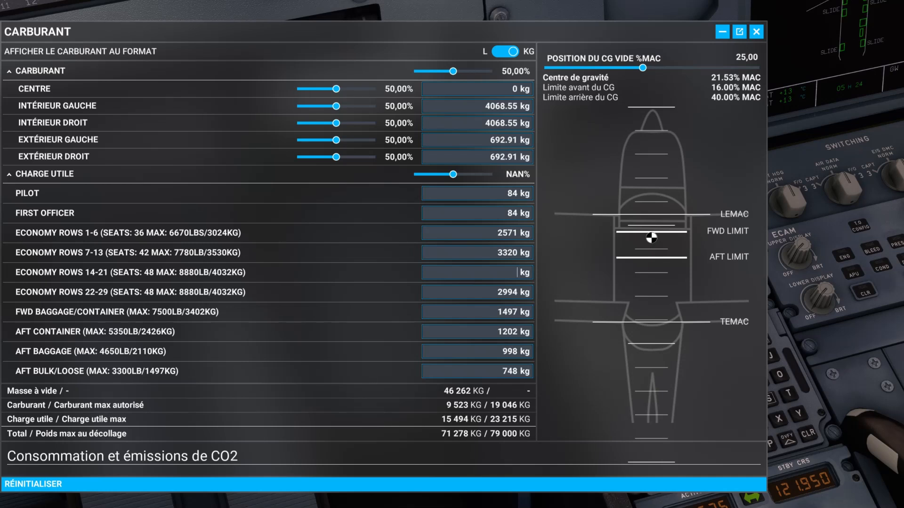
{"action": "type", "text": "3818"}
Set the economy rows 22-29 load to 3818 kg.
{"action": "left_click", "coordinate": [520, 299]}
{"action": "key", "text": "BackSpace"}
{"action": "key", "text": "BackSpace"}
{"action": "key", "text": "BackSpace"}
{"action": "key", "text": "BackSpace"}
{"action": "type", "text": "3818"}
Set the forward baggage/container load to 1114 kg.
{"action": "left_click", "coordinate": [511, 314]}
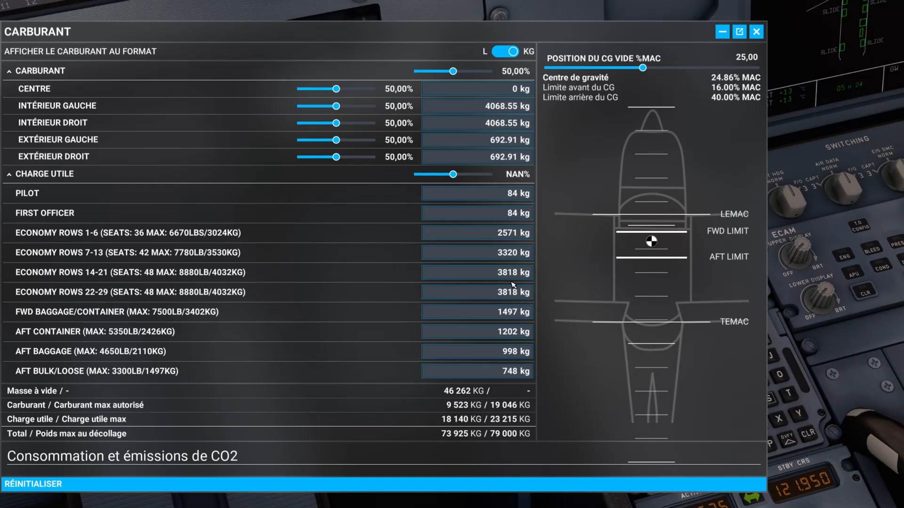
{"action": "left_click", "coordinate": [519, 314]}
{"action": "key", "text": "BackSpace"}
{"action": "key", "text": "BackSpace"}
{"action": "key", "text": "BackSpace"}
{"action": "type", "text": "114"}
{"action": "key", "text": "Return"}
Set the aft container load to 2426 kg.
{"action": "left_click", "coordinate": [520, 334]}
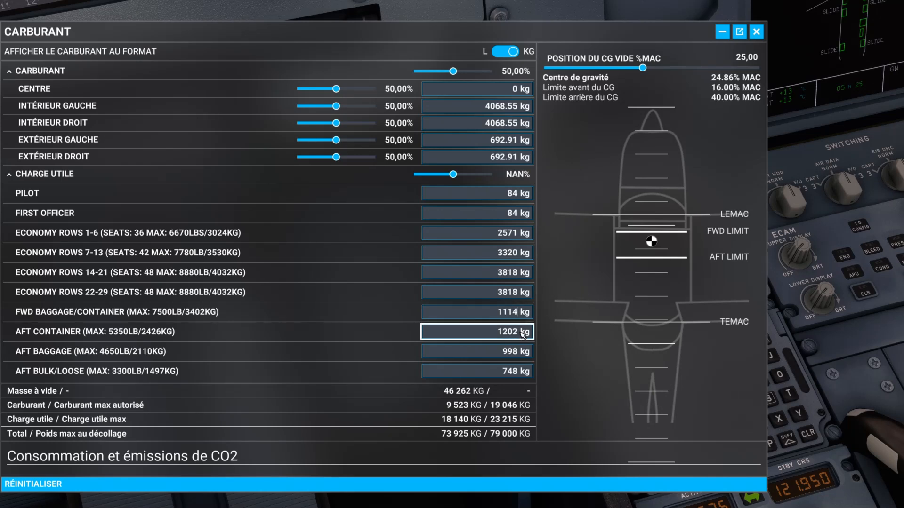
{"action": "left_click", "coordinate": [524, 351]}
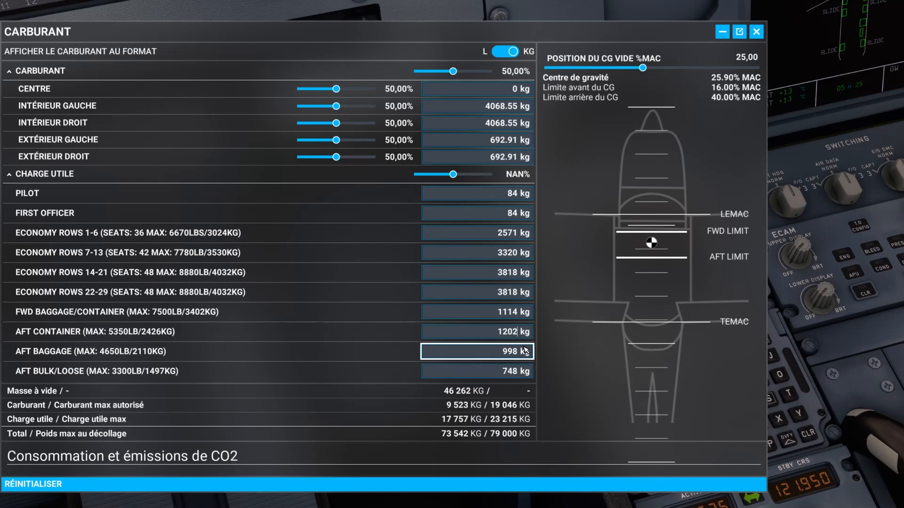
{"action": "key", "text": "BackSpace"}
{"action": "key", "text": "BackSpace"}
{"action": "type", "text": "2426"}
{"action": "key", "text": "Return"}
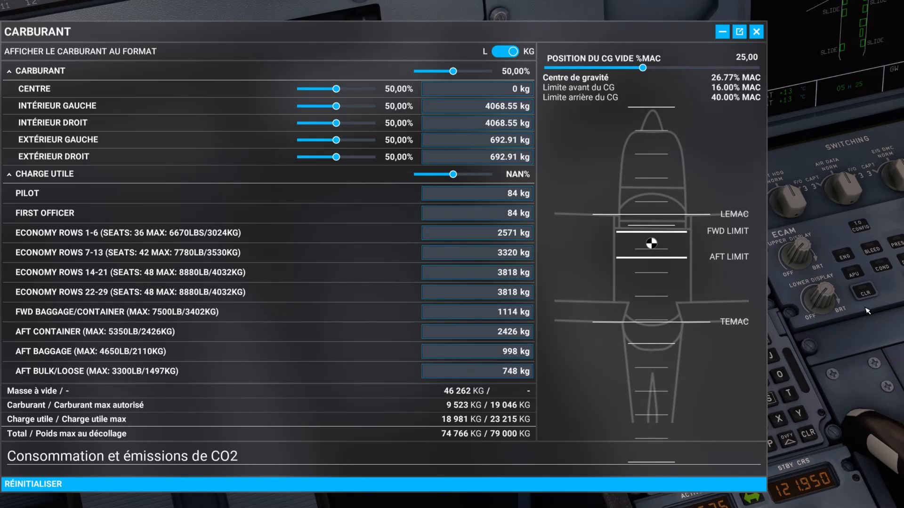
Set the aft baggage load to 1733 kg and the aft bulk/loose load to 693 kg.
{"action": "key", "text": "BackSpace"}
{"action": "type", "text": "1733"}
{"action": "key", "text": "Return"}
{"action": "key", "text": "BackSpace"}
{"action": "key", "text": "BackSpace"}
{"action": "key", "text": "BackSpace"}
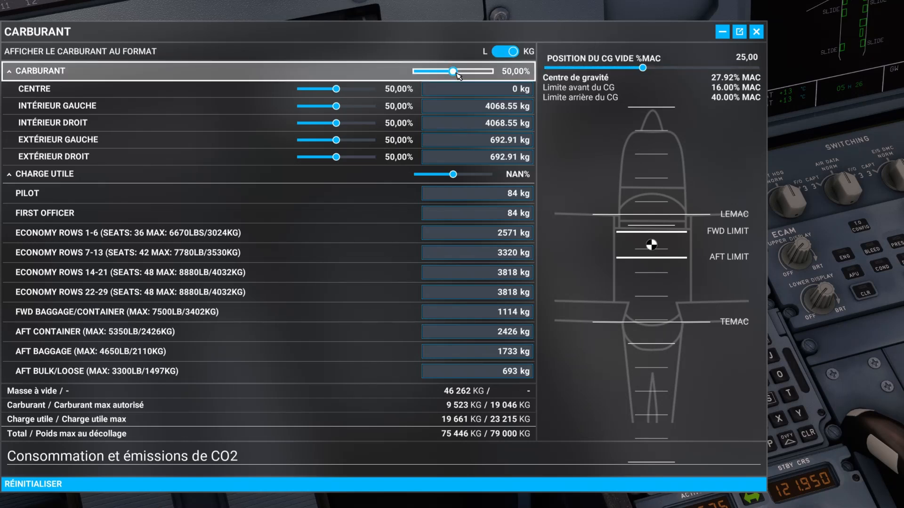
Reduce the total fuel to 0%, refuel with the 8114 kg block fuel from the MCDU's AOC W/B page, and close the fuel window.
{"action": "left_click_drag", "start_coordinate": [453, 71], "coordinate": [400, 75]}
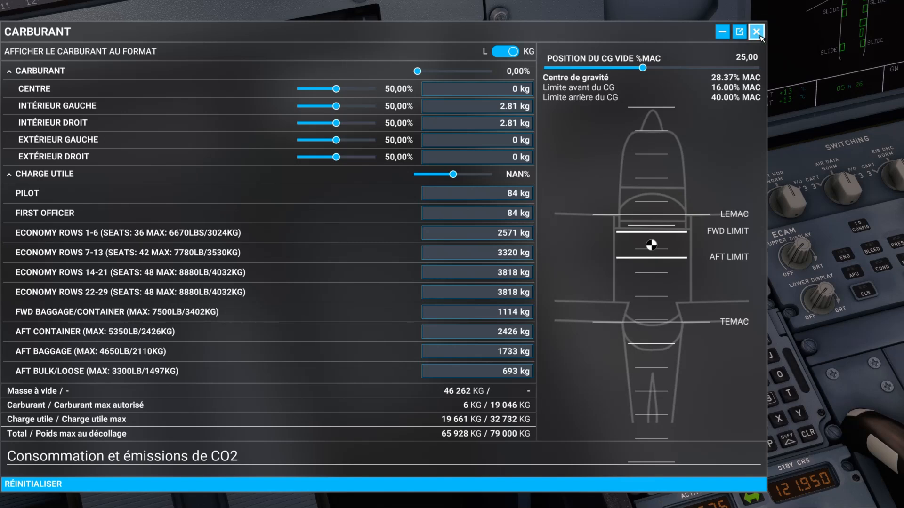
{"action": "left_click", "coordinate": [723, 32]}
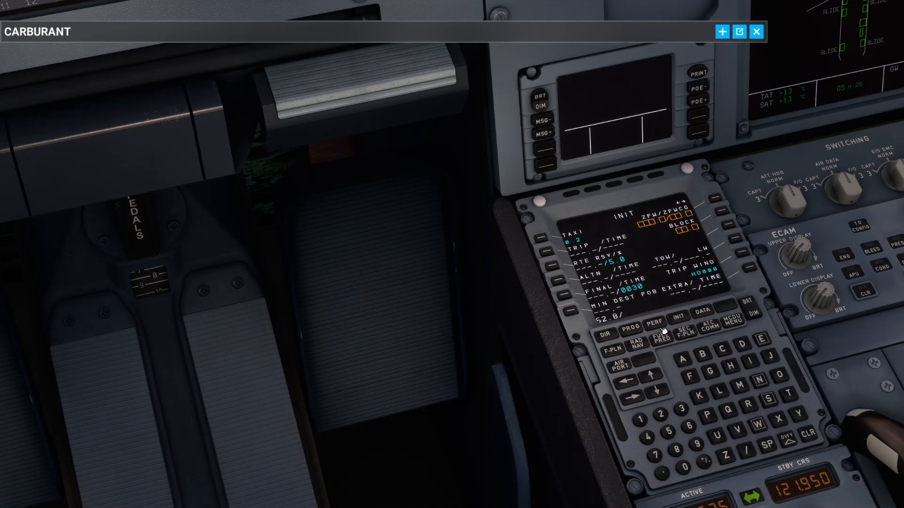
{"action": "left_click", "coordinate": [734, 321]}
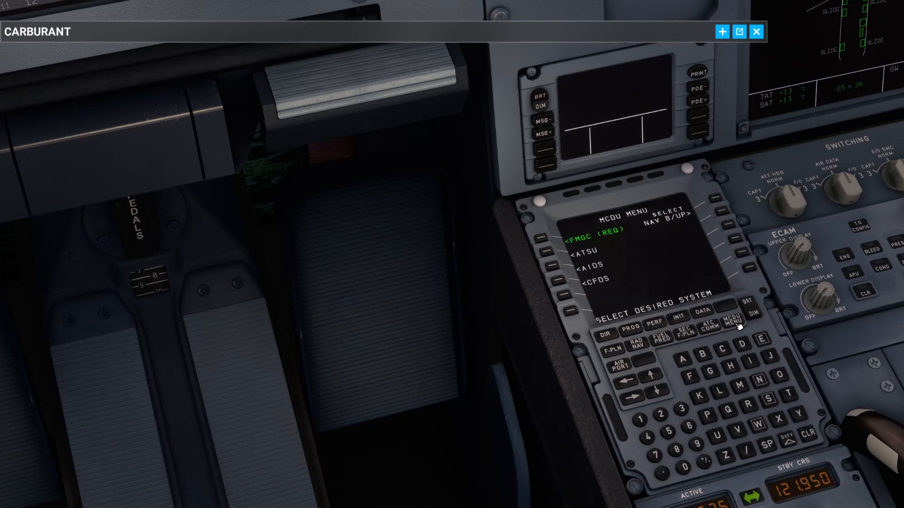
{"action": "left_click", "coordinate": [553, 255]}
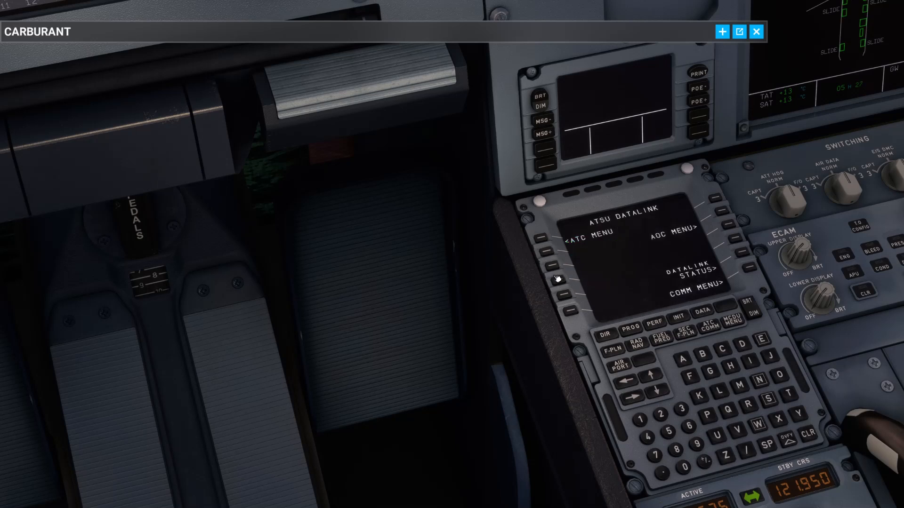
{"action": "left_click", "coordinate": [722, 211]}
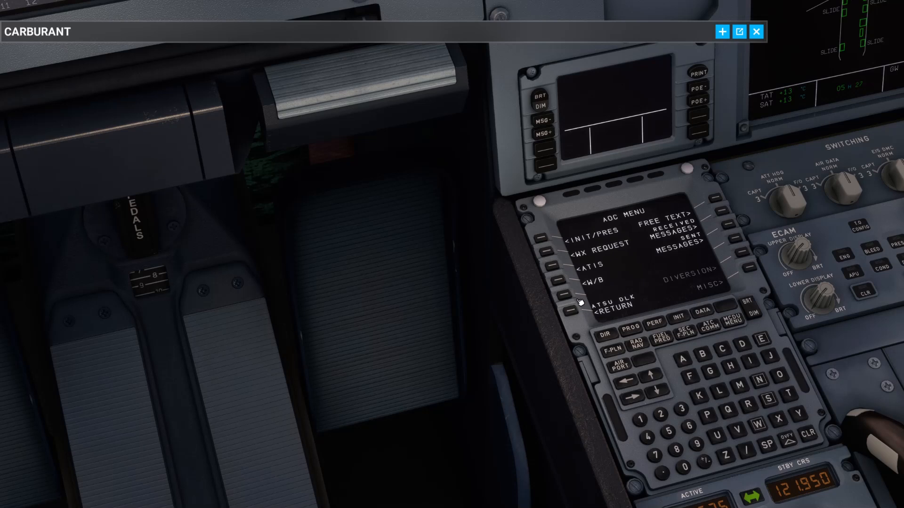
{"action": "left_click", "coordinate": [561, 282]}
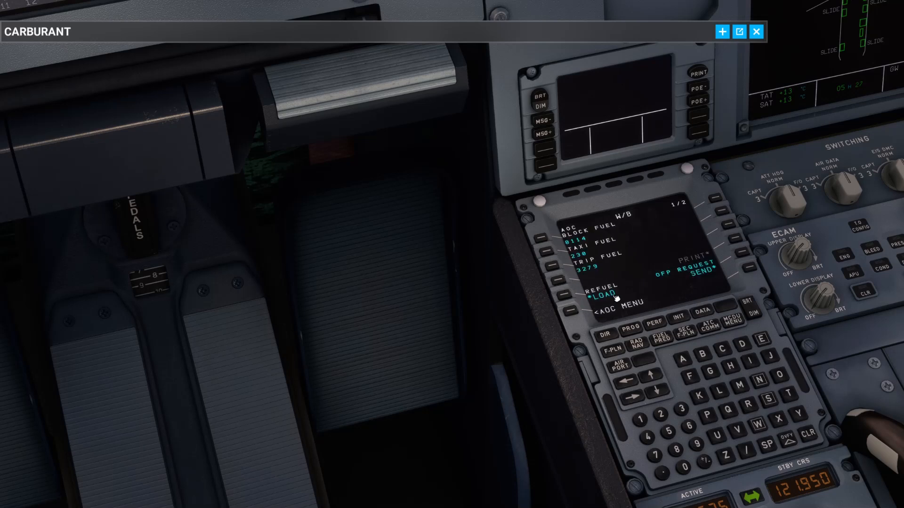
{"action": "left_click", "coordinate": [725, 35]}
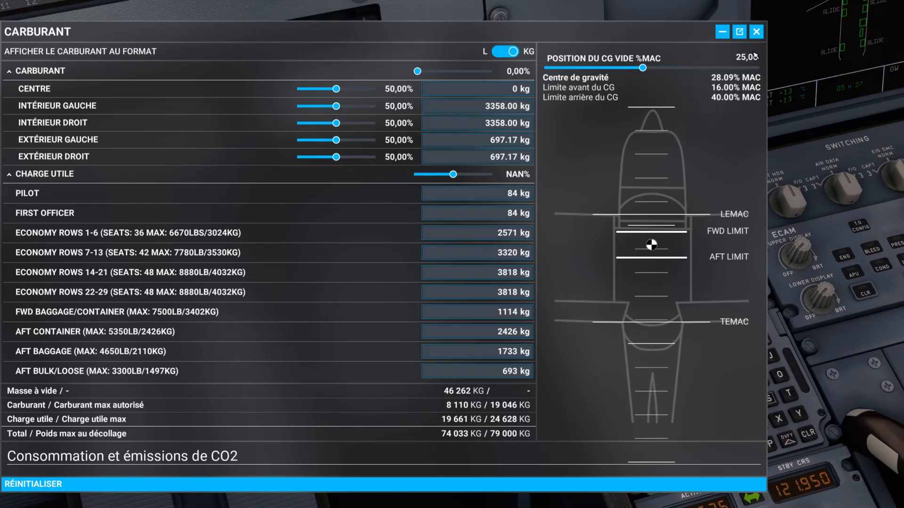
{"action": "left_click", "coordinate": [756, 31]}
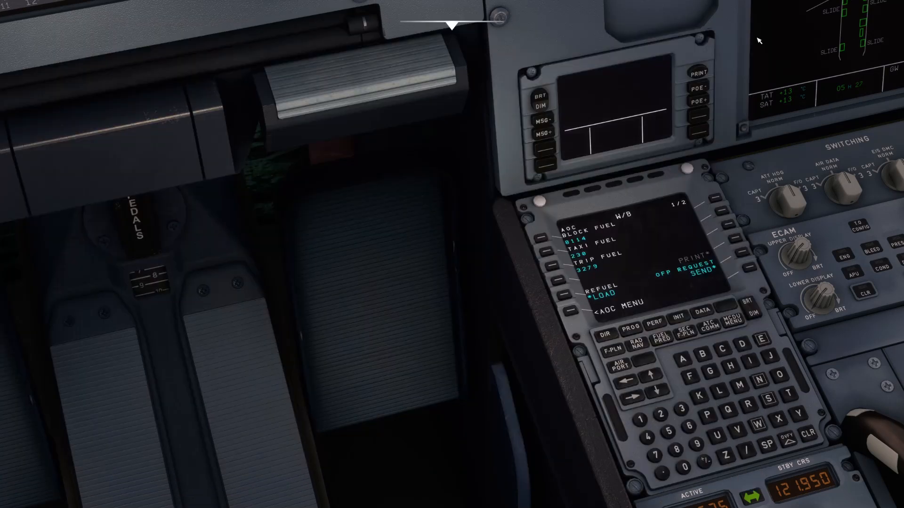
Return to the second INIT page and set the ZFW/ZFWCG to 62.8/28.37.
{"action": "left_click", "coordinate": [680, 318]}
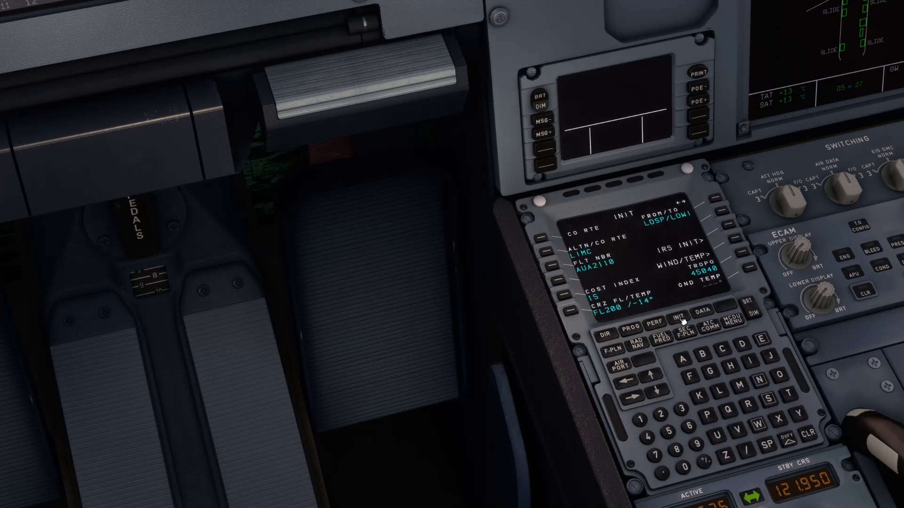
{"action": "left_click", "coordinate": [632, 397]}
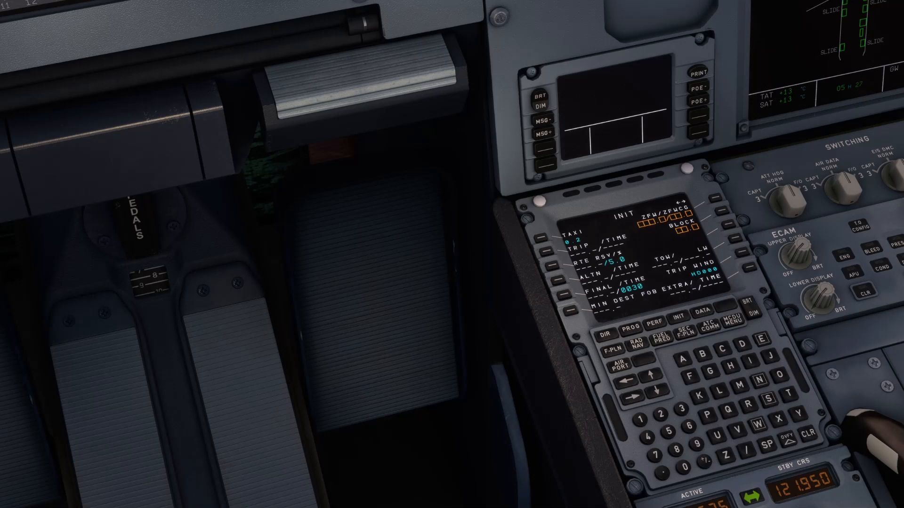
{"action": "left_click", "coordinate": [689, 428]}
{"action": "left_click", "coordinate": [660, 415]}
{"action": "left_click", "coordinate": [663, 472]}
{"action": "left_click", "coordinate": [676, 449]}
{"action": "left_click", "coordinate": [748, 452]}
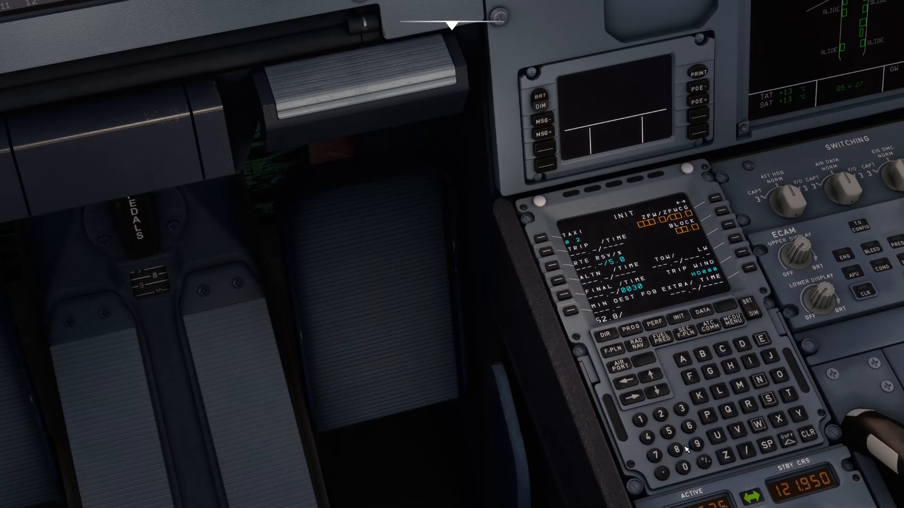
{"action": "left_click", "coordinate": [661, 416]}
{"action": "left_click", "coordinate": [677, 450]}
{"action": "left_click", "coordinate": [664, 473]}
{"action": "left_click", "coordinate": [682, 410]}
{"action": "left_click", "coordinate": [655, 455]}
{"action": "left_click", "coordinate": [715, 199]}
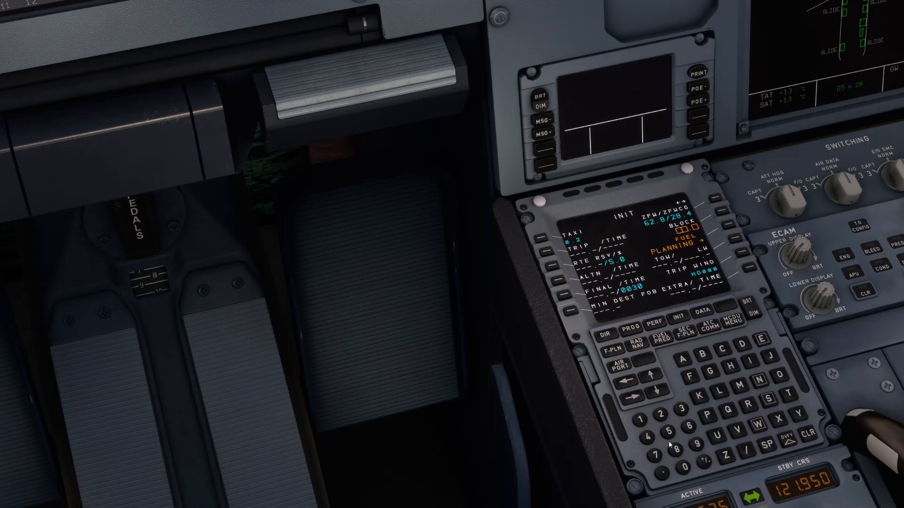
Set the block fuel on the INIT page to 8.1.
{"action": "left_click", "coordinate": [664, 474]}
{"action": "left_click", "coordinate": [640, 420]}
{"action": "left_click", "coordinate": [724, 214]}
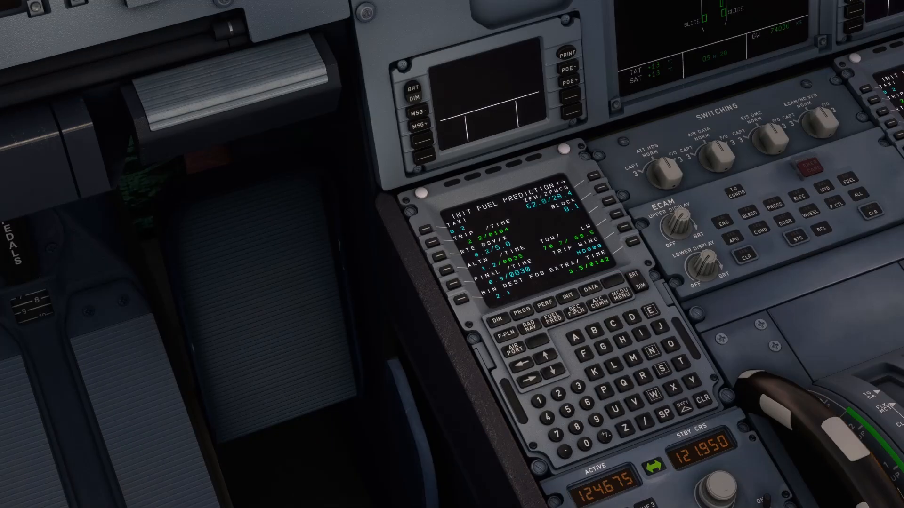
Consult the OFP for the trip wind and enter its H13 value on the fuel prediction page.
{"action": "left_click_drag", "start_coordinate": [903, 272], "coordinate": [329, 48]}
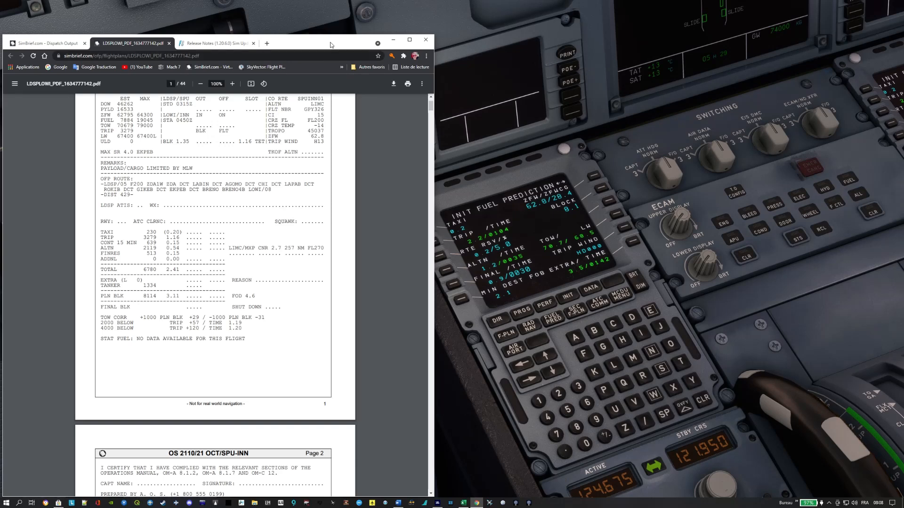
{"action": "left_click", "coordinate": [393, 40]}
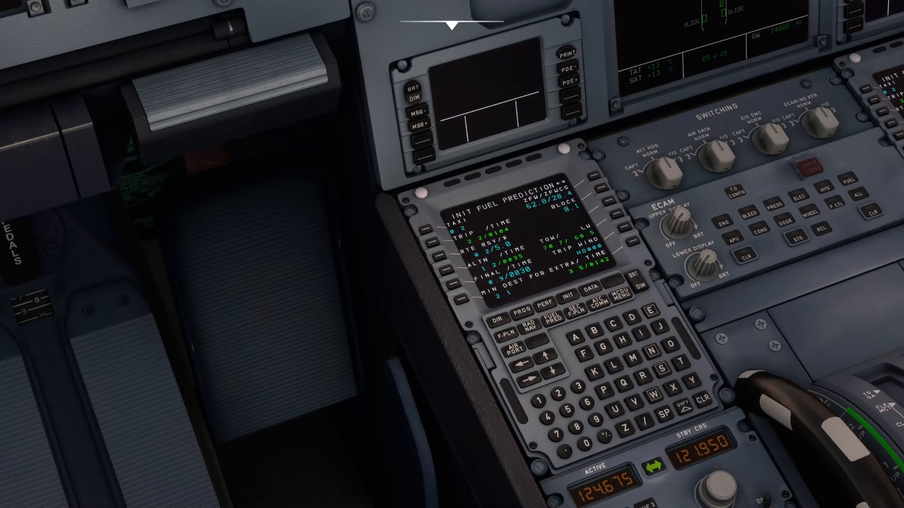
{"action": "left_click", "coordinate": [623, 341]}
{"action": "left_click", "coordinate": [579, 387]}
{"action": "left_click", "coordinate": [629, 231]}
Open the F-PLN page and review the route's waypoints from LDSP to LOWI and back.
{"action": "left_click_drag", "start_coordinate": [451, 302], "coordinate": [431, 259]}
{"action": "scroll", "coordinate": [451, 301], "scroll_direction": "down", "scroll_amount": 3}
{"action": "scroll", "coordinate": [452, 254], "scroll_direction": "down", "scroll_amount": 5}
{"action": "scroll", "coordinate": [452, 254], "scroll_direction": "up", "scroll_amount": 3}
{"action": "scroll", "coordinate": [452, 254], "scroll_direction": "up", "scroll_amount": 3}
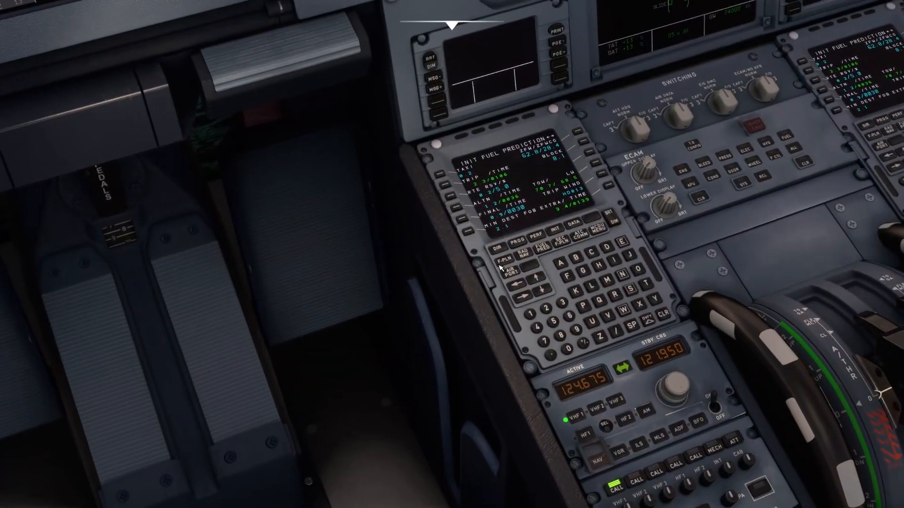
{"action": "left_click", "coordinate": [506, 260]}
{"action": "scroll", "coordinate": [432, 334], "scroll_direction": "down", "scroll_amount": 3}
{"action": "left_click_drag", "start_coordinate": [432, 334], "coordinate": [436, 275]}
{"action": "scroll", "coordinate": [452, 254], "scroll_direction": "up", "scroll_amount": 4}
{"action": "left_click_drag", "start_coordinate": [377, 243], "coordinate": [405, 254]}
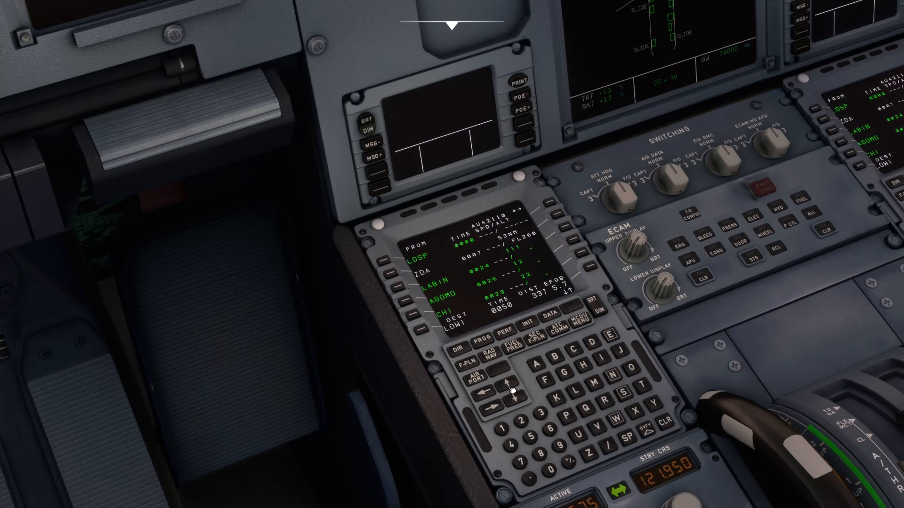
{"action": "left_click", "coordinate": [512, 387]}
{"action": "left_click", "coordinate": [512, 388]}
{"action": "left_click", "coordinate": [512, 387]}
{"action": "left_click", "coordinate": [512, 387]}
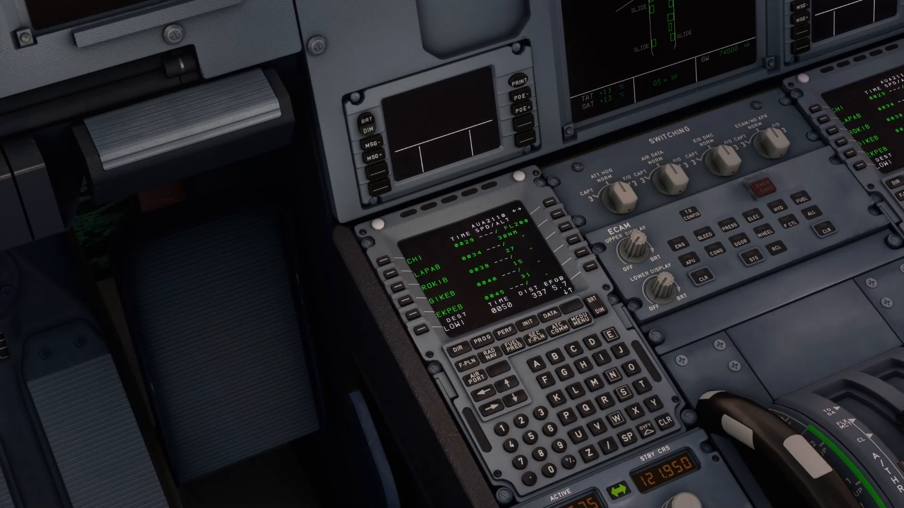
{"action": "left_click", "coordinate": [515, 388]}
{"action": "left_click", "coordinate": [516, 388]}
{"action": "left_click", "coordinate": [515, 388]}
{"action": "left_click", "coordinate": [516, 388]}
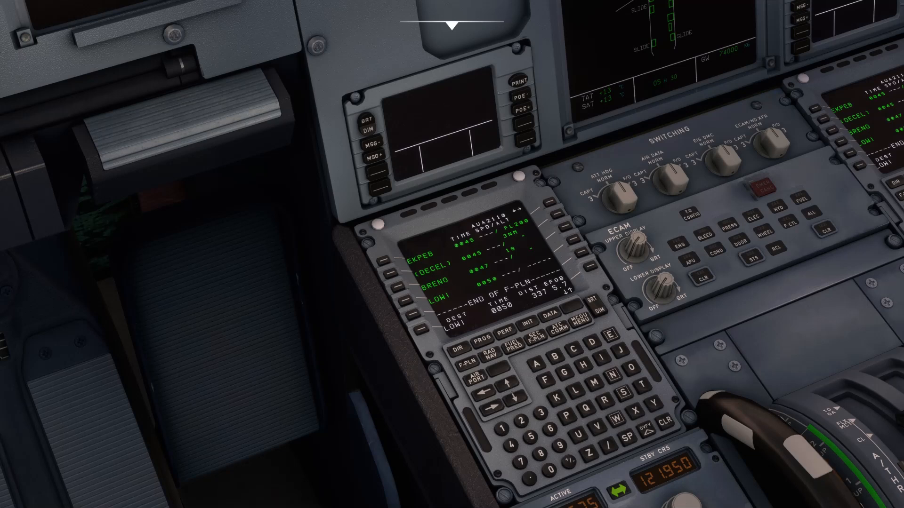
{"action": "left_click", "coordinate": [511, 387]}
{"action": "left_click", "coordinate": [510, 387]}
{"action": "left_click", "coordinate": [510, 387]}
{"action": "left_click", "coordinate": [510, 387]}
{"action": "left_click", "coordinate": [510, 387]}
{"action": "left_click", "coordinate": [510, 388]}
{"action": "left_click", "coordinate": [511, 387]}
{"action": "left_click", "coordinate": [510, 387]}
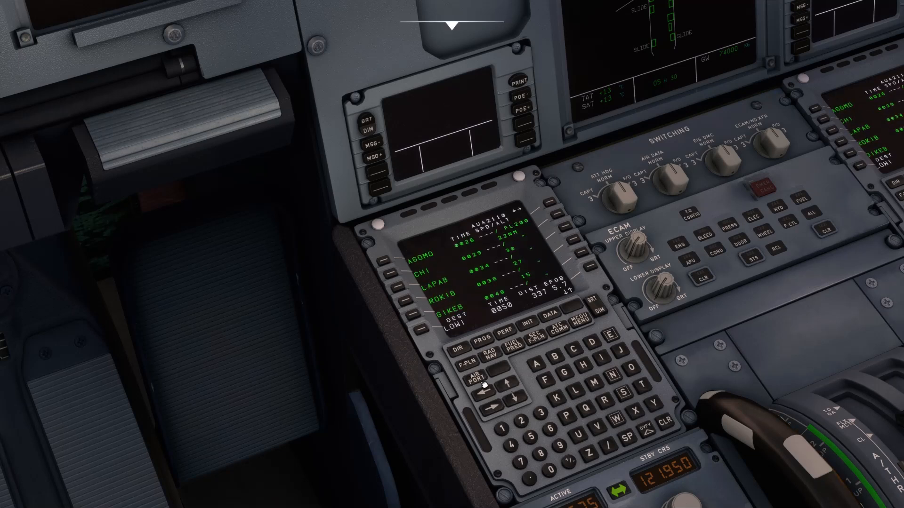
Open the departures for LDSP from the F-PLN page and select runway 05.
{"action": "left_click", "coordinate": [467, 362]}
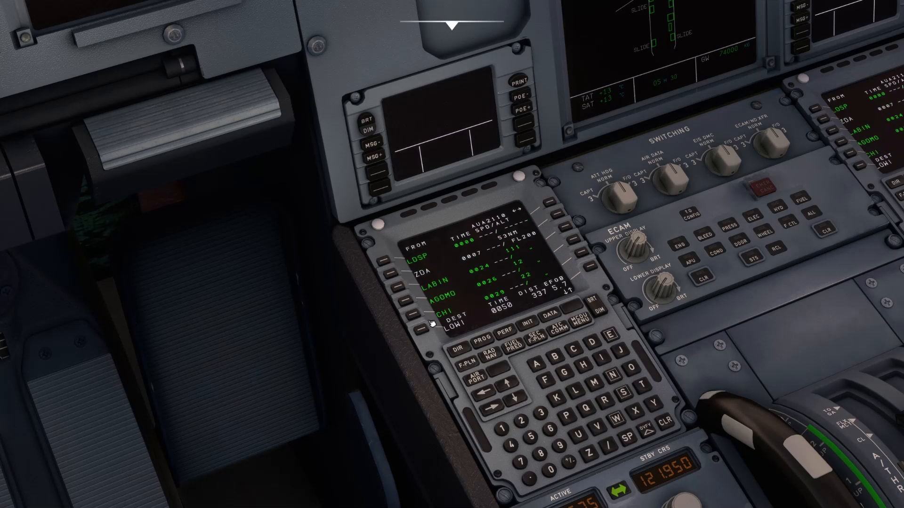
{"action": "left_click", "coordinate": [388, 262]}
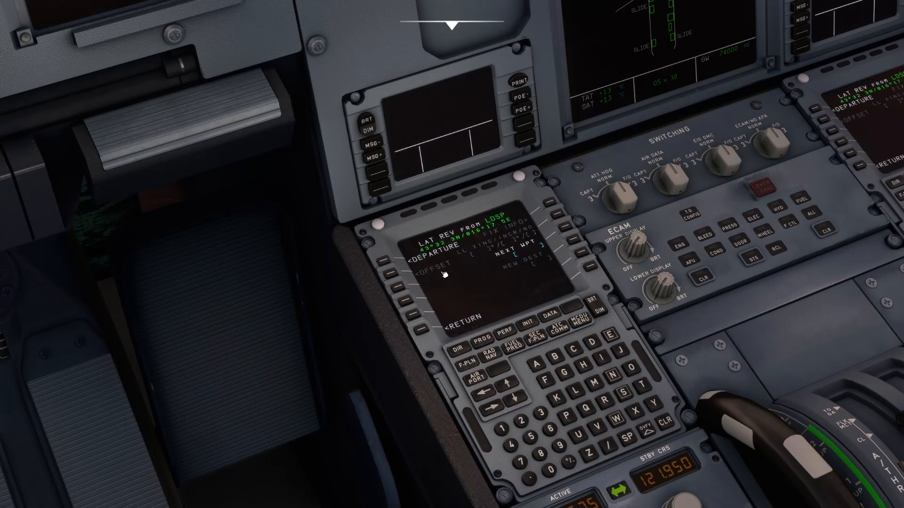
{"action": "left_click", "coordinate": [387, 264]}
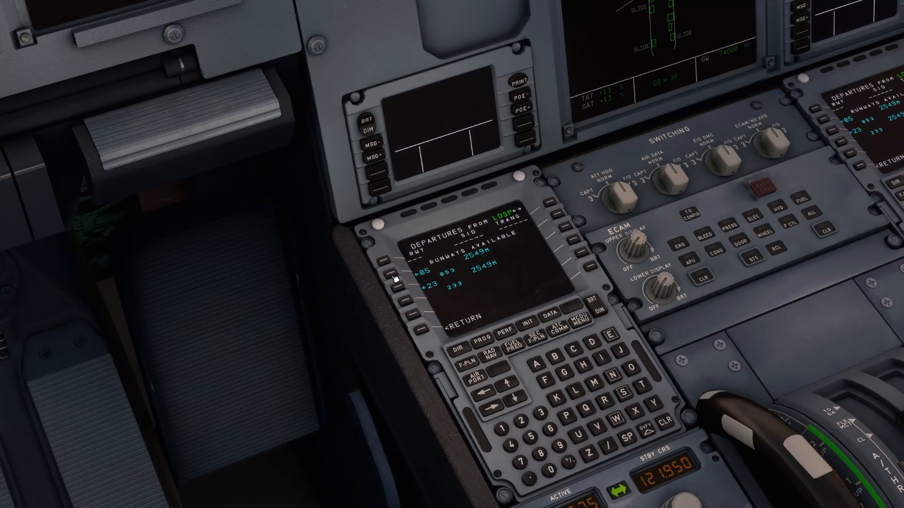
{"action": "left_click", "coordinate": [394, 277]}
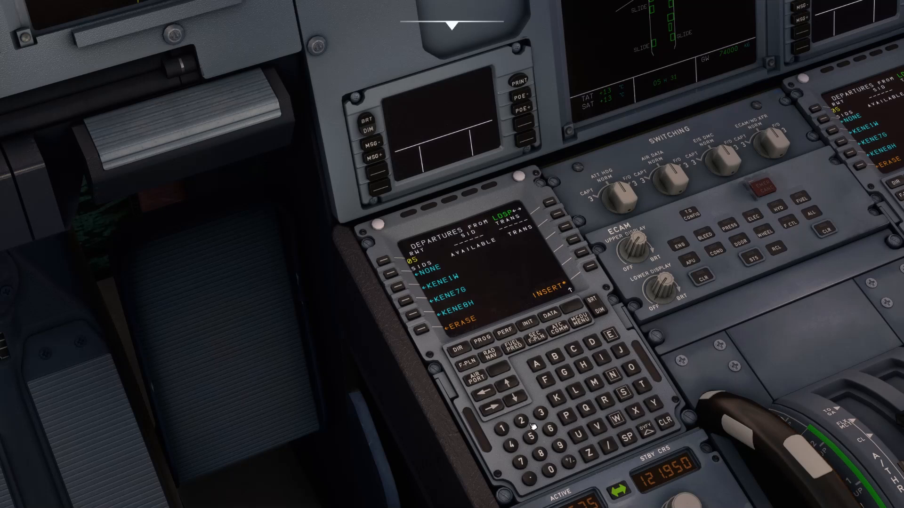
Choose the ZDA1W SID for the LDSP departure and insert it into the flight plan.
{"action": "left_click", "coordinate": [507, 387]}
{"action": "left_click", "coordinate": [507, 387]}
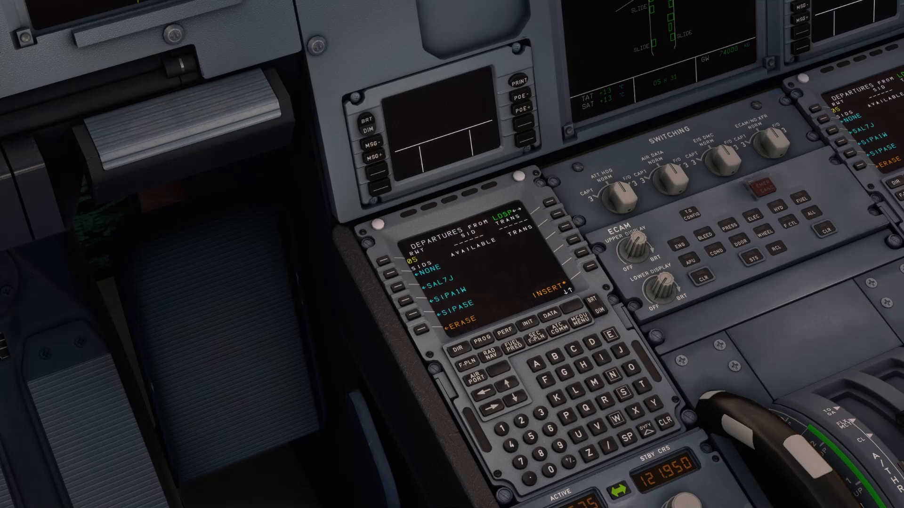
{"action": "left_click", "coordinate": [507, 387]}
{"action": "left_click", "coordinate": [507, 387]}
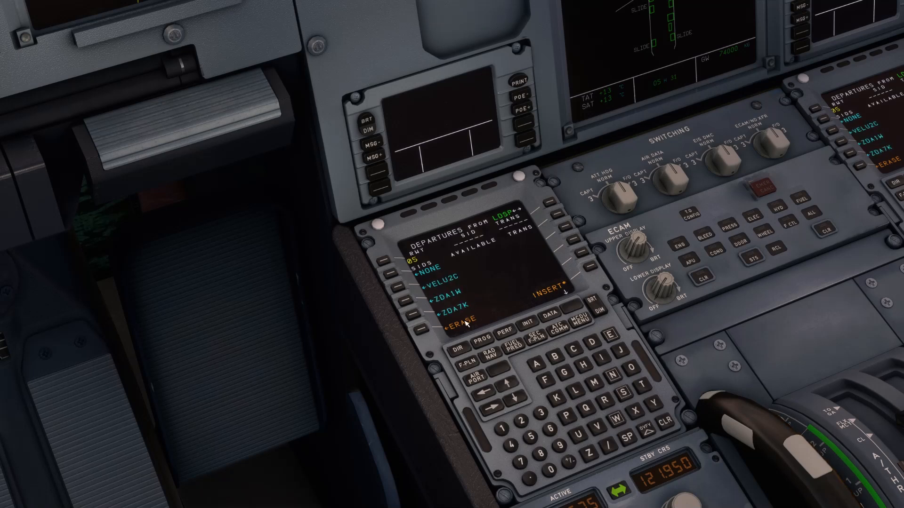
{"action": "left_click", "coordinate": [411, 305]}
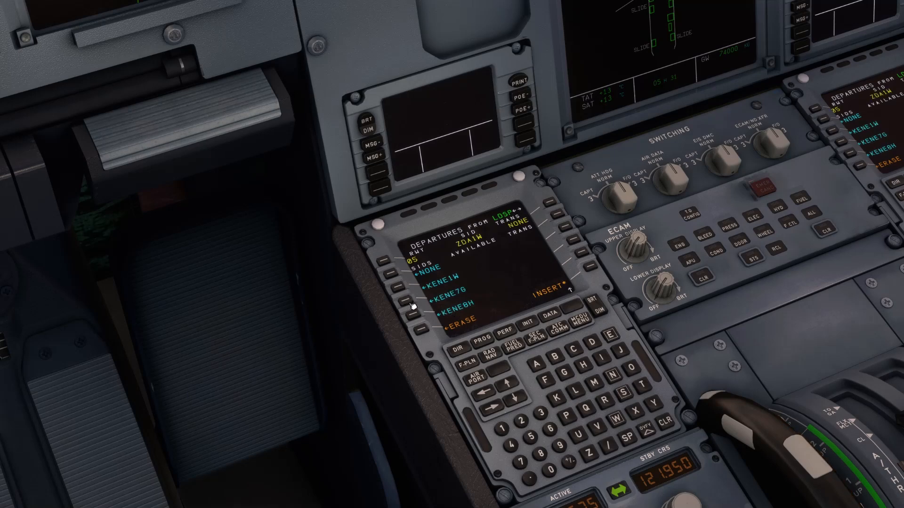
{"action": "left_click", "coordinate": [594, 268]}
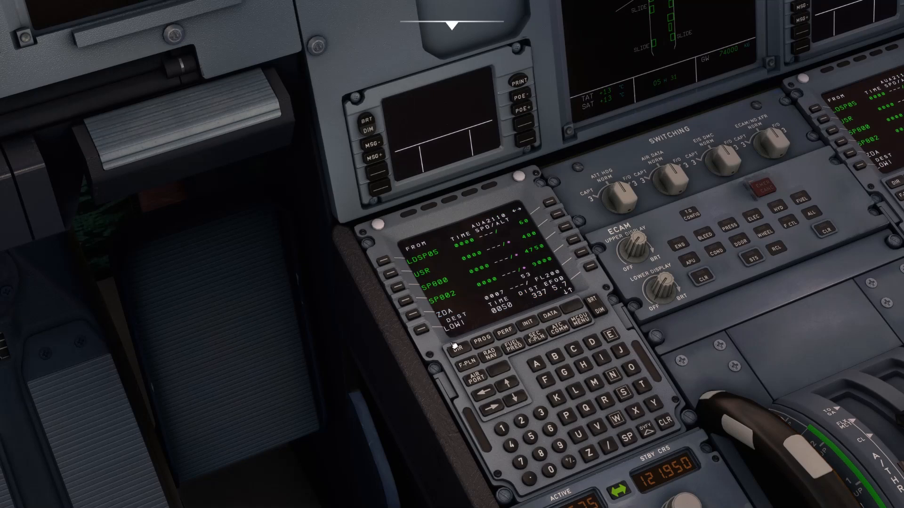
Open the arrivals for the LOWI destination and select the RNAV08Z approach.
{"action": "left_click", "coordinate": [422, 331]}
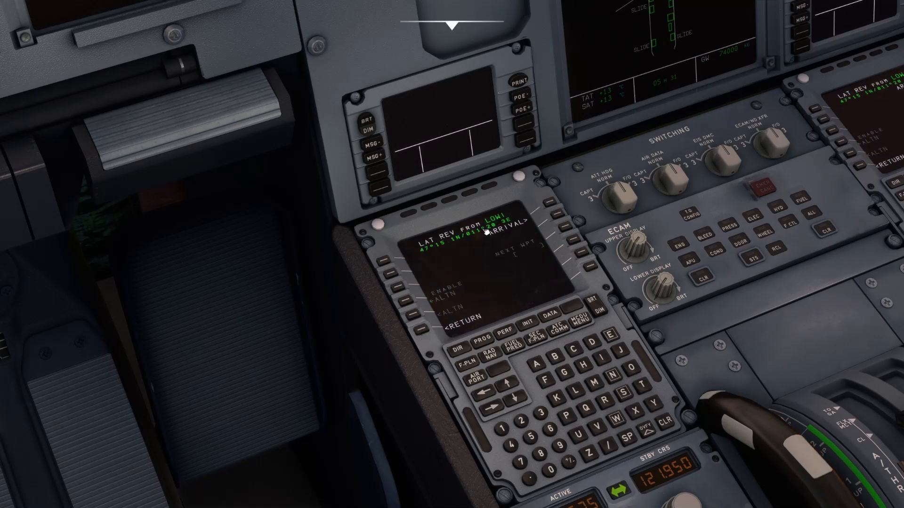
{"action": "left_click", "coordinate": [554, 206]}
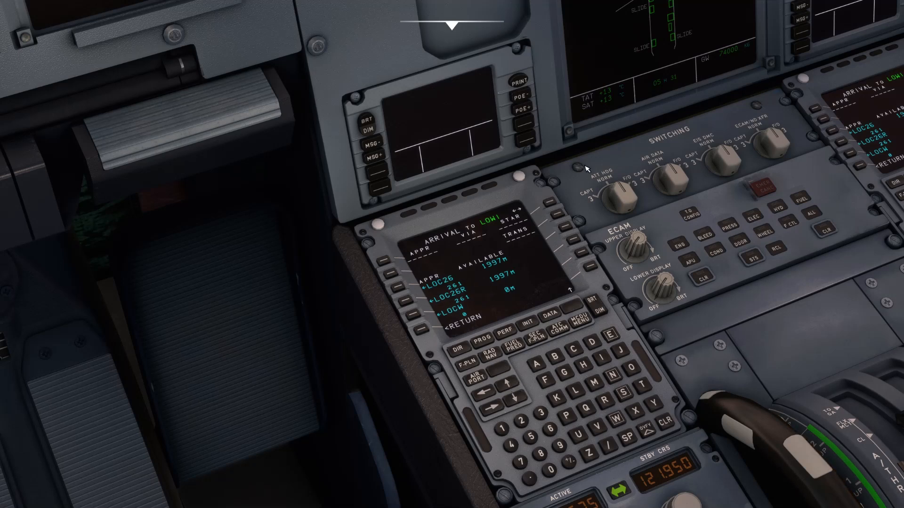
{"action": "left_click", "coordinate": [510, 388]}
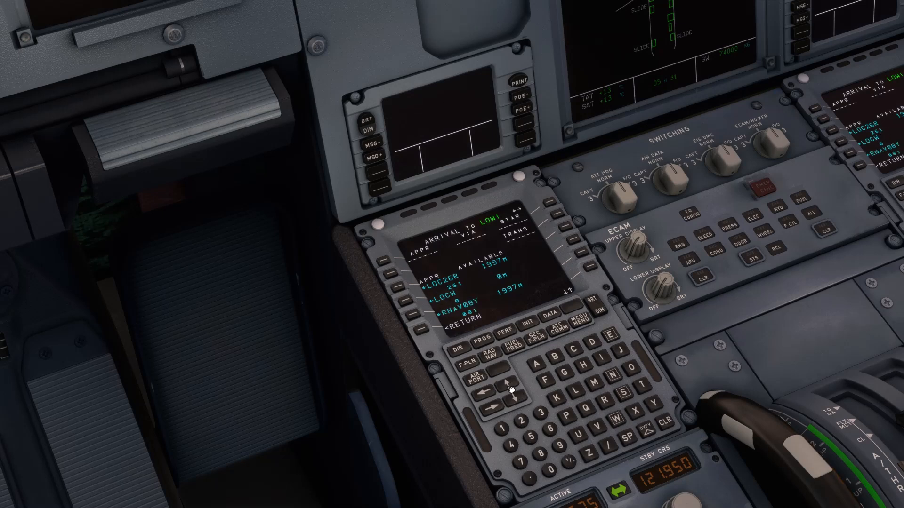
{"action": "left_click", "coordinate": [510, 388]}
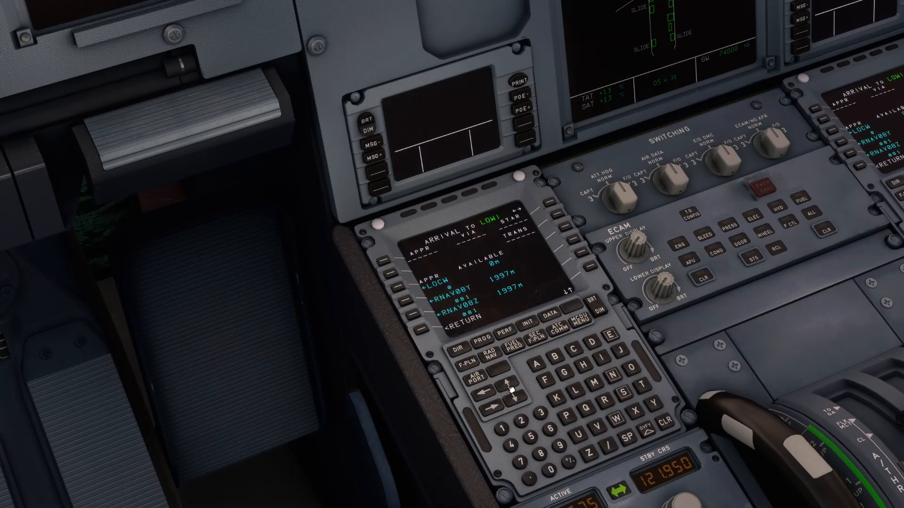
{"action": "left_click", "coordinate": [511, 388]}
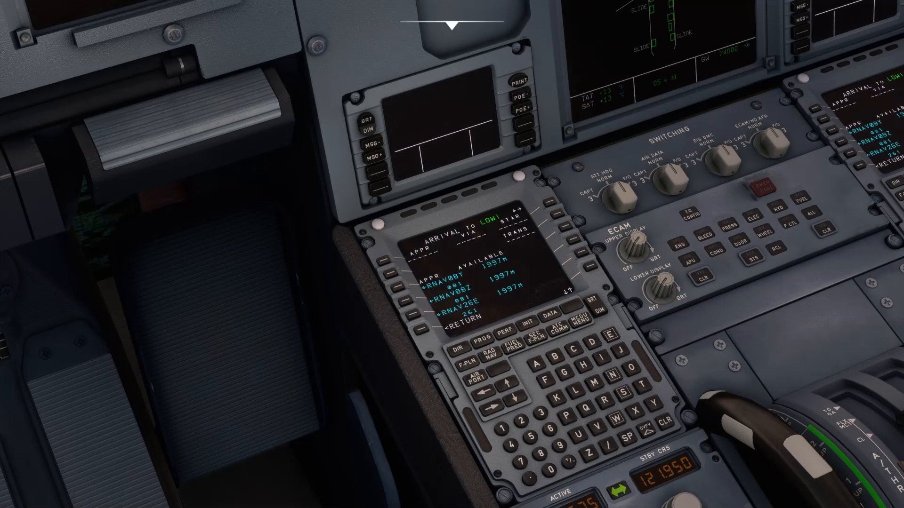
{"action": "left_click", "coordinate": [405, 301]}
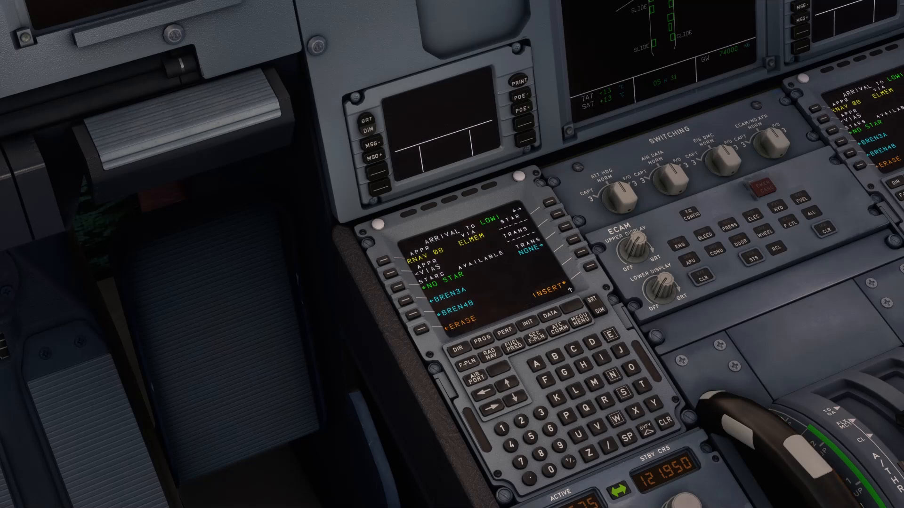
Choose the BREN4B STAR with the ELMEM approach via and insert the LOWI arrival into the flight plan.
{"action": "left_click", "coordinate": [419, 319]}
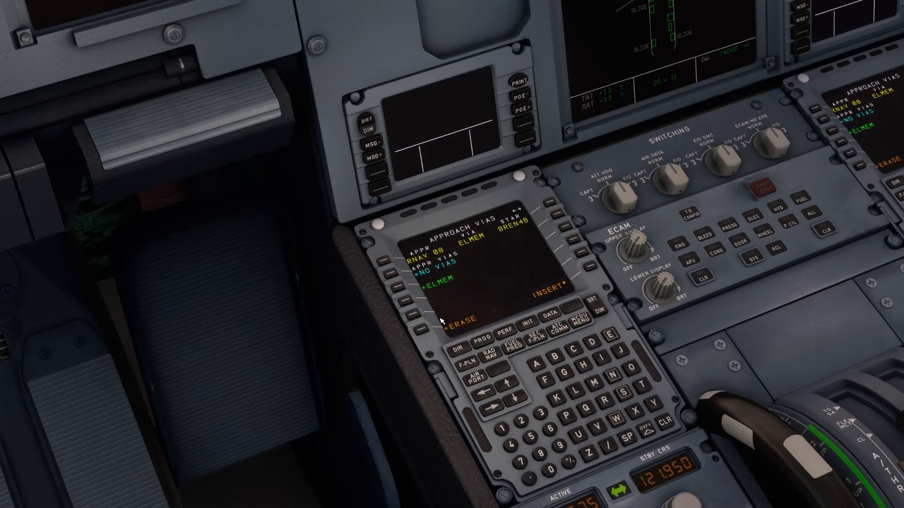
{"action": "left_click", "coordinate": [401, 290]}
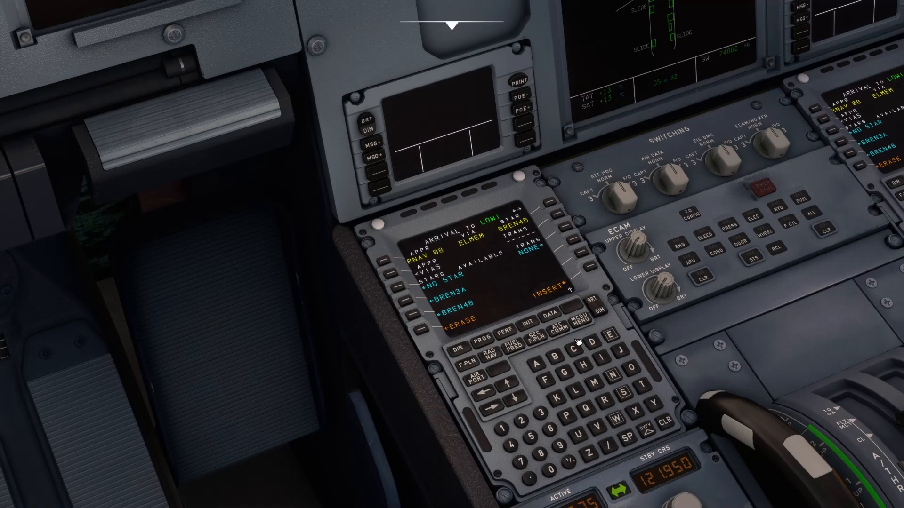
{"action": "left_click", "coordinate": [594, 268]}
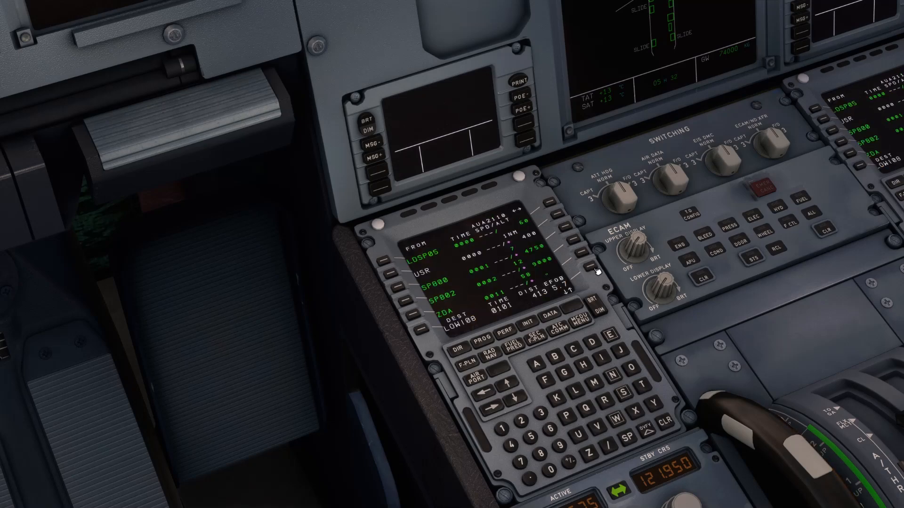
Switch the captain's navigation display to PLAN mode and pop it out into a separate window.
{"action": "key", "text": "alt+2"}
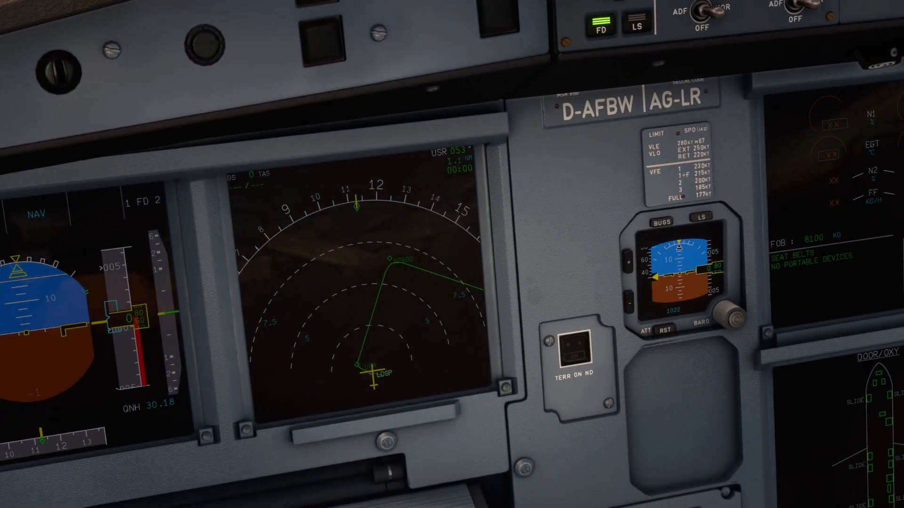
{"action": "key", "text": "alt+3"}
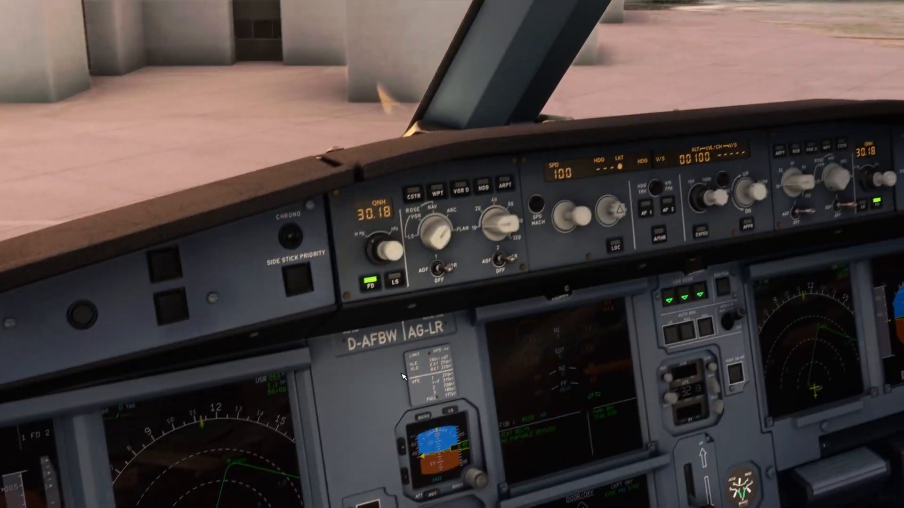
{"action": "key", "text": "alt+4"}
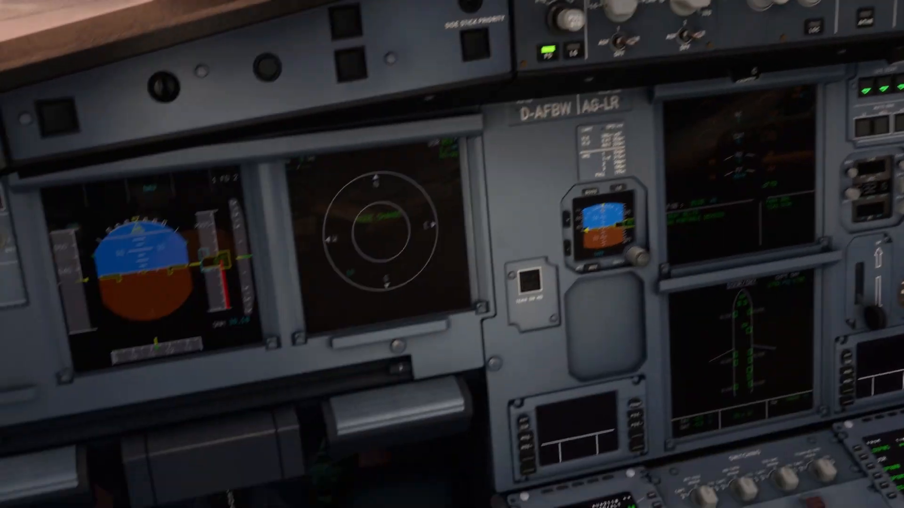
{"action": "key", "text": "alt+5"}
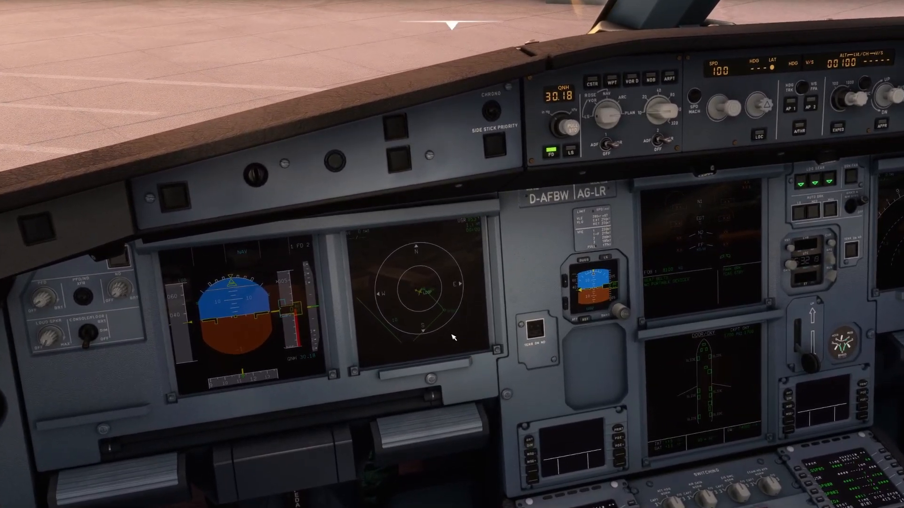
{"action": "left_click", "coordinate": [470, 327], "text": "alt"}
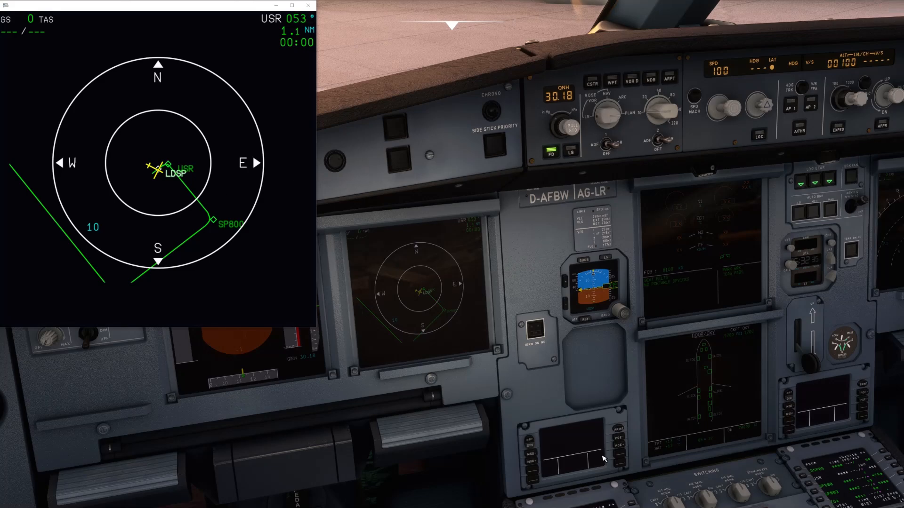
Centre the plan-mode navigation display on SP800 and turn on the display of constraints (CSTR).
{"action": "key", "text": "alt+2"}
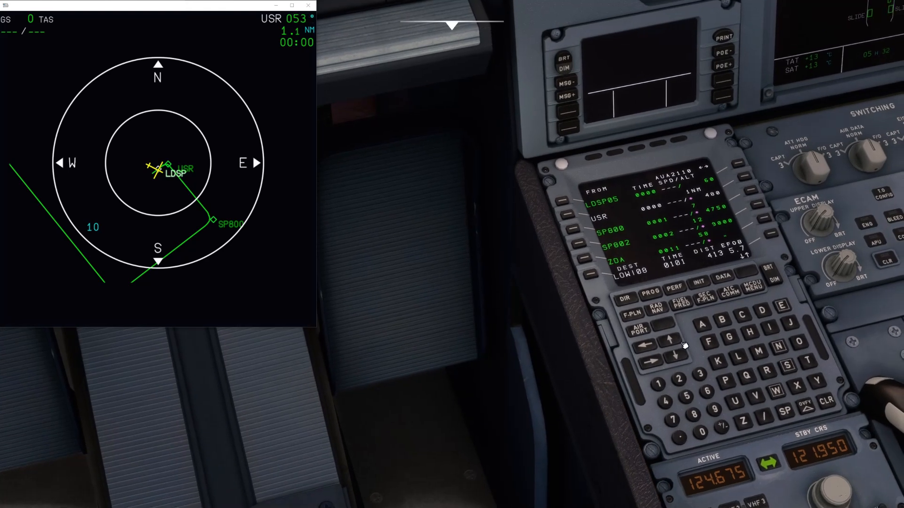
{"action": "left_click", "coordinate": [673, 344]}
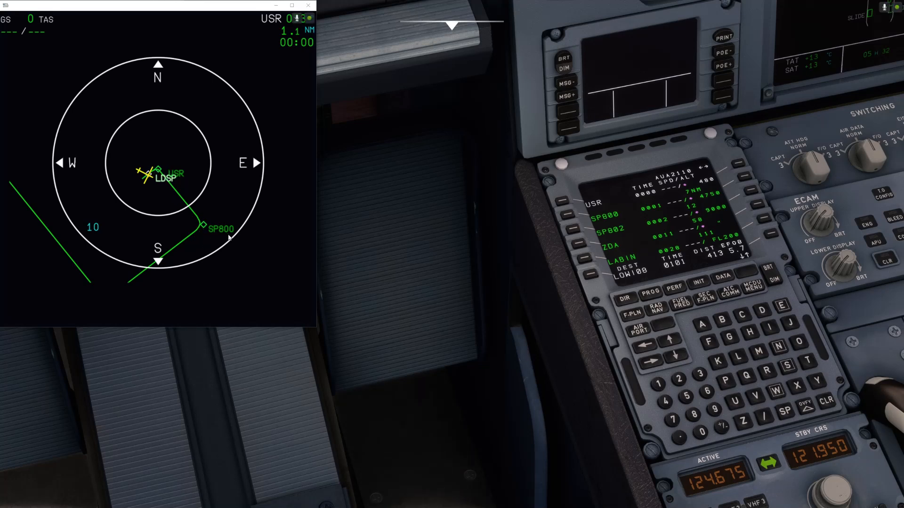
{"action": "left_click", "coordinate": [676, 343]}
{"action": "right_click", "coordinate": [677, 344]}
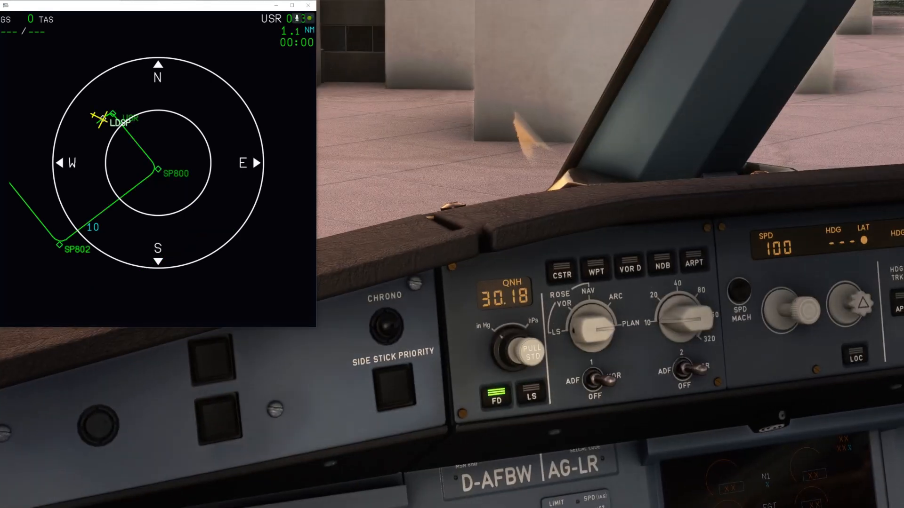
{"action": "left_click", "coordinate": [561, 274]}
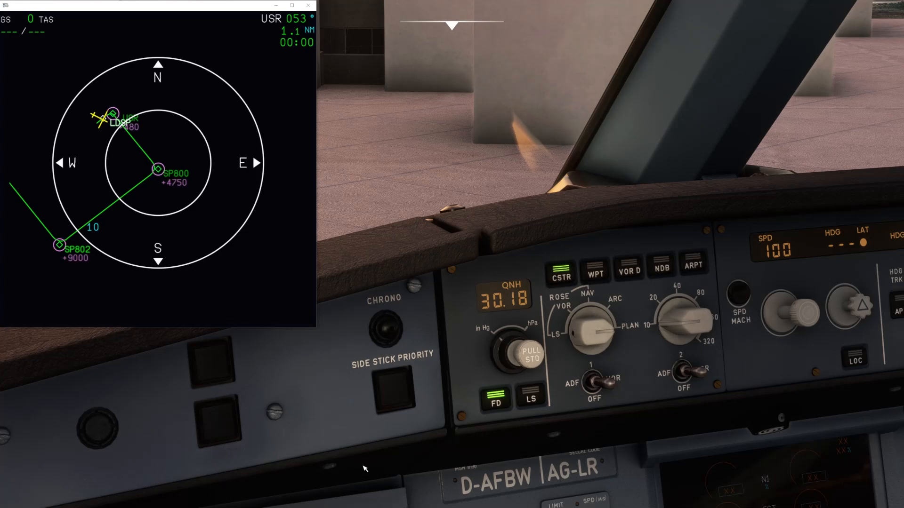
{"action": "scroll", "coordinate": [561, 283], "scroll_direction": "up", "scroll_amount": 3}
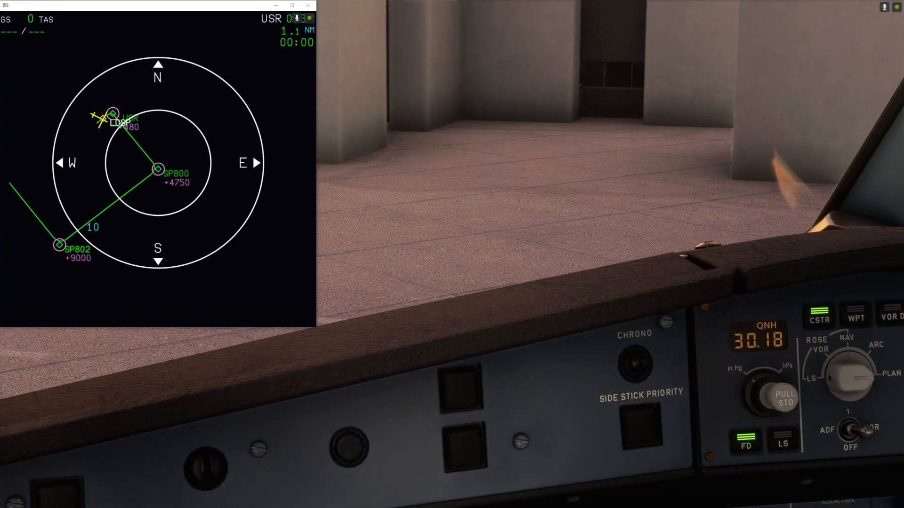
{"action": "key", "text": "ctrl+space"}
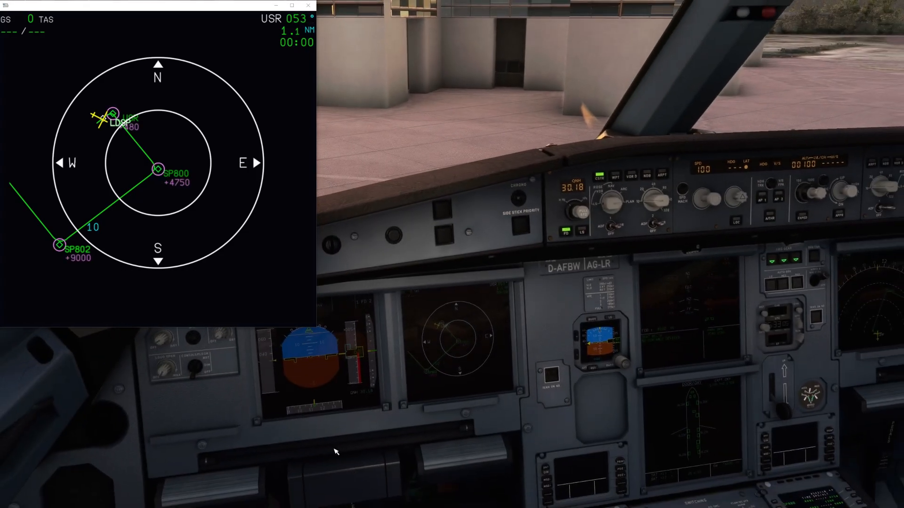
Step through the MCDU flight plan from SP800 to BILDU, checking the enroute legs and constraints on the plan-mode navigation display.
{"action": "key", "text": "alt+2"}
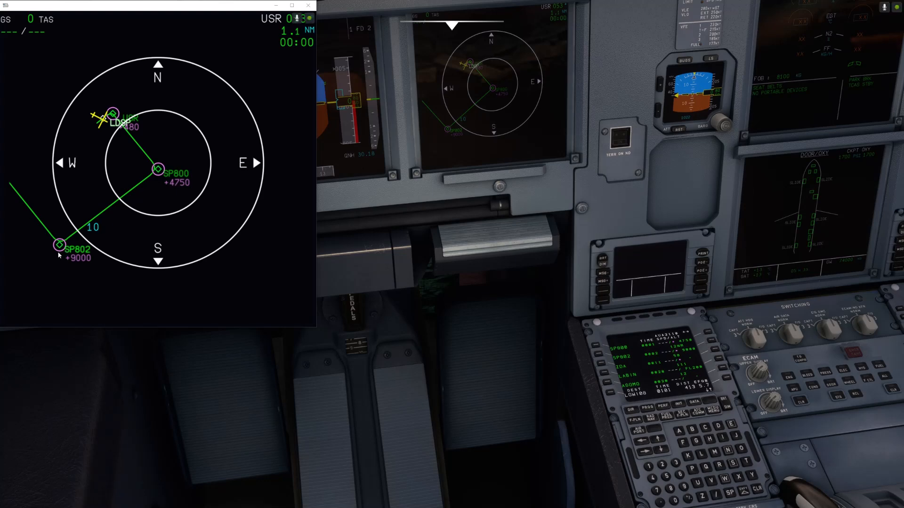
{"action": "key", "text": "alt+3"}
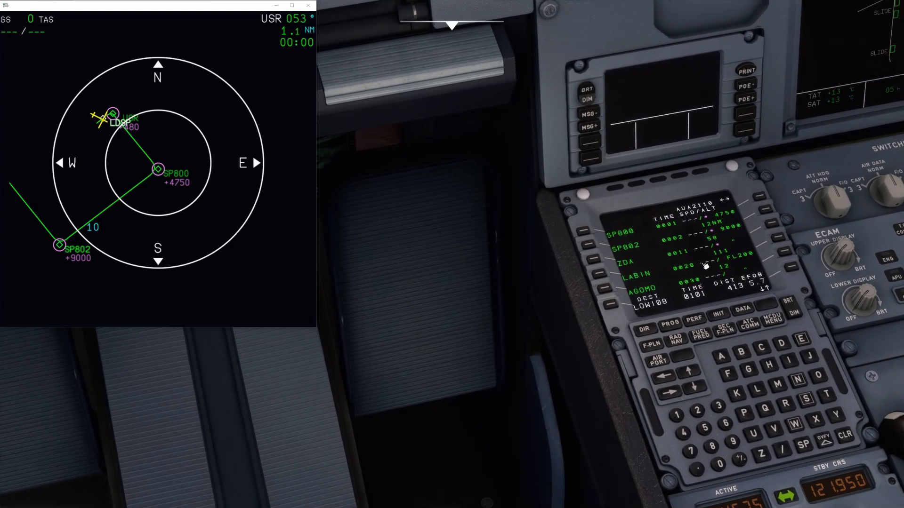
{"action": "left_click", "coordinate": [691, 377]}
{"action": "left_click", "coordinate": [691, 377]}
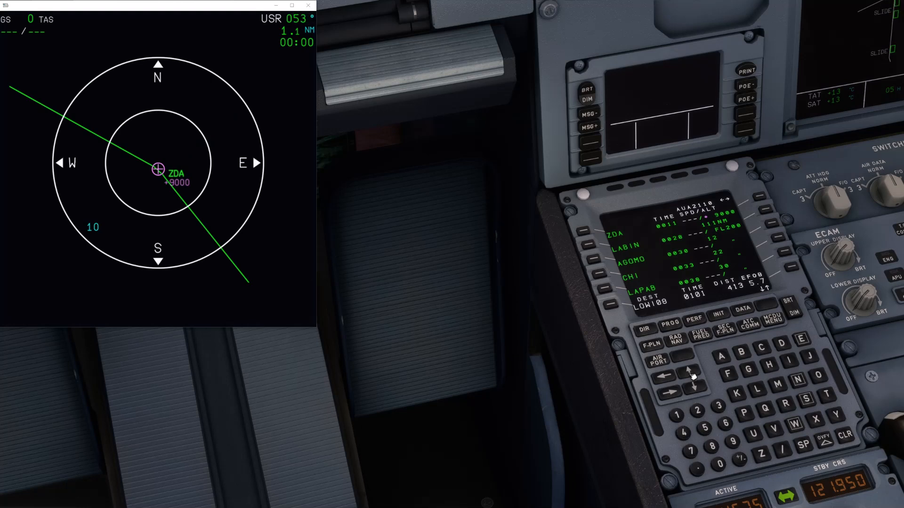
{"action": "left_click", "coordinate": [691, 376]}
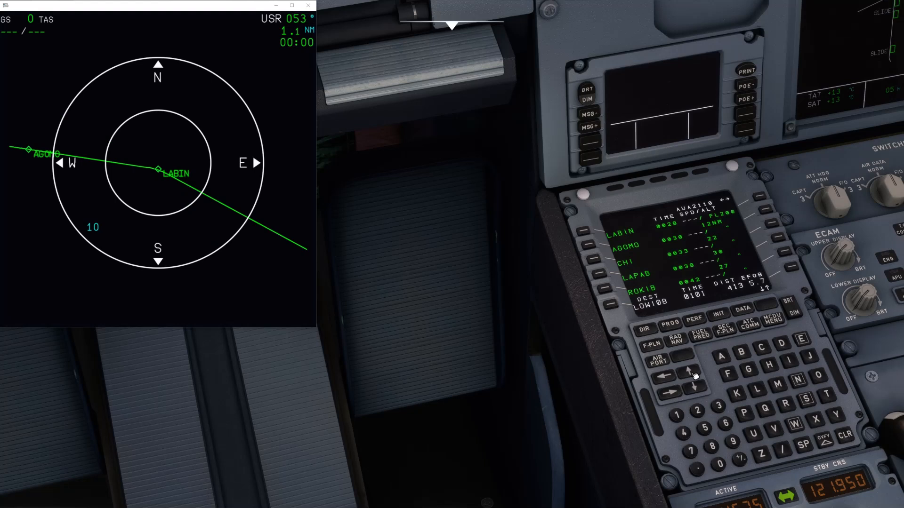
{"action": "left_click", "coordinate": [692, 375]}
{"action": "left_click", "coordinate": [692, 375]}
{"action": "left_click", "coordinate": [693, 377]}
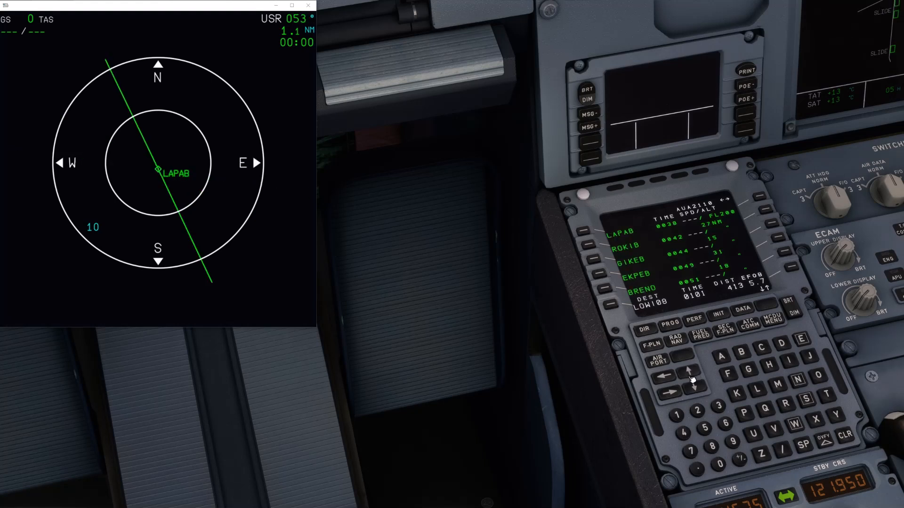
{"action": "left_click", "coordinate": [692, 377]}
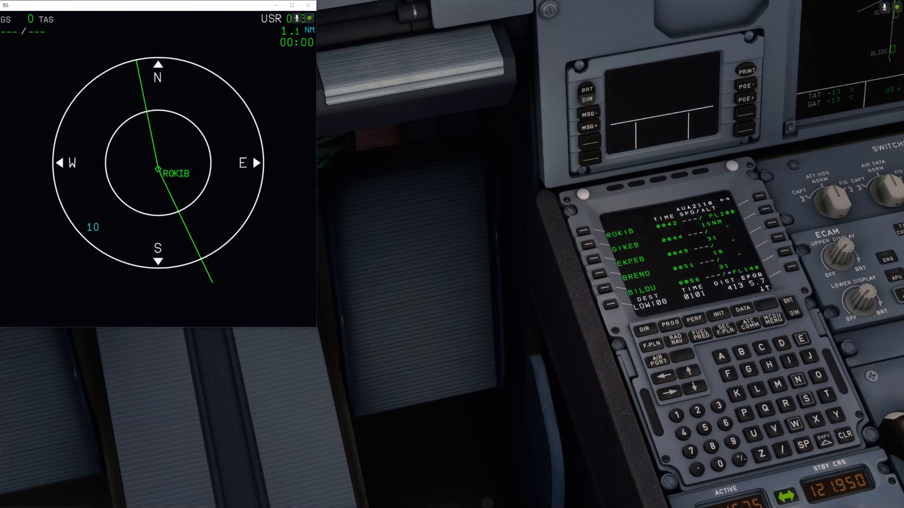
{"action": "left_click", "coordinate": [691, 376]}
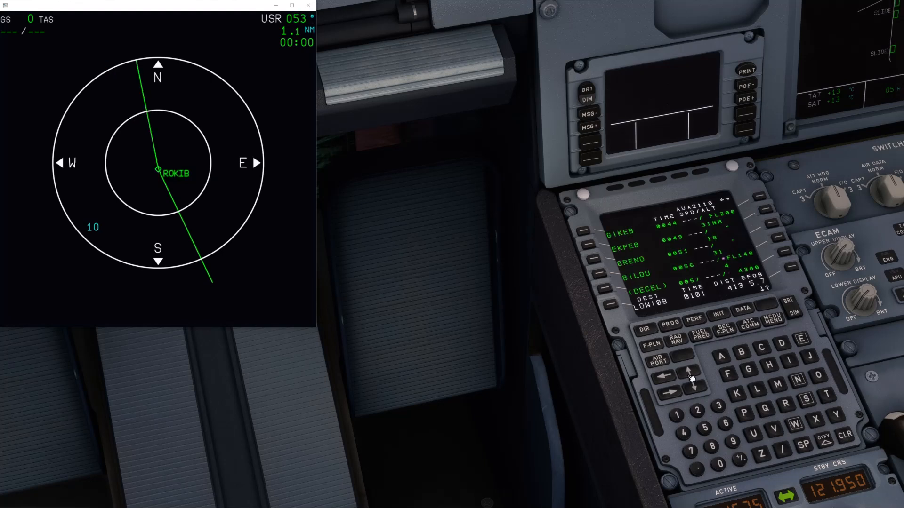
{"action": "left_click", "coordinate": [691, 376]}
{"action": "left_click", "coordinate": [691, 376]}
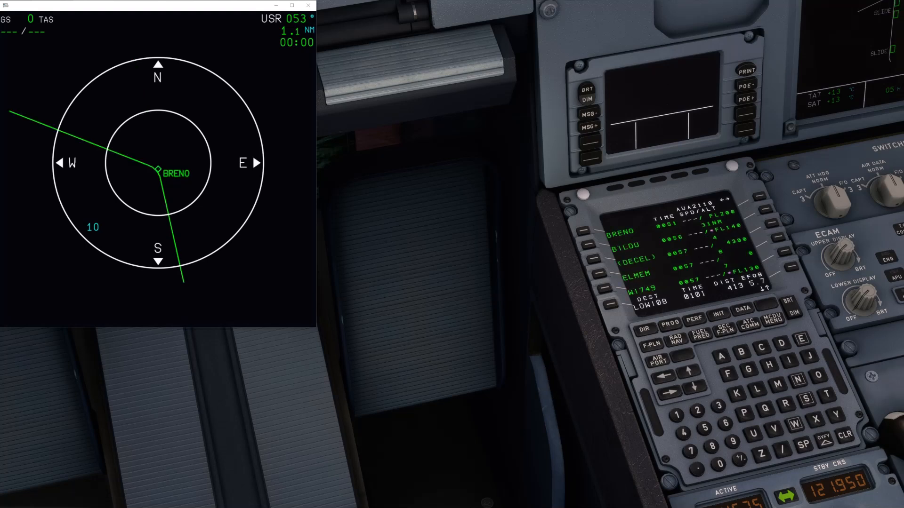
{"action": "left_click", "coordinate": [691, 374]}
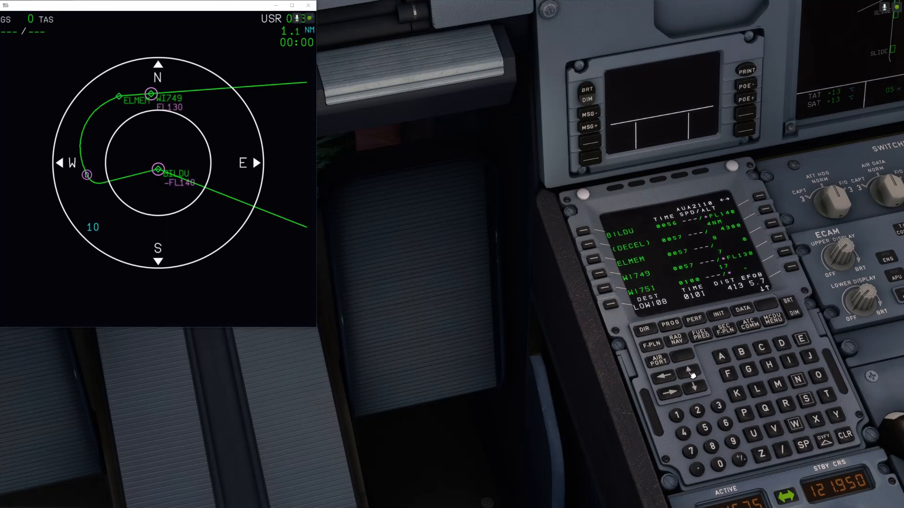
Examine the arrival and RNAV approach legs from BILDU through ELMEM, WI749 and WI752 to LOWI runway 08 on the plan-mode display.
{"action": "left_click_drag", "start_coordinate": [354, 355], "coordinate": [395, 345]}
{"action": "left_click_drag", "start_coordinate": [450, 358], "coordinate": [451, 374]}
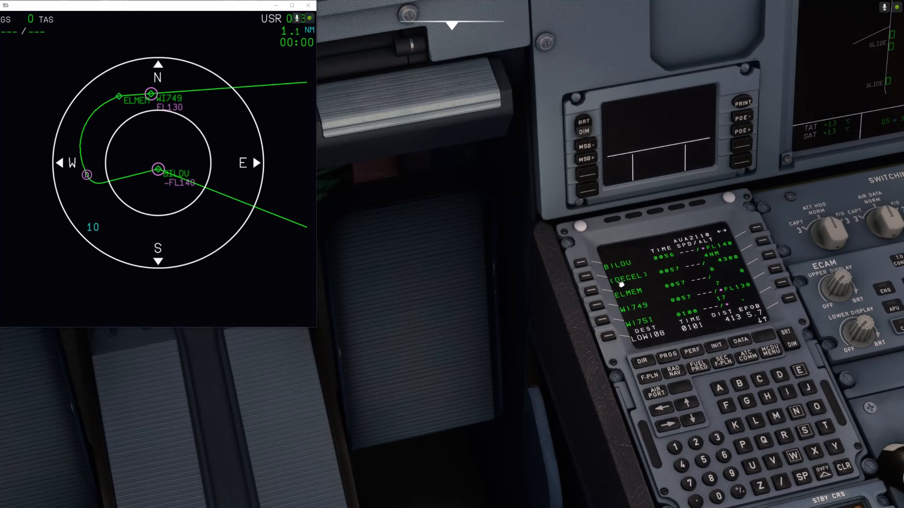
{"action": "left_click", "coordinate": [688, 407]}
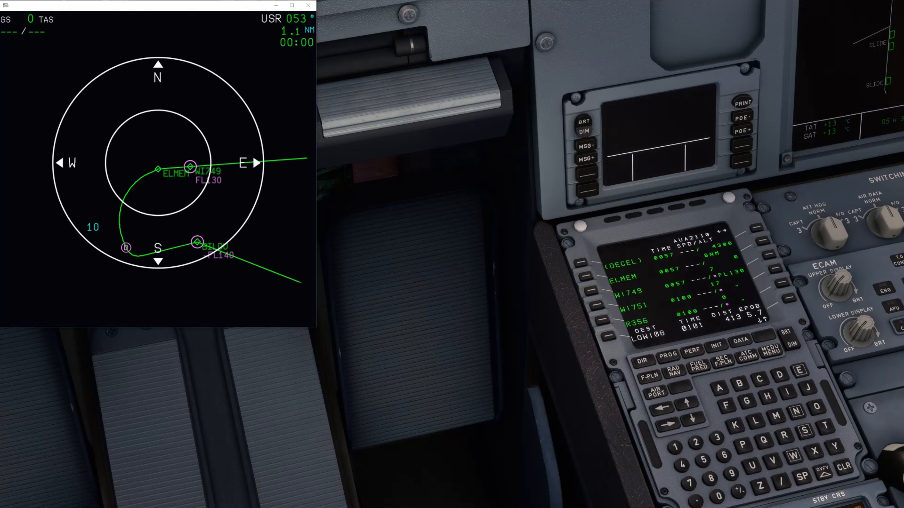
{"action": "left_click", "coordinate": [690, 405]}
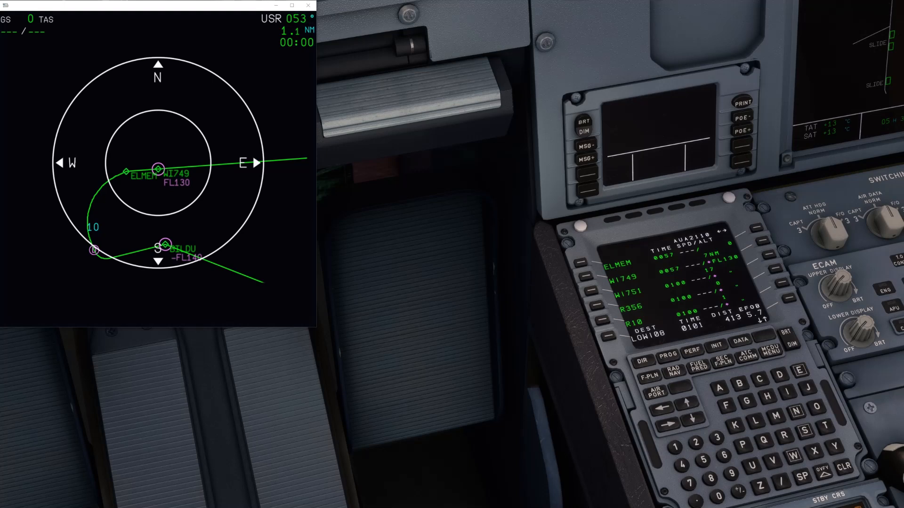
{"action": "left_click", "coordinate": [688, 404]}
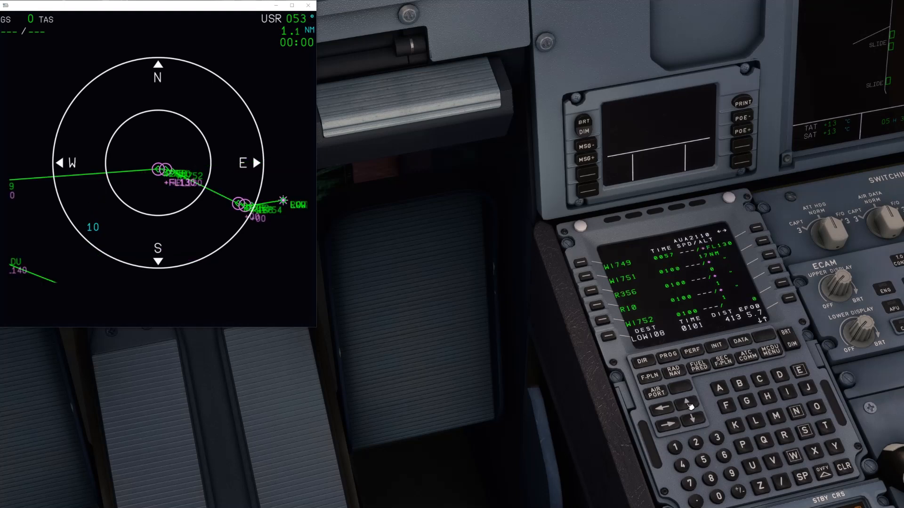
{"action": "left_click", "coordinate": [687, 403]}
{"action": "left_click", "coordinate": [690, 403]}
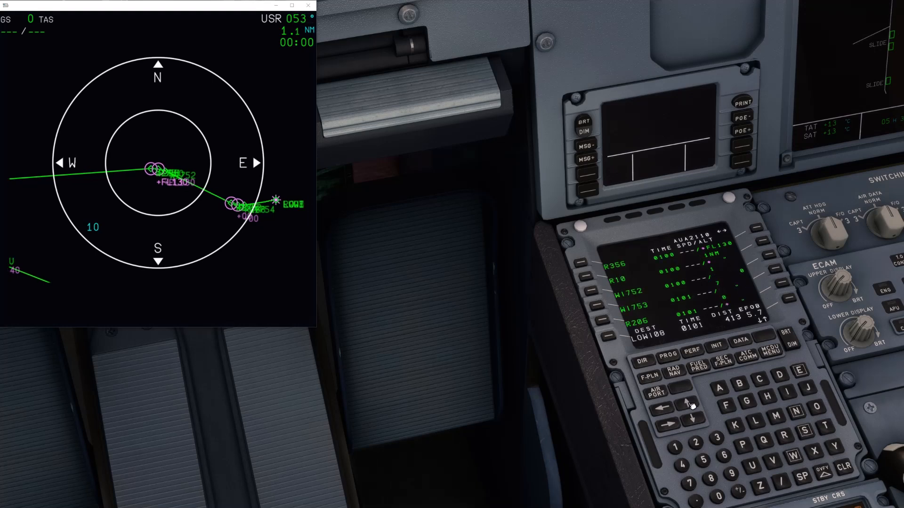
{"action": "left_click", "coordinate": [690, 404]}
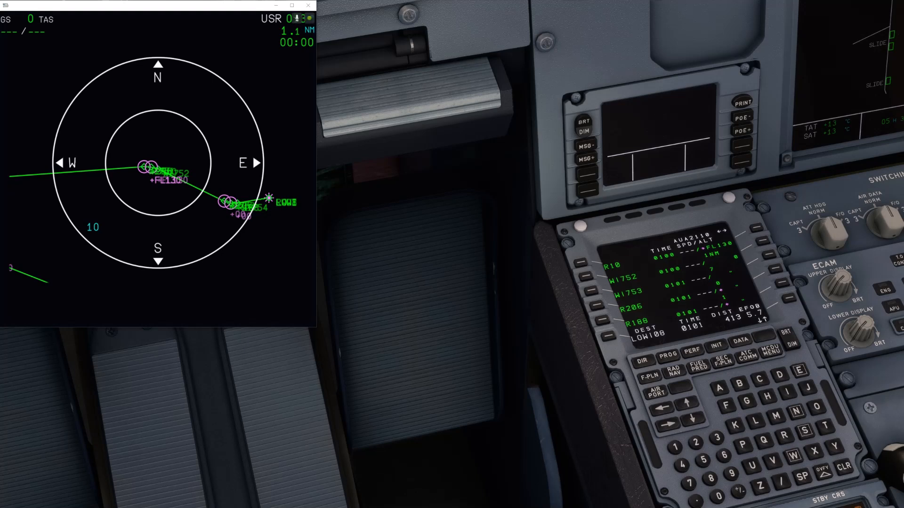
{"action": "left_click", "coordinate": [691, 406]}
{"action": "left_click", "coordinate": [693, 407]}
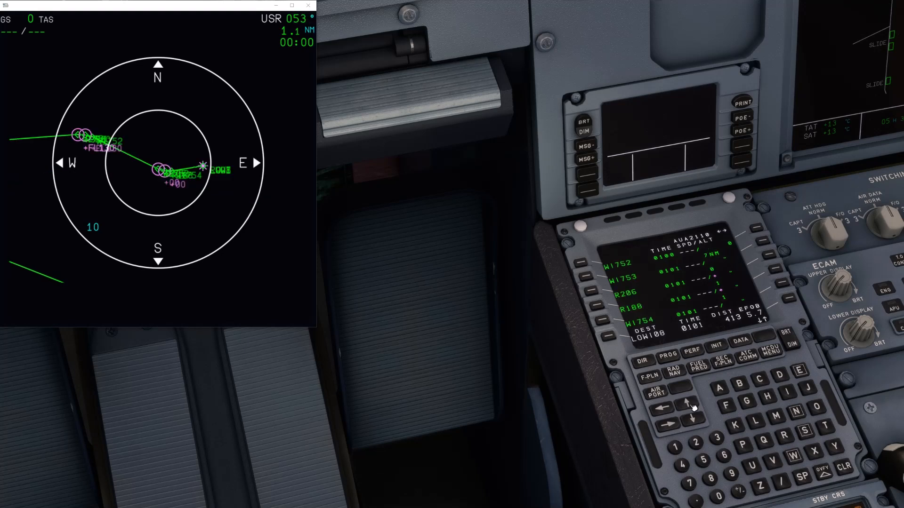
{"action": "left_click", "coordinate": [692, 406]}
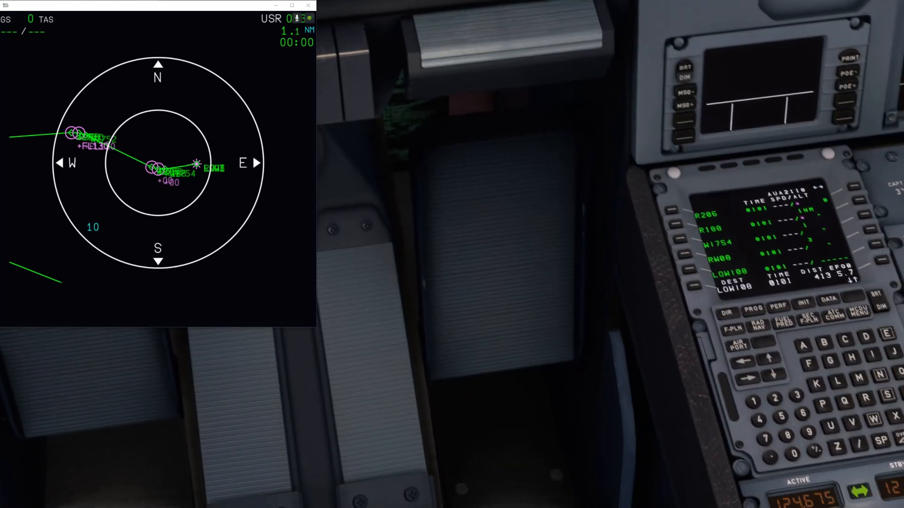
Close the popped-out navigation display and quit the current flight to the main menu.
{"action": "key", "text": "BackSpace"}
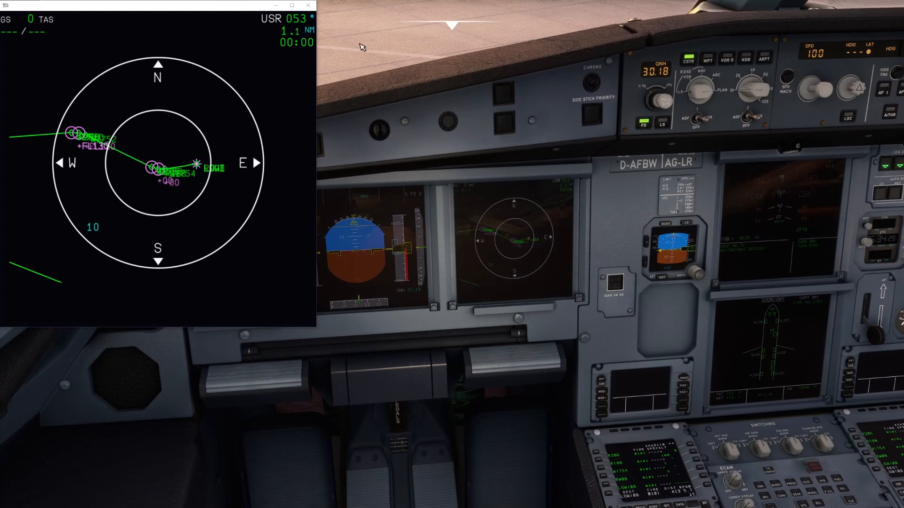
{"action": "left_click", "coordinate": [309, 5]}
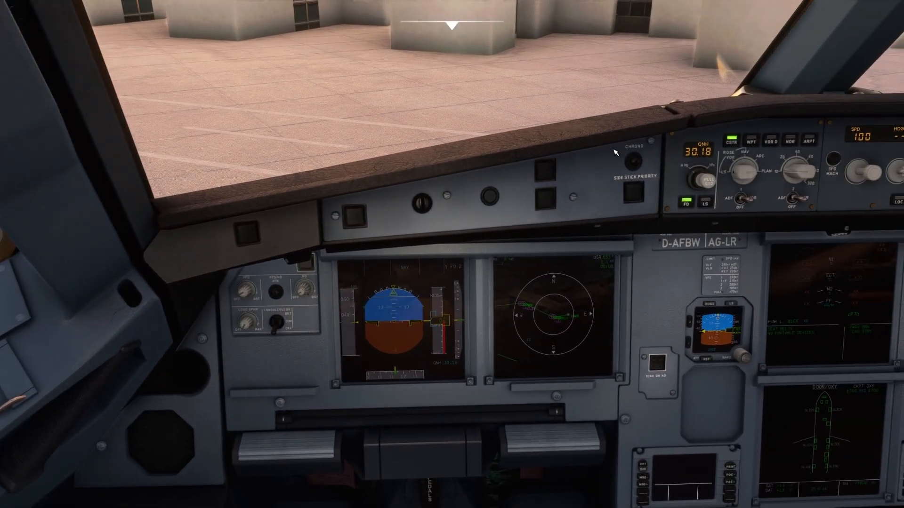
{"action": "key", "text": "Escape"}
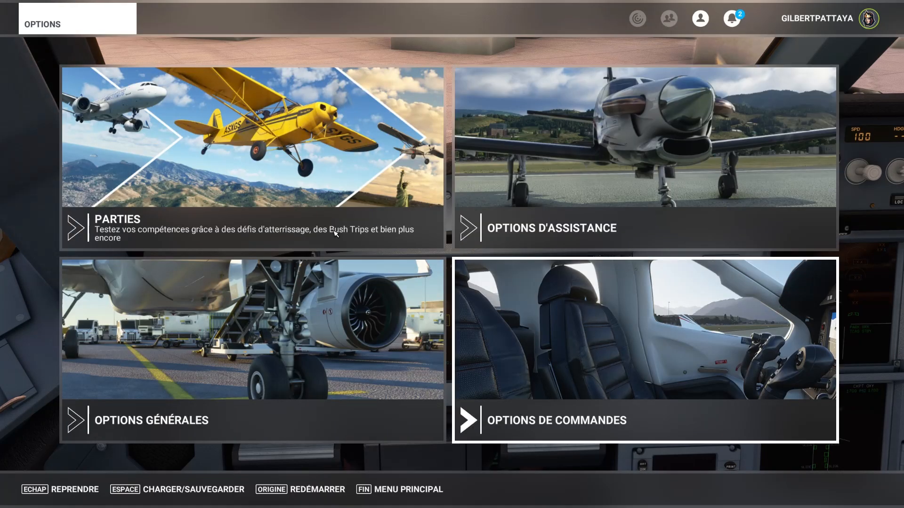
{"action": "left_click", "coordinate": [399, 495]}
{"action": "left_click", "coordinate": [359, 313]}
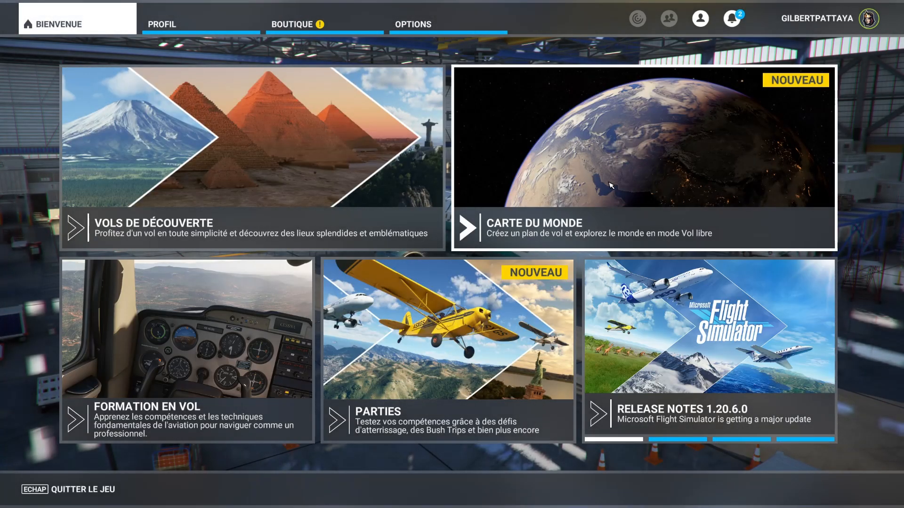
Open the world map and choose LDSP Kaštela, Split as the departure airport.
{"action": "left_click", "coordinate": [587, 115]}
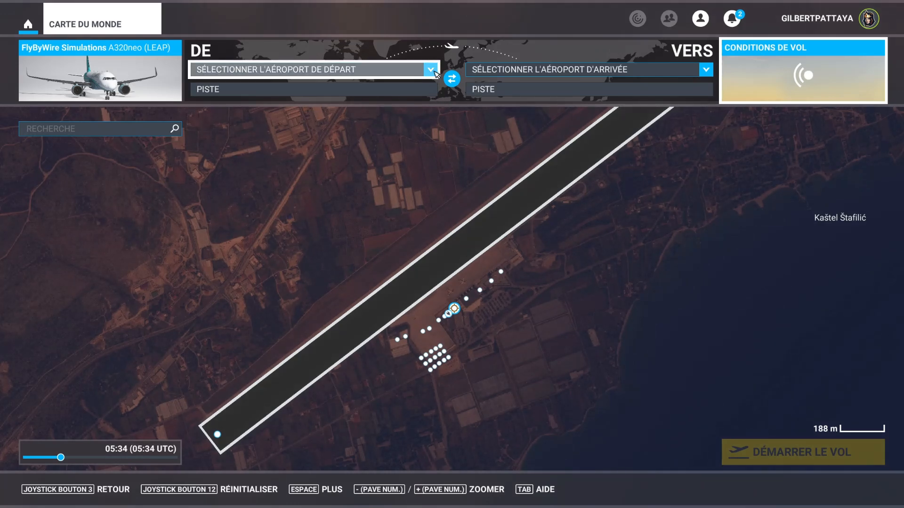
{"action": "left_click", "coordinate": [430, 70]}
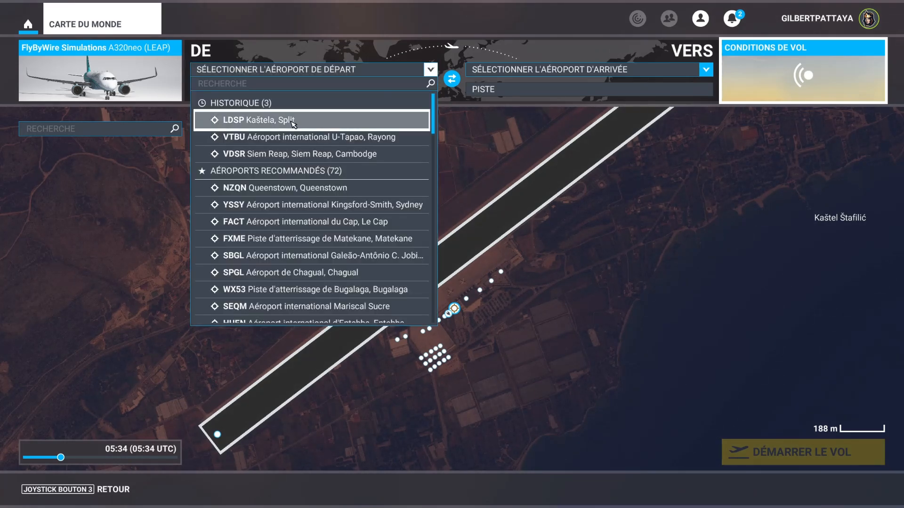
{"action": "left_click", "coordinate": [297, 120]}
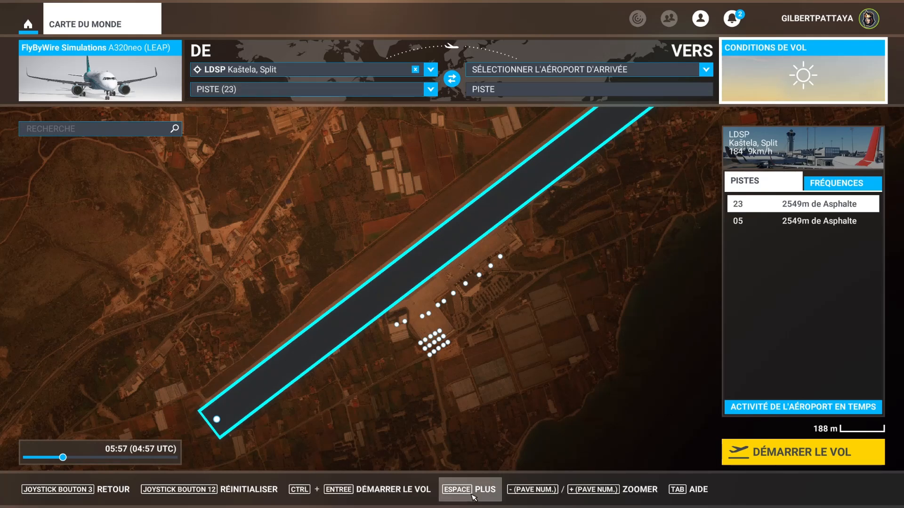
Load the flight plan file "IFR Kastela (LDSP) to Innsbruck (LOWI).pln" into the world map and start the flight.
{"action": "left_click", "coordinate": [488, 497]}
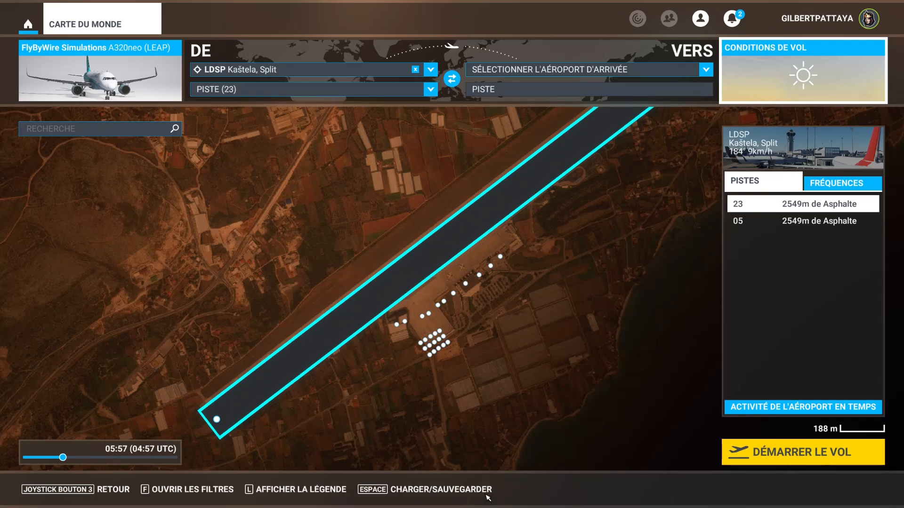
{"action": "left_click", "coordinate": [442, 492]}
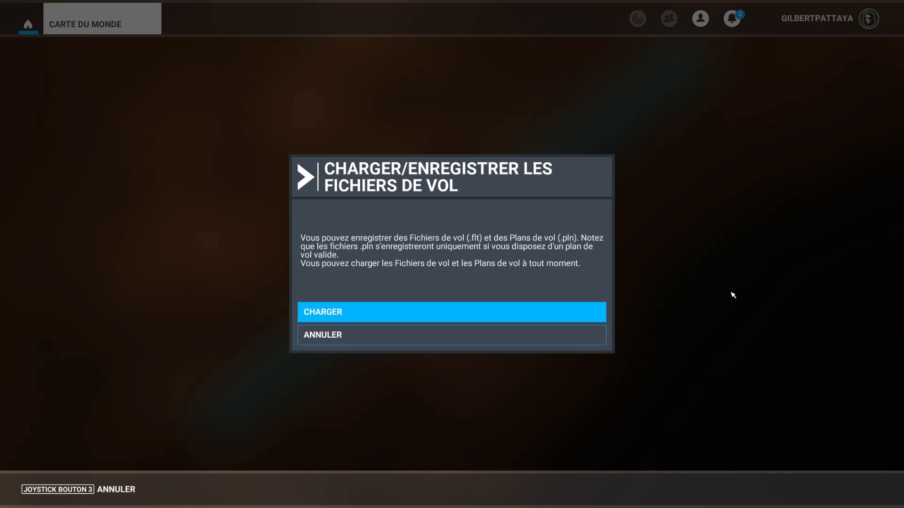
{"action": "left_click", "coordinate": [344, 315]}
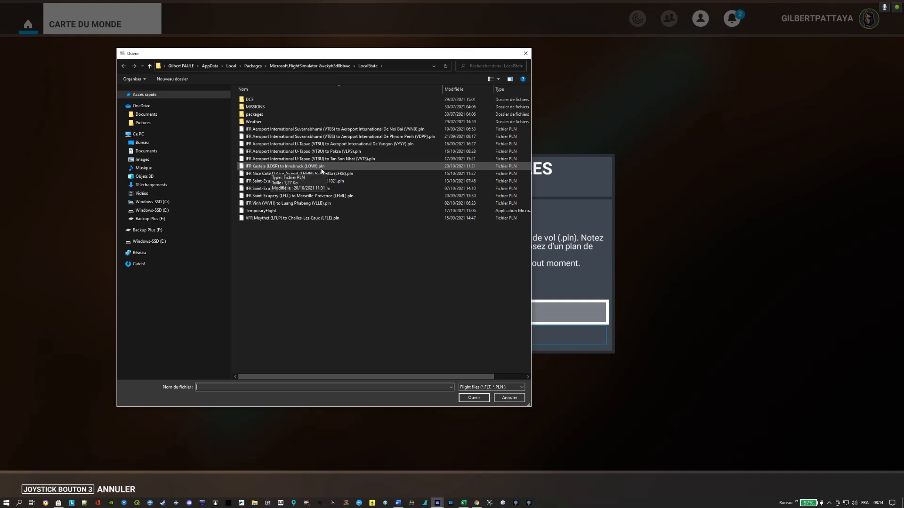
{"action": "left_click", "coordinate": [387, 168]}
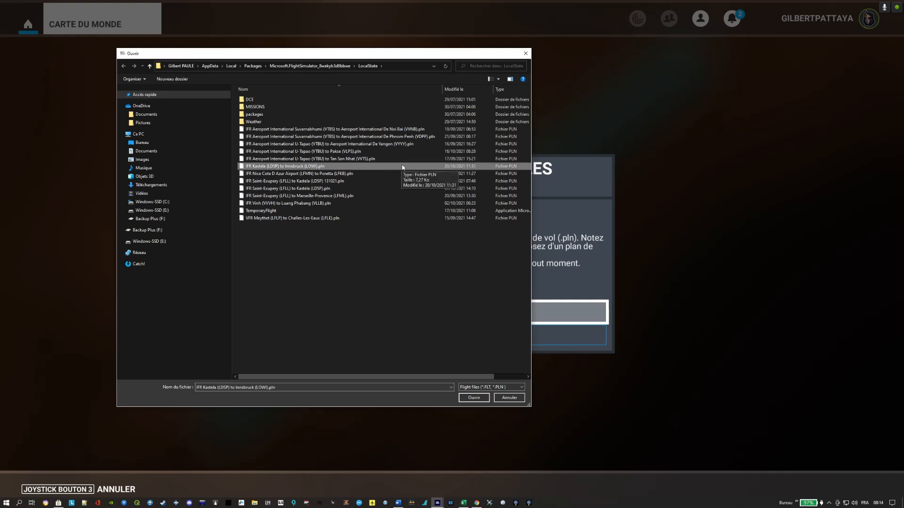
{"action": "left_click", "coordinate": [475, 398]}
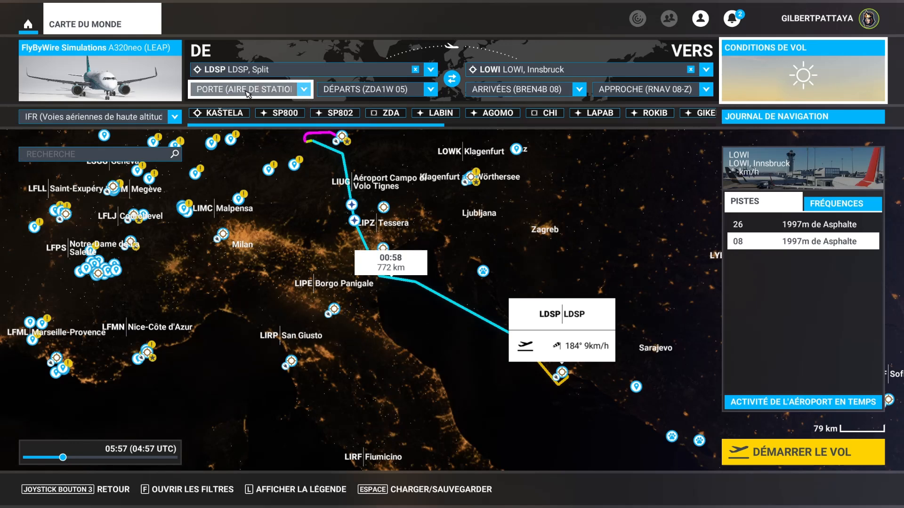
{"action": "left_click", "coordinate": [812, 462]}
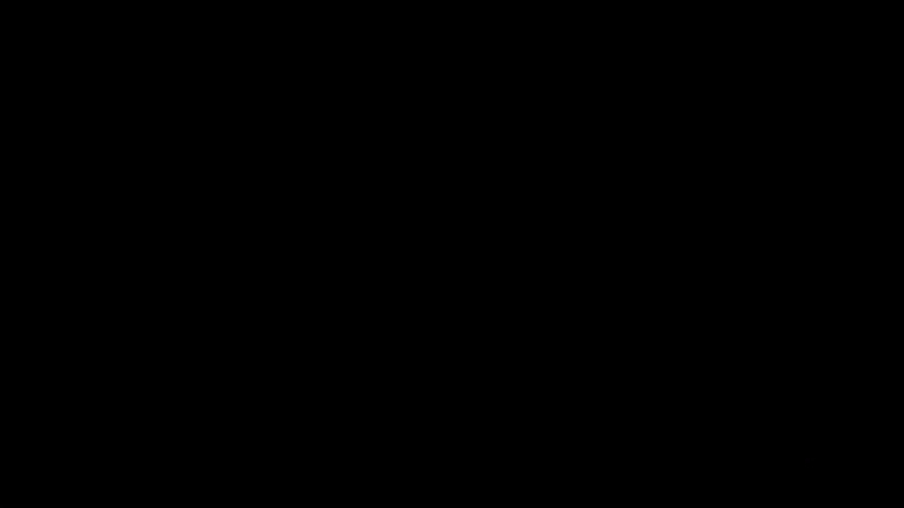